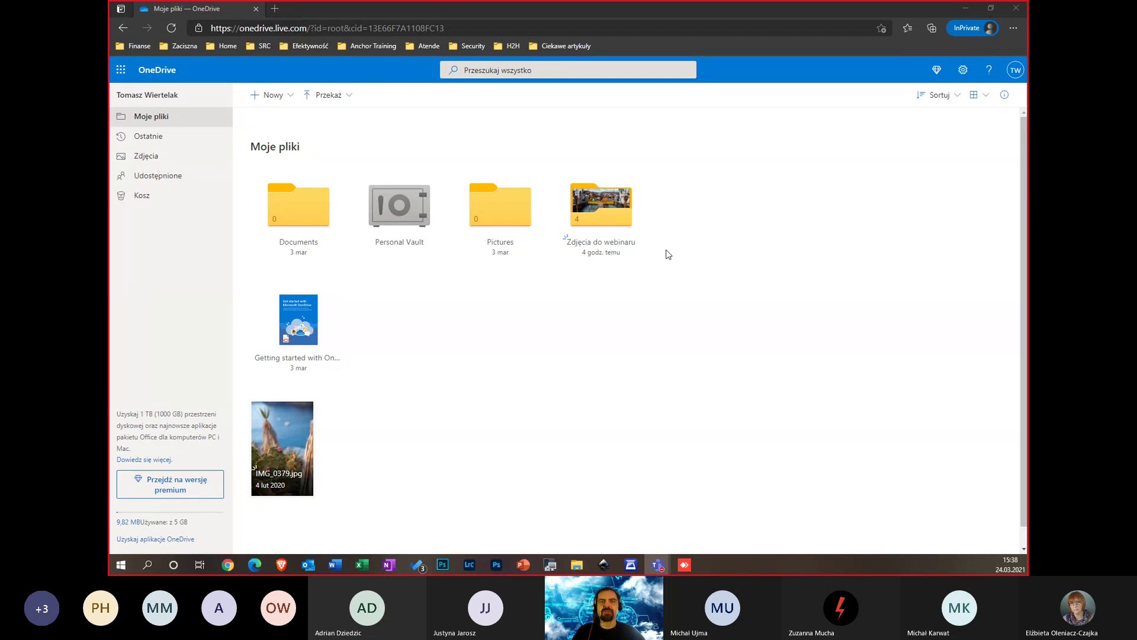
Open the Zdjęcia do webinaru folder and view project-natick2.jpg full-size.
{"action": "left_click", "coordinate": [601, 215]}
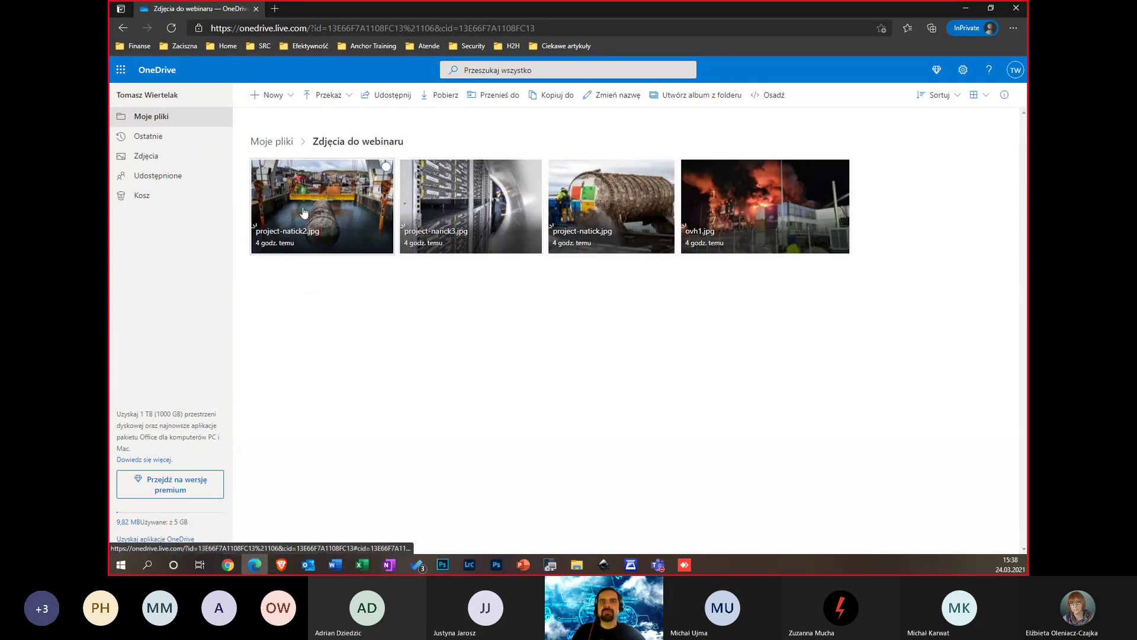
{"action": "left_click", "coordinate": [533, 211]}
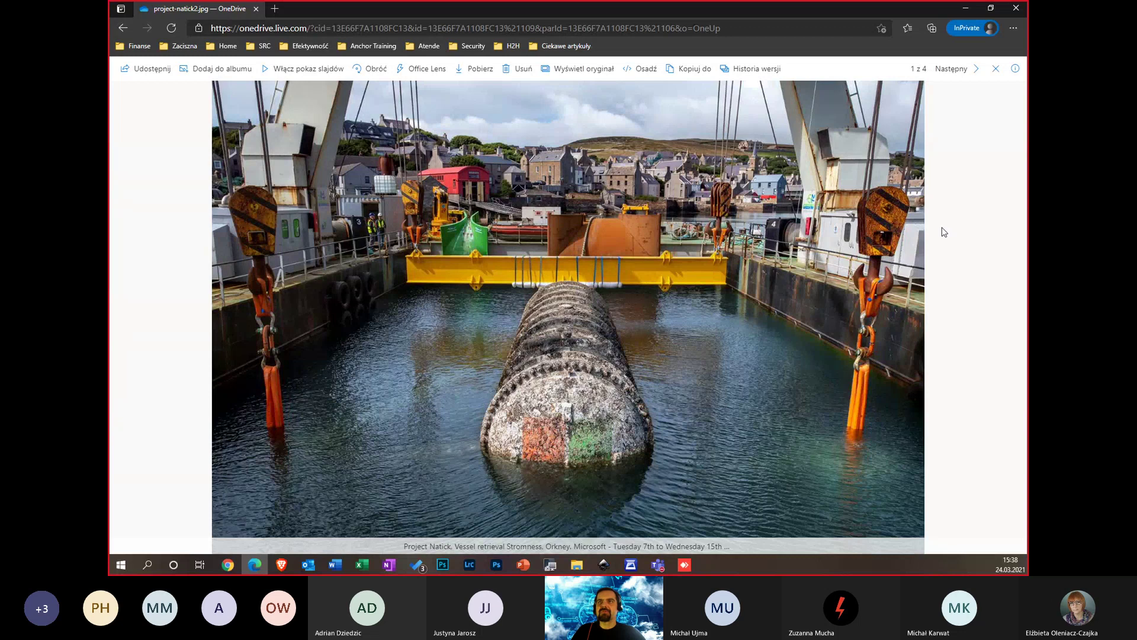
Page ahead to the third photo, project-natick.jpg, then close the viewer.
{"action": "left_click", "coordinate": [975, 68]}
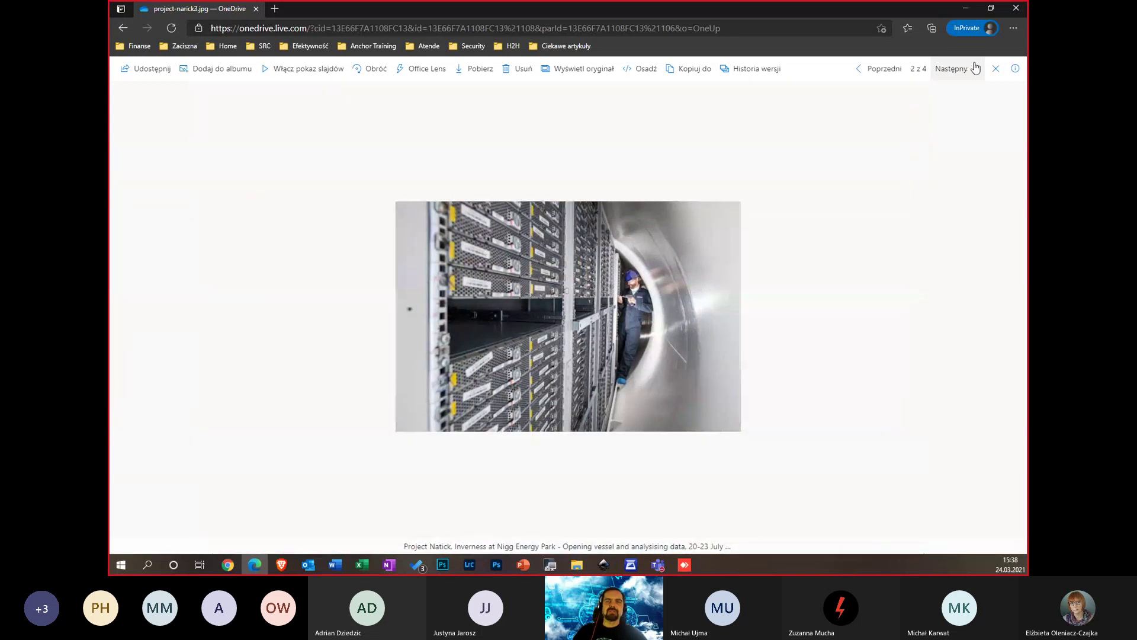
{"action": "left_click", "coordinate": [976, 69]}
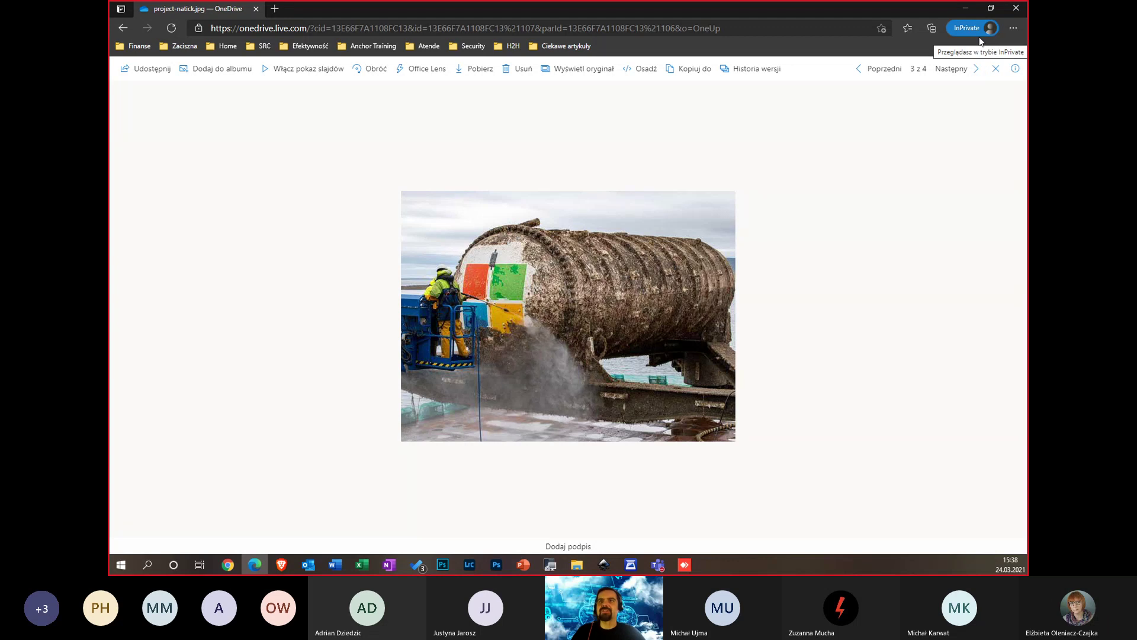
{"action": "left_click", "coordinate": [996, 77]}
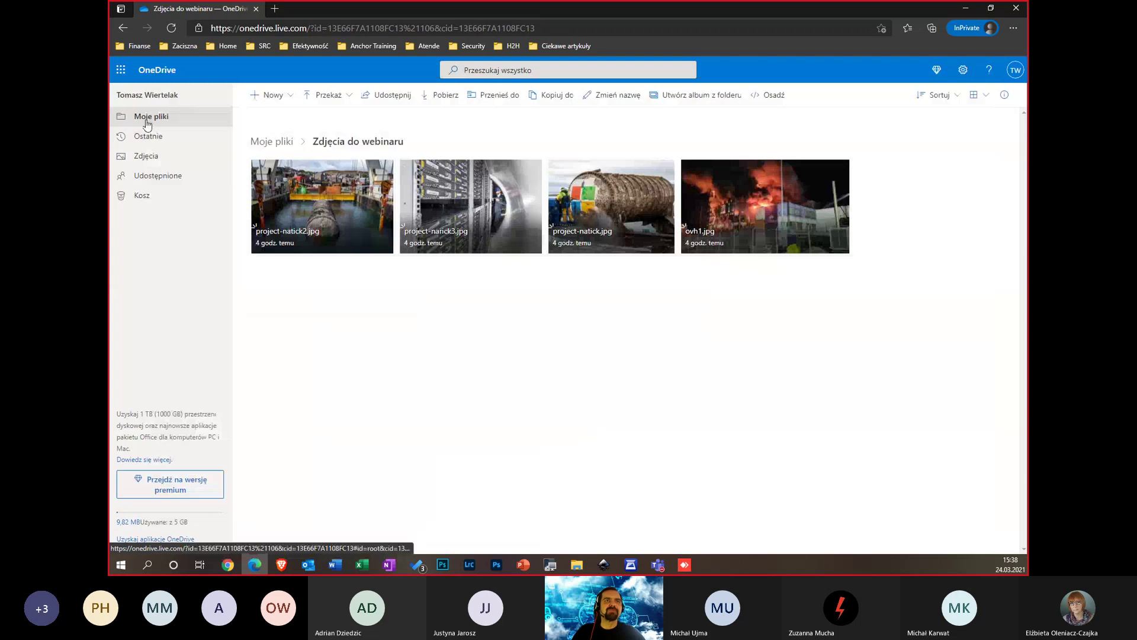
Return to the Moje pliki root listing.
{"action": "left_click", "coordinate": [147, 120]}
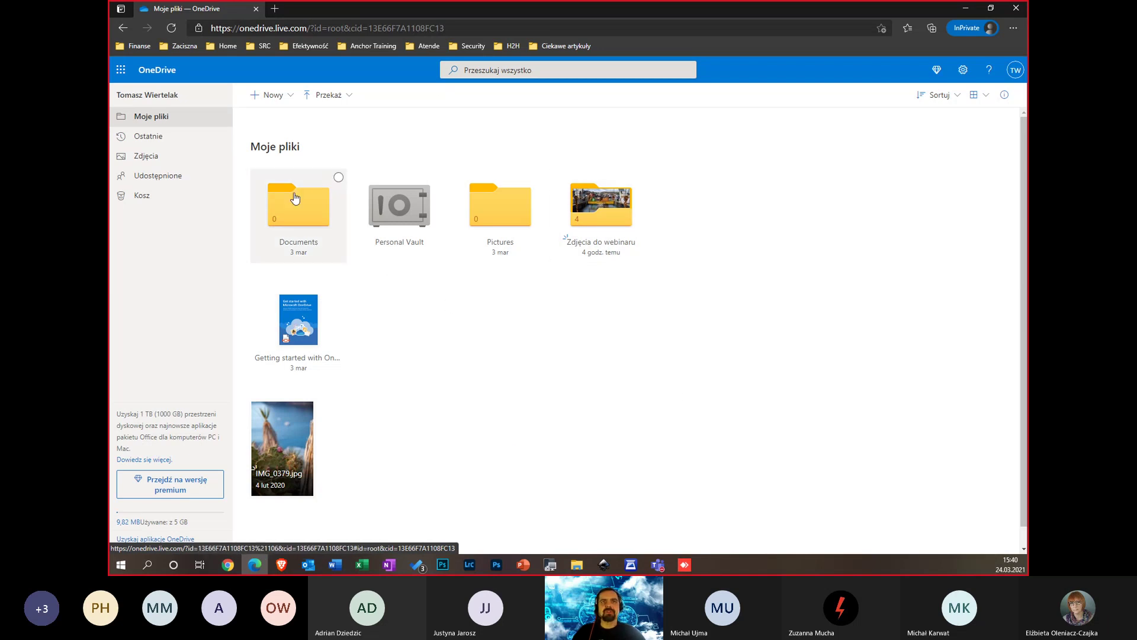
Open Zdjęcia do webinaru, preview project-natick.jpg, then begin sharing the folder via link.
{"action": "left_click", "coordinate": [616, 231]}
{"action": "left_click", "coordinate": [616, 231]}
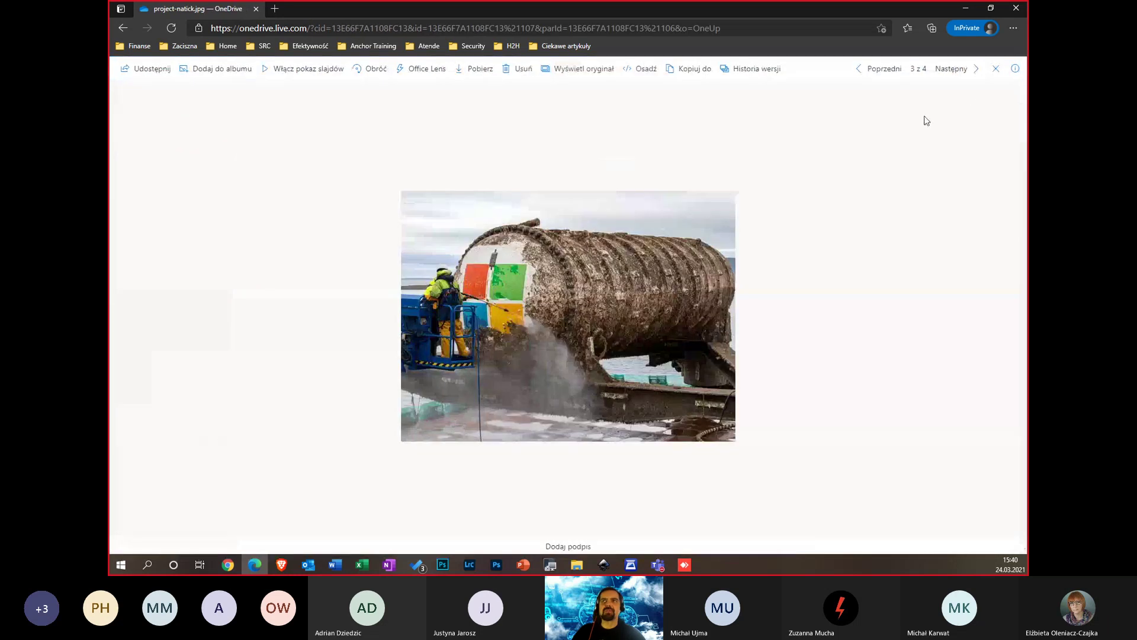
{"action": "left_click", "coordinate": [996, 69]}
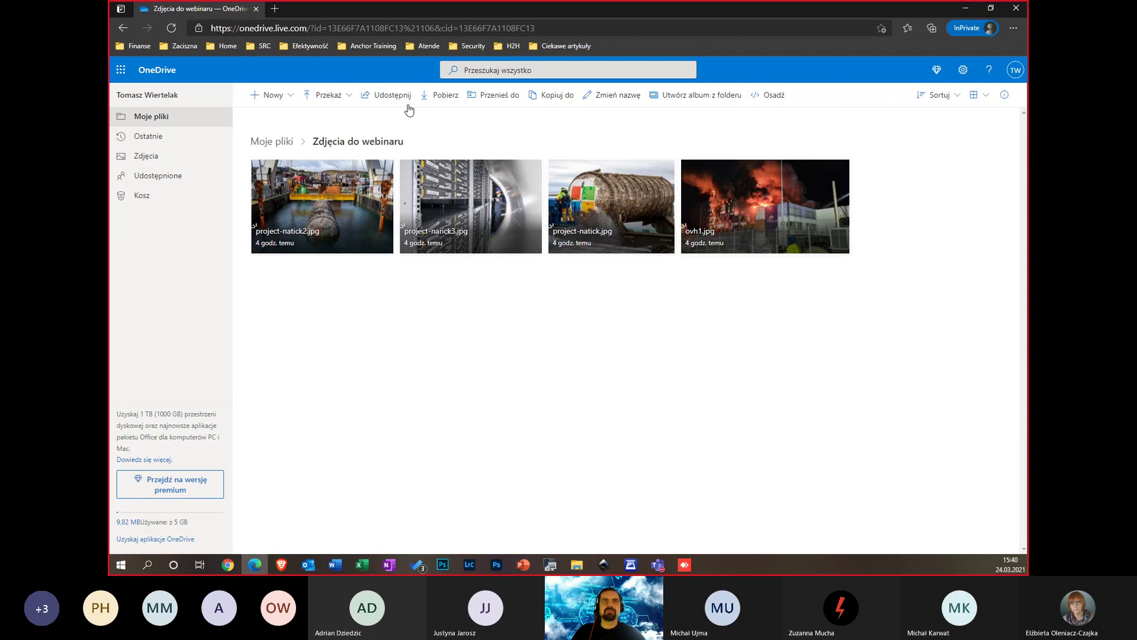
{"action": "left_click", "coordinate": [388, 100]}
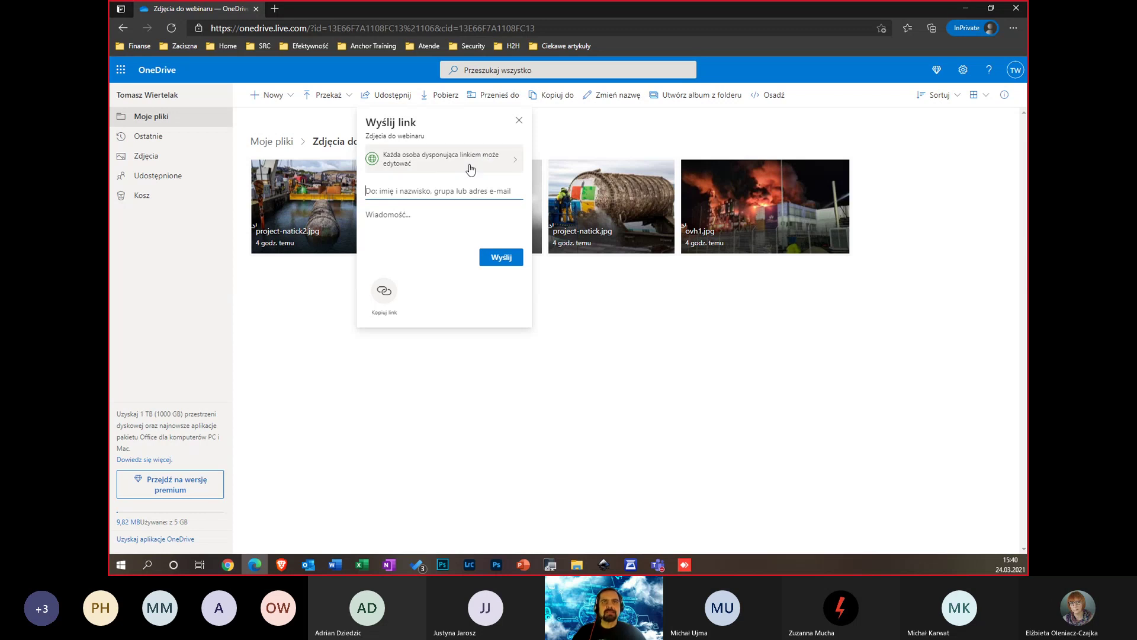
In the link settings, turn off Zezwalaj na edytowanie and choose Określone osoby.
{"action": "left_click", "coordinate": [470, 170]}
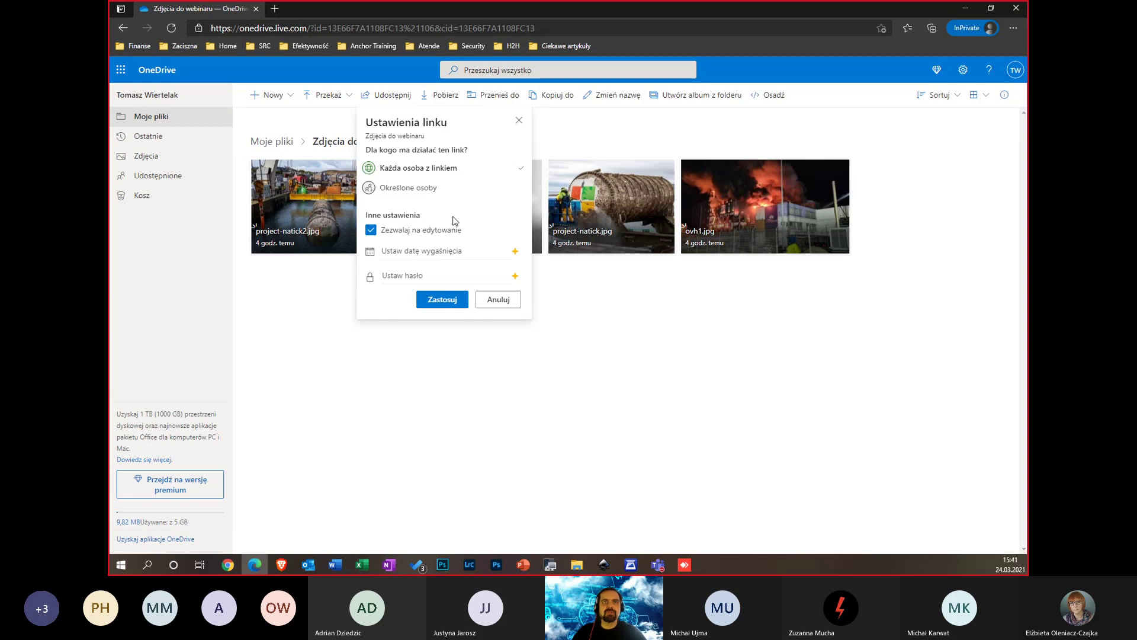
{"action": "left_click", "coordinate": [425, 233]}
{"action": "left_click", "coordinate": [434, 188]}
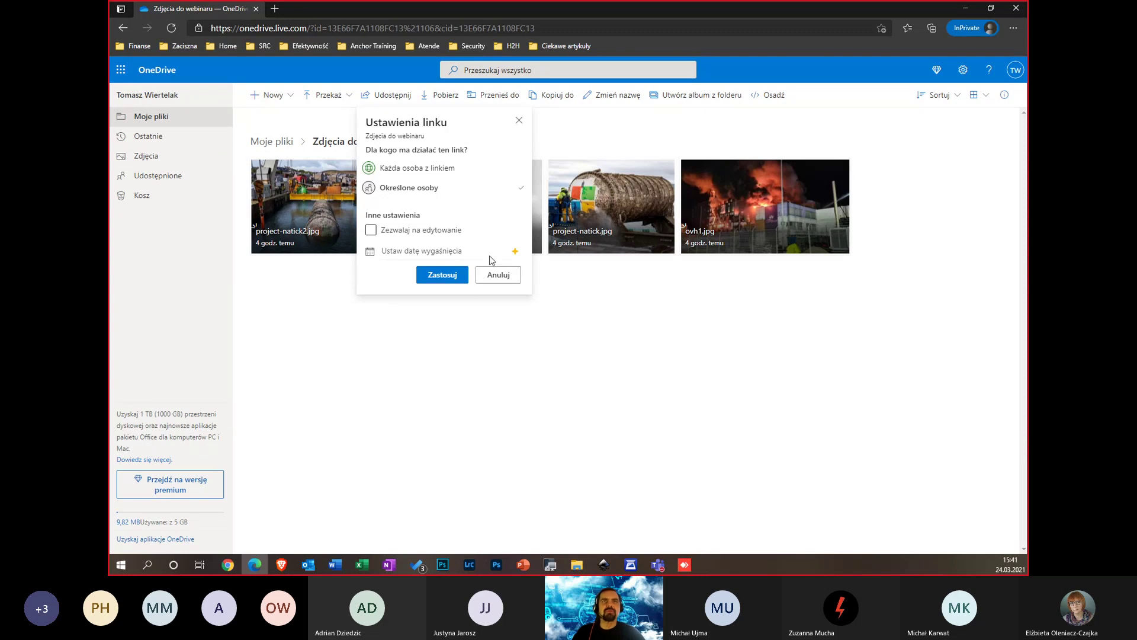
Discard the link settings, view the empty Udostępnione page, and show the Microsoft 365 apps.
{"action": "left_click", "coordinate": [519, 120]}
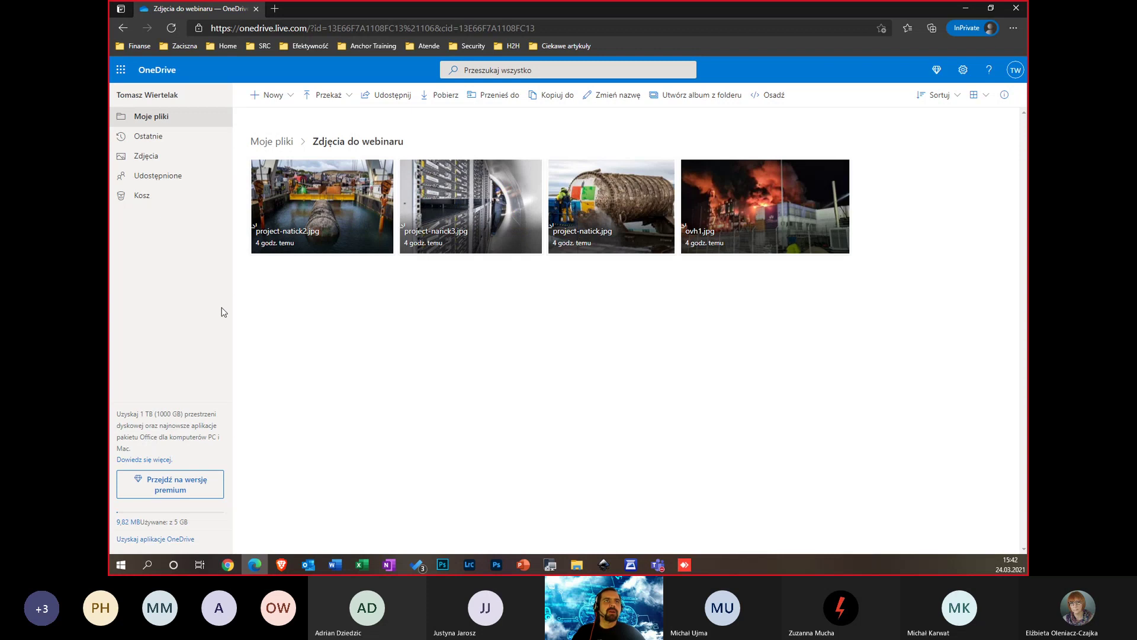
{"action": "left_click", "coordinate": [164, 178]}
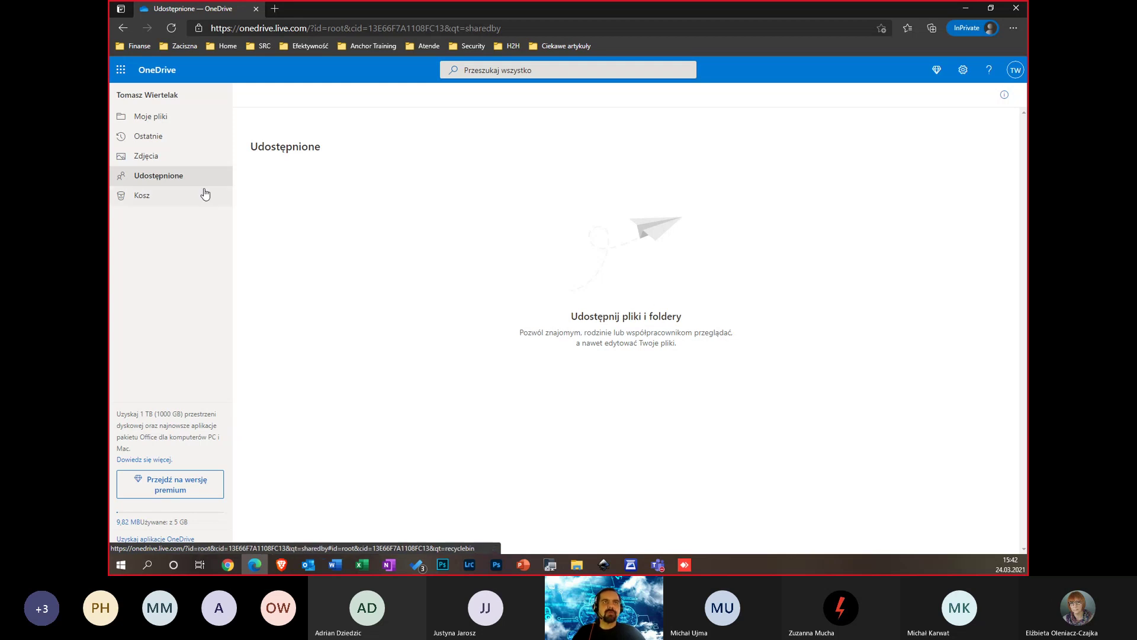
{"action": "left_click", "coordinate": [121, 71]}
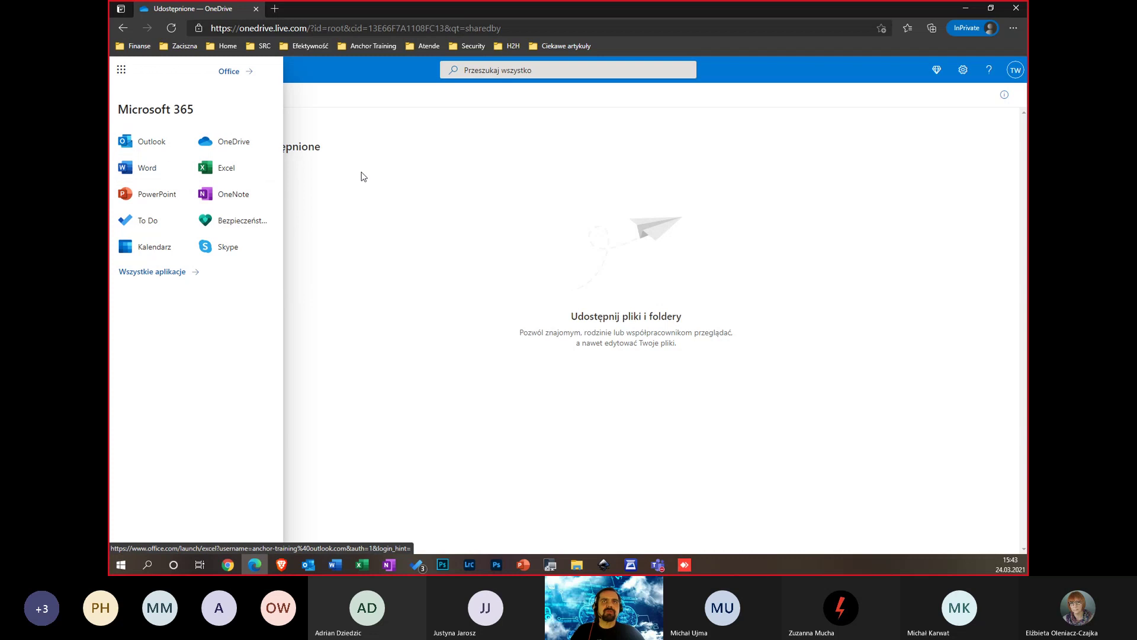
Create a new blank Word document, Dokument1, in the Moje pliki Documents folder.
{"action": "left_click", "coordinate": [446, 187]}
{"action": "left_click", "coordinate": [151, 117]}
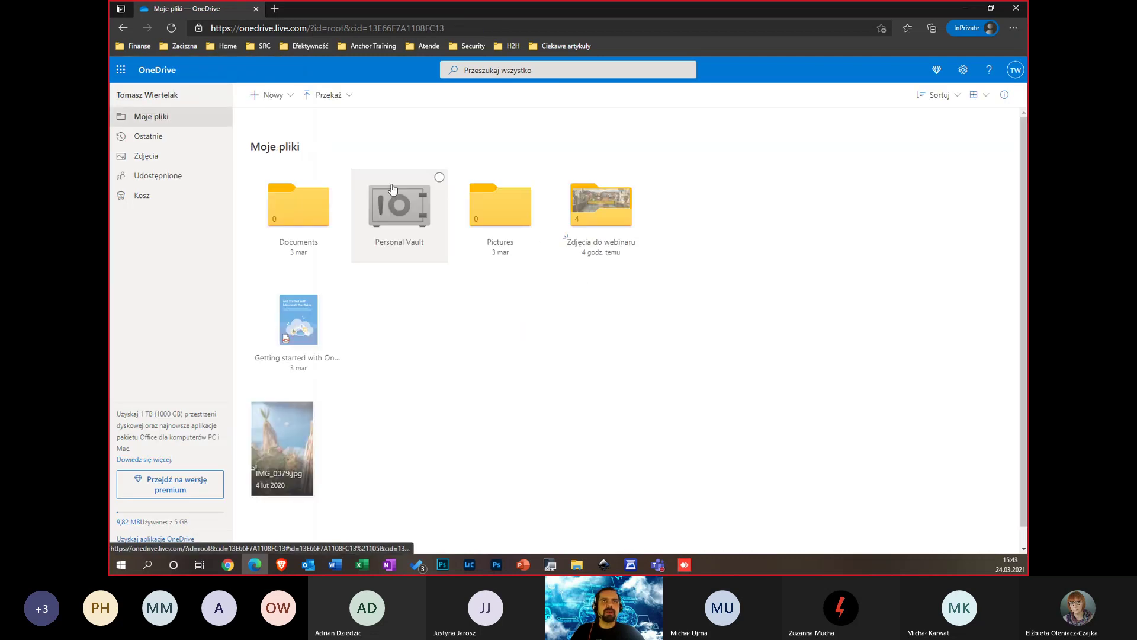
{"action": "left_click", "coordinate": [313, 217]}
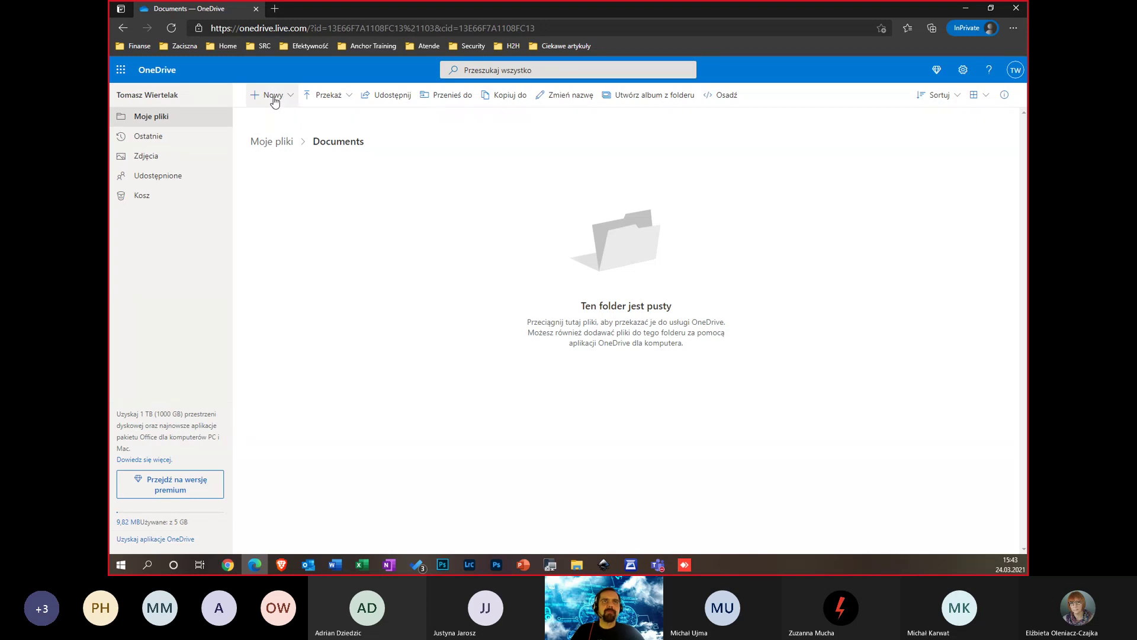
{"action": "left_click", "coordinate": [283, 100]}
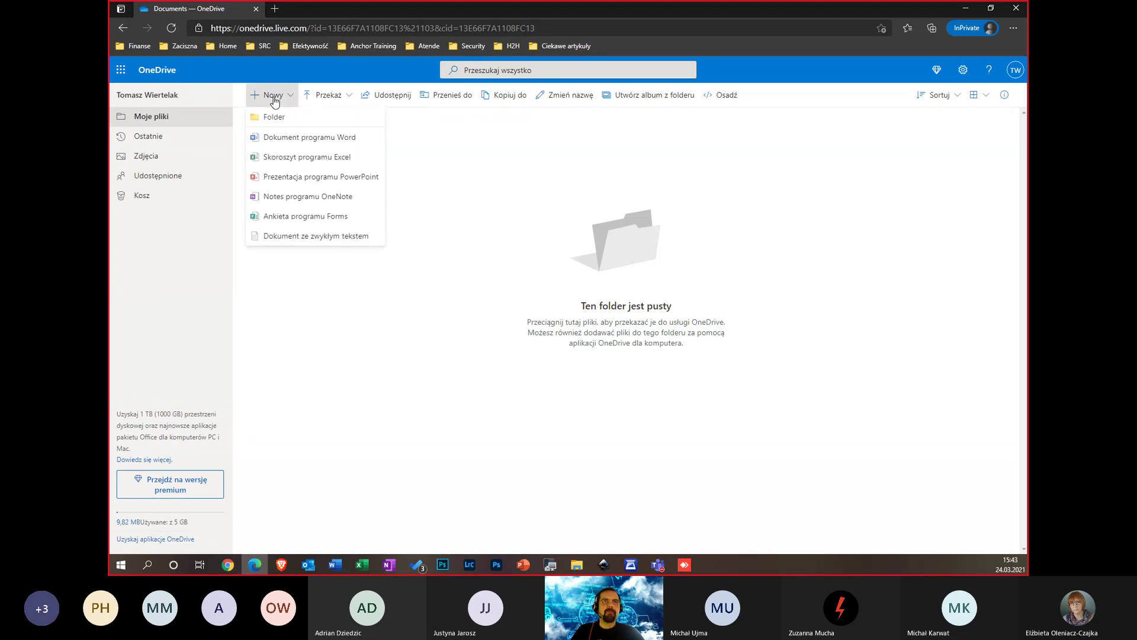
{"action": "left_click", "coordinate": [306, 139]}
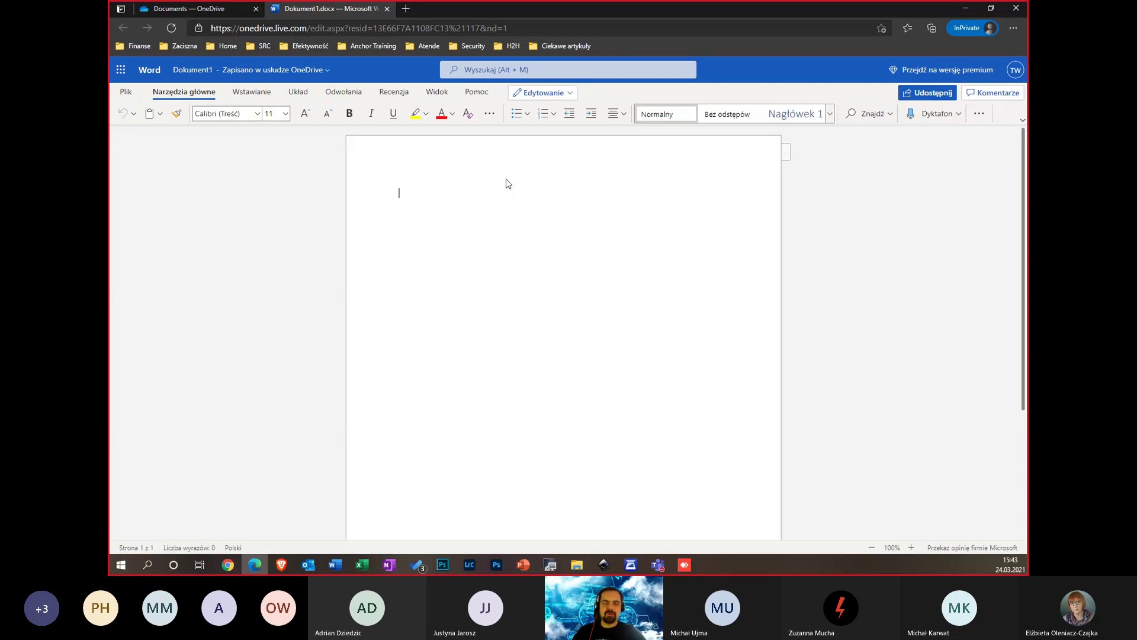
Type 'To jest dokument MS Word stworzony na szybko podczas webinaru.' into the document.
{"action": "type", "text": "T"}
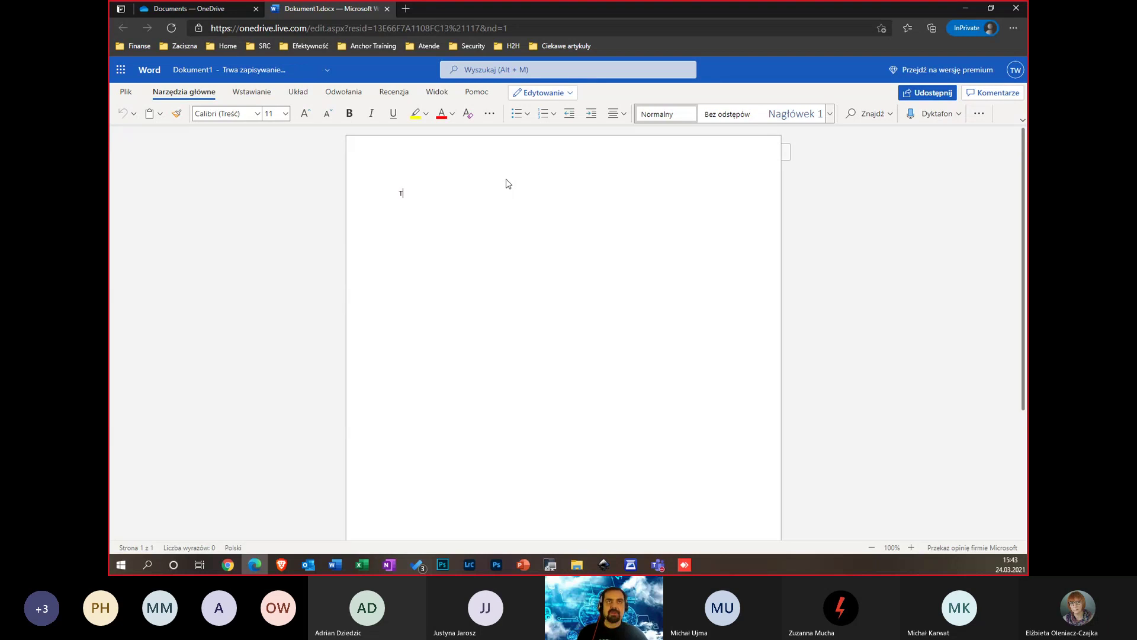
{"action": "type", "text": "o jest dokuent"}
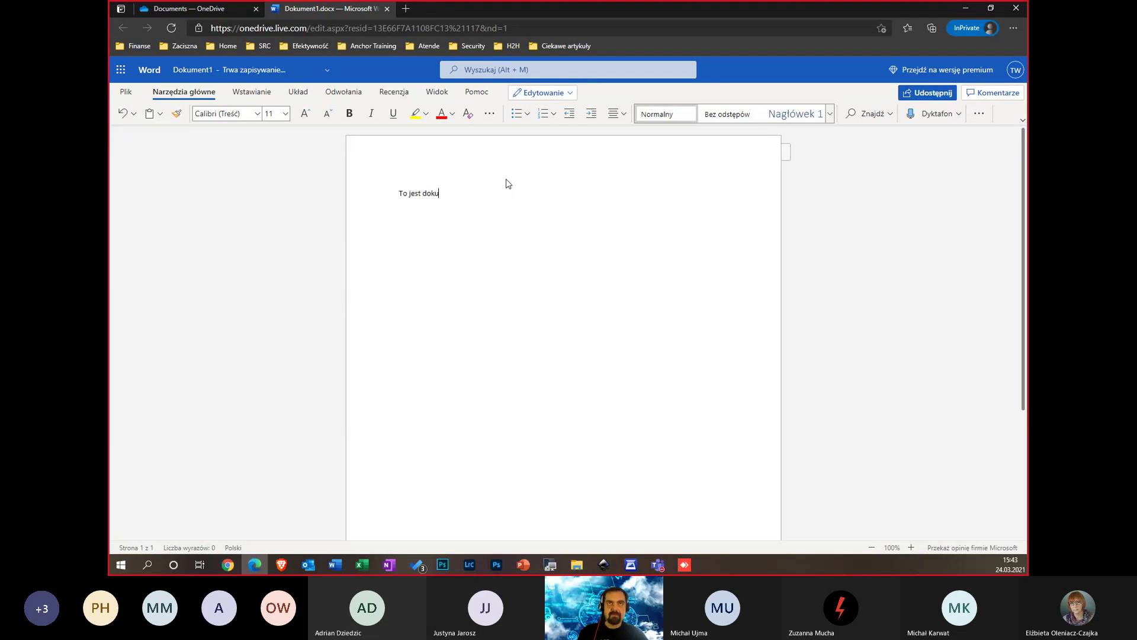
{"action": "key", "text": "BackSpace"}
{"action": "key", "text": "BackSpace"}
{"action": "key", "text": "BackSpace"}
{"action": "type", "text": "ment MS"}
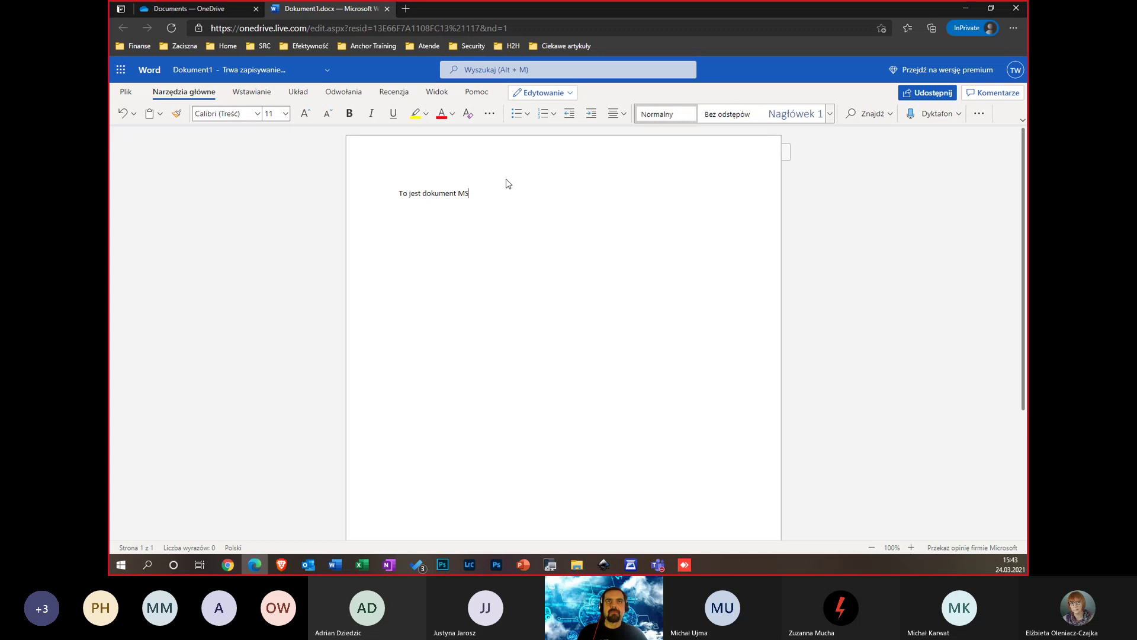
{"action": "type", "text": " Word stworzony na szybko pod"}
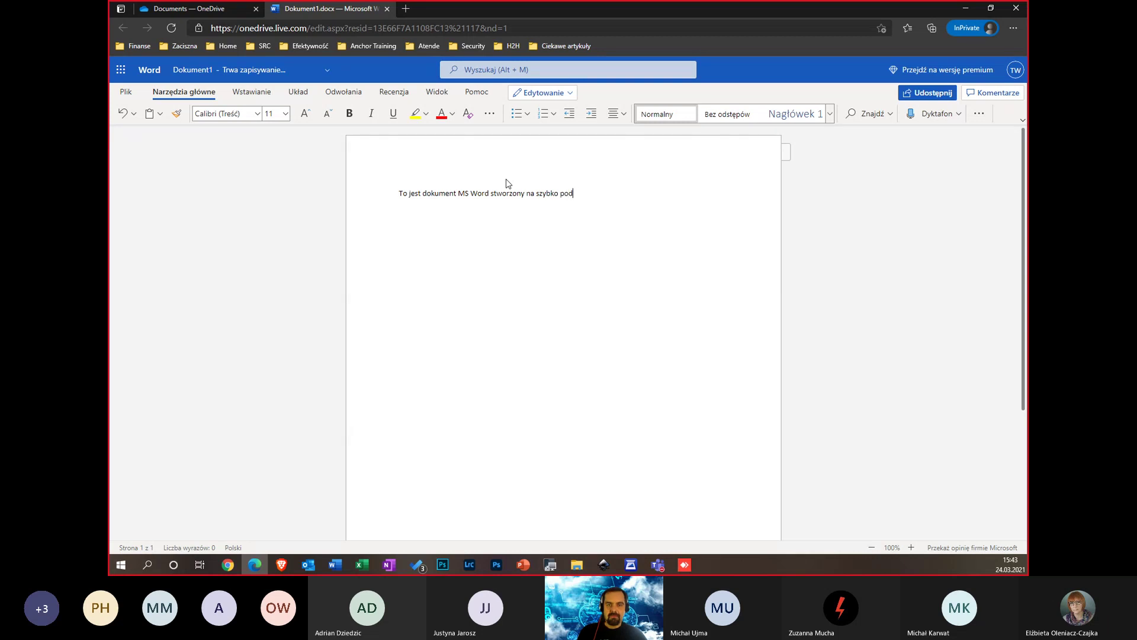
{"action": "type", "text": "czas webina"}
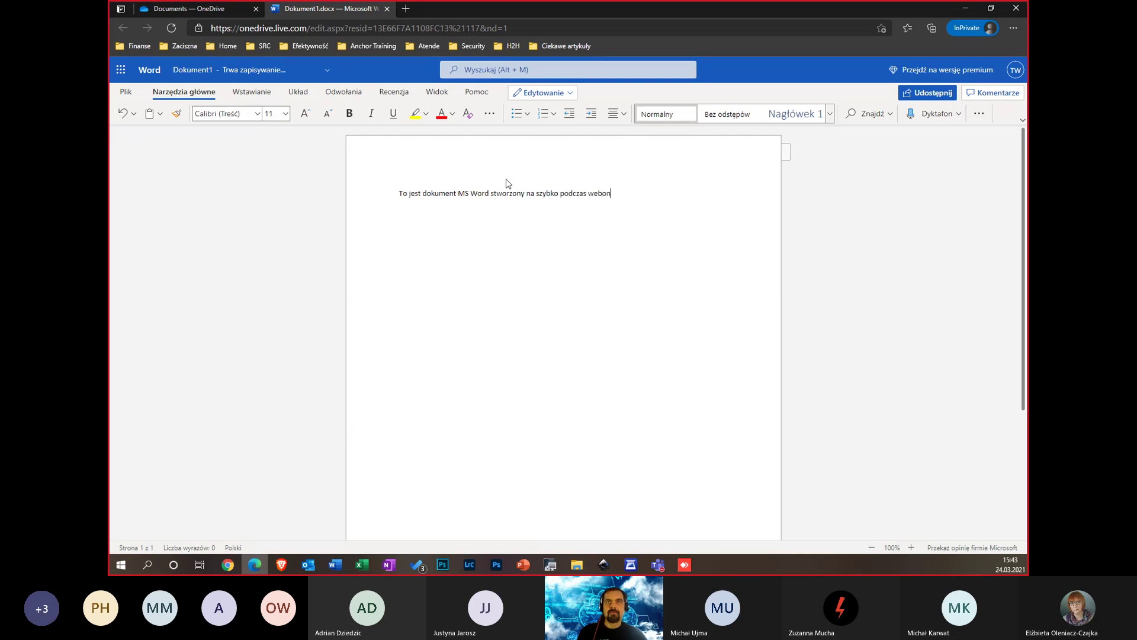
{"action": "type", "text": "ru."}
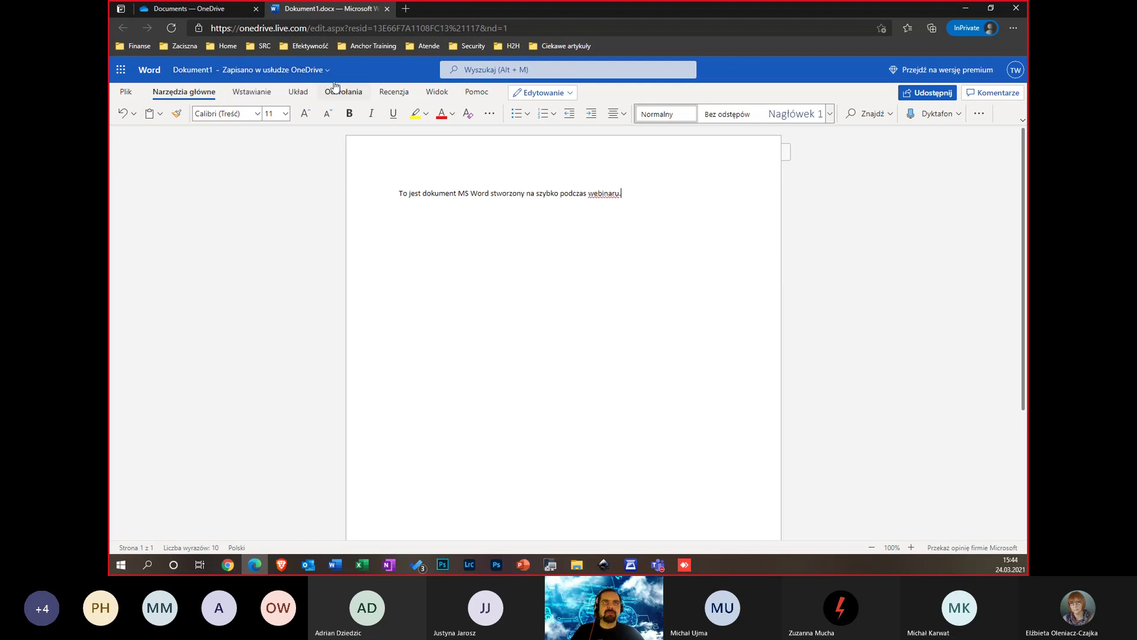
{"action": "left_click", "coordinate": [200, 73]}
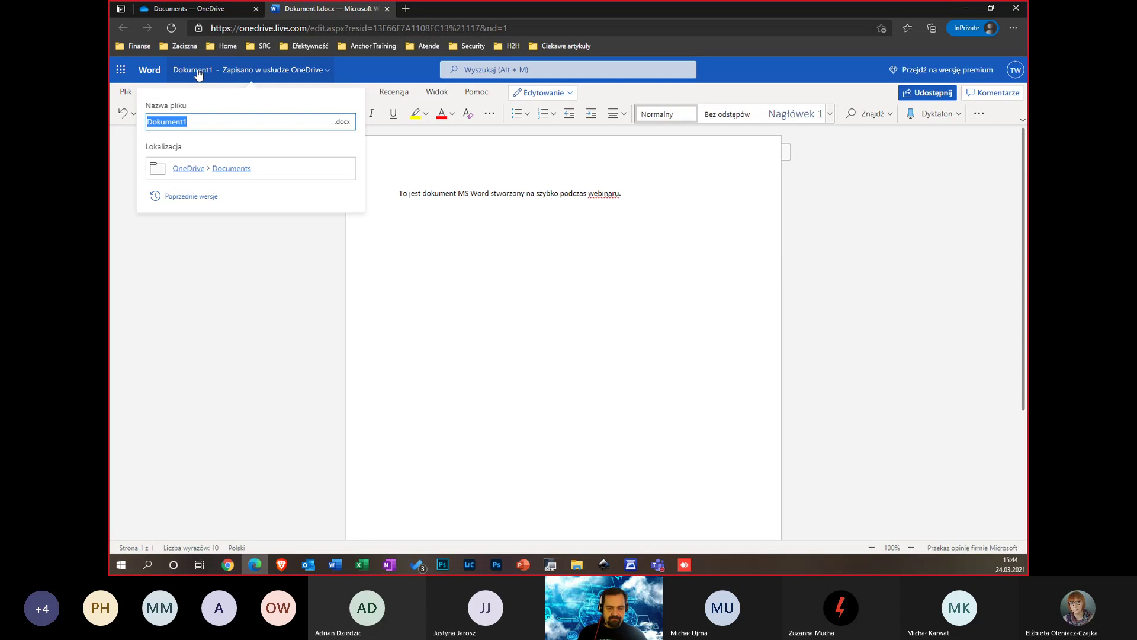
Rename the document from Dokument1 to 'Testowy WORD'.
{"action": "key", "text": "BackSpace"}
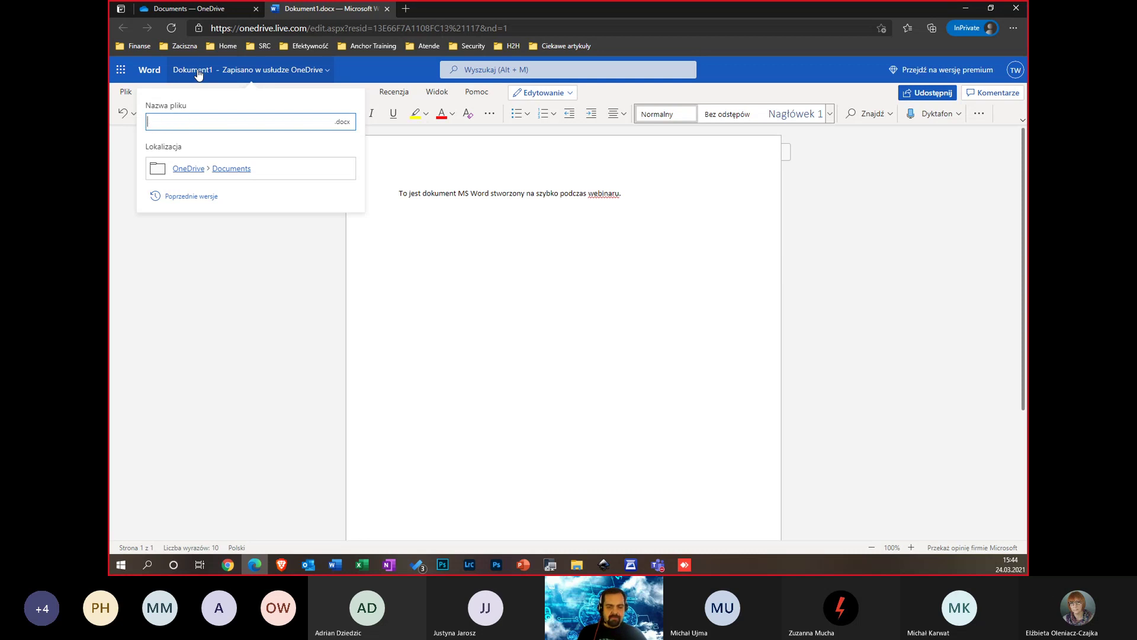
{"action": "type", "text": "Tes"}
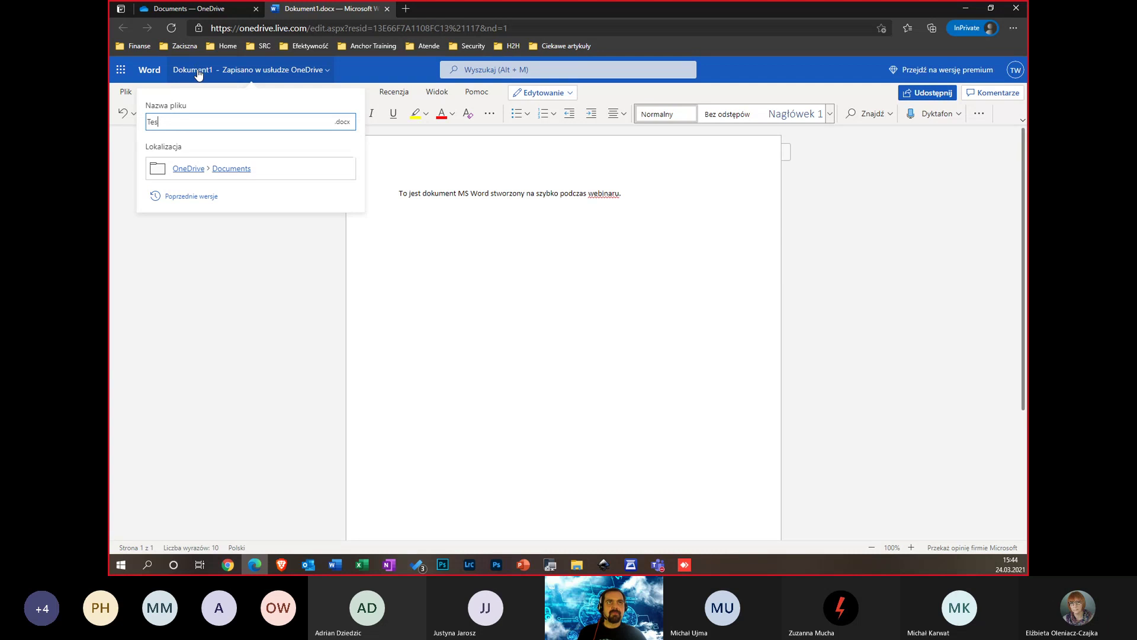
{"action": "type", "text": "towy WORD"}
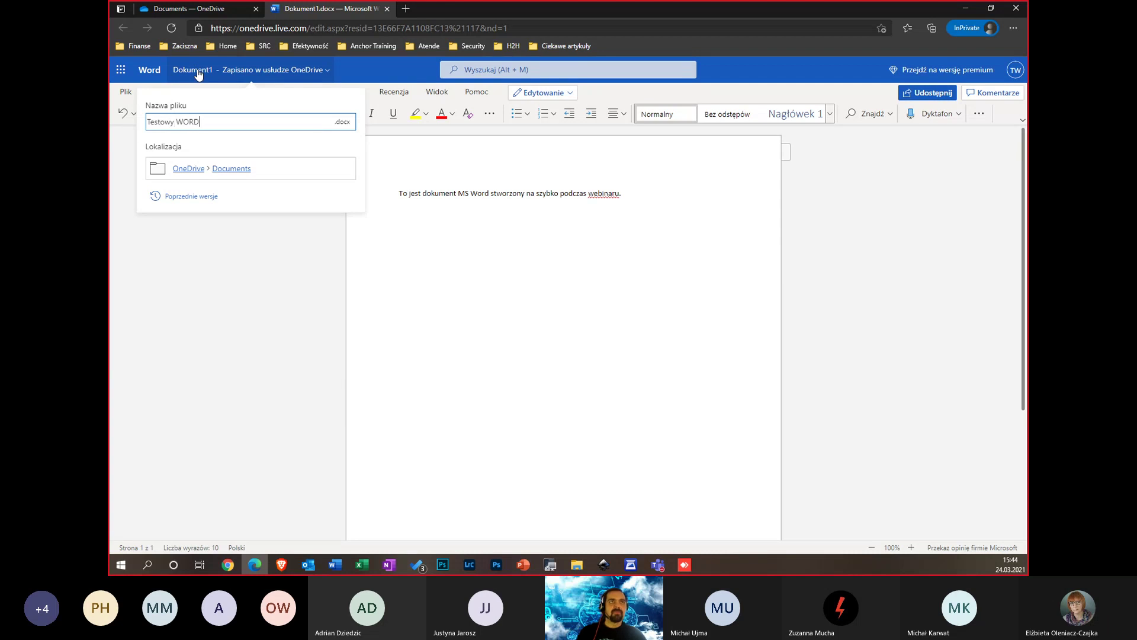
{"action": "left_click", "coordinate": [444, 238]}
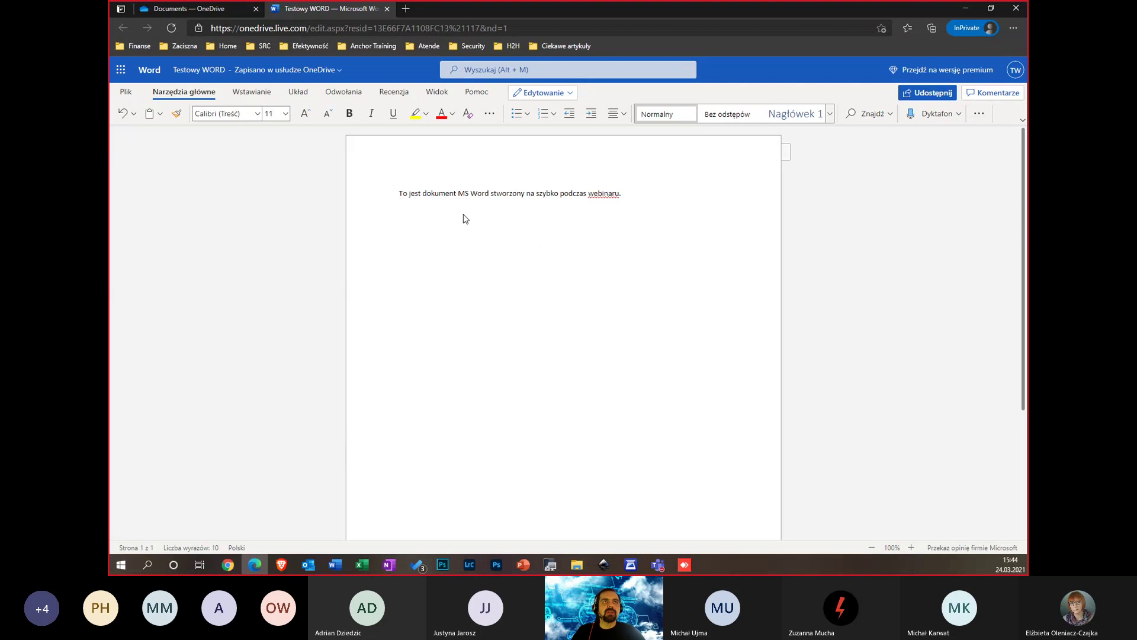
Check the document's name and OneDrive location, then dismiss the details panel unchanged.
{"action": "left_click", "coordinate": [234, 71]}
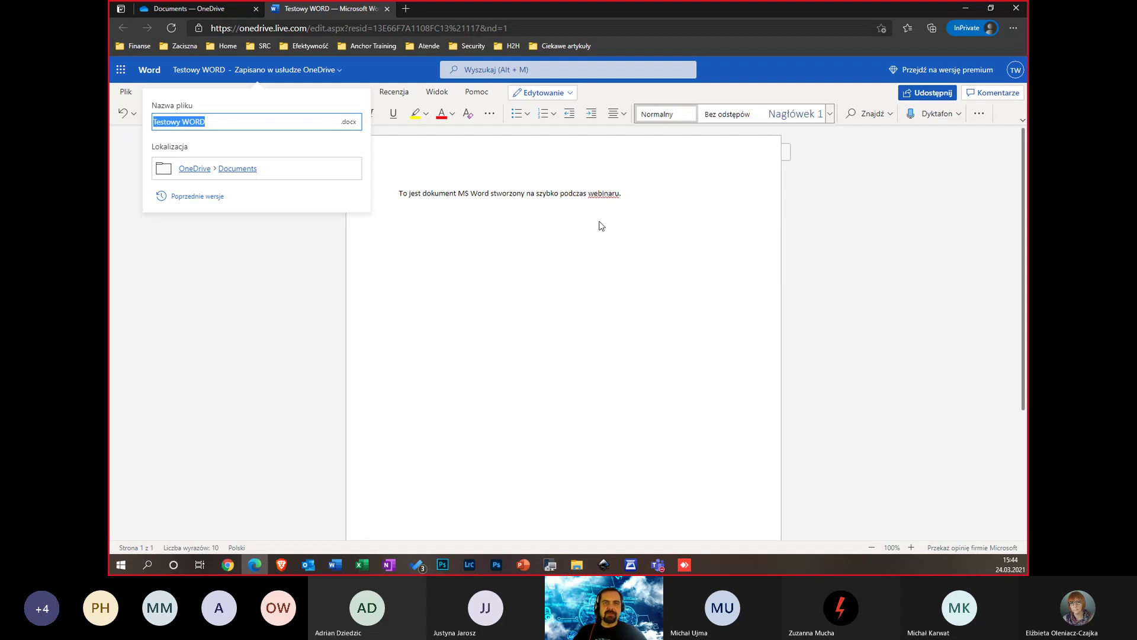
{"action": "left_click", "coordinate": [905, 248]}
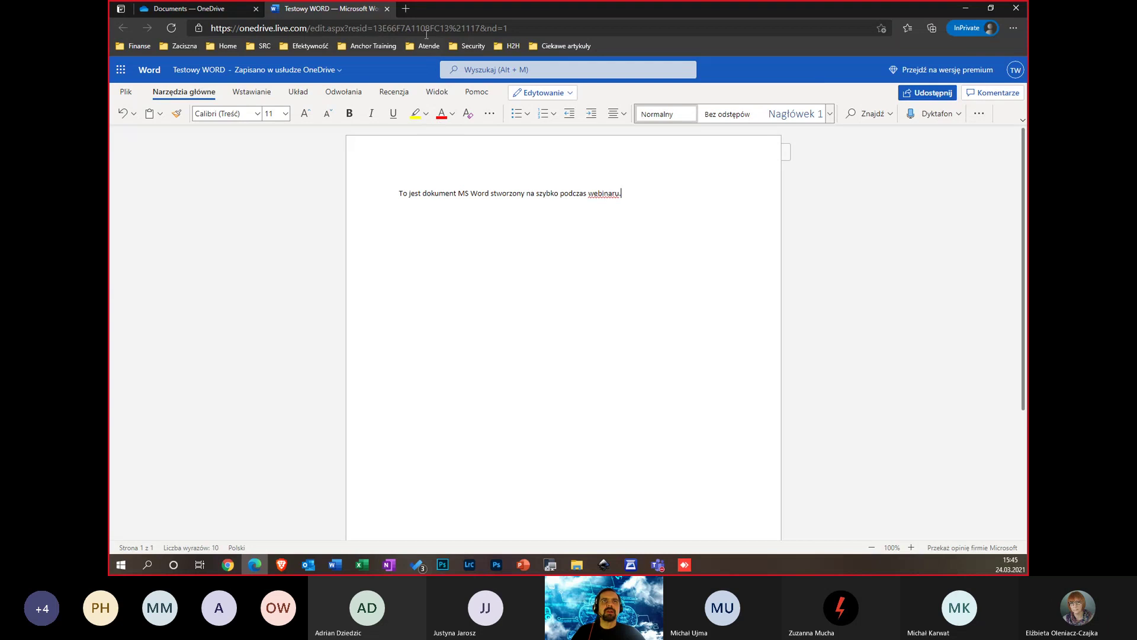
Close the Word document tab and return to the Moje pliki root folder.
{"action": "left_click", "coordinate": [388, 9]}
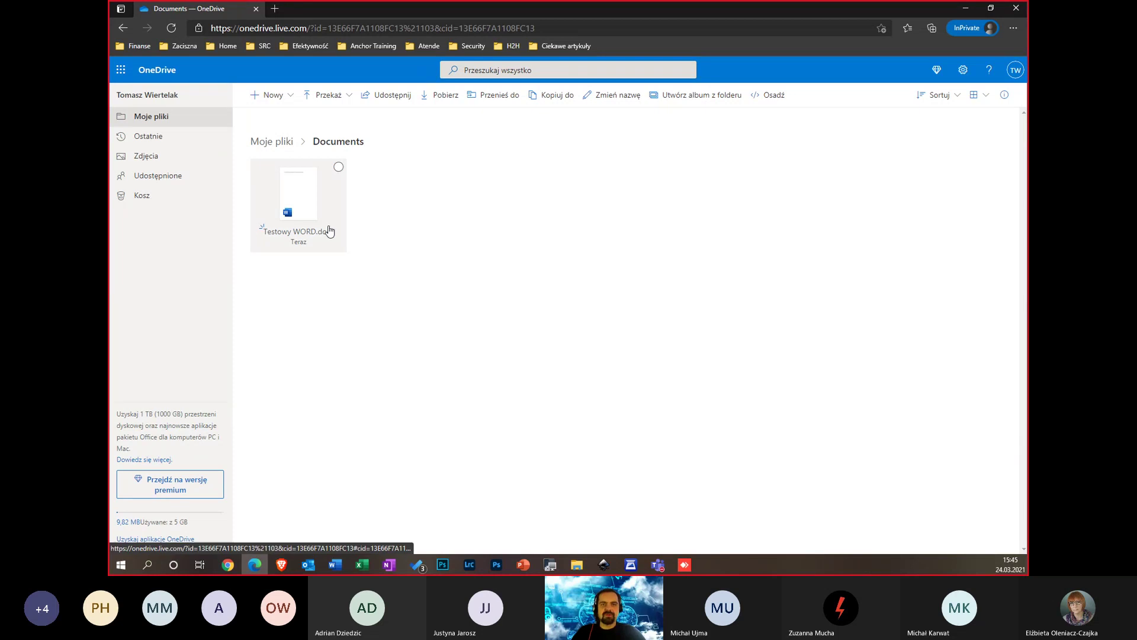
{"action": "left_click", "coordinate": [273, 142]}
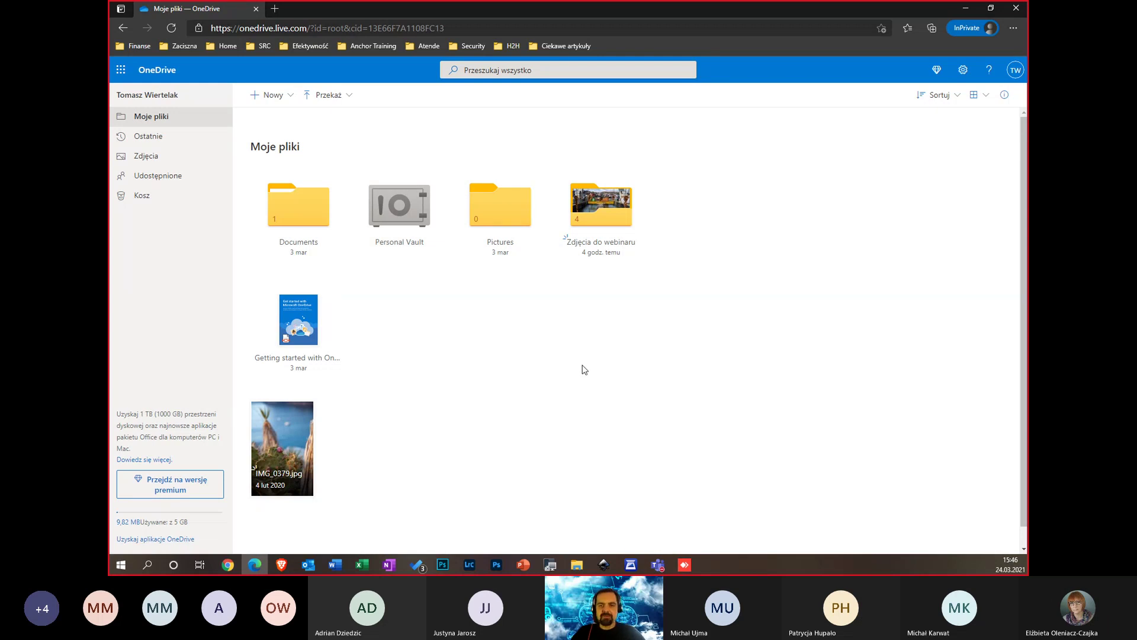
Unlock the Personal Vault, see that it is empty, and go back to Moje pliki.
{"action": "left_click", "coordinate": [422, 208]}
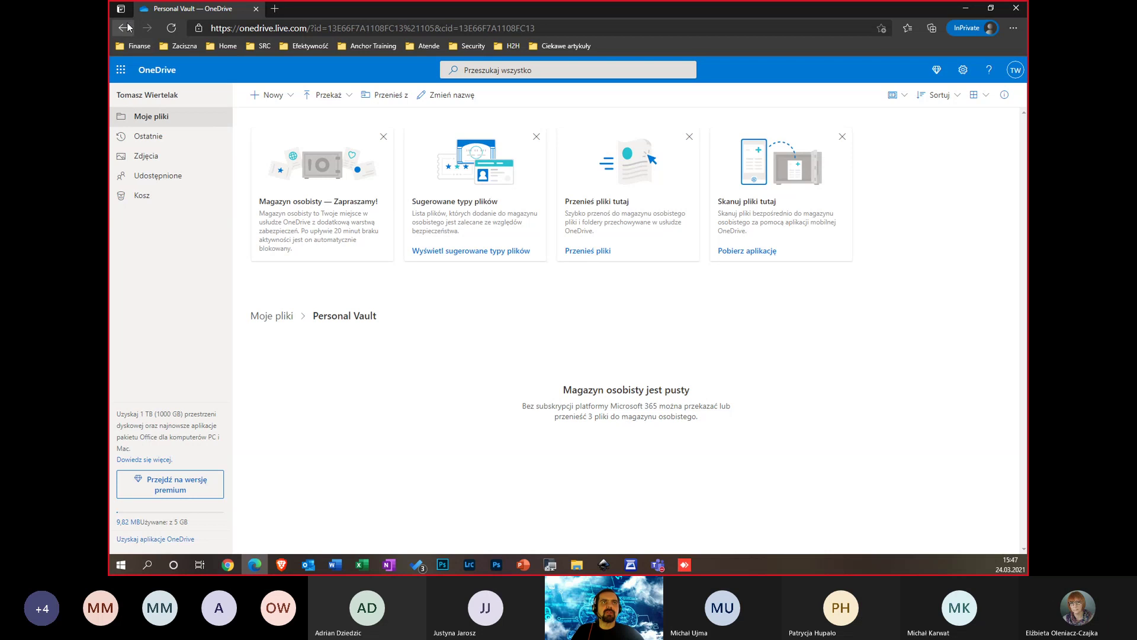
{"action": "left_click", "coordinate": [122, 28]}
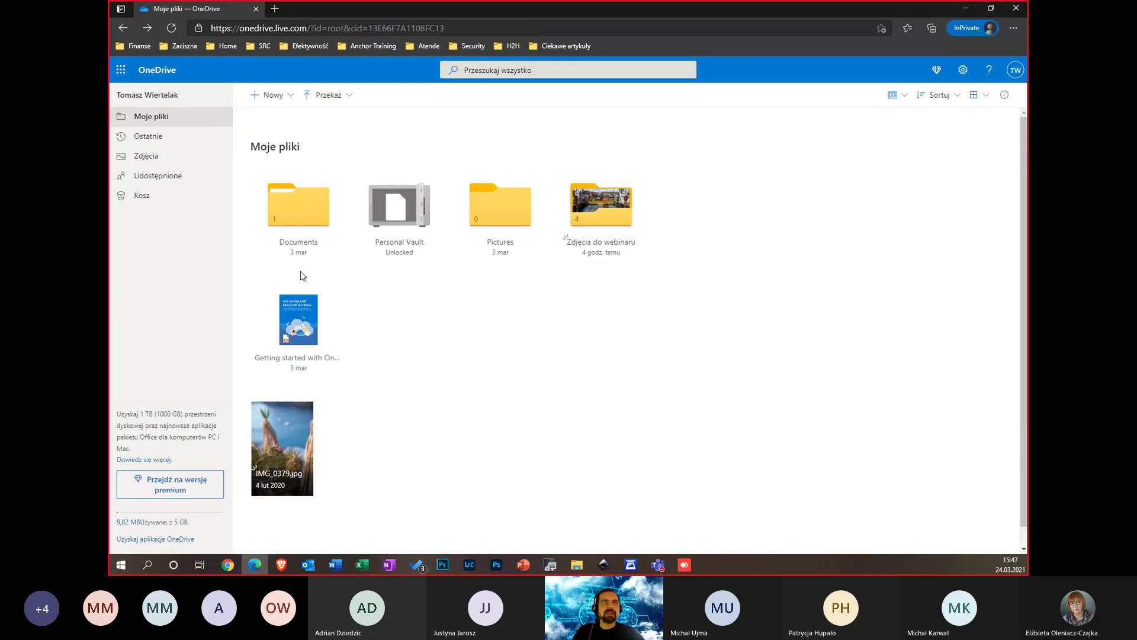
List the Ostatnie recent files and open the actions menu for Testowy WORD.docx.
{"action": "left_click", "coordinate": [148, 137]}
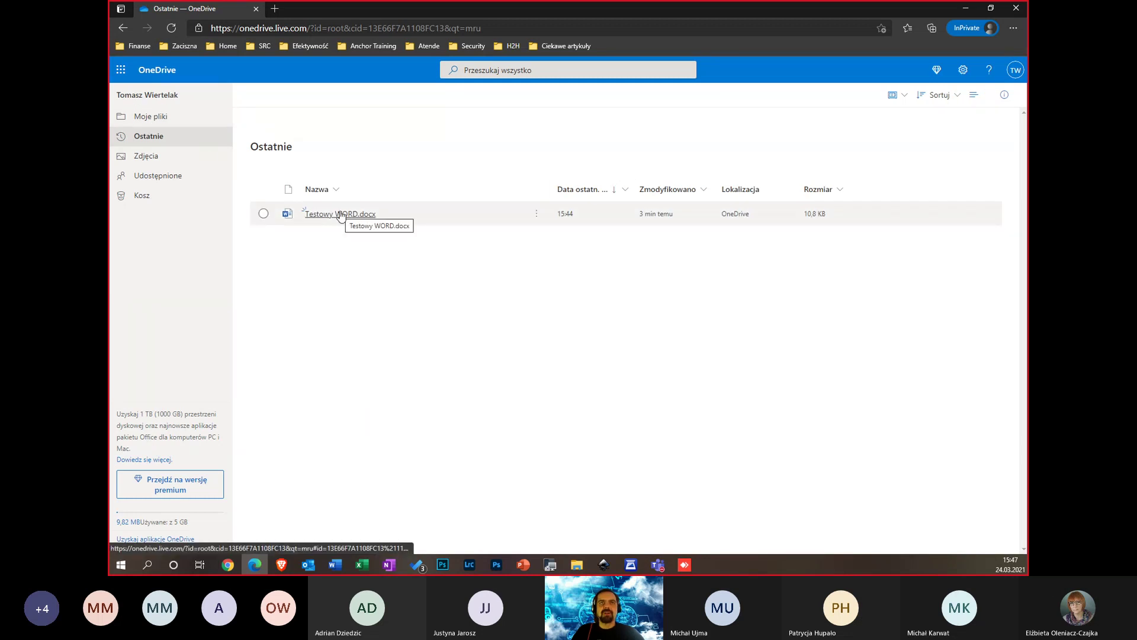
{"action": "left_click", "coordinate": [539, 214]}
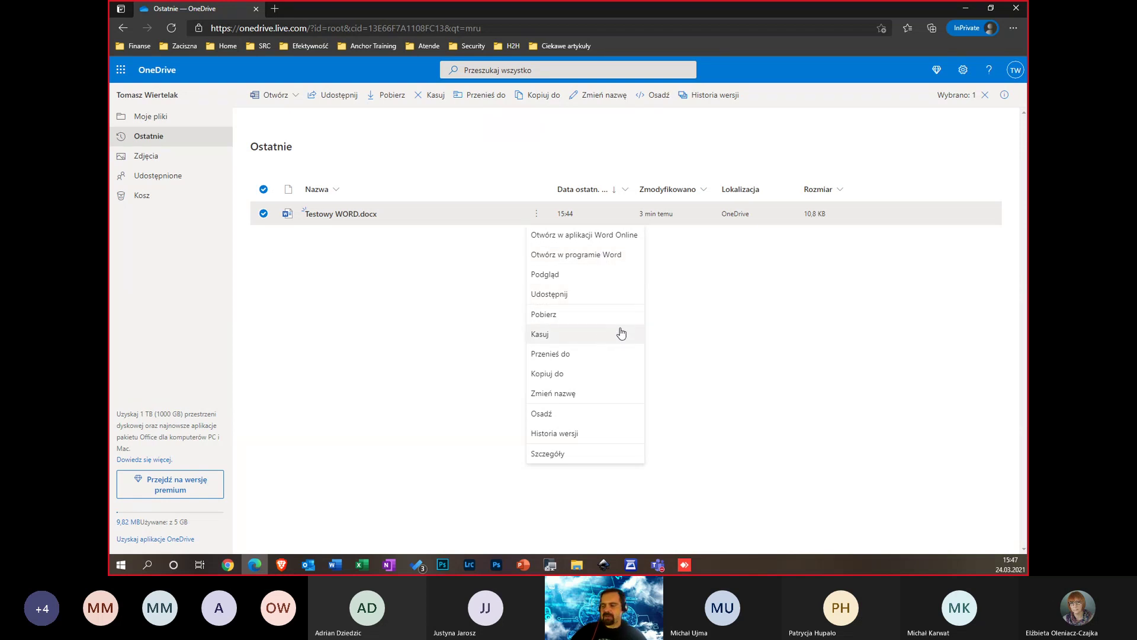
Check the empty 14:43 version in Historia wersji, then reopen the Documents folder.
{"action": "left_click", "coordinate": [592, 433]}
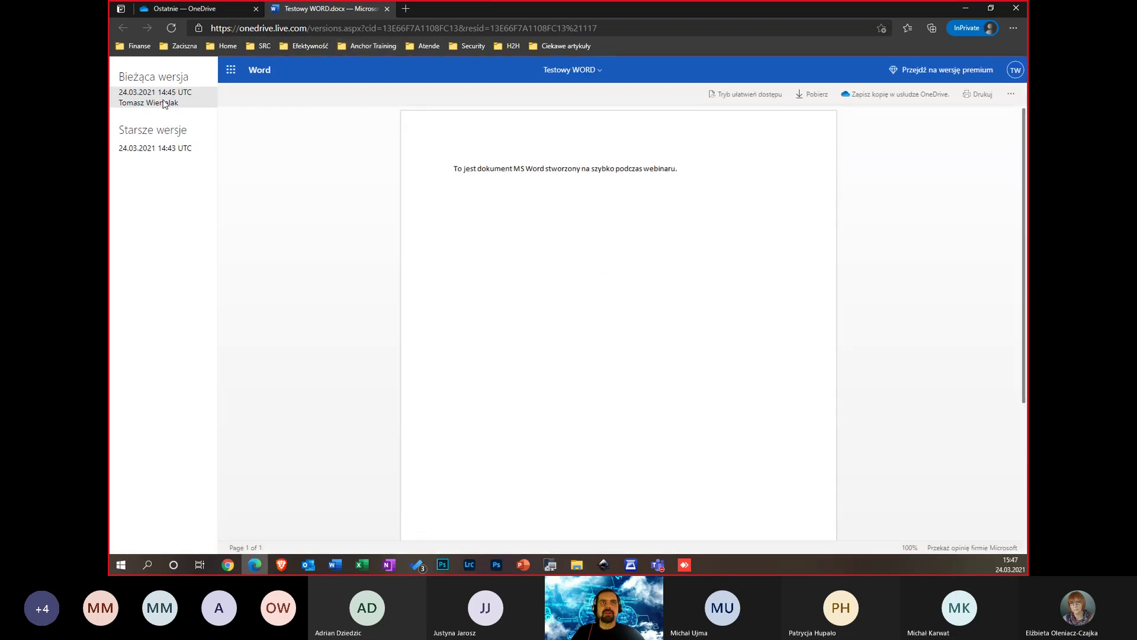
{"action": "left_click", "coordinate": [153, 148]}
{"action": "left_click", "coordinate": [153, 147]}
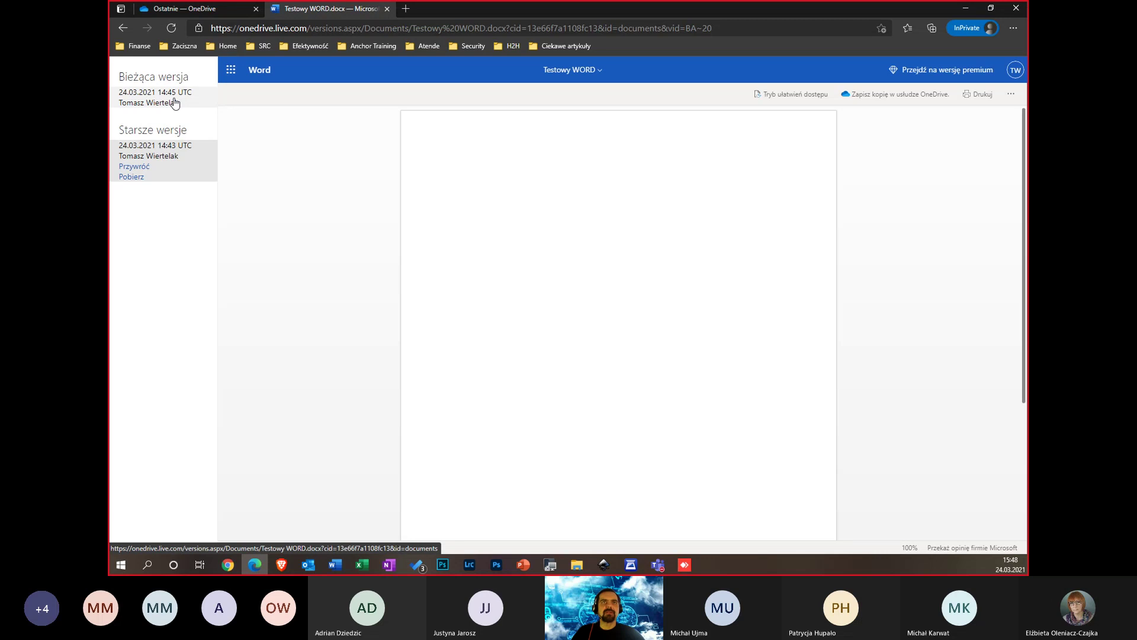
{"action": "left_click", "coordinate": [388, 9]}
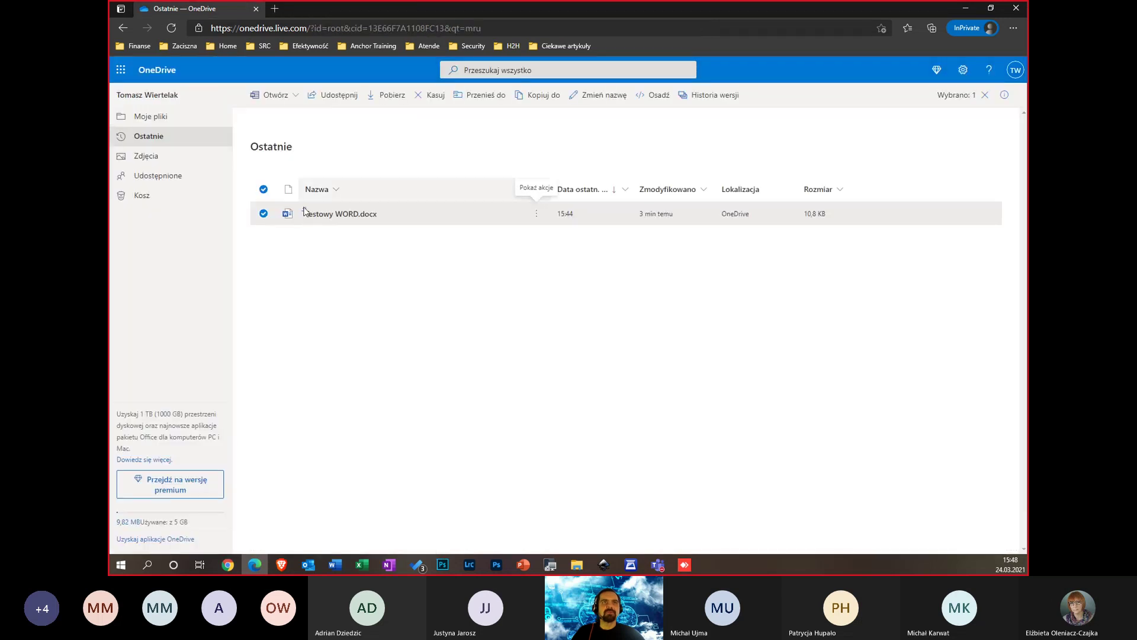
{"action": "left_click", "coordinate": [135, 118]}
{"action": "left_click", "coordinate": [318, 216]}
Edit Testowy WORD.docx to read 'To jest dokument Word wyedytowany na szybko podczas webinaru.'.
{"action": "left_click", "coordinate": [313, 210]}
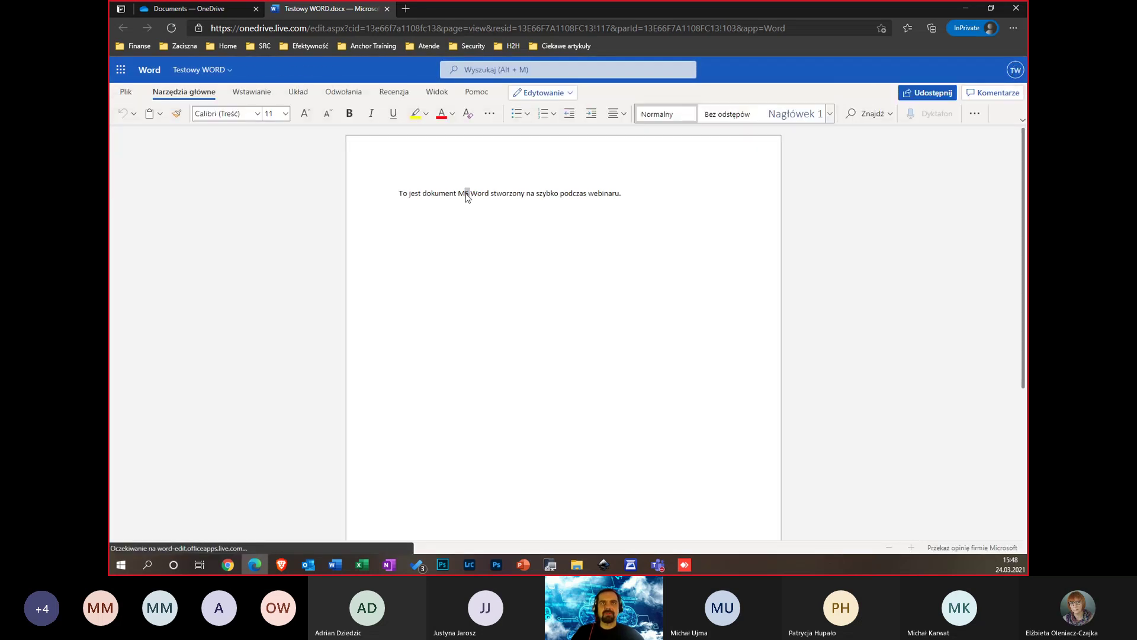
{"action": "left_click_drag", "start_coordinate": [470, 194], "coordinate": [463, 193]}
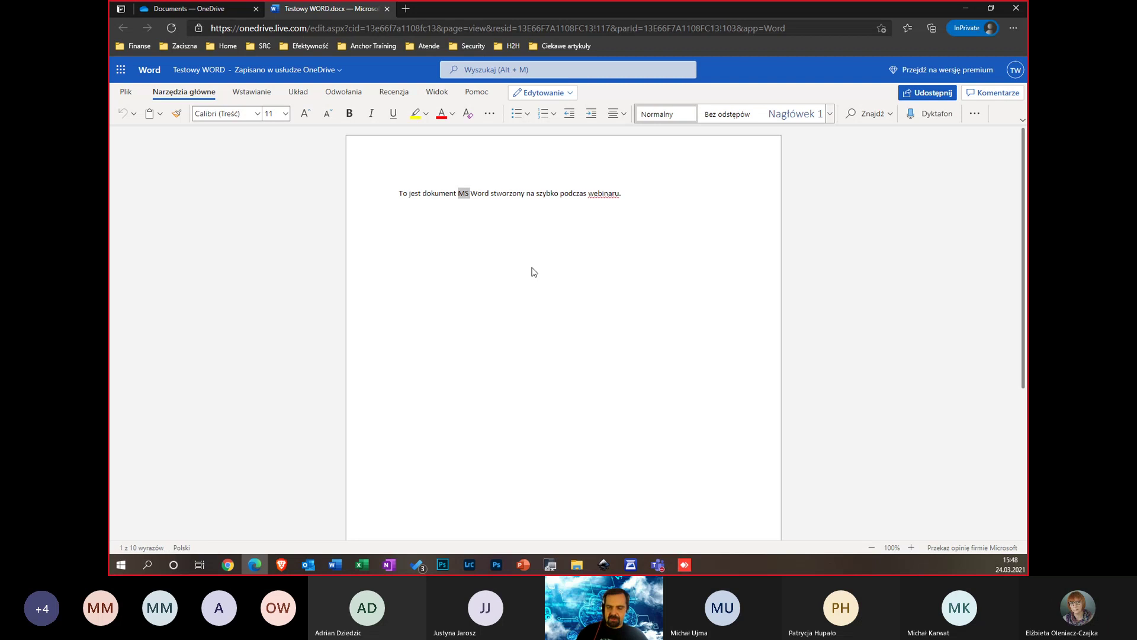
{"action": "key", "text": "BackSpace"}
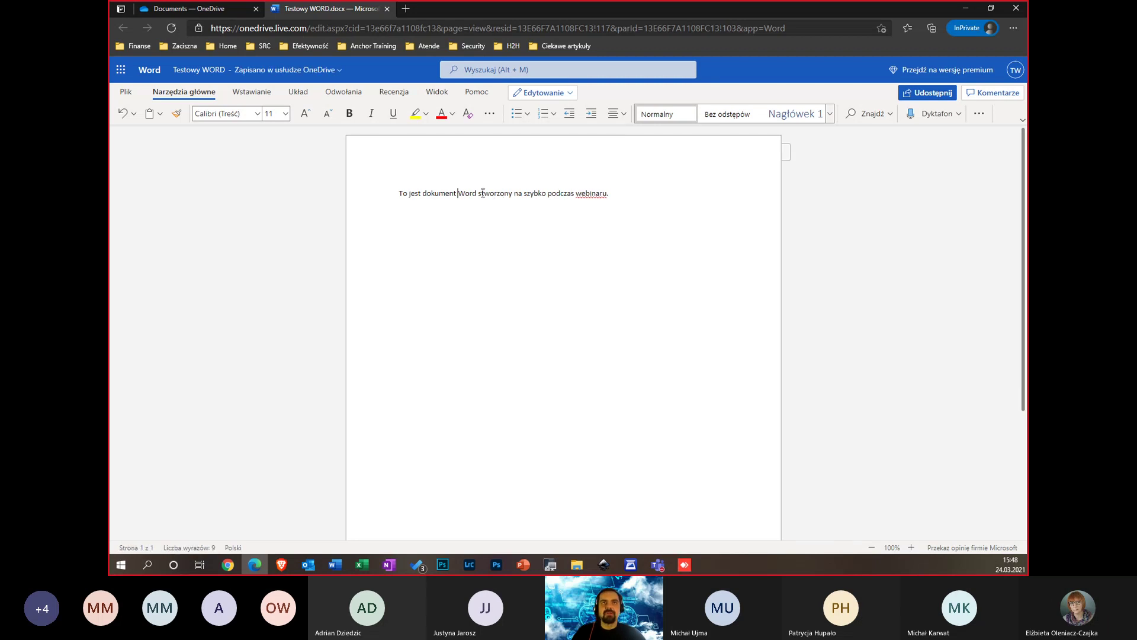
{"action": "left_click", "coordinate": [478, 194]}
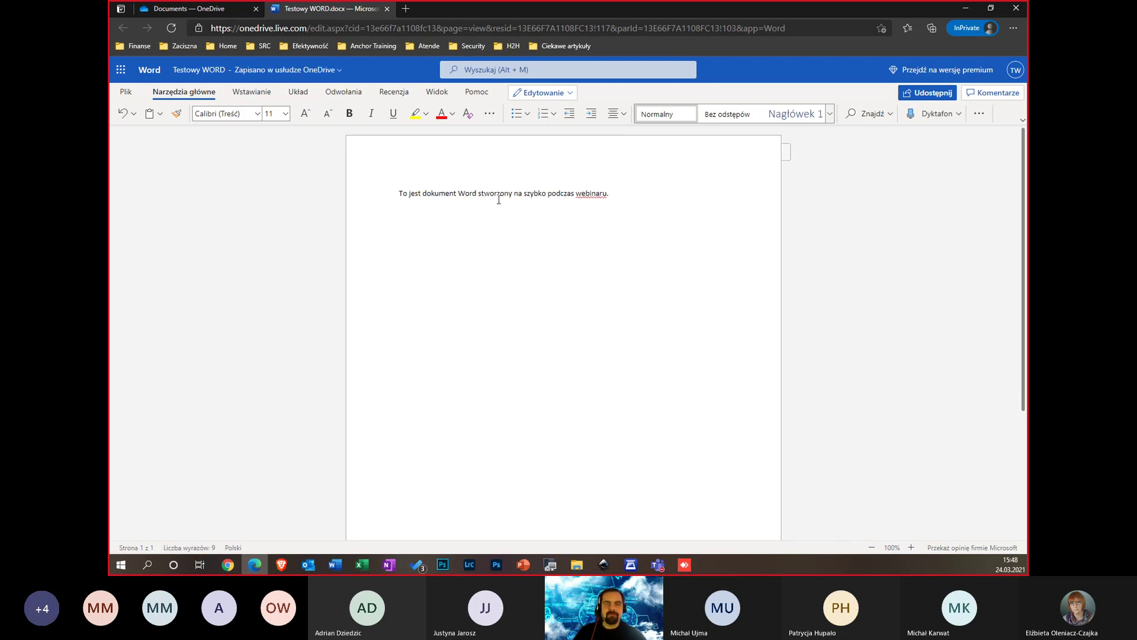
{"action": "type", "text": "wyd"}
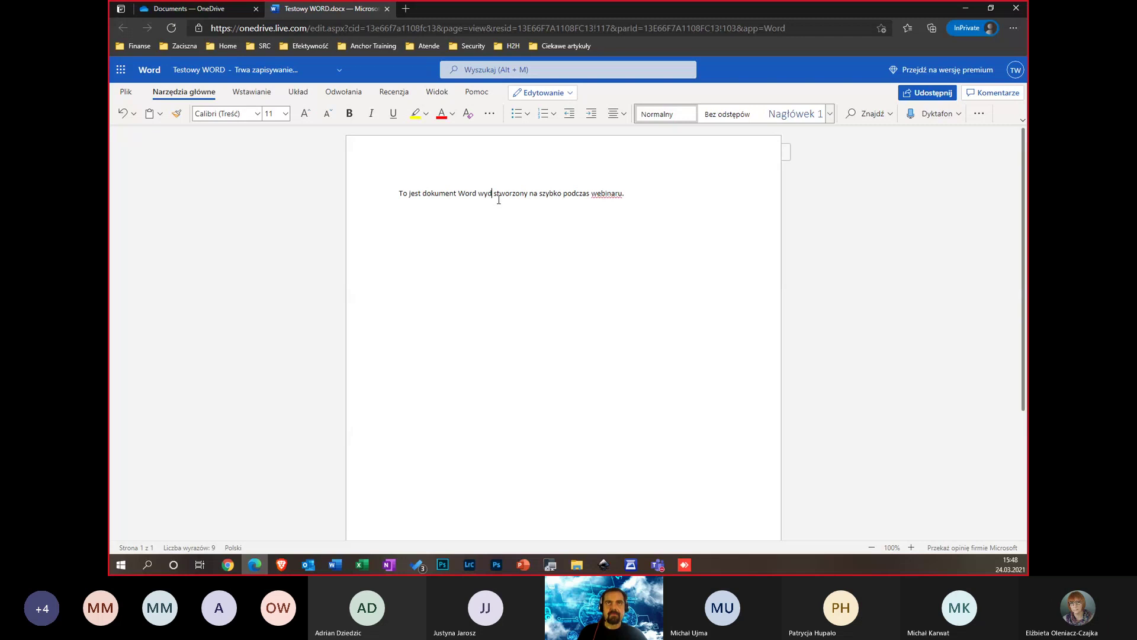
{"action": "key", "text": "BackSpace"}
{"action": "type", "text": "edytowa"}
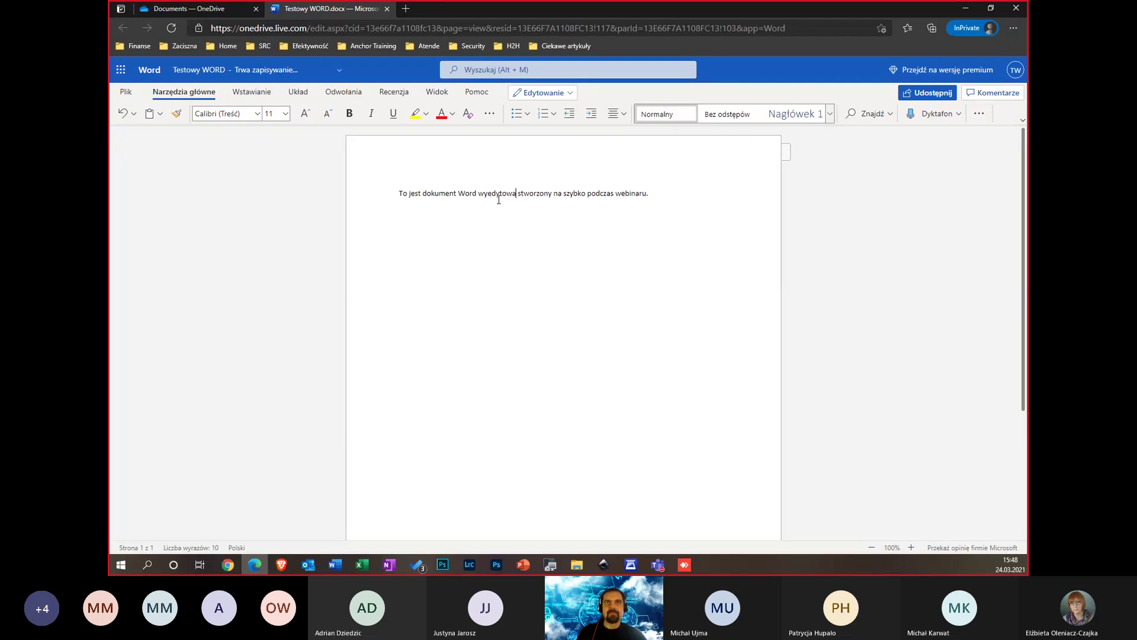
{"action": "type", "text": "ny"}
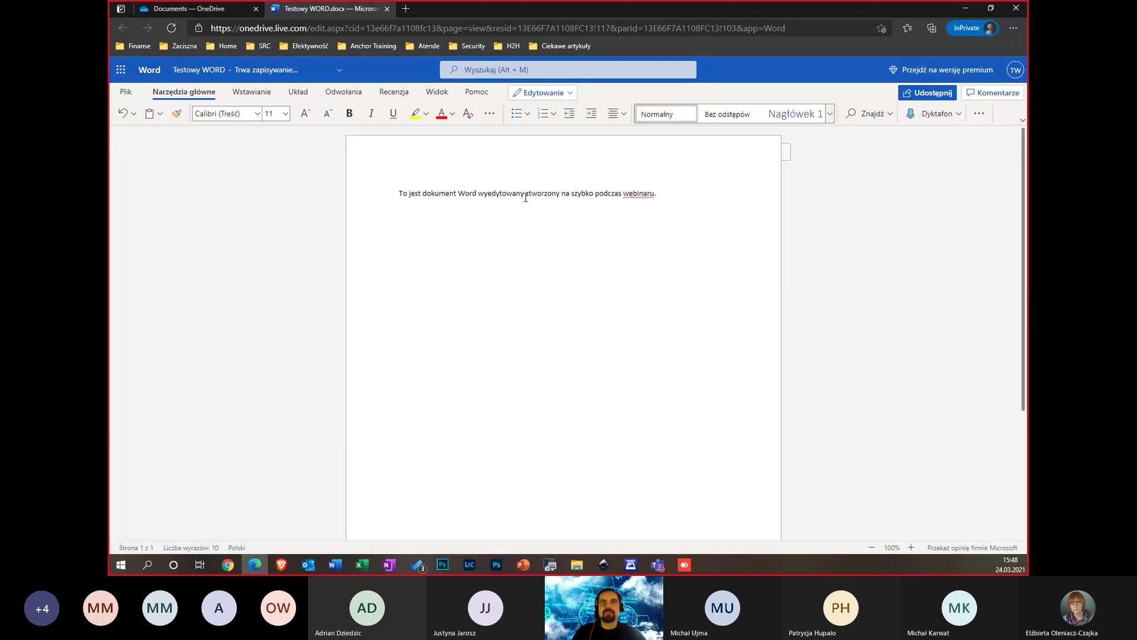
{"action": "left_click_drag", "start_coordinate": [525, 197], "coordinate": [552, 190]}
{"action": "key", "text": "Delete"}
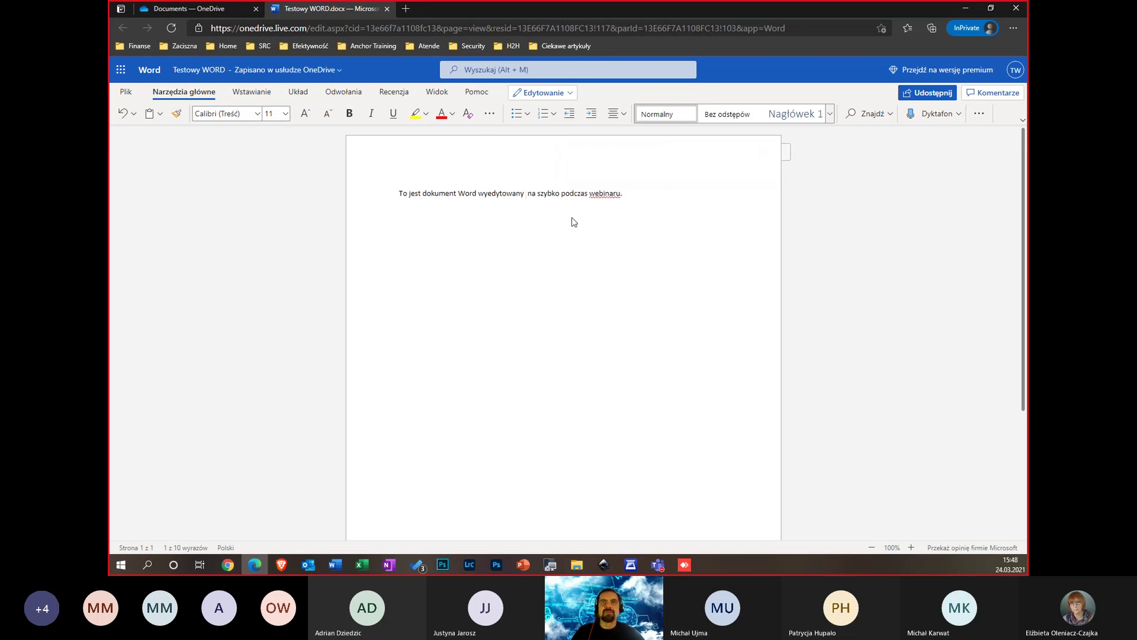
{"action": "left_click", "coordinate": [387, 8]}
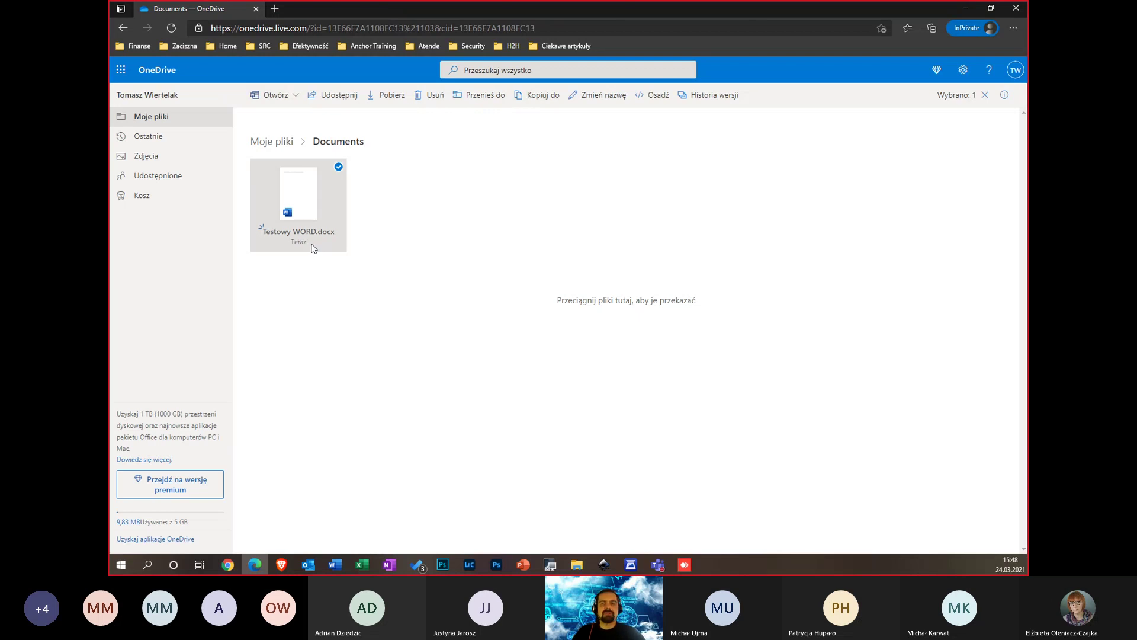
Open Historia wersji for Testowy WORD.docx from Ostatnie and view the 14:44 version.
{"action": "left_click", "coordinate": [171, 139]}
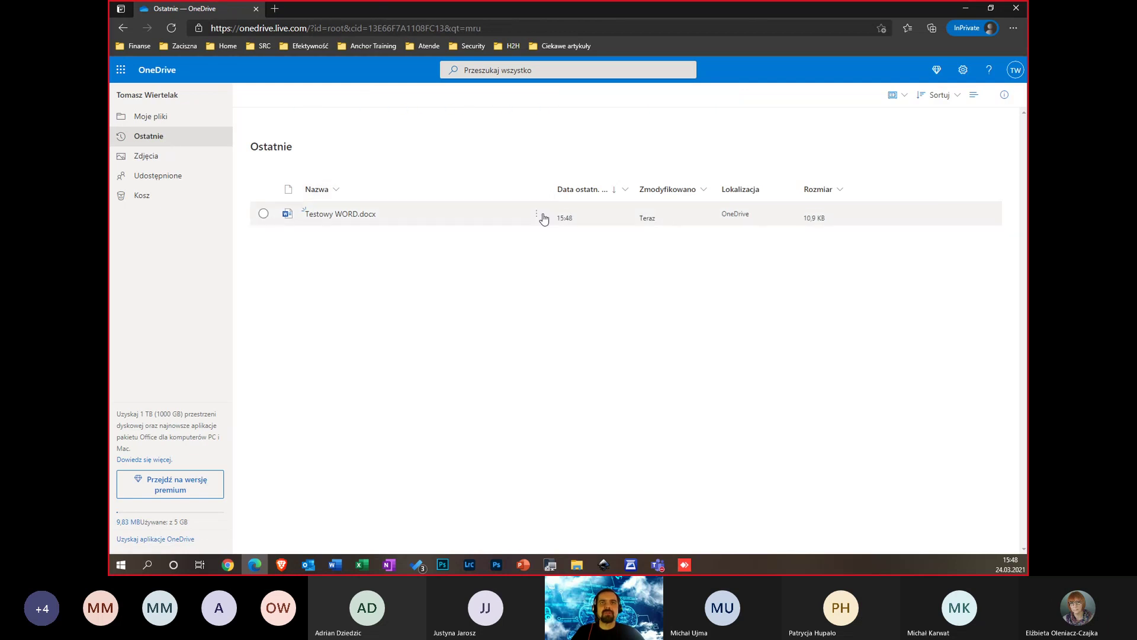
{"action": "left_click", "coordinate": [539, 216]}
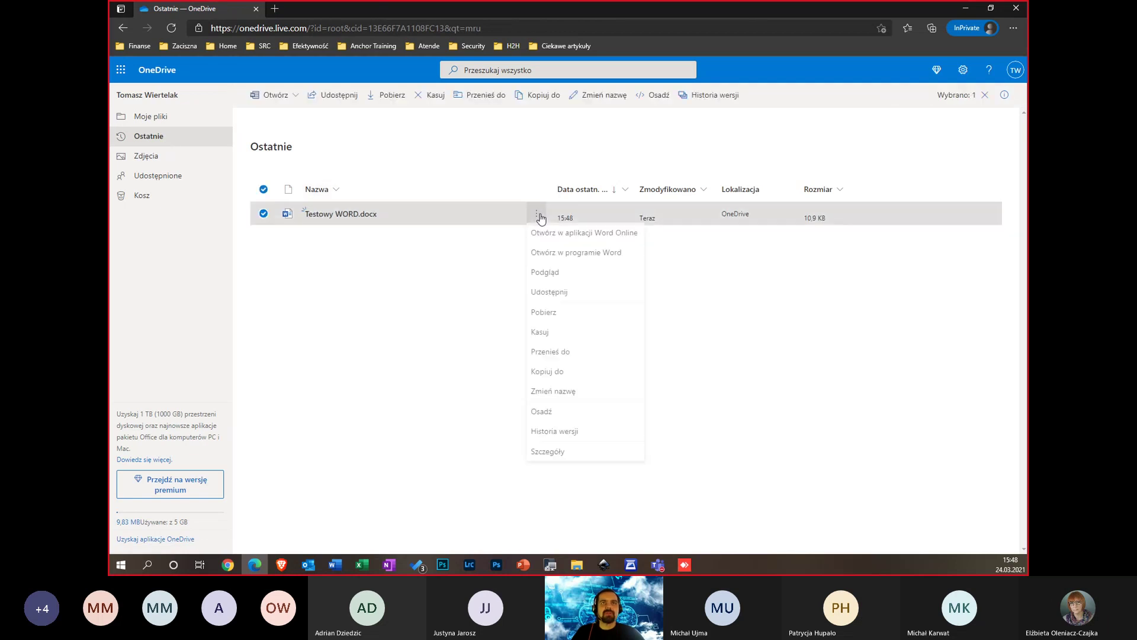
{"action": "left_click", "coordinate": [557, 434]}
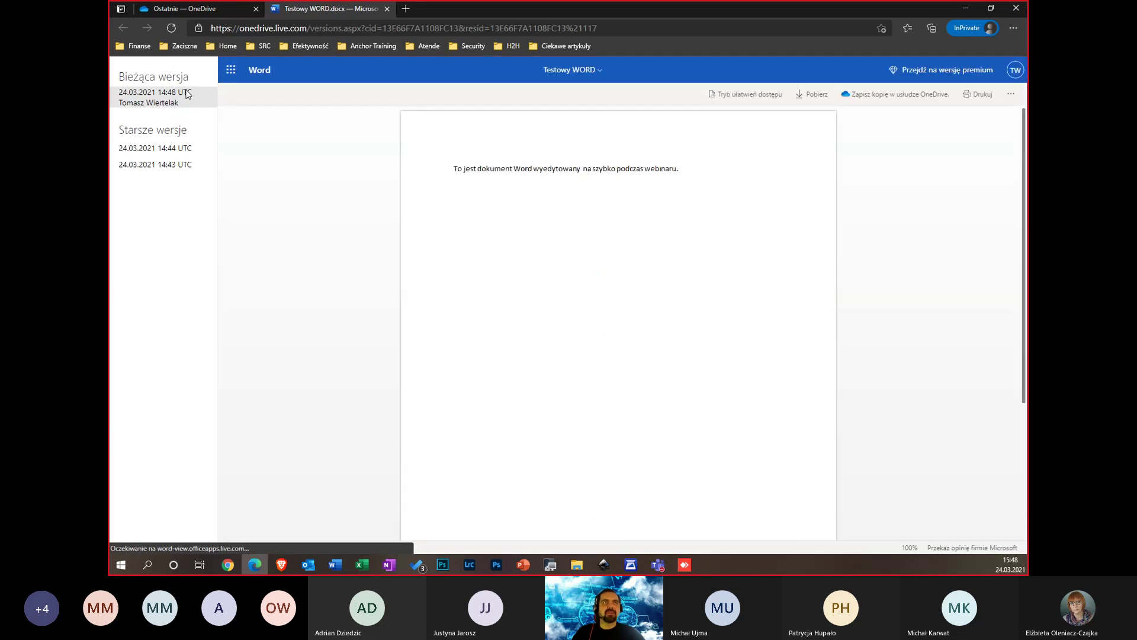
{"action": "left_click", "coordinate": [179, 156]}
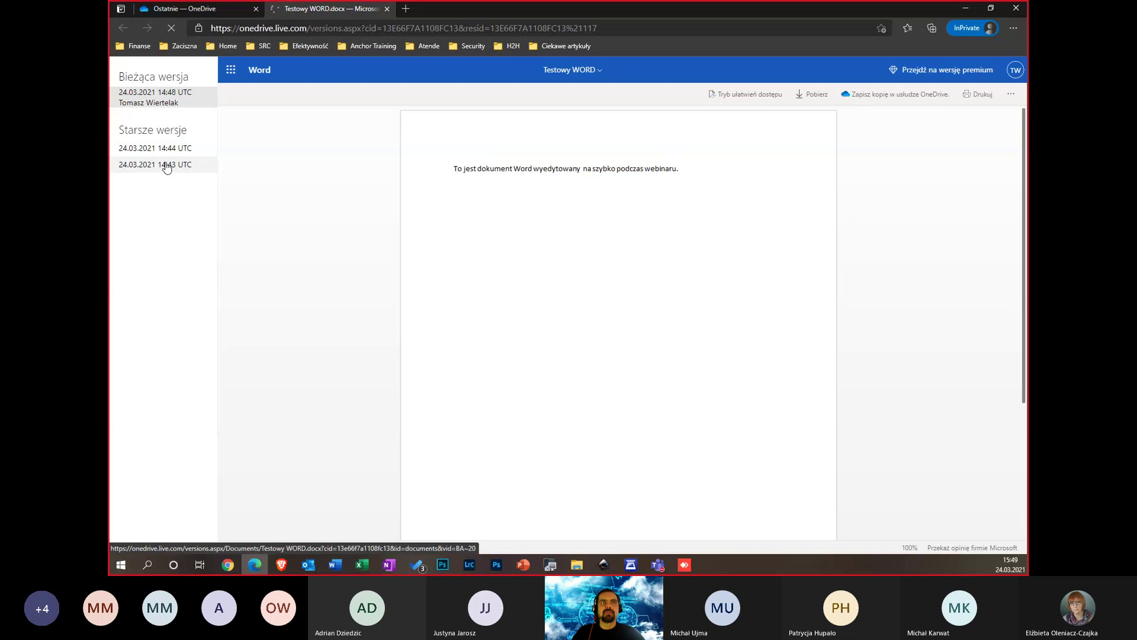
{"action": "left_click", "coordinate": [174, 149]}
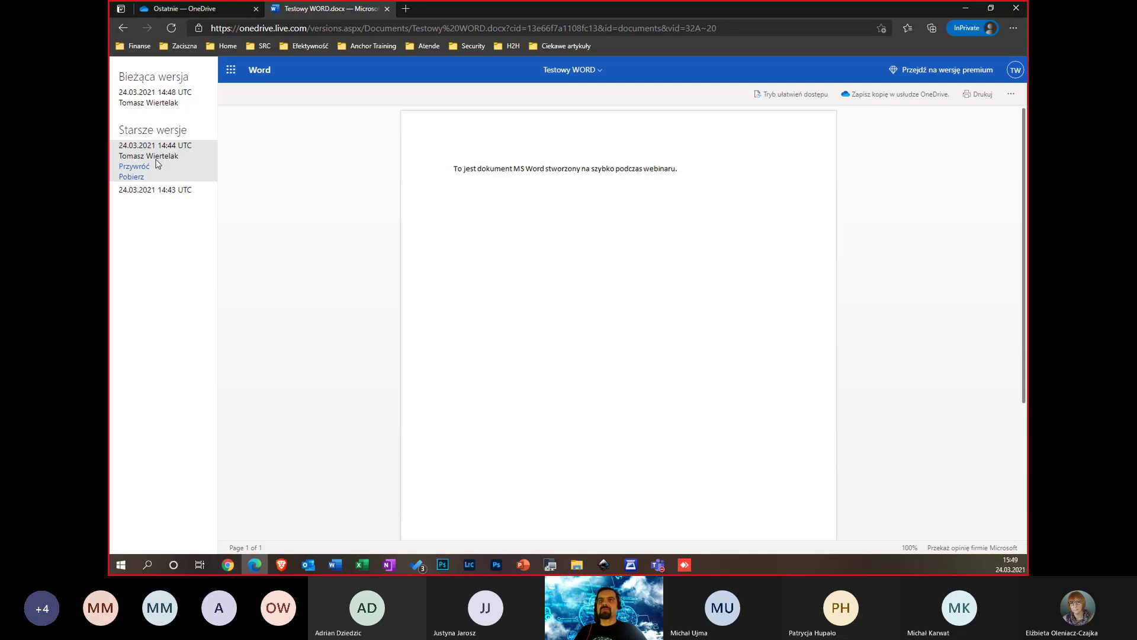
Save the 14:44 version as a copy into the Documents folder.
{"action": "left_click", "coordinate": [919, 95]}
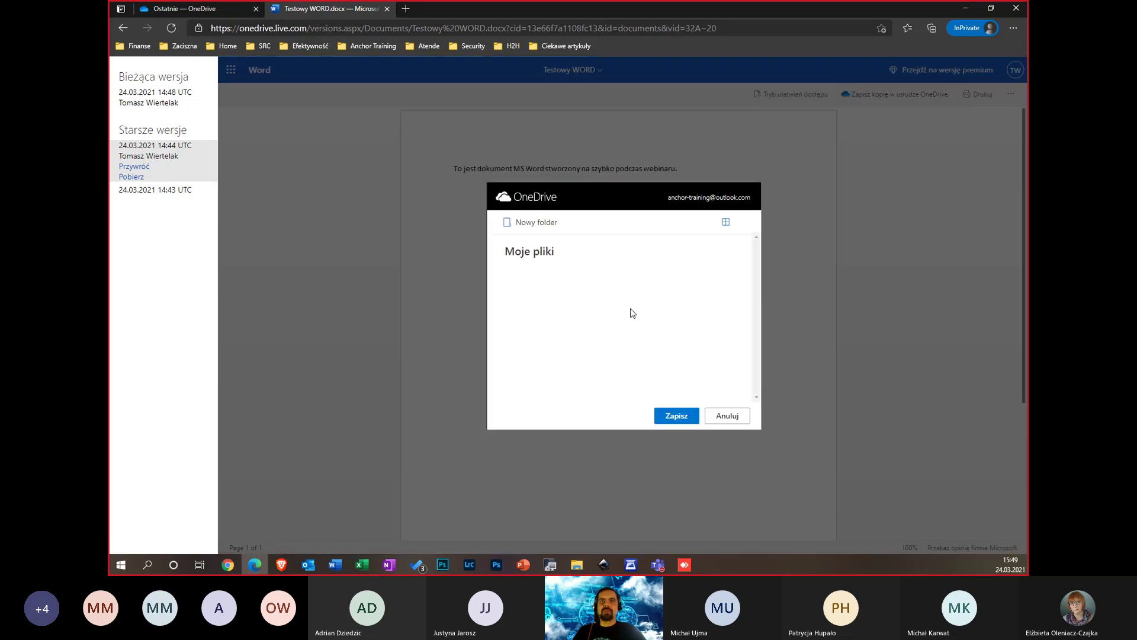
{"action": "left_click", "coordinate": [595, 294]}
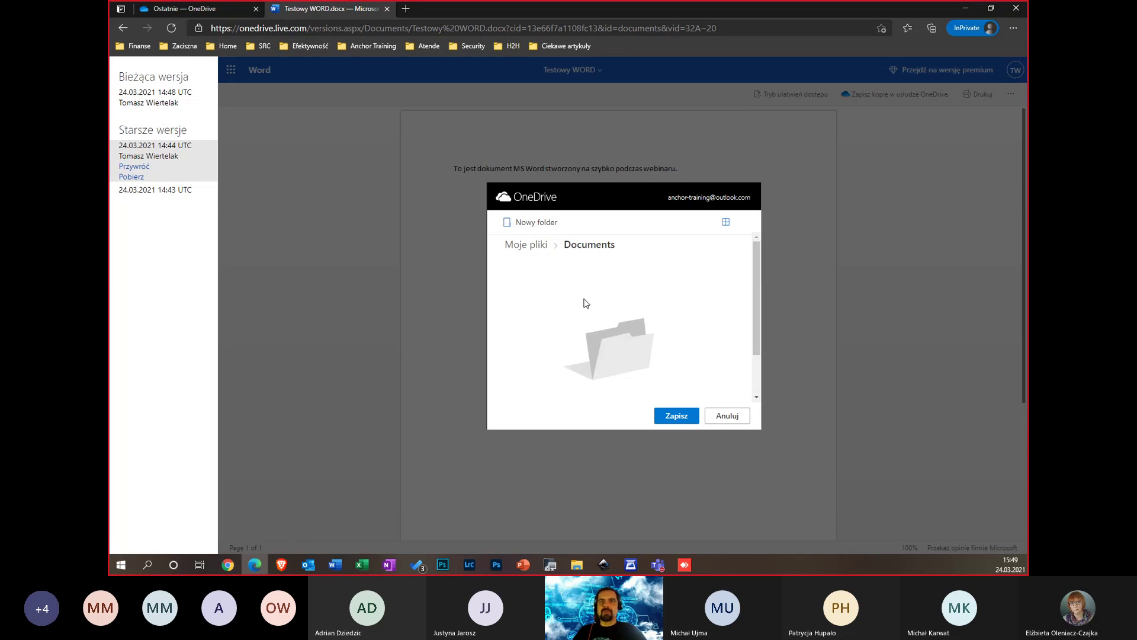
{"action": "left_click", "coordinate": [676, 415]}
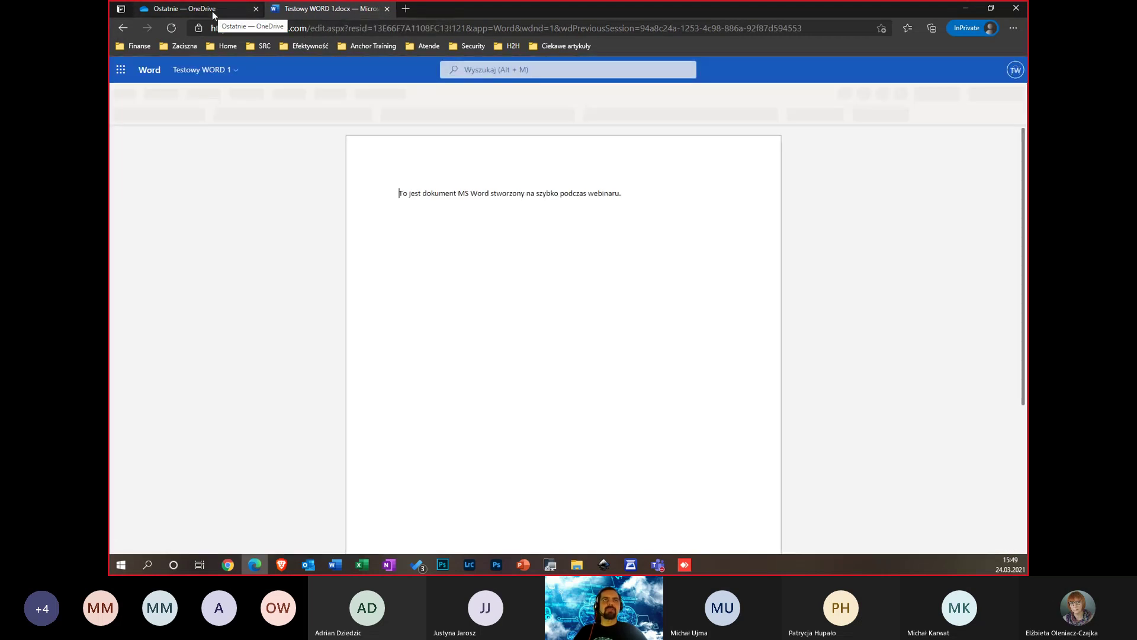
Confirm Documents holds both Testowy WORD files, then open the Zdjęcia photos overview.
{"action": "left_click", "coordinate": [212, 10]}
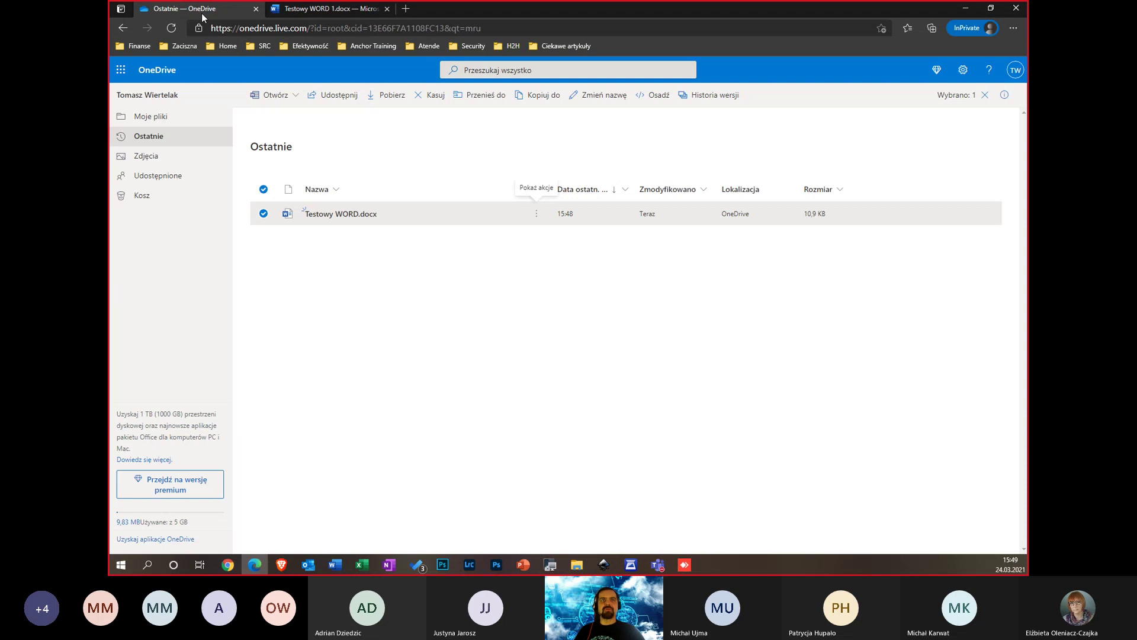
{"action": "left_click", "coordinate": [170, 121]}
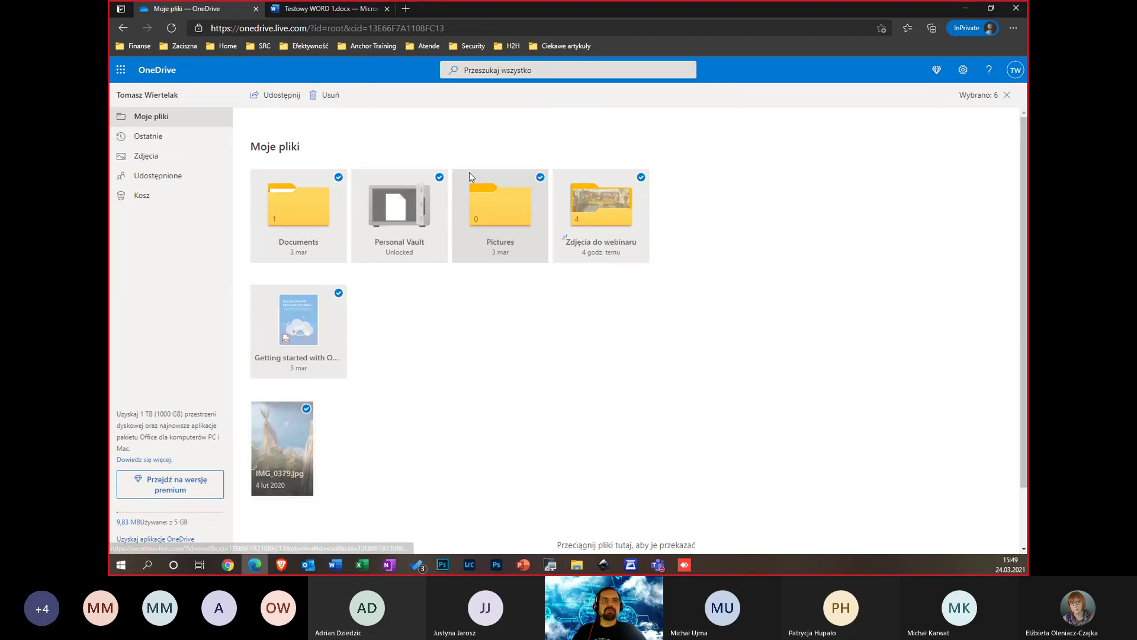
{"action": "left_click", "coordinate": [317, 219]}
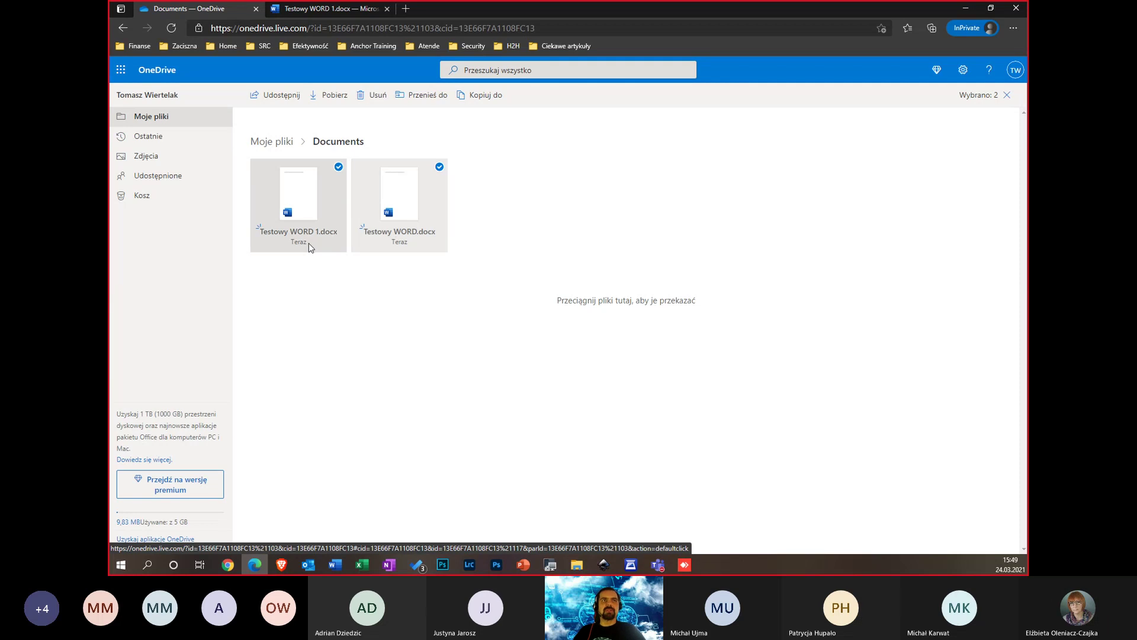
{"action": "left_click", "coordinate": [153, 160]}
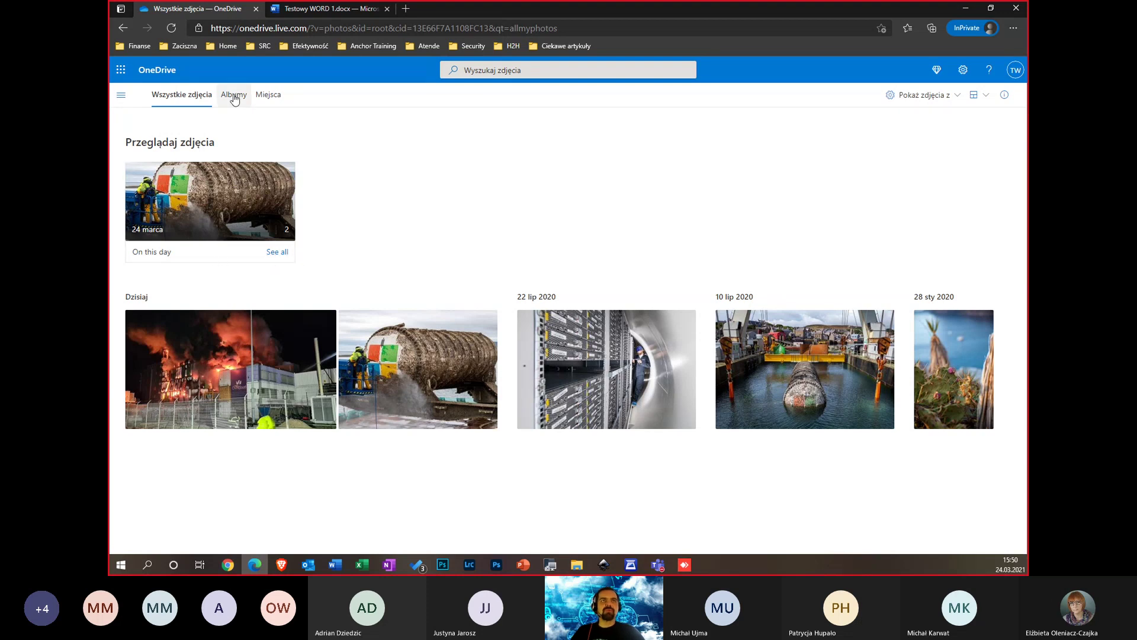
Browse photos by places, Albumy and Wszystkie zdjęcia, then open the Udostępnione page.
{"action": "left_click", "coordinate": [267, 95]}
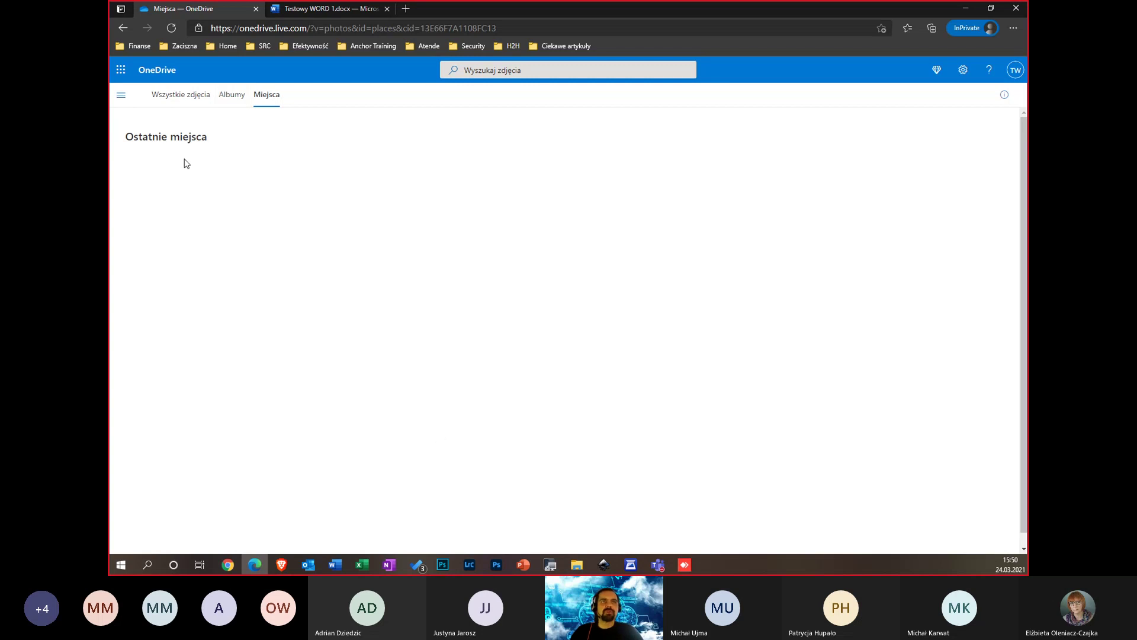
{"action": "left_click", "coordinate": [230, 95]}
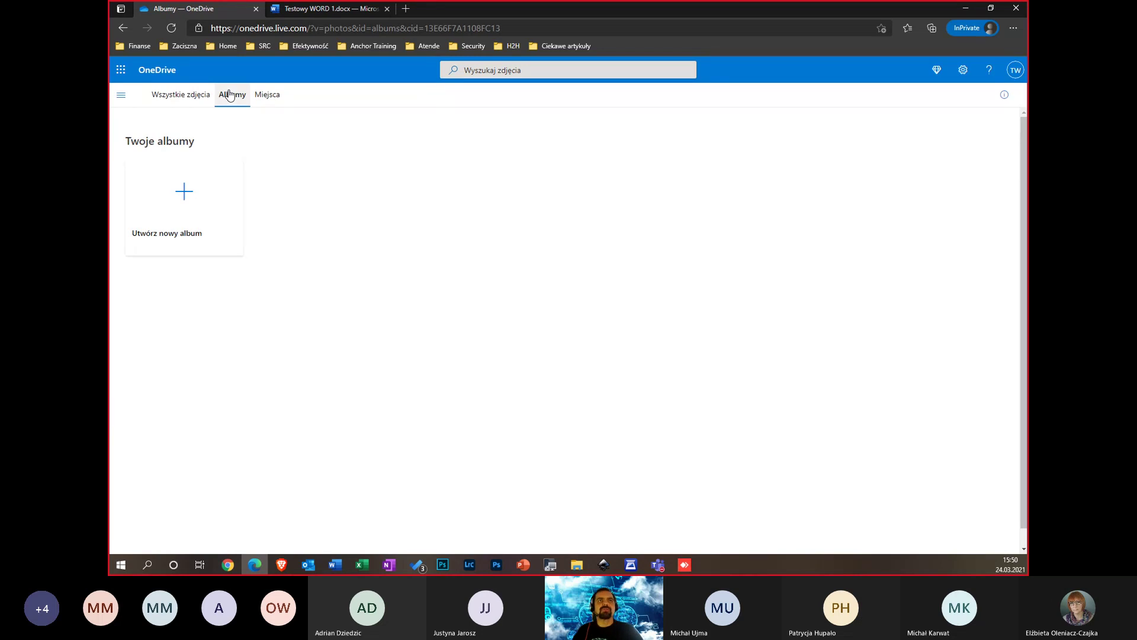
{"action": "left_click", "coordinate": [185, 100]}
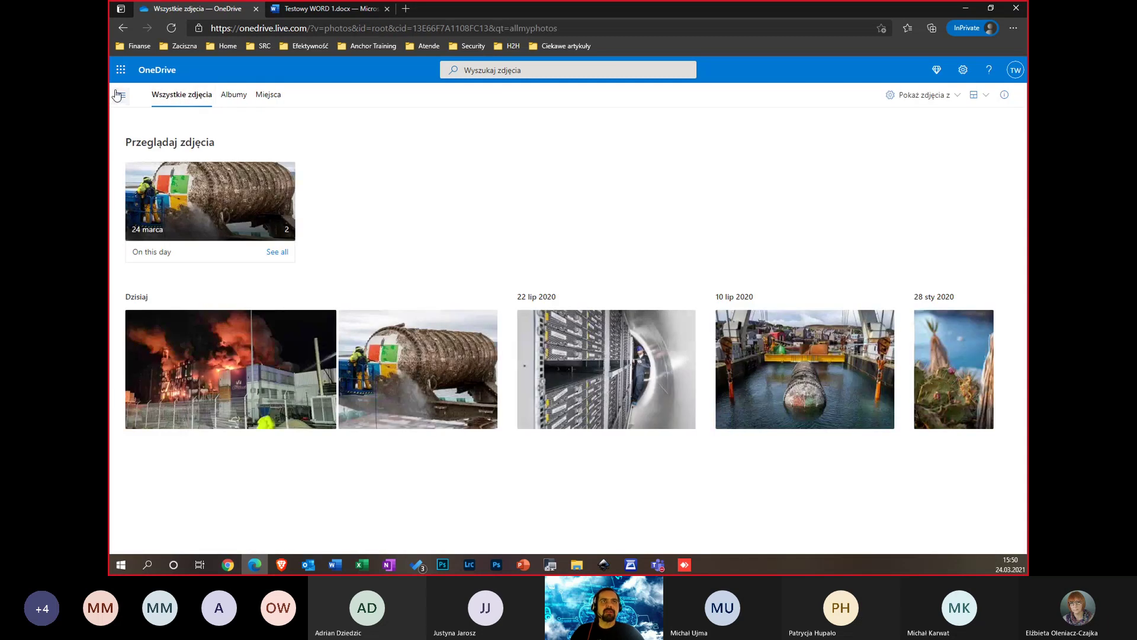
{"action": "left_click", "coordinate": [128, 102]}
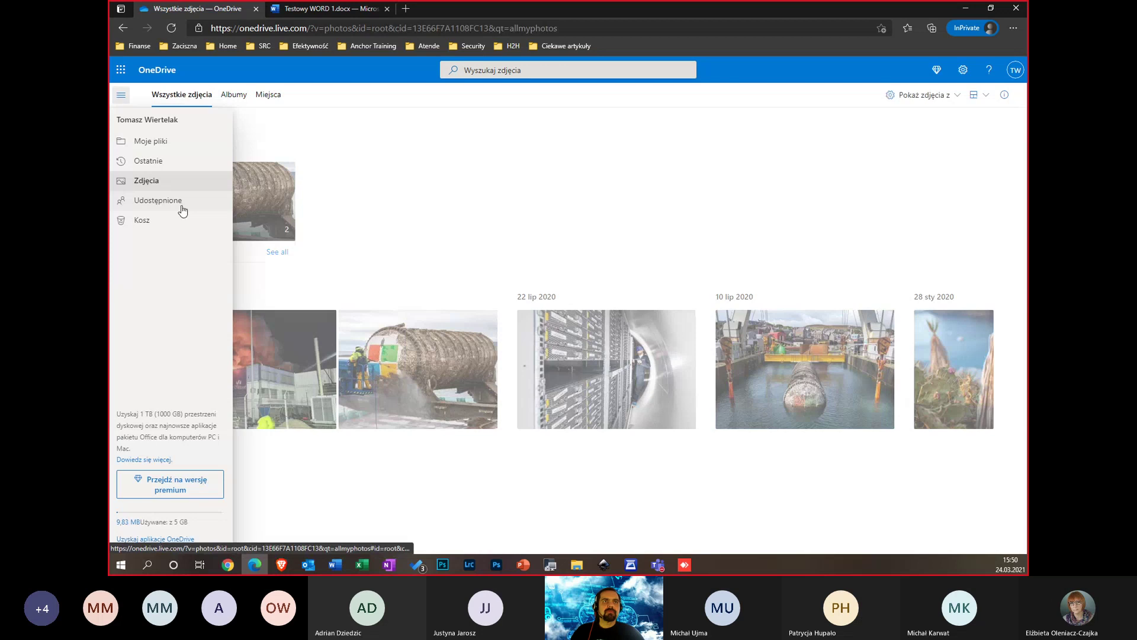
{"action": "left_click", "coordinate": [182, 201]}
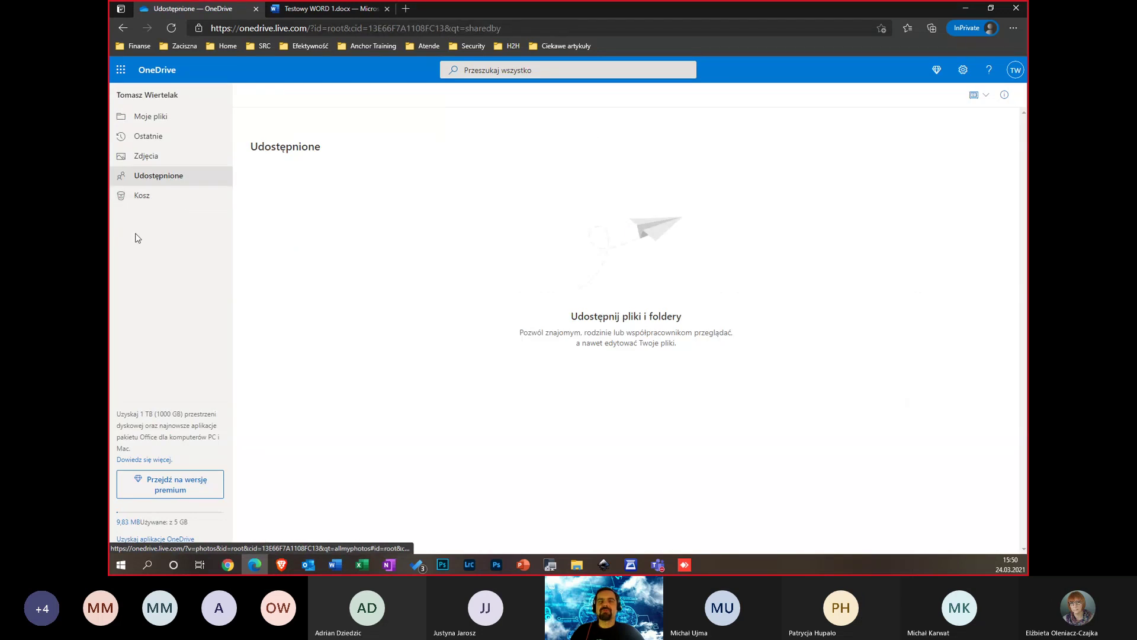
View the deleted Skany folder in Kosz, return to Moje pliki, and close Testowy WORD 1.
{"action": "left_click", "coordinate": [134, 199]}
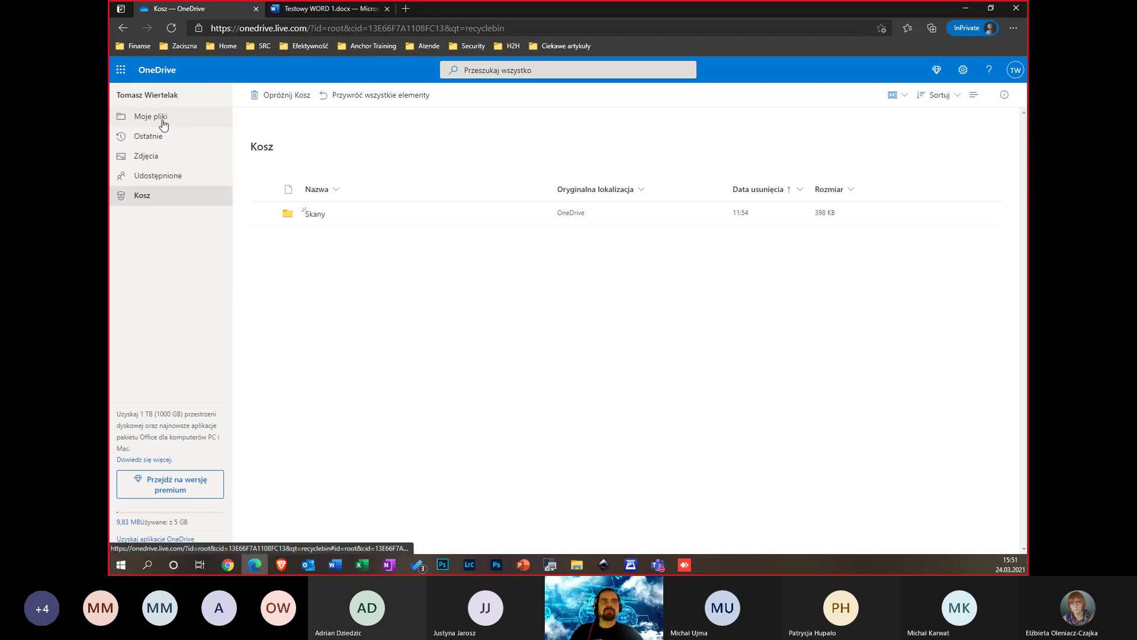
{"action": "left_click", "coordinate": [164, 125]}
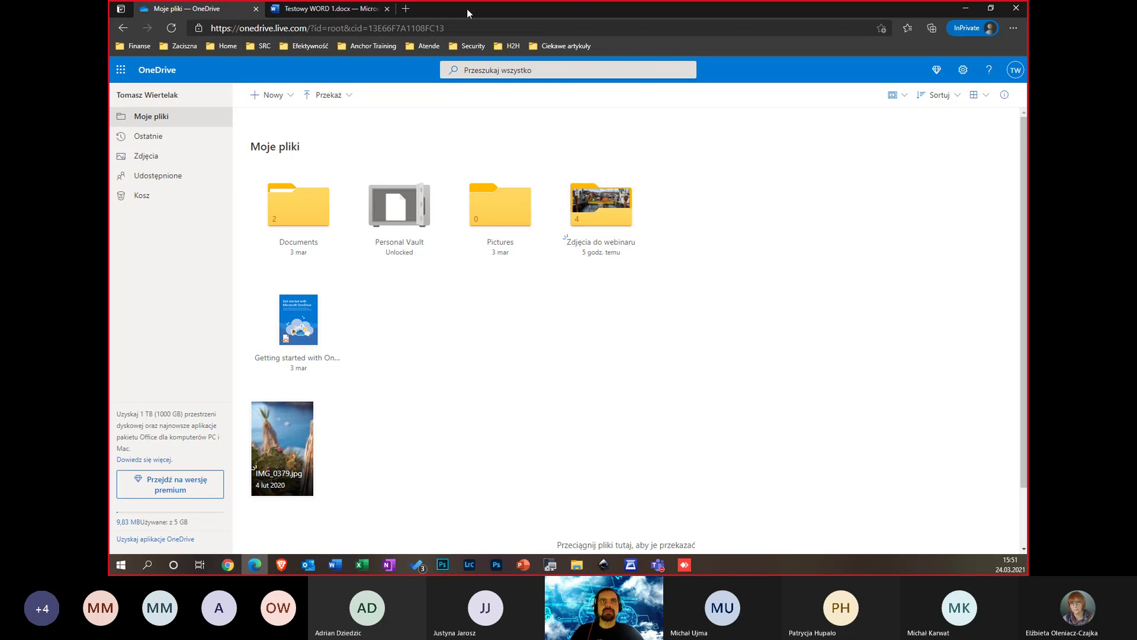
{"action": "left_click", "coordinate": [387, 9]}
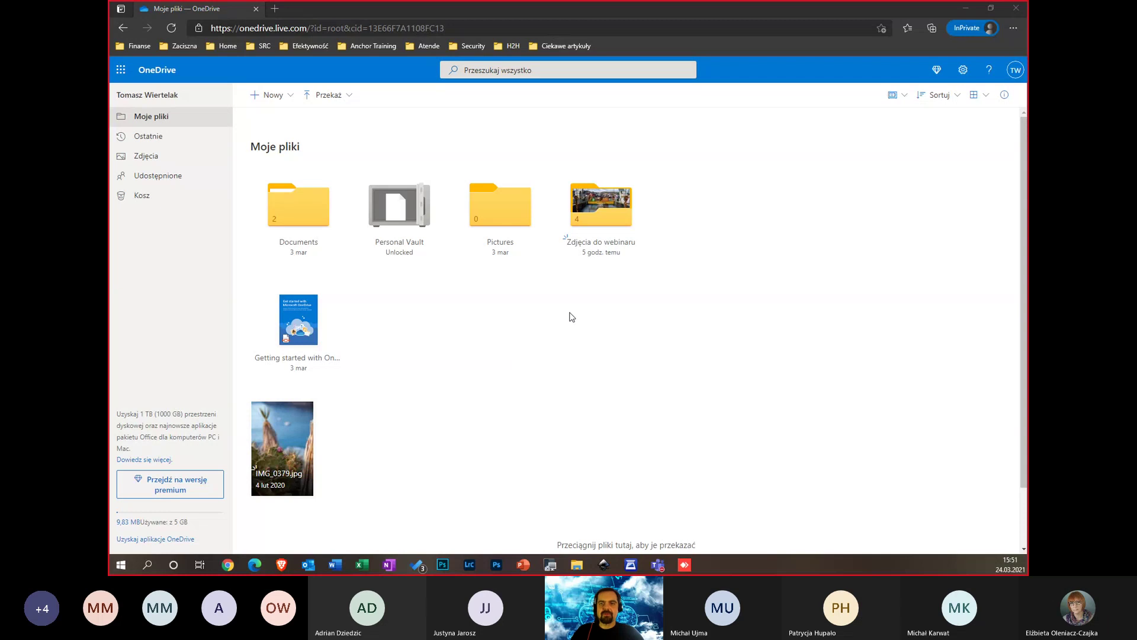
Through AnyDesk, launch the phone's OneDrive app and show its Pliki file list.
{"action": "key", "text": "alt+Tab"}
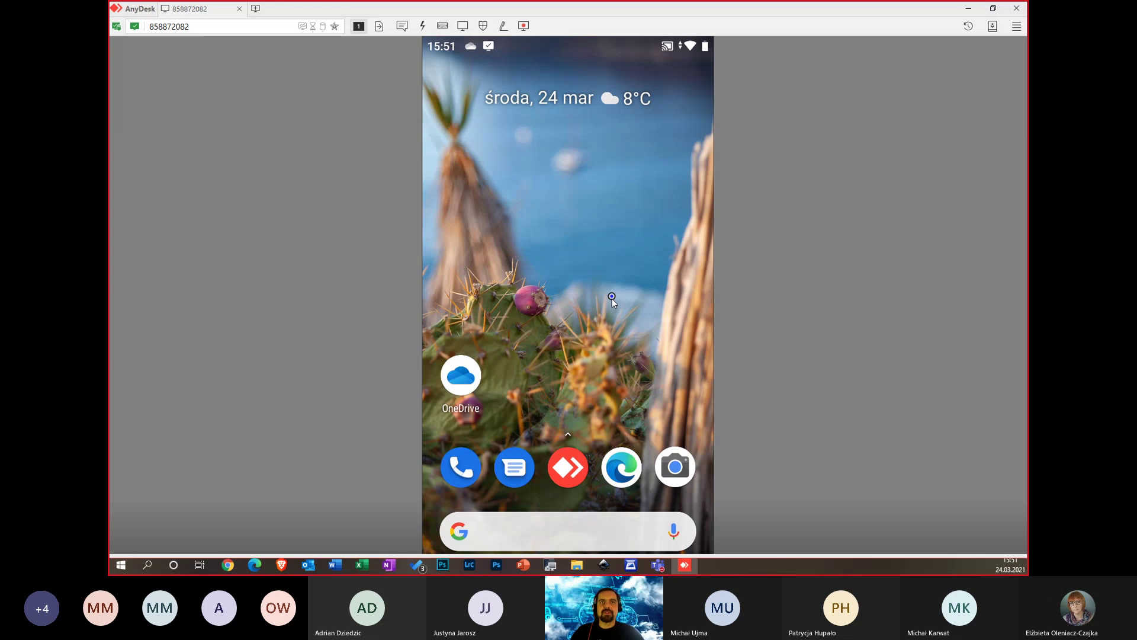
{"action": "left_click", "coordinate": [571, 334]}
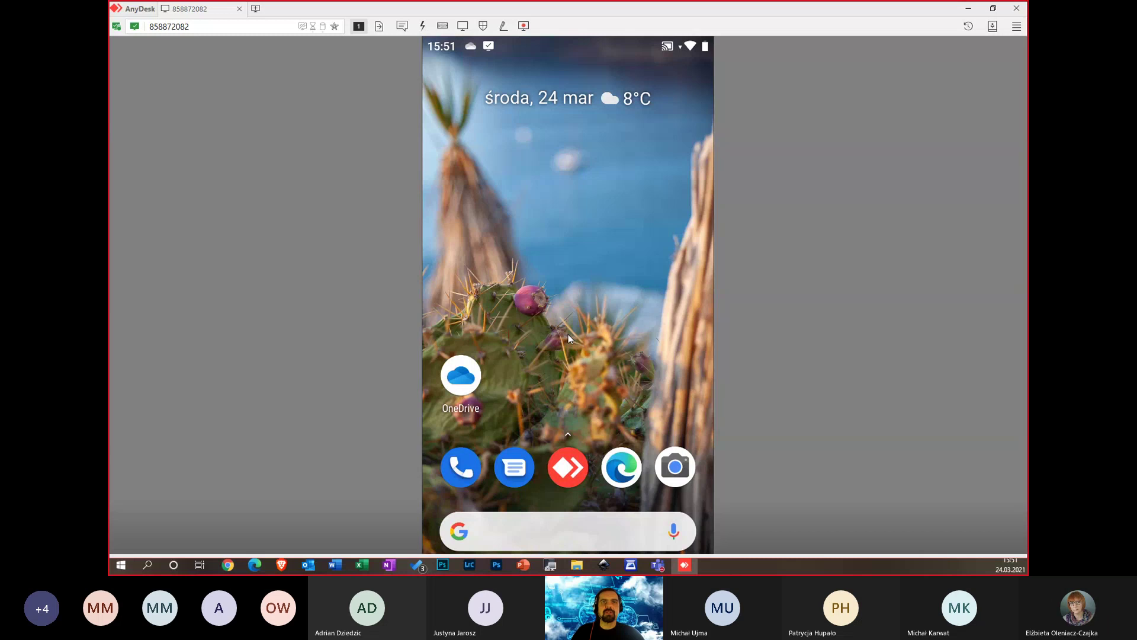
{"action": "left_click", "coordinate": [468, 379]}
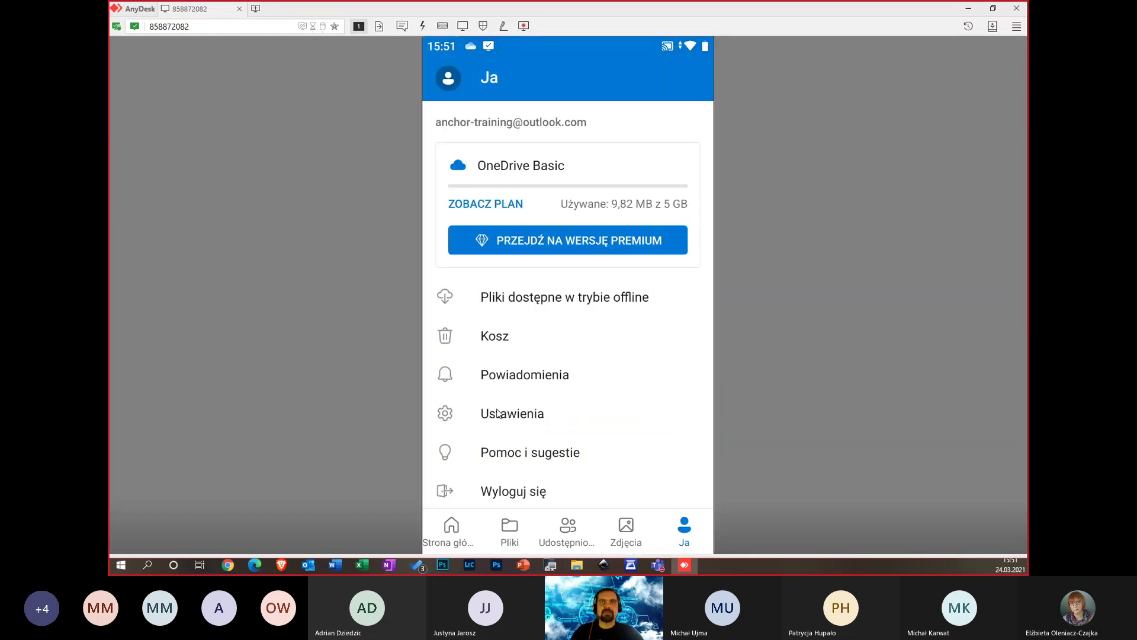
{"action": "left_click", "coordinate": [498, 413]}
{"action": "left_click", "coordinate": [509, 528]}
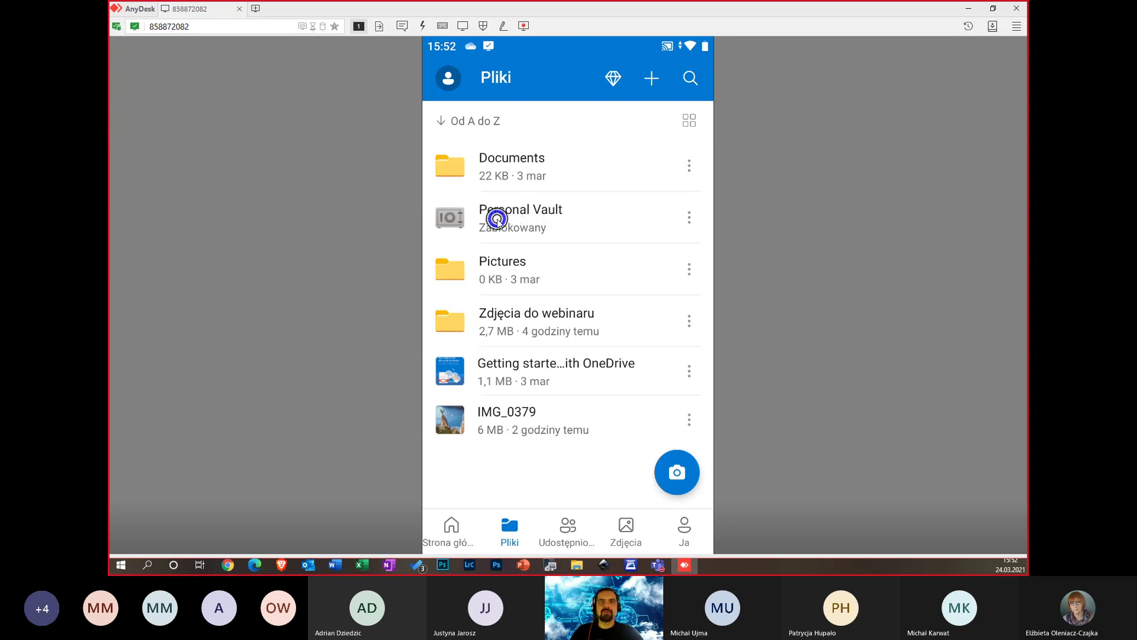
Unlock the Personal Vault with its PIN, view its suggested files, then return to Pliki.
{"action": "left_click", "coordinate": [527, 216]}
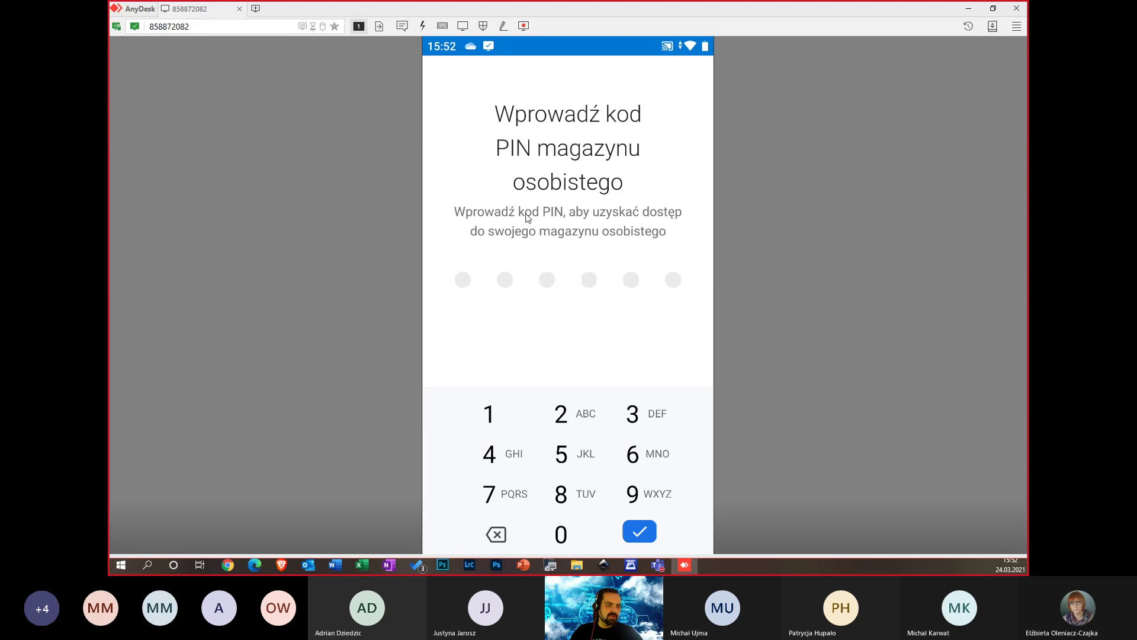
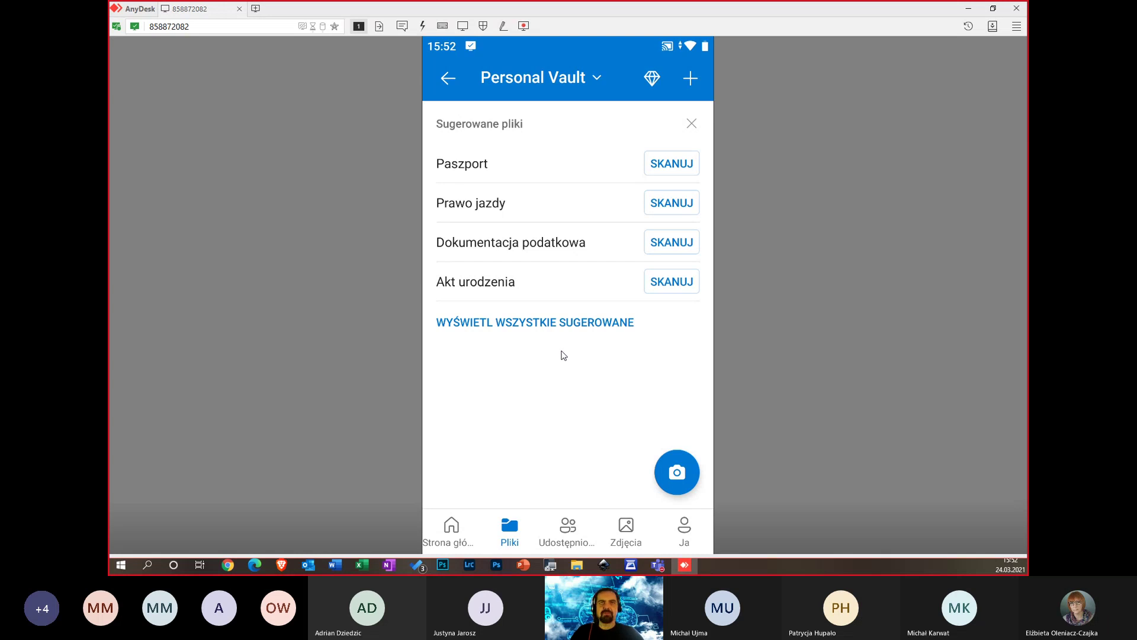
{"action": "left_click", "coordinate": [561, 350]}
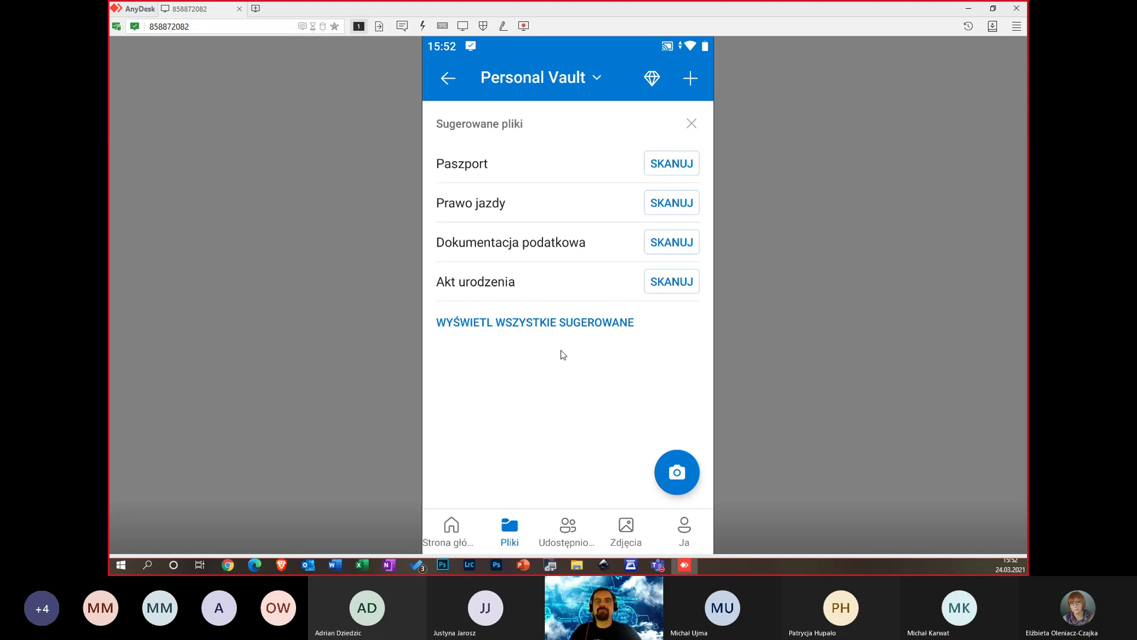
{"action": "left_click", "coordinate": [561, 350]}
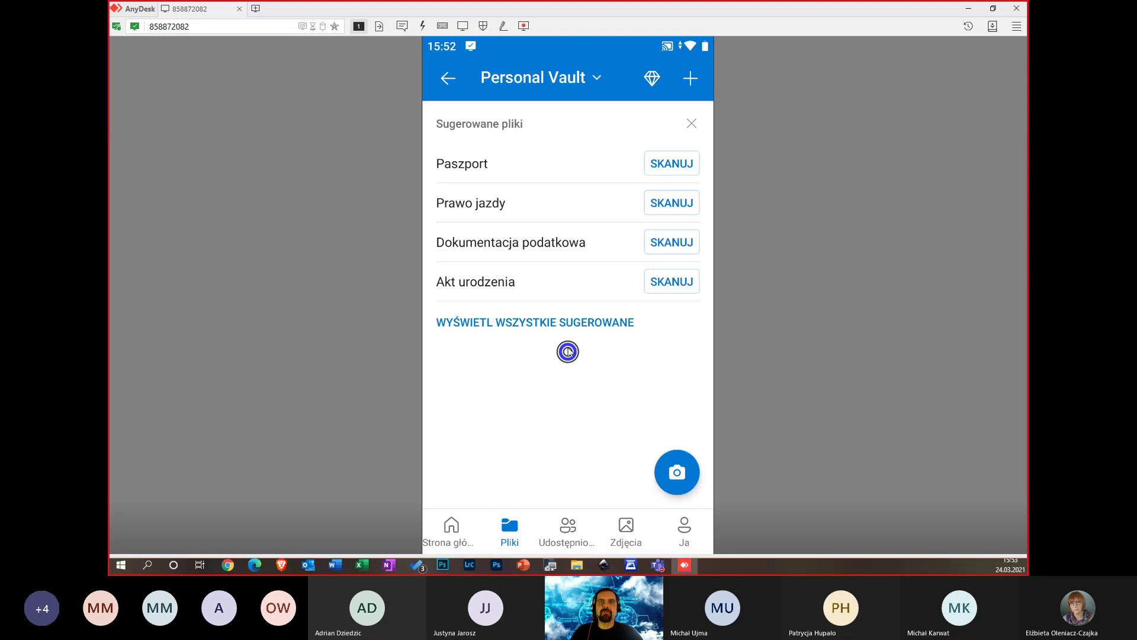
{"action": "left_click", "coordinate": [469, 104]}
{"action": "left_click", "coordinate": [449, 80]}
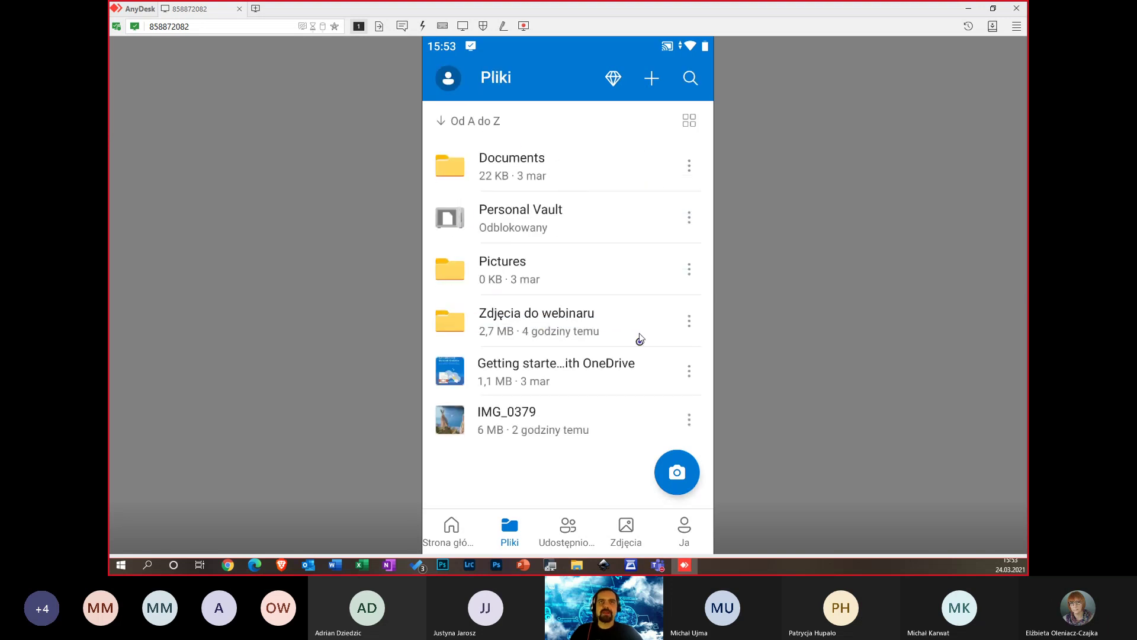
Navigate from the file list to the app's Ja account page.
{"action": "left_click", "coordinate": [534, 329]}
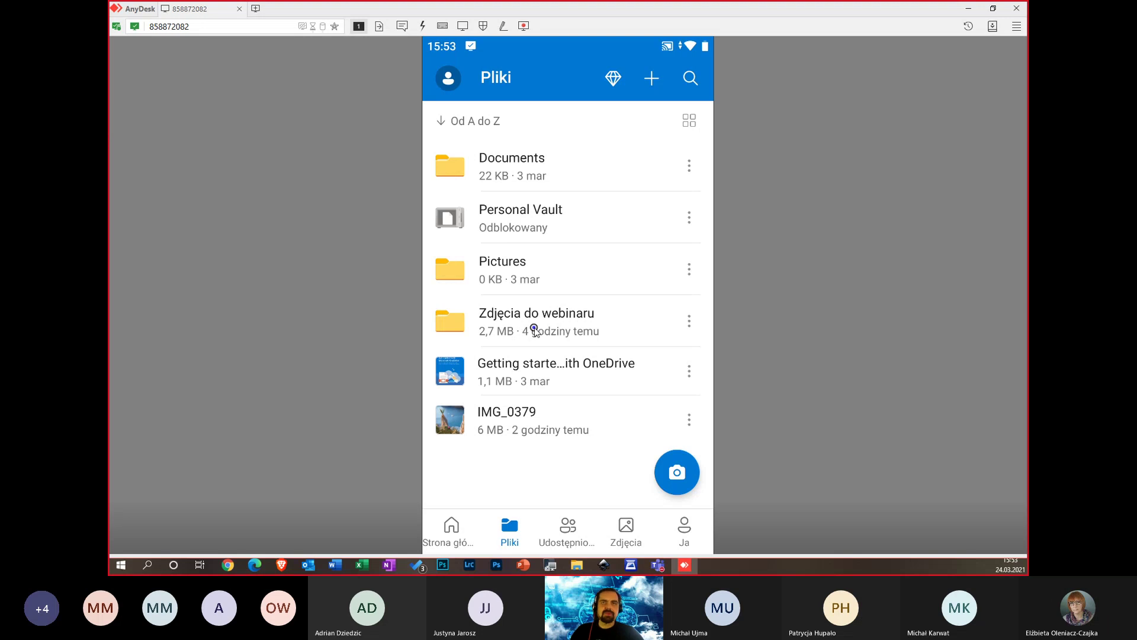
{"action": "left_click", "coordinate": [545, 202]}
{"action": "left_click", "coordinate": [463, 531]}
{"action": "left_click", "coordinate": [455, 532]}
{"action": "mouse_move", "coordinate": [454, 535]}
{"action": "left_mouse_down"}
{"action": "mouse_move", "coordinate": [667, 531]}
{"action": "mouse_move", "coordinate": [455, 532]}
{"action": "left_mouse_up"}
{"action": "left_click_drag", "start_coordinate": [465, 457], "coordinate": [686, 529]}
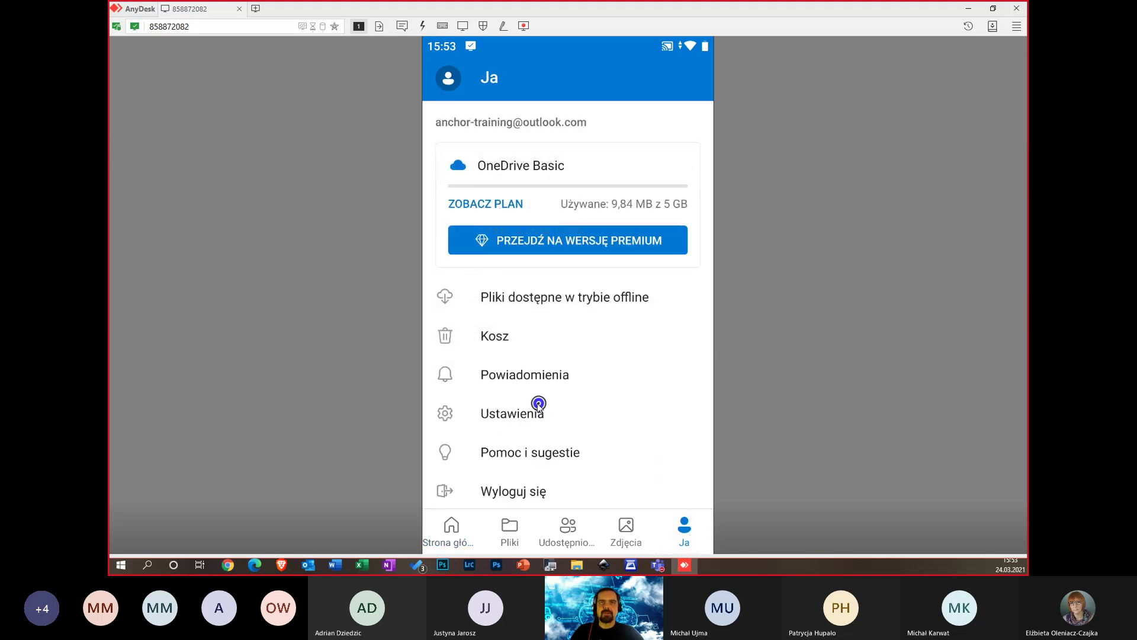
Turn on camera upload (Przekazywanie z aparatu) in Ustawienia and go back to Pliki.
{"action": "left_click", "coordinate": [531, 413]}
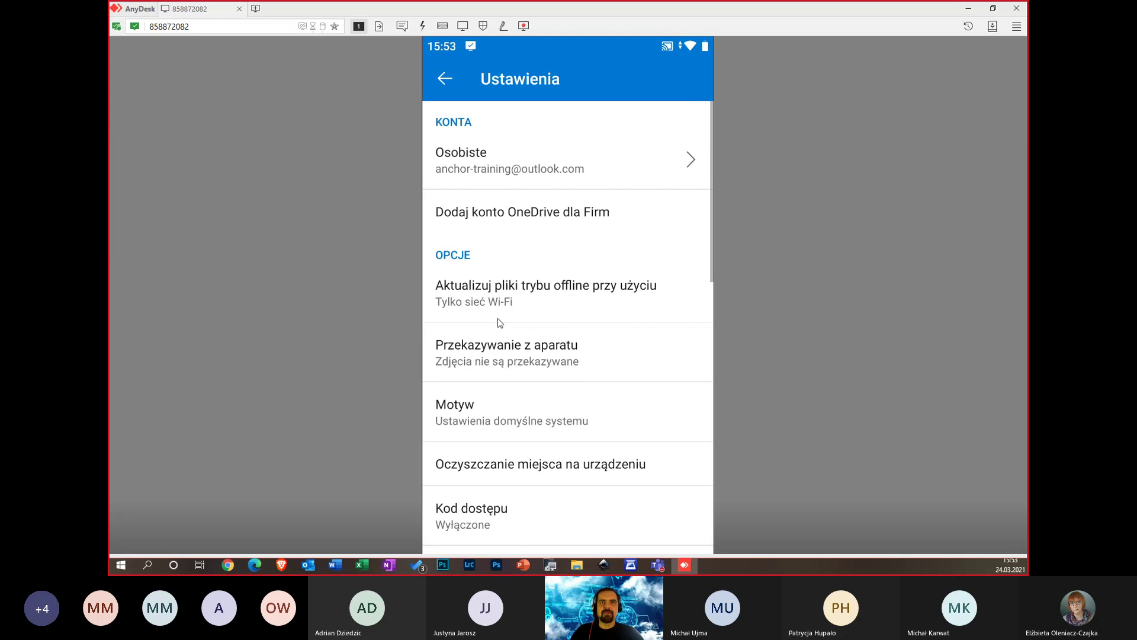
{"action": "left_click_drag", "start_coordinate": [500, 323], "coordinate": [539, 379]}
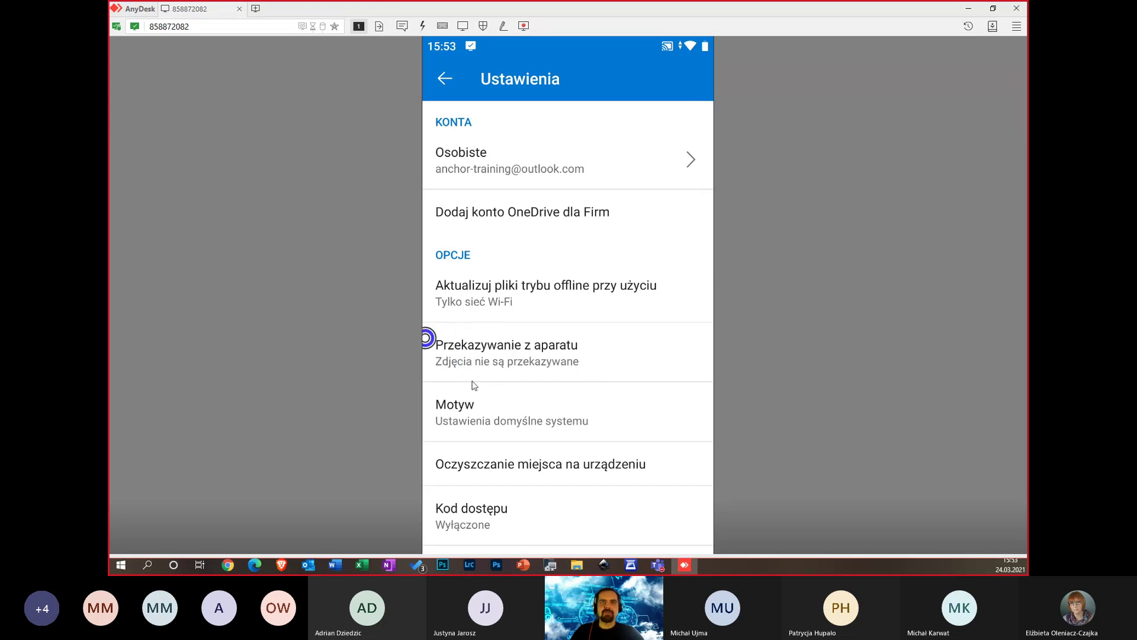
{"action": "left_click", "coordinate": [483, 362]}
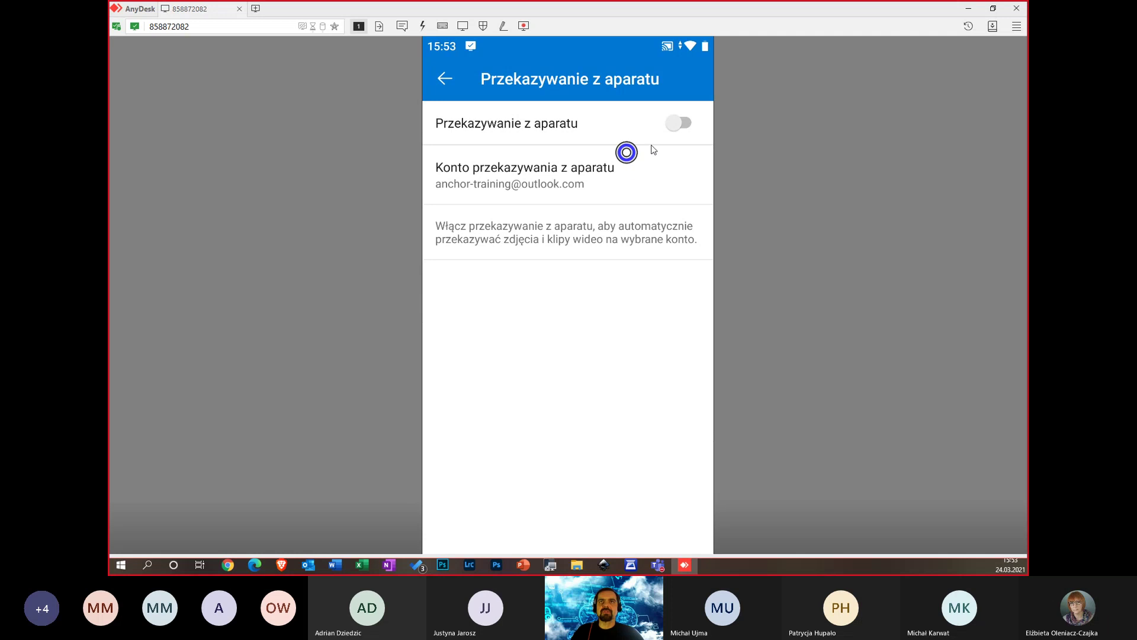
{"action": "left_click", "coordinate": [679, 123]}
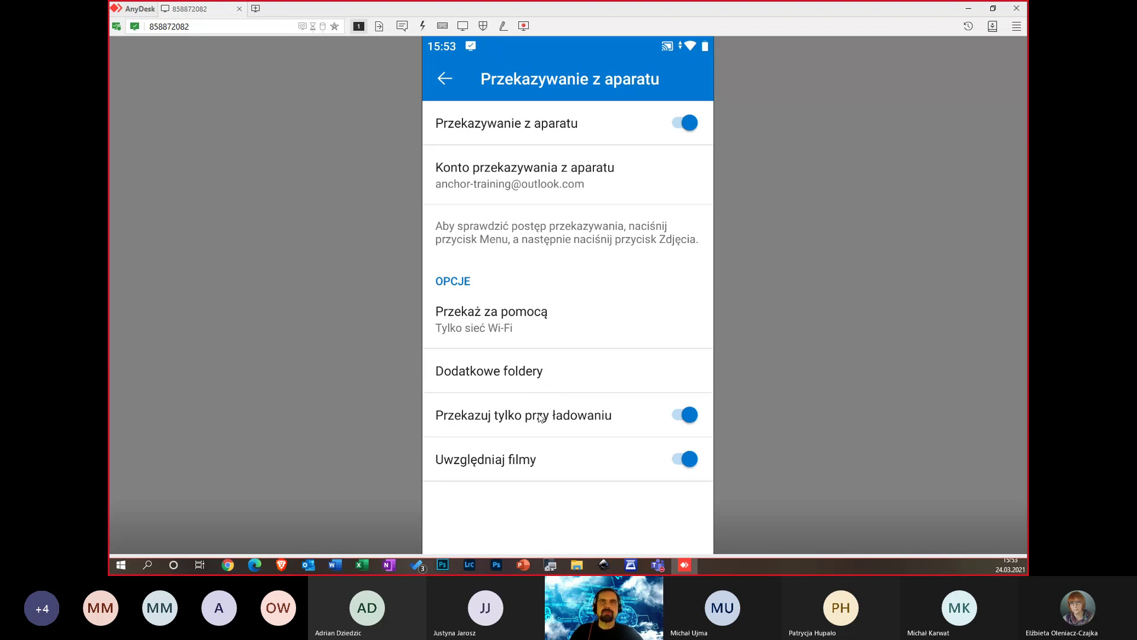
{"action": "left_click", "coordinate": [449, 80]}
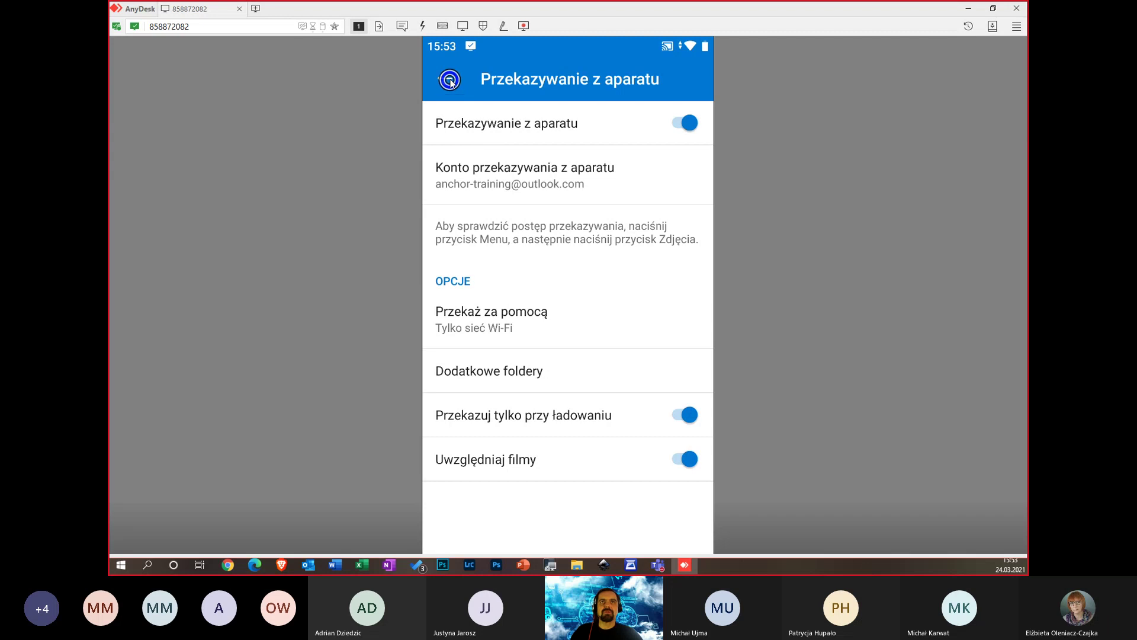
{"action": "left_click", "coordinate": [450, 79]}
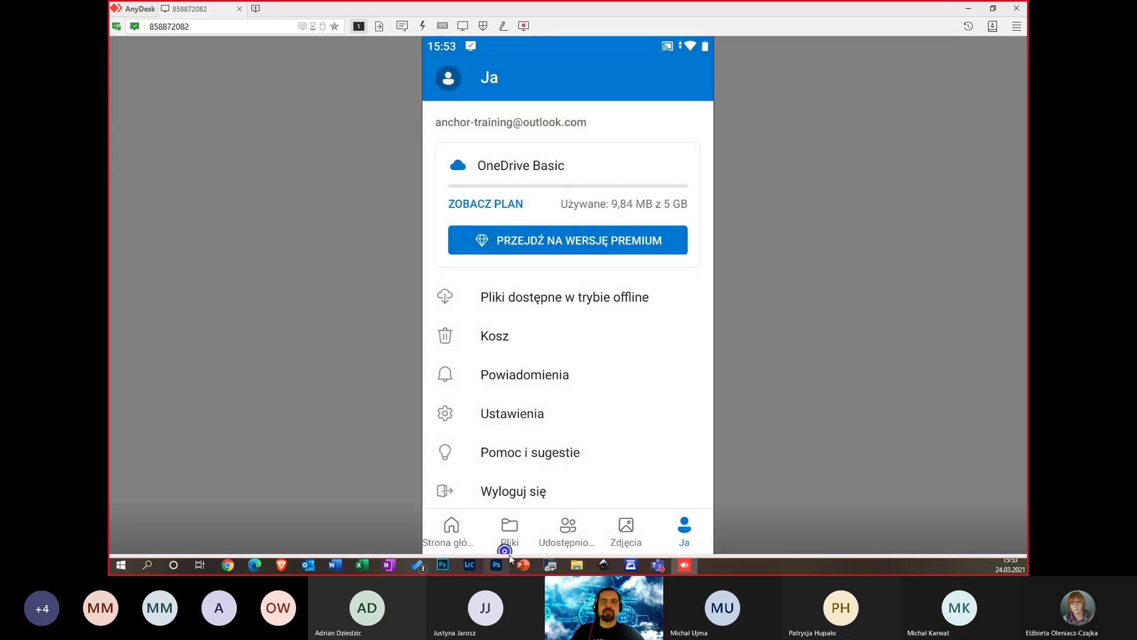
{"action": "left_click", "coordinate": [509, 536]}
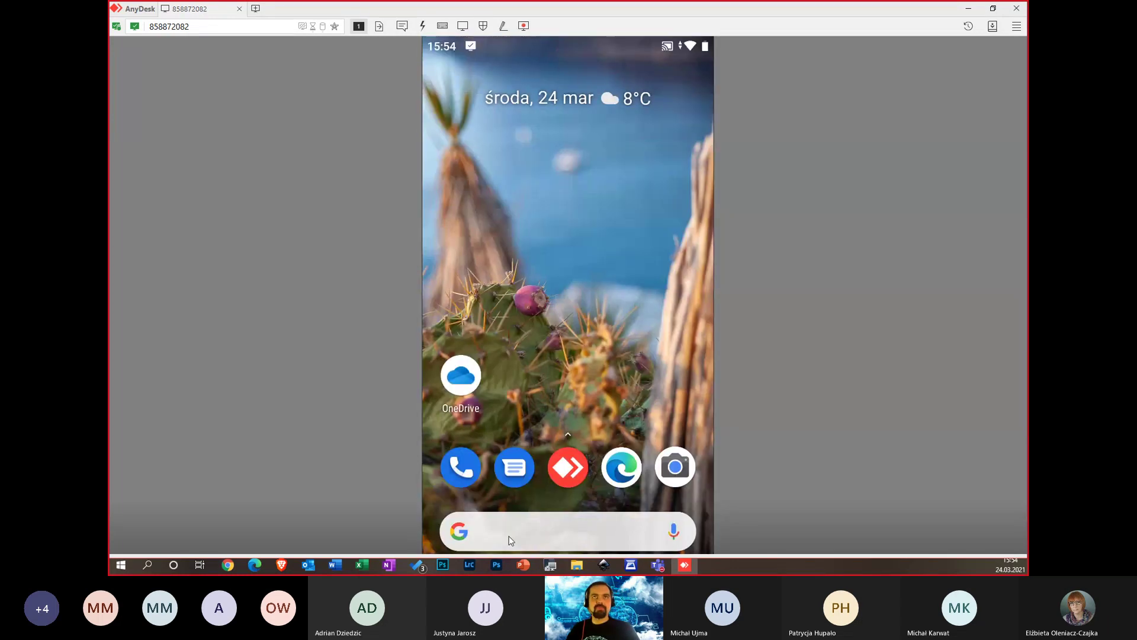
{"action": "left_click", "coordinate": [462, 379]}
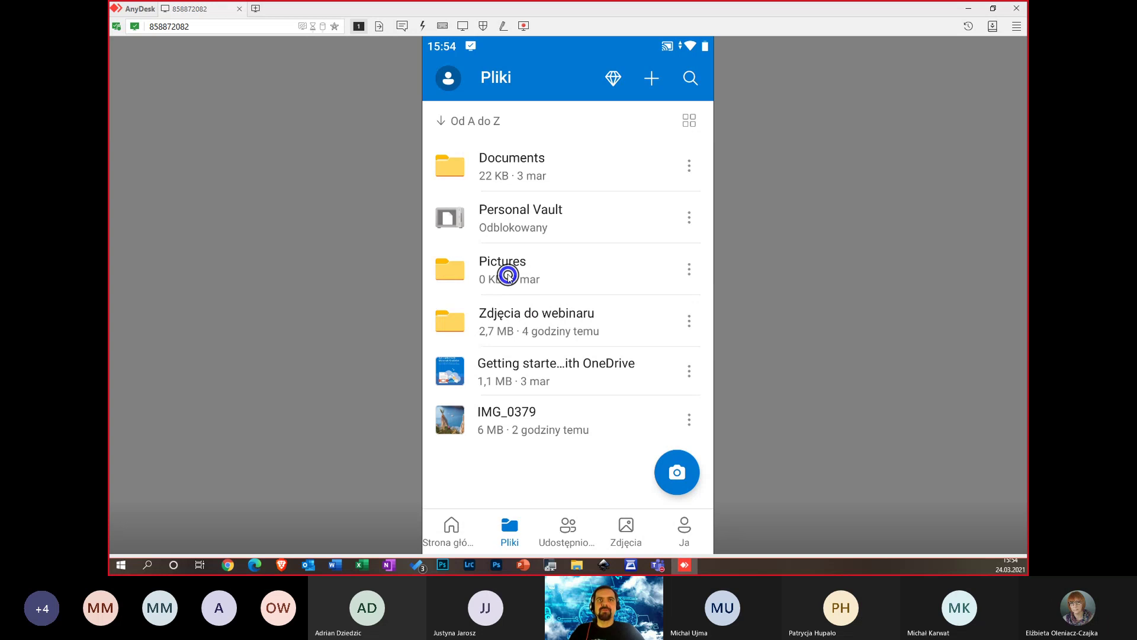
{"action": "left_click", "coordinate": [496, 277]}
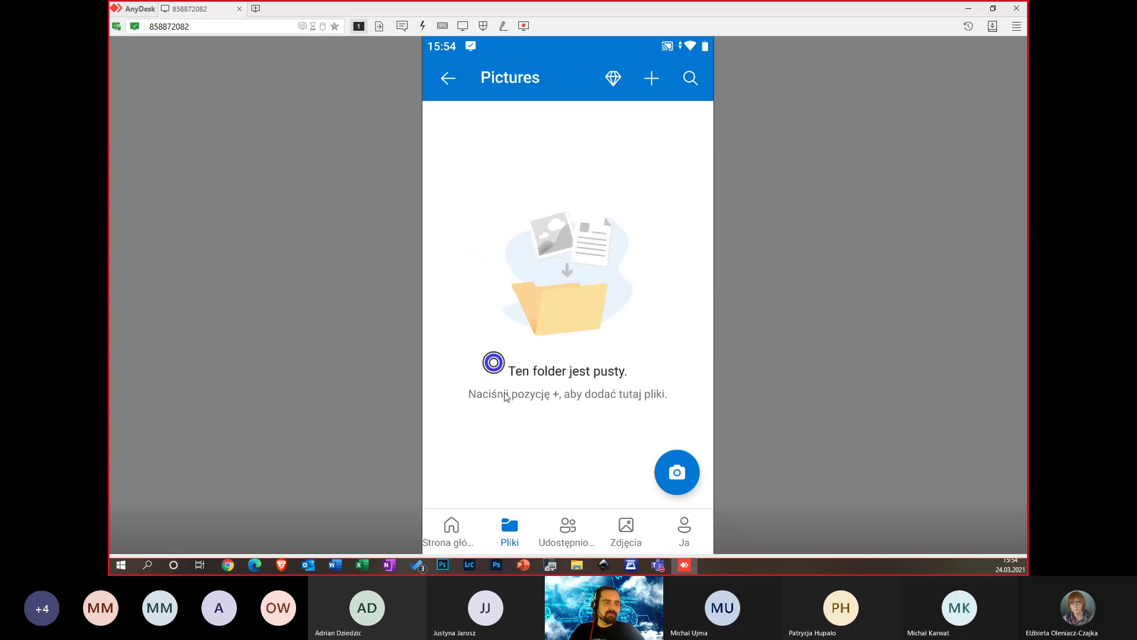
{"action": "left_click", "coordinate": [449, 79]}
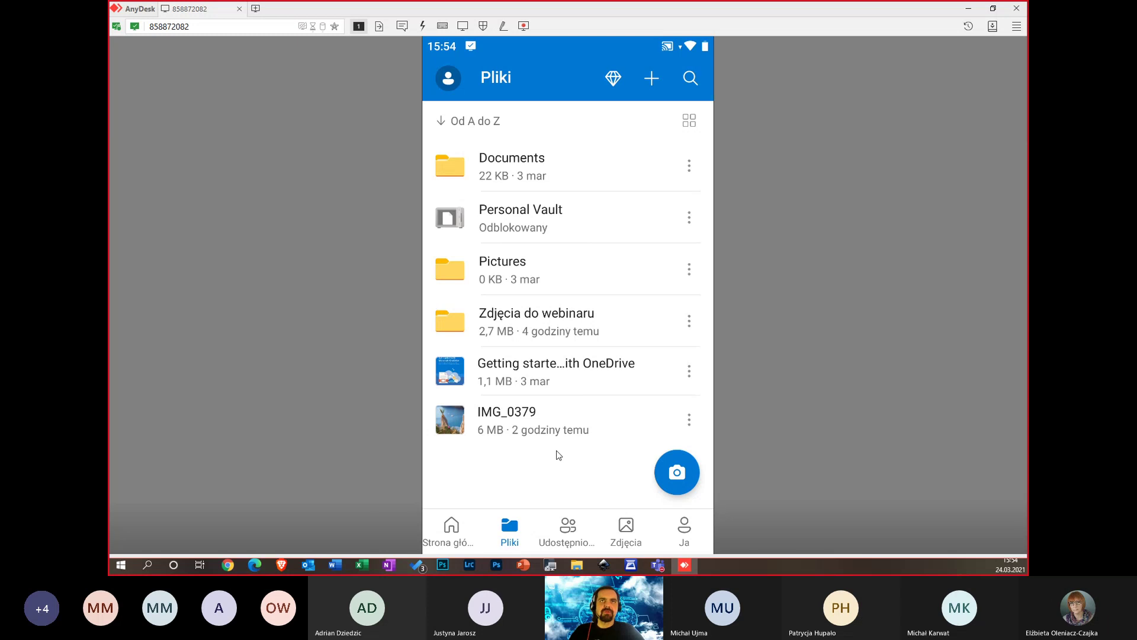
{"action": "left_click", "coordinate": [550, 444]}
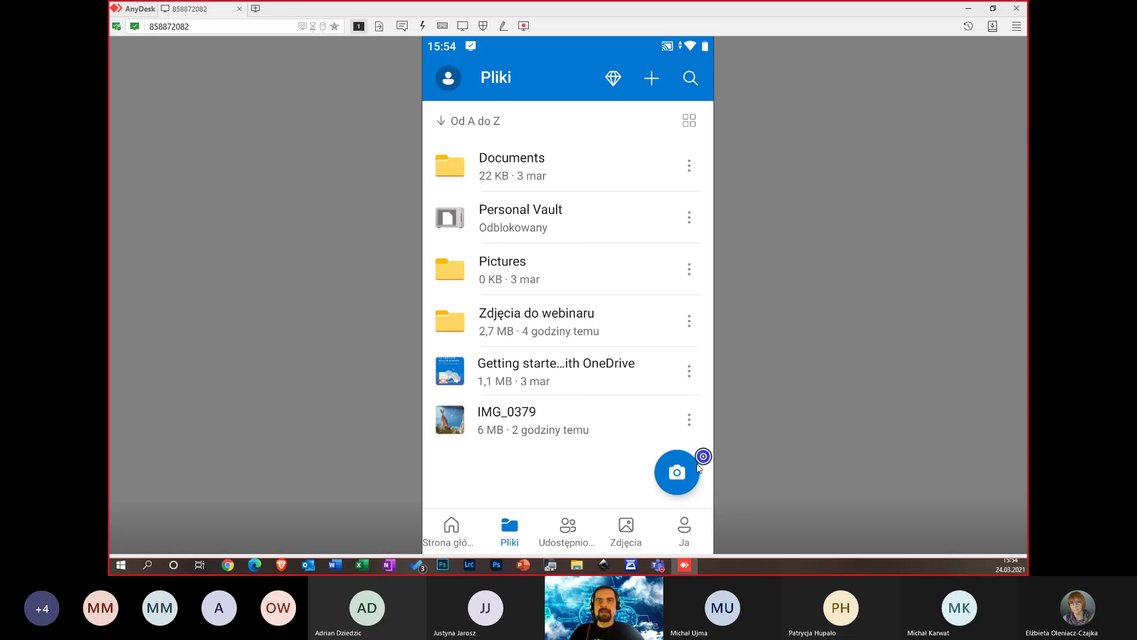
{"action": "left_click", "coordinate": [680, 480]}
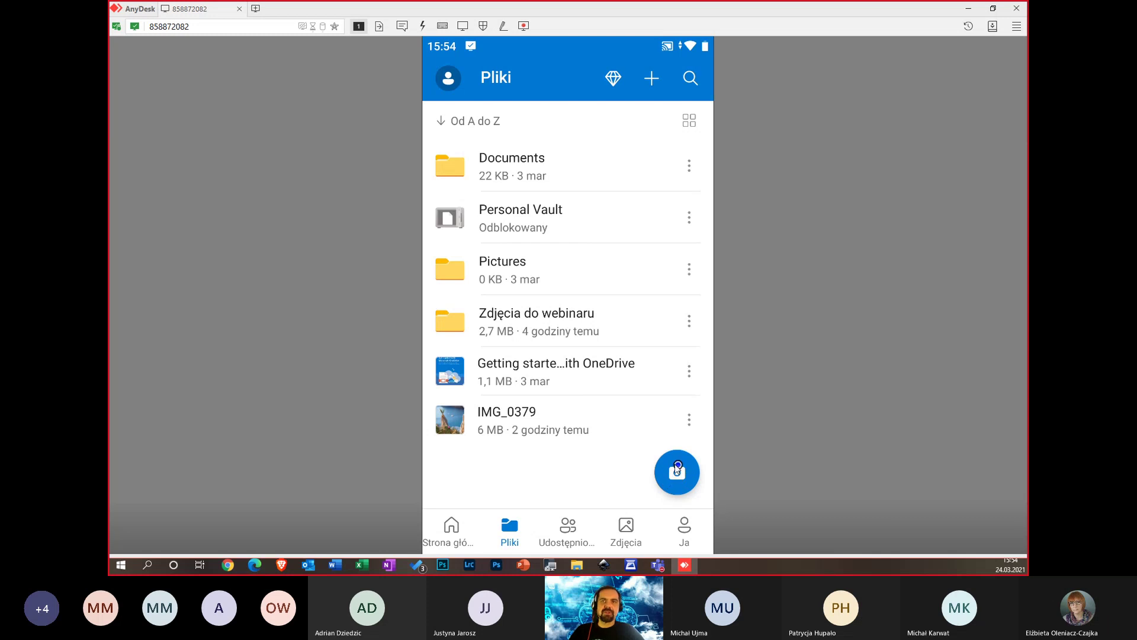
{"action": "left_click", "coordinate": [677, 476]}
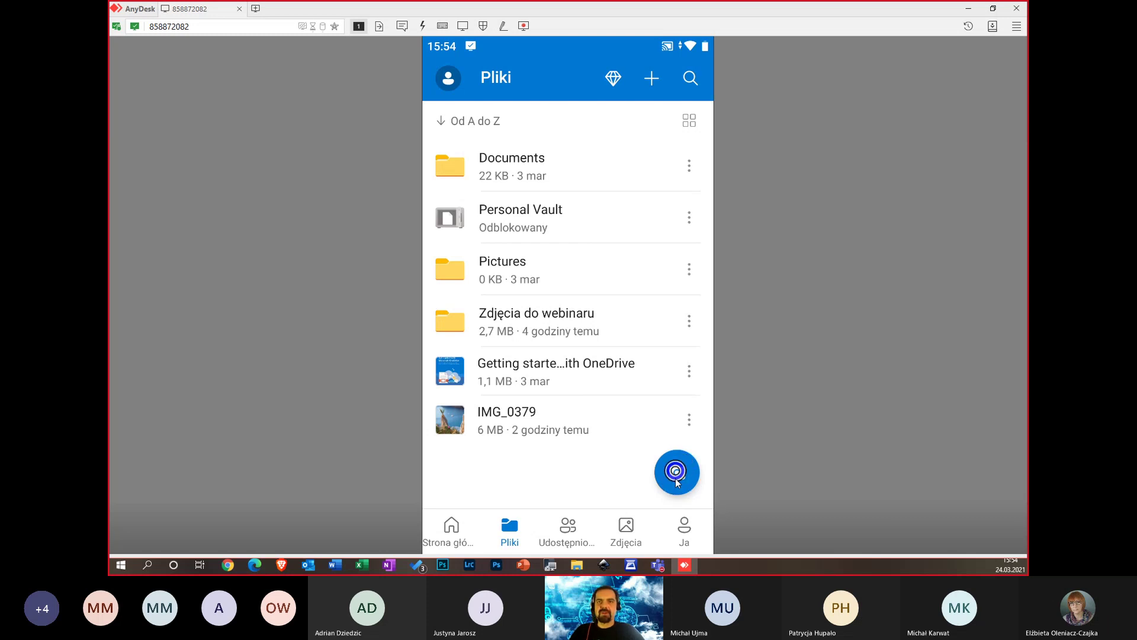
Return the scanner to DOKUMENT mode, photograph the OBAMA book cover and confirm its crop.
{"action": "left_click", "coordinate": [681, 474]}
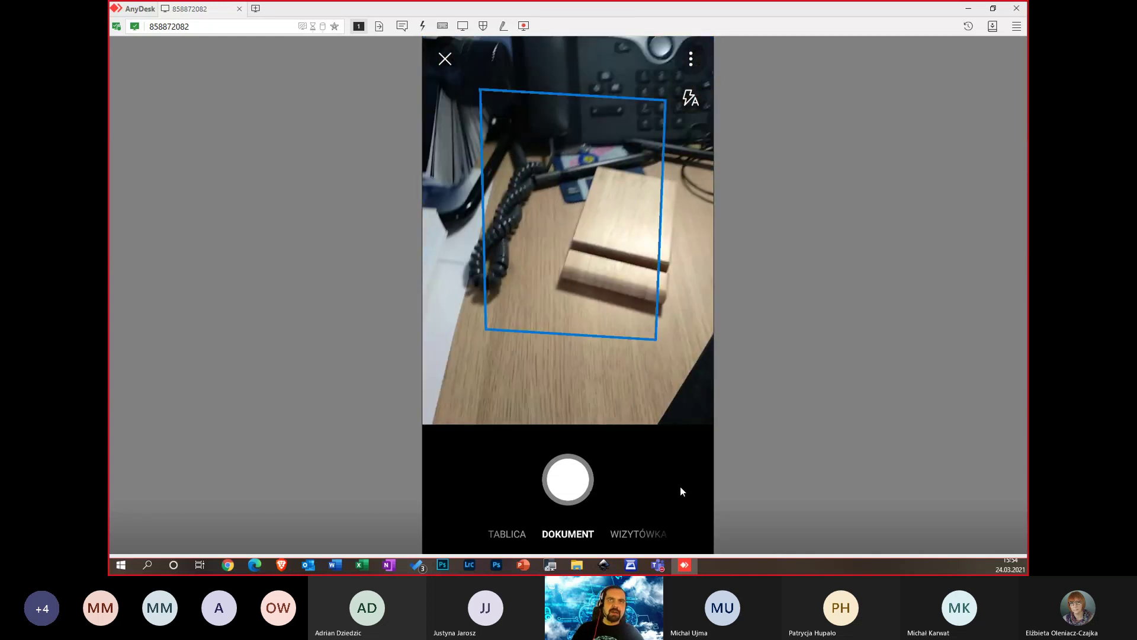
{"action": "left_click", "coordinate": [510, 537]}
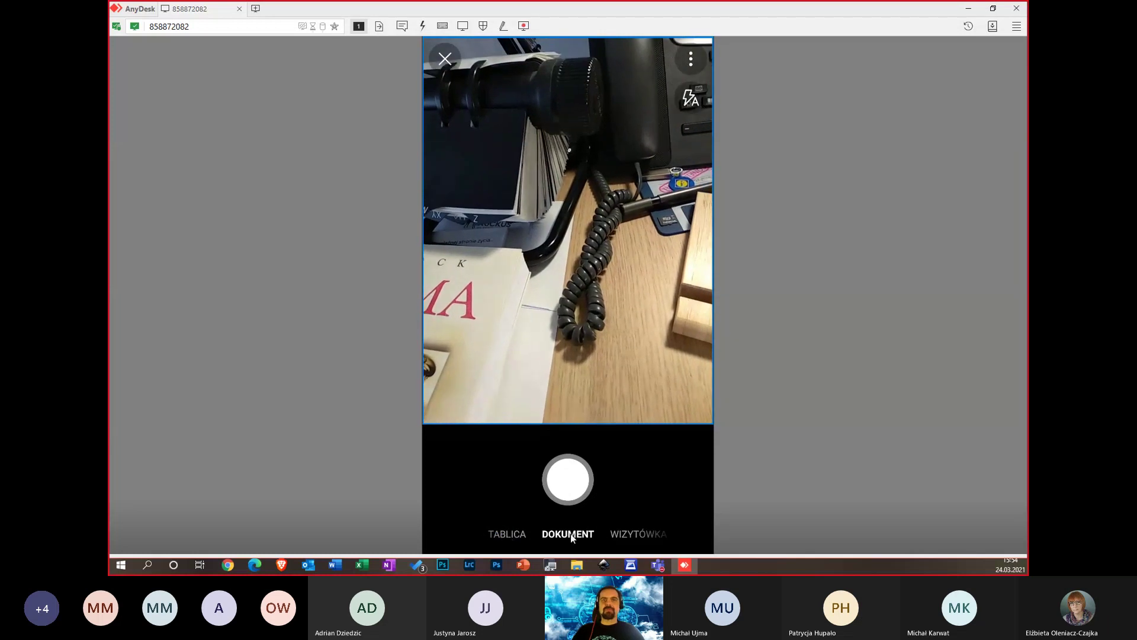
{"action": "left_click", "coordinate": [519, 534]}
{"action": "left_click", "coordinate": [625, 528]}
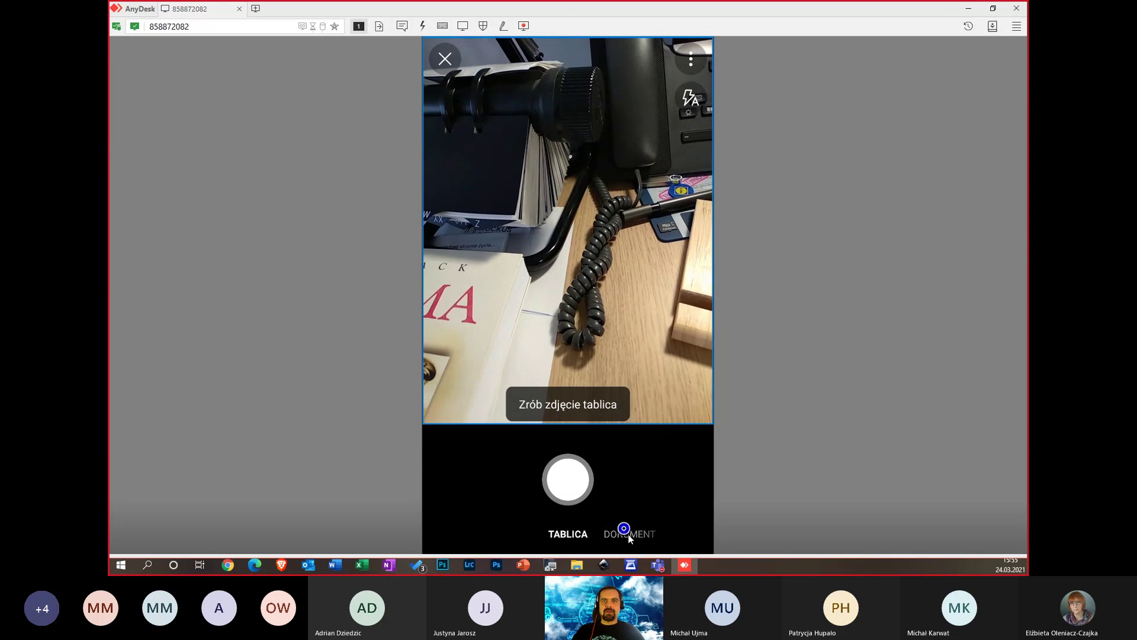
{"action": "left_click", "coordinate": [636, 535]}
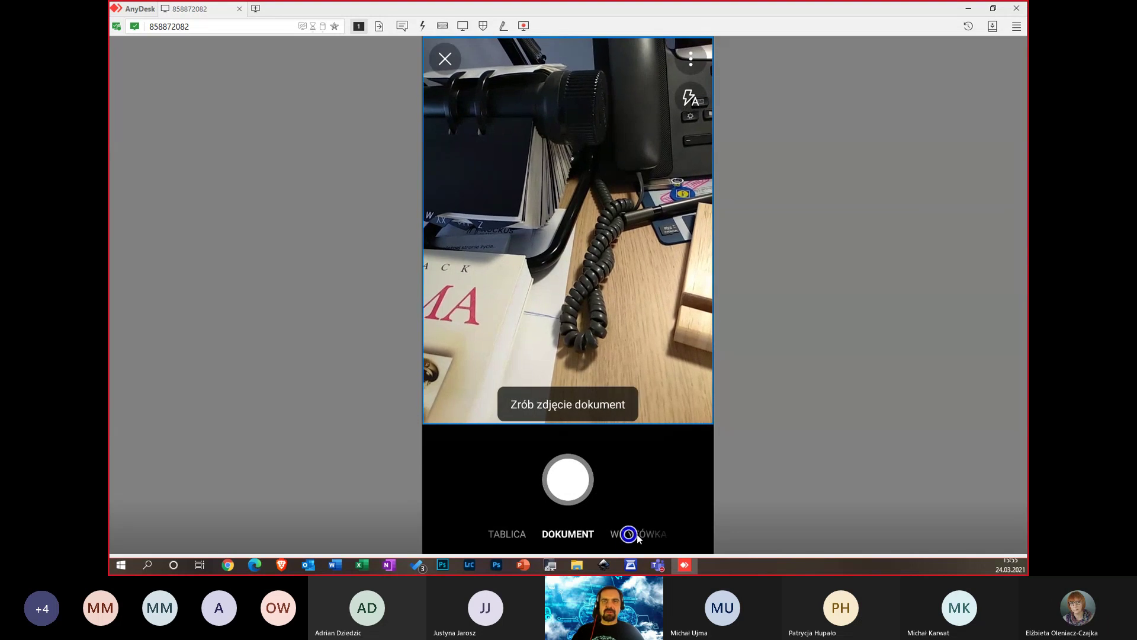
{"action": "left_click", "coordinate": [614, 537]}
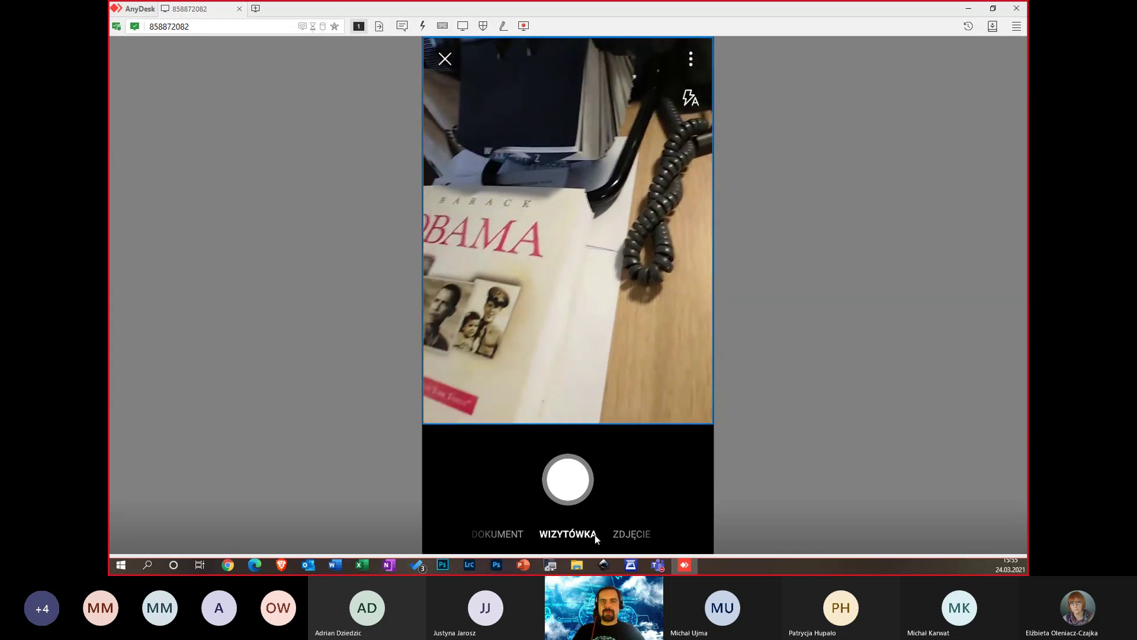
{"action": "left_click", "coordinate": [518, 533]}
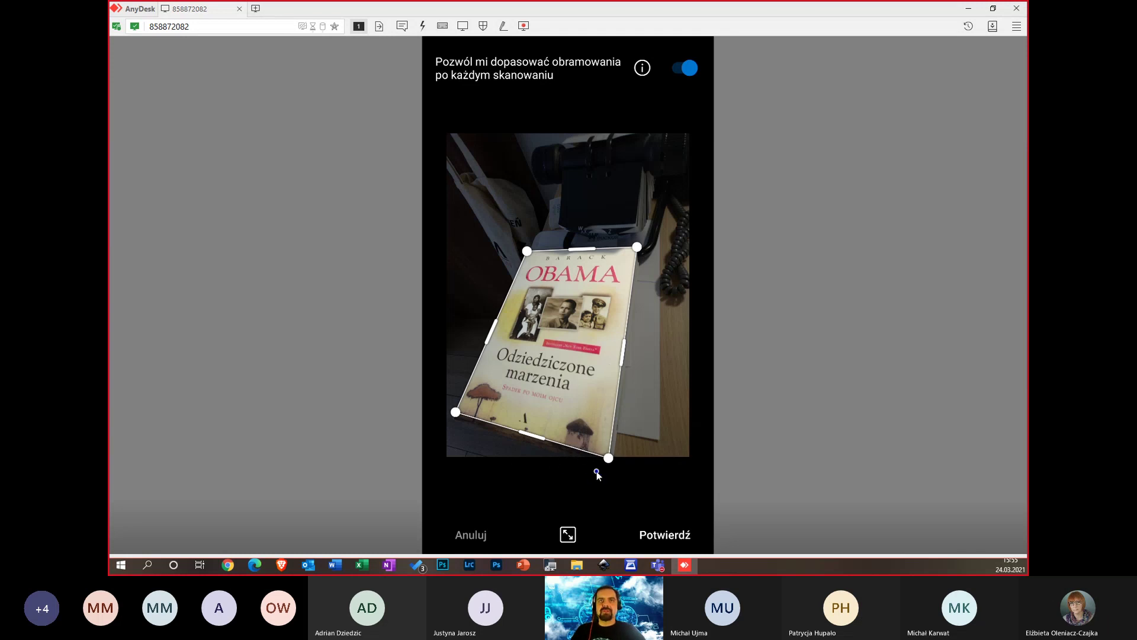
{"action": "left_click", "coordinate": [661, 535]}
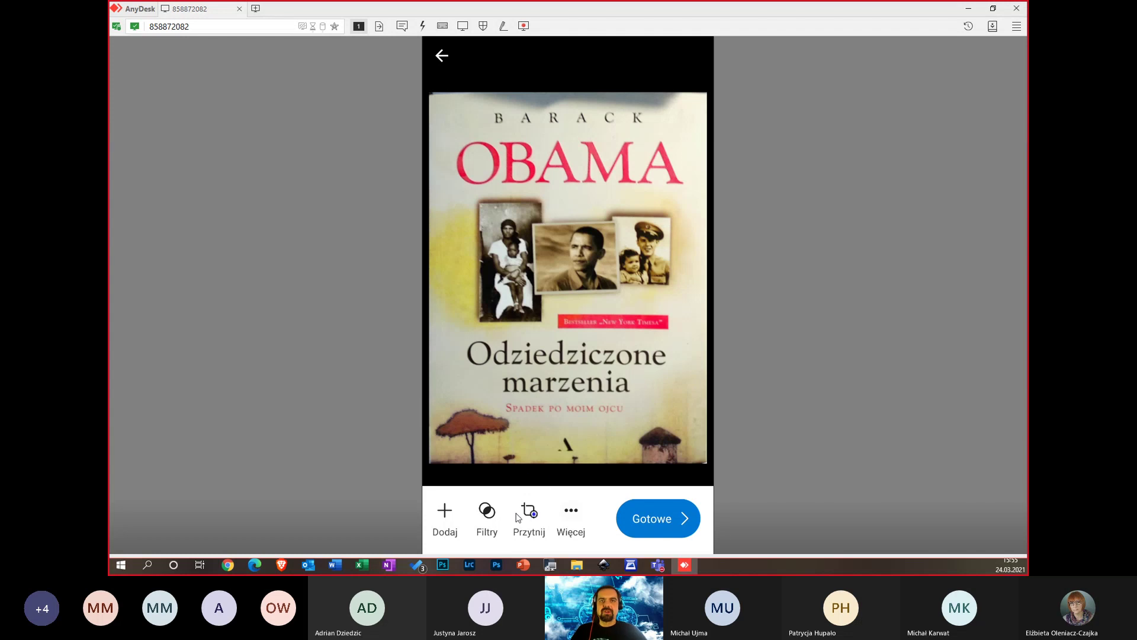
Apply the Skala odcieni (grayscale) filter to the cover scan and finish editing.
{"action": "left_click", "coordinate": [497, 516]}
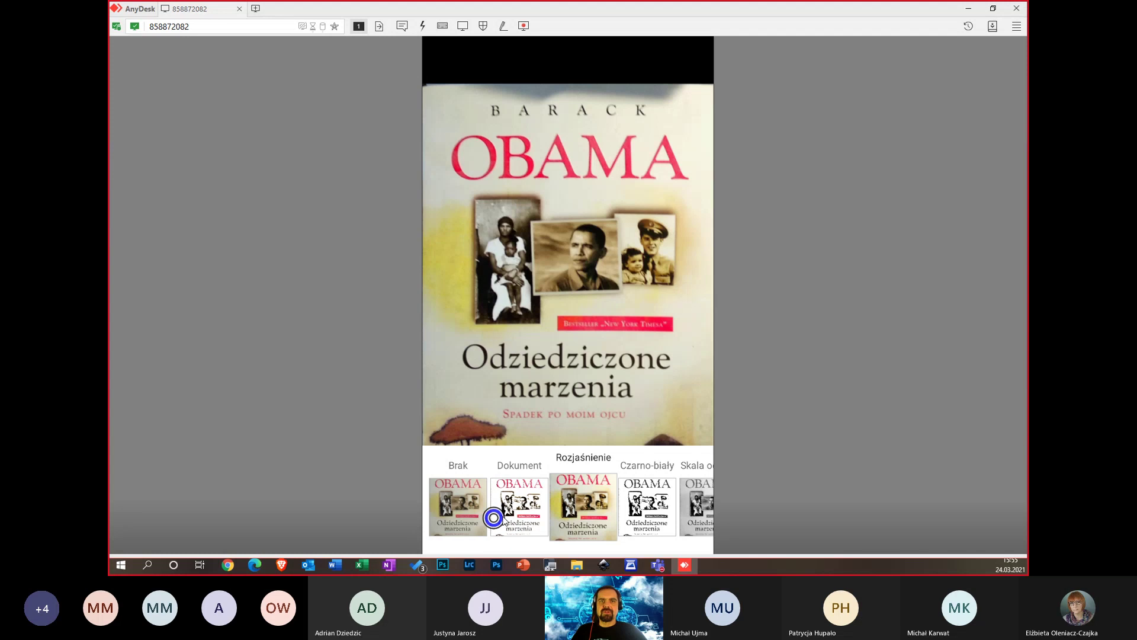
{"action": "left_click", "coordinate": [663, 523]}
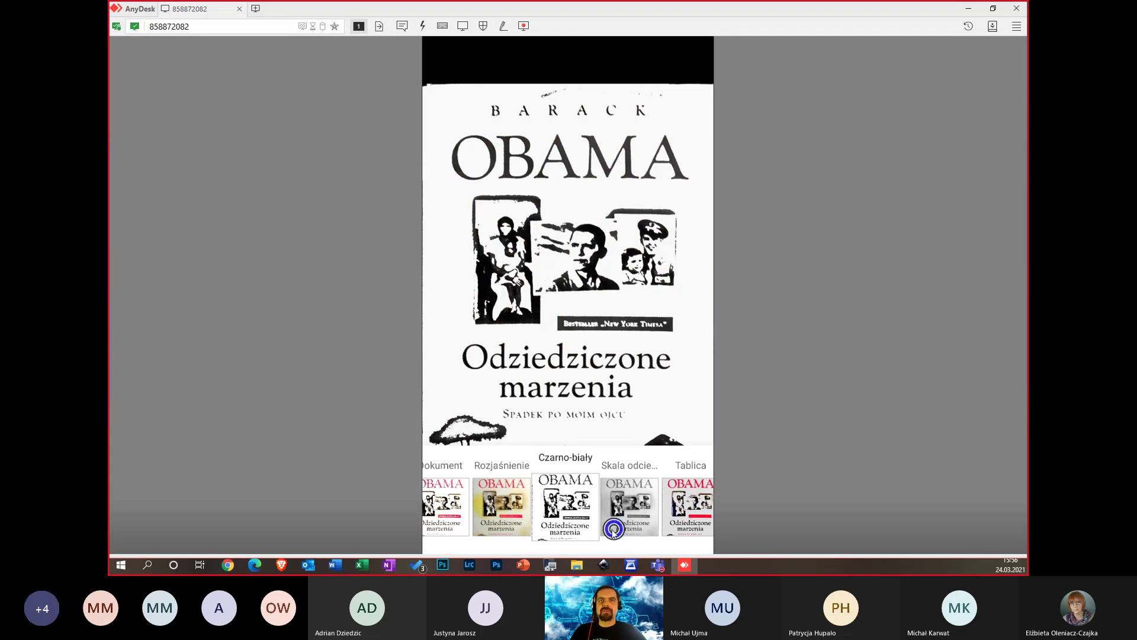
{"action": "left_click", "coordinate": [635, 510]}
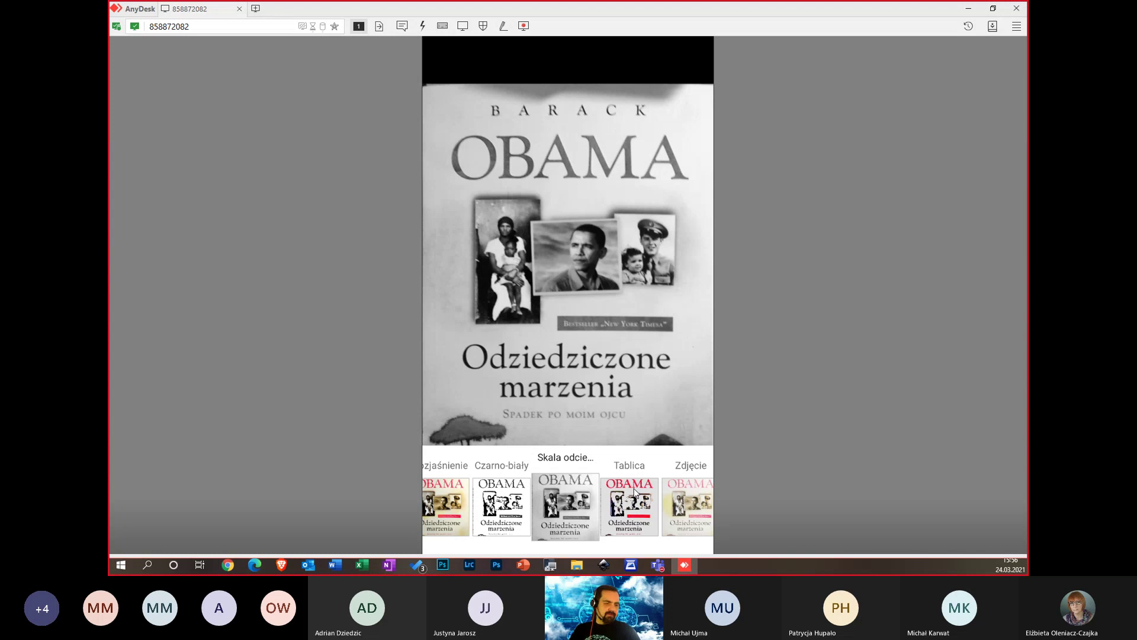
{"action": "left_click", "coordinate": [609, 433]}
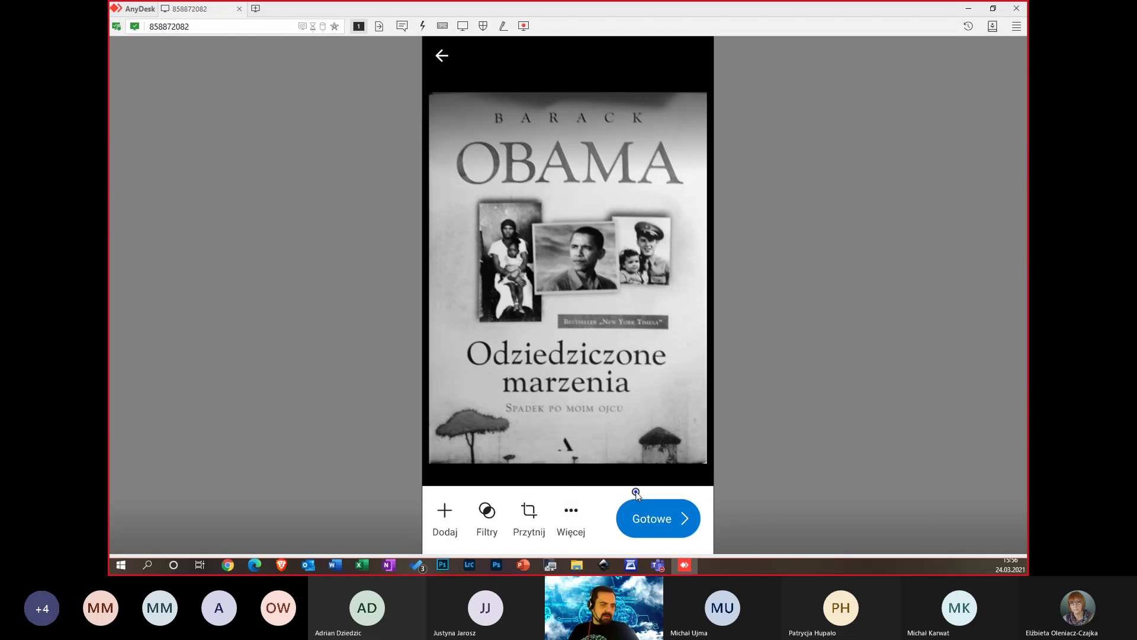
{"action": "left_click", "coordinate": [656, 520]}
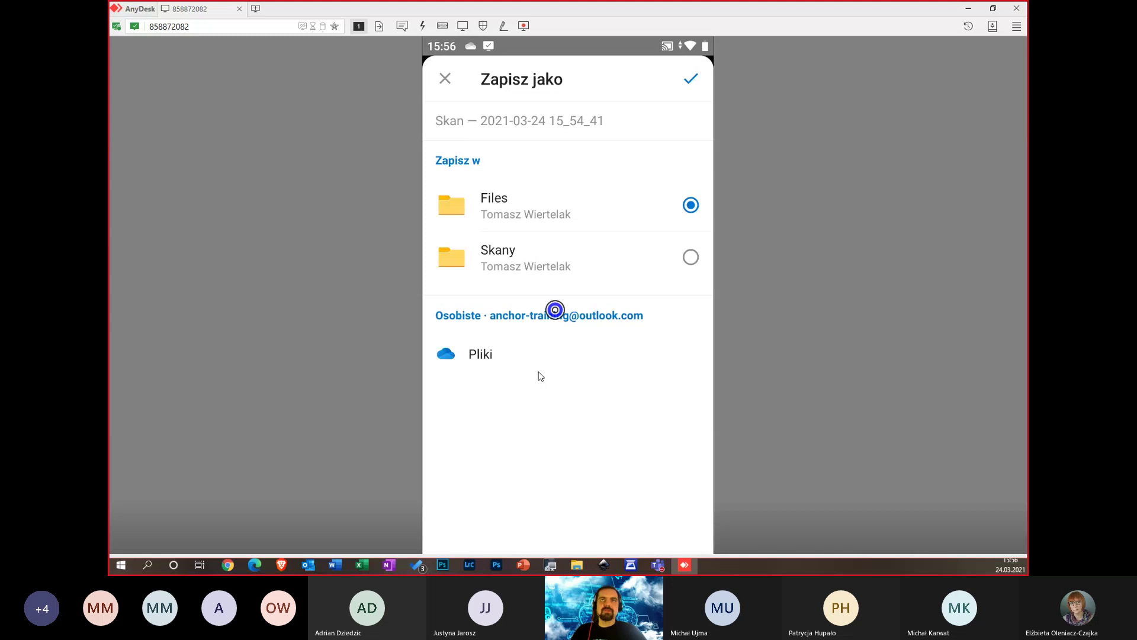
Browse to personal OneDrive files, start a new folder and clear its default name.
{"action": "left_click", "coordinate": [526, 257]}
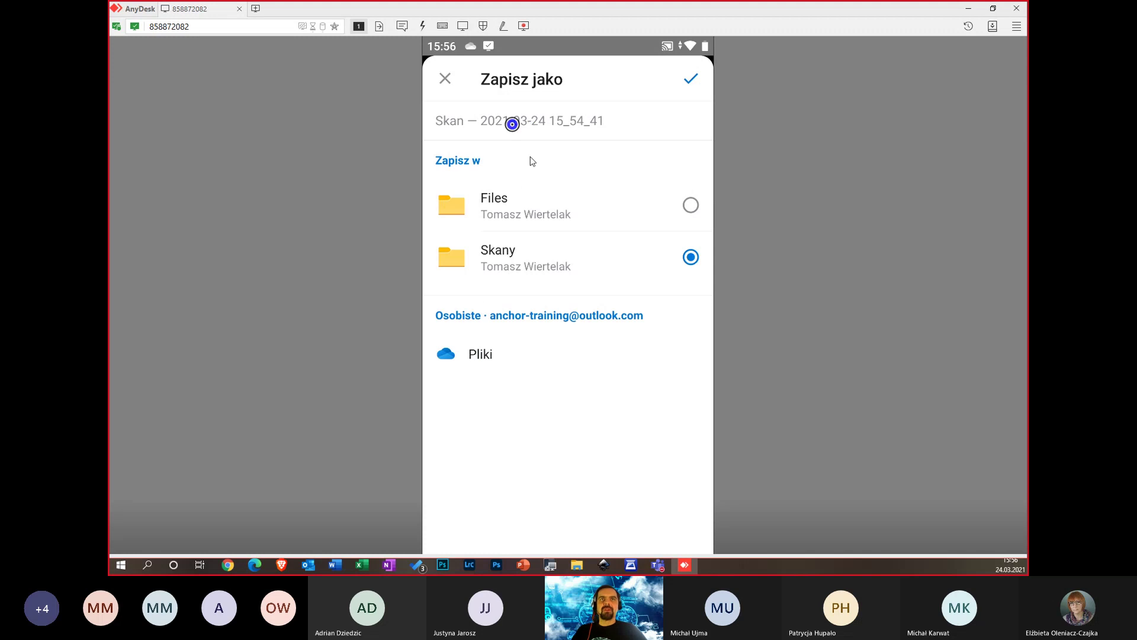
{"action": "left_click", "coordinate": [477, 353]}
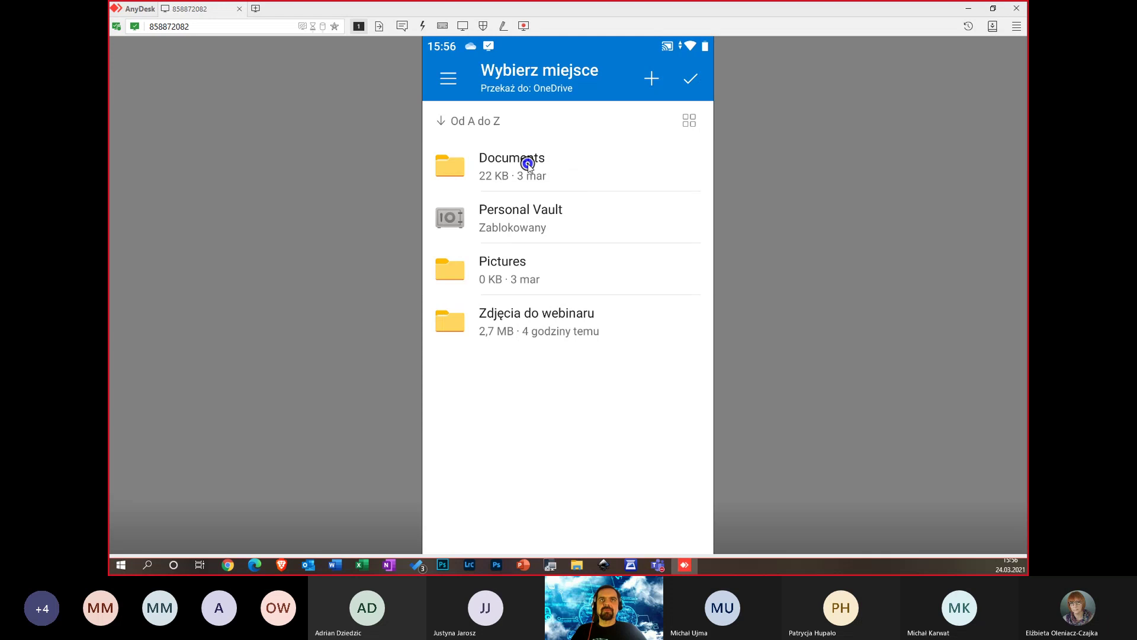
{"action": "left_click", "coordinate": [652, 78]}
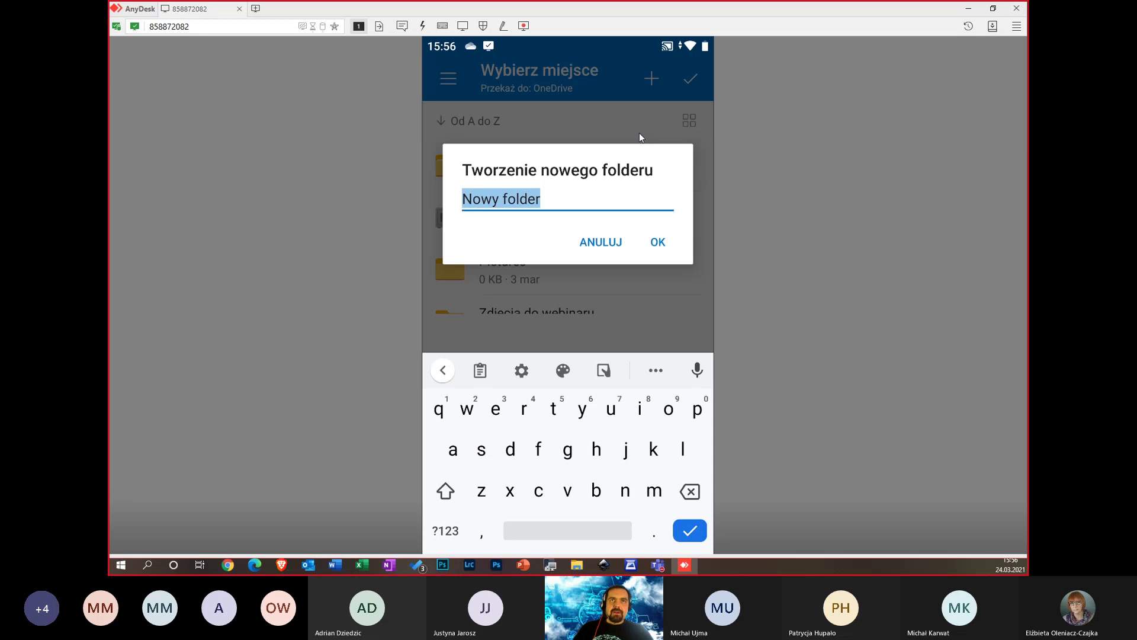
{"action": "left_click", "coordinate": [556, 201]}
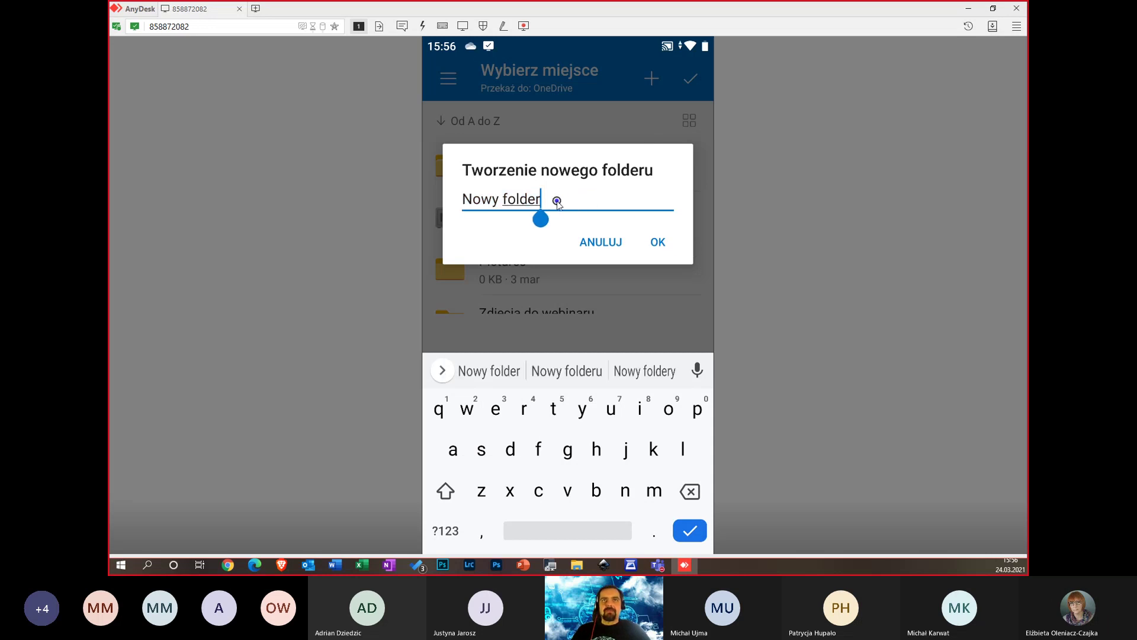
{"action": "left_click", "coordinate": [474, 199]}
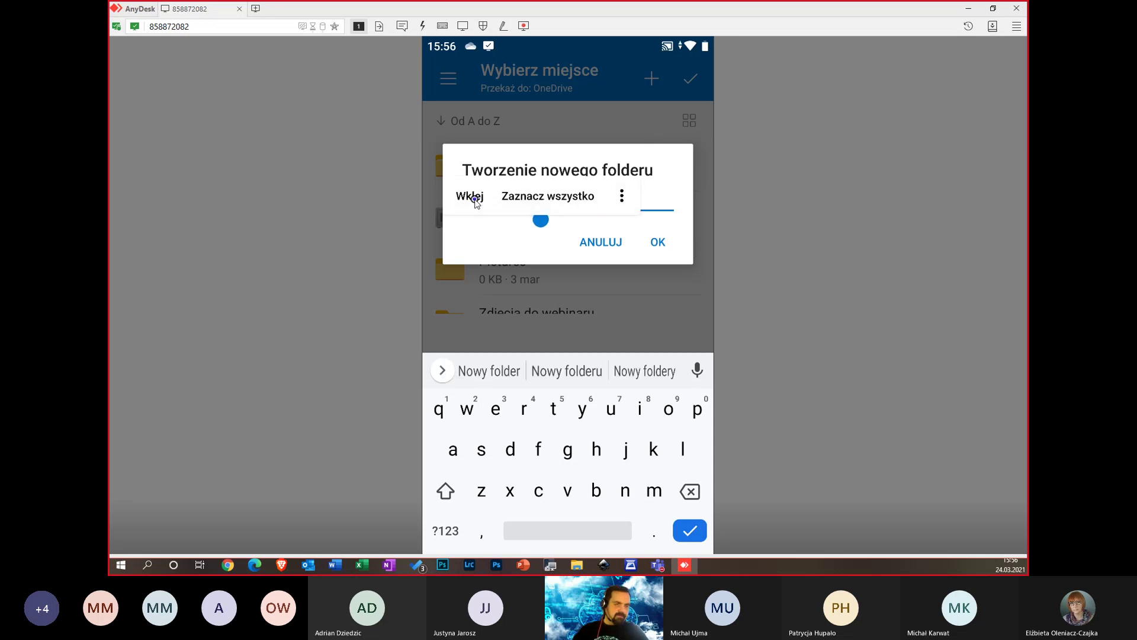
{"action": "left_click_drag", "start_coordinate": [472, 234], "coordinate": [661, 192]}
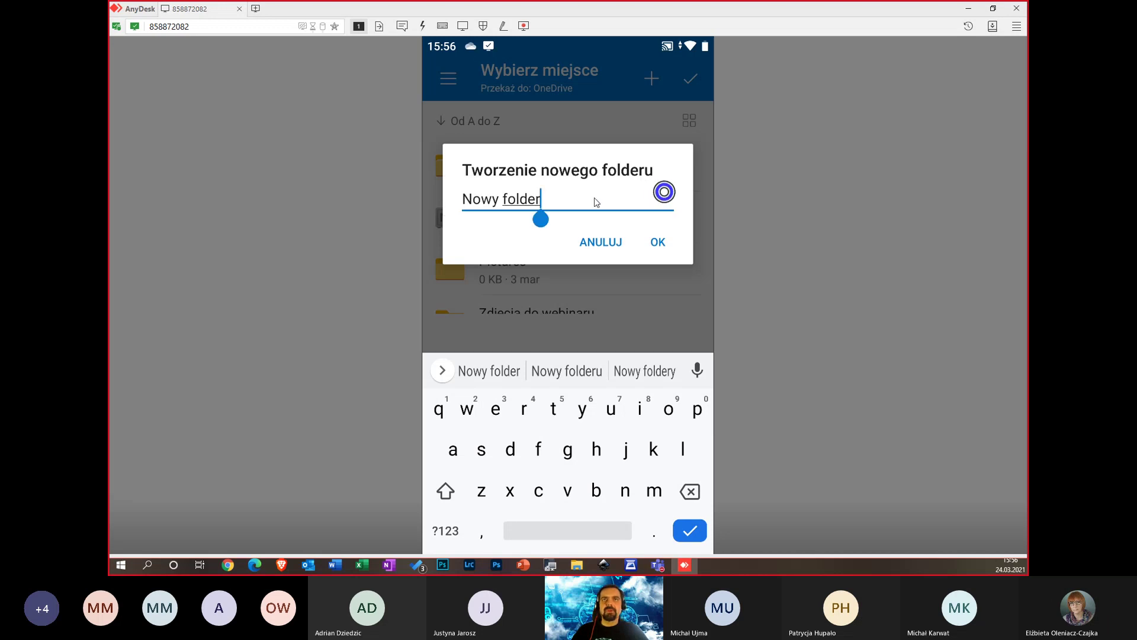
{"action": "left_click", "coordinate": [525, 190]}
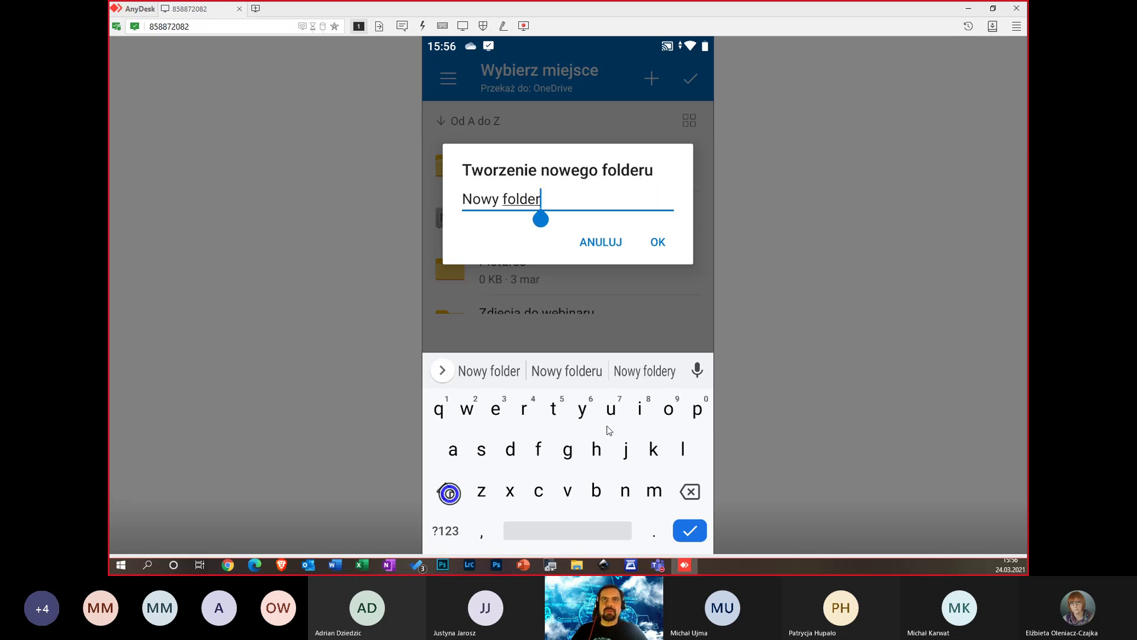
{"action": "left_click", "coordinate": [691, 491]}
{"action": "left_click", "coordinate": [694, 496]}
{"action": "left_click_drag", "start_coordinate": [695, 497], "coordinate": [694, 497]}
Name the new folder Skaner, create it, and choose it as the save location.
{"action": "left_click", "coordinate": [445, 490]}
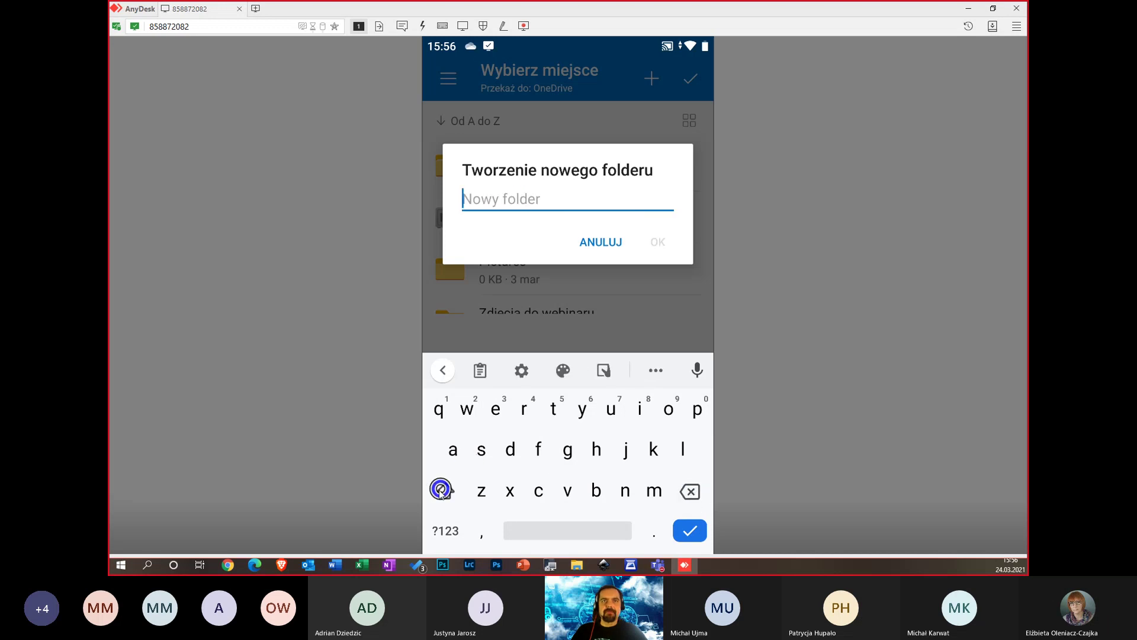
{"action": "left_click", "coordinate": [481, 450]}
{"action": "left_click", "coordinate": [650, 448]}
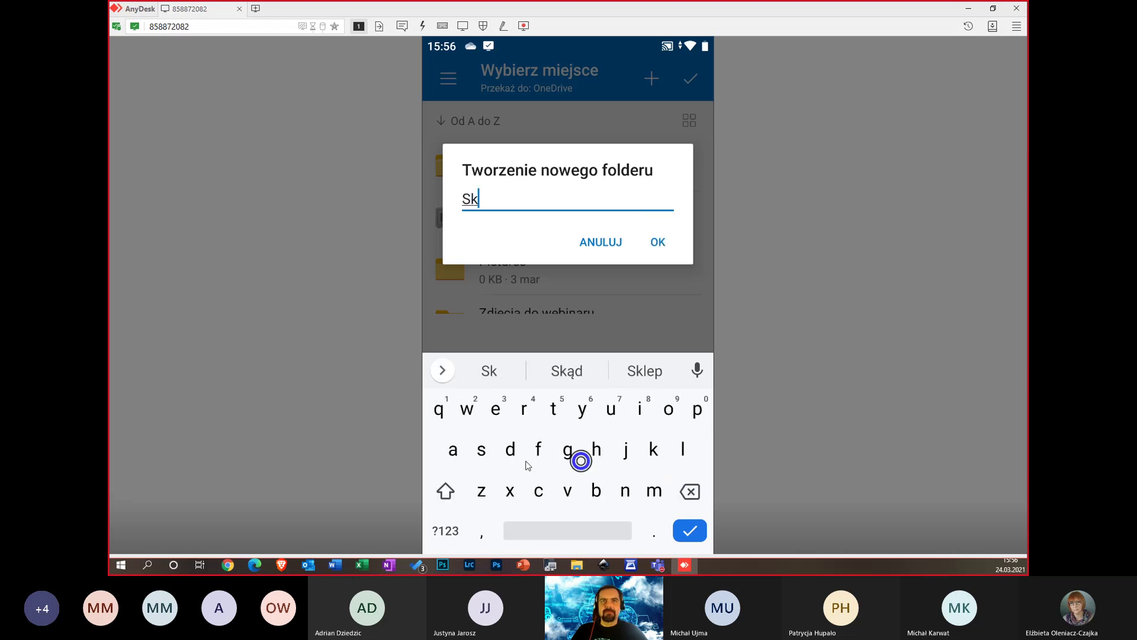
{"action": "left_click", "coordinate": [455, 450]}
{"action": "left_click", "coordinate": [620, 490]}
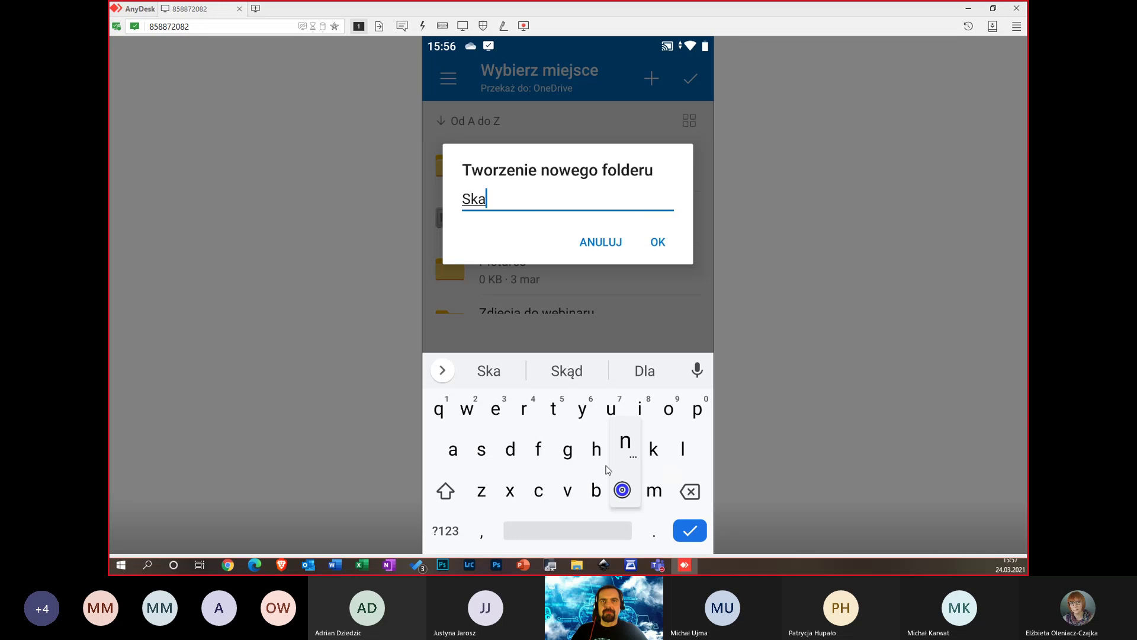
{"action": "left_click", "coordinate": [494, 409]}
{"action": "left_click", "coordinate": [524, 409]}
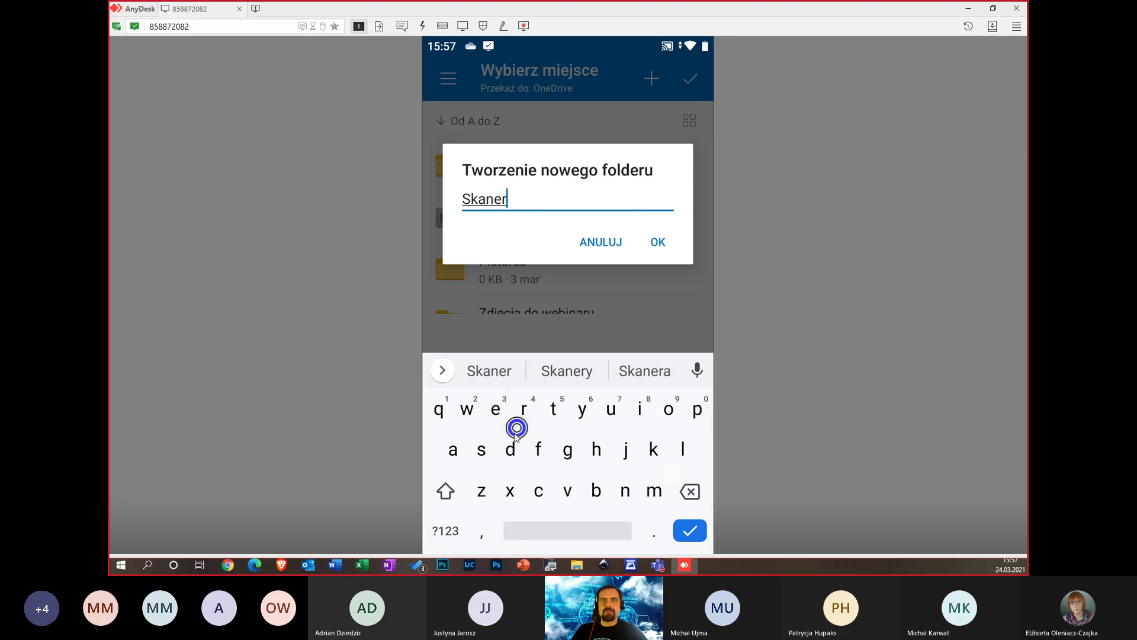
{"action": "left_click", "coordinate": [658, 242]}
{"action": "left_click", "coordinate": [525, 305]}
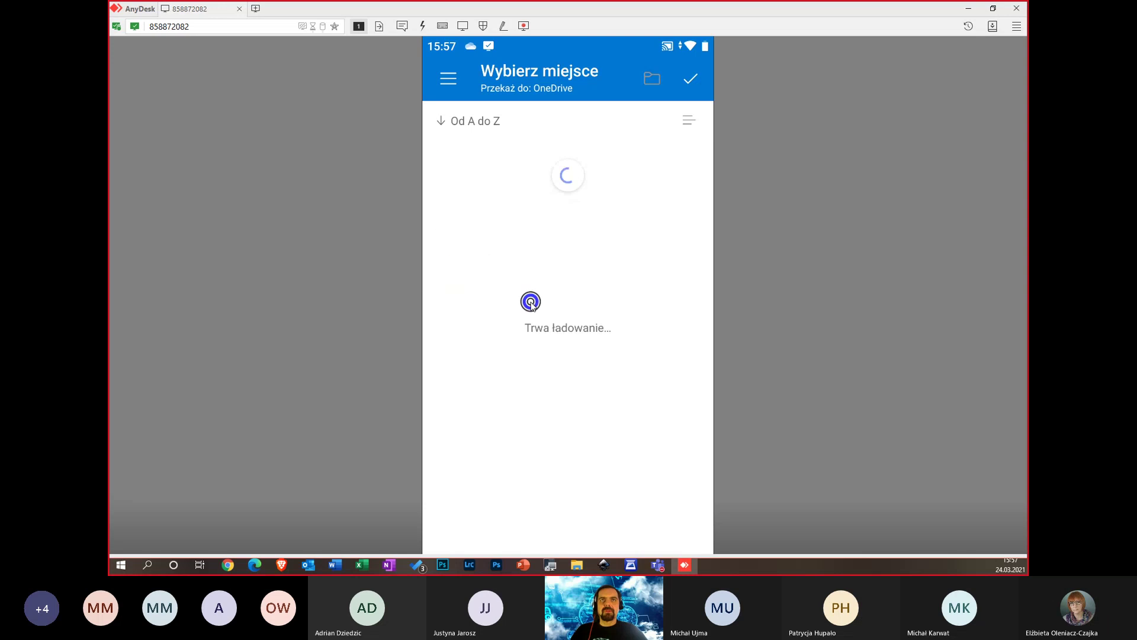
{"action": "left_click", "coordinate": [694, 75]}
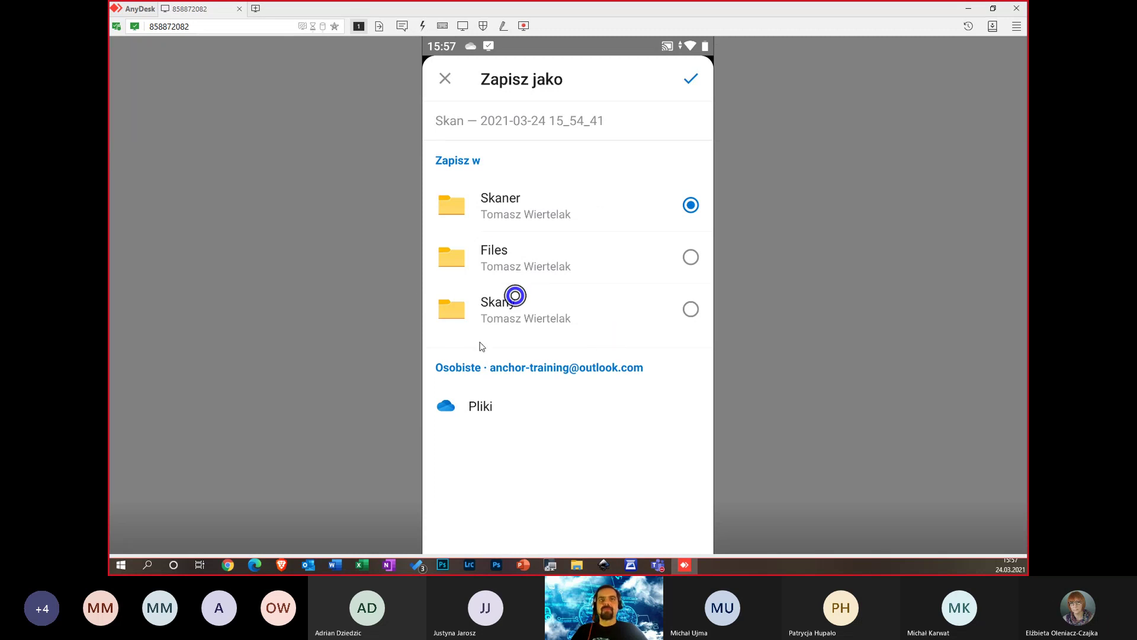
Save the scan into Skaner, preview it, then open its Zmień nazwę prompt.
{"action": "left_click", "coordinate": [692, 73]}
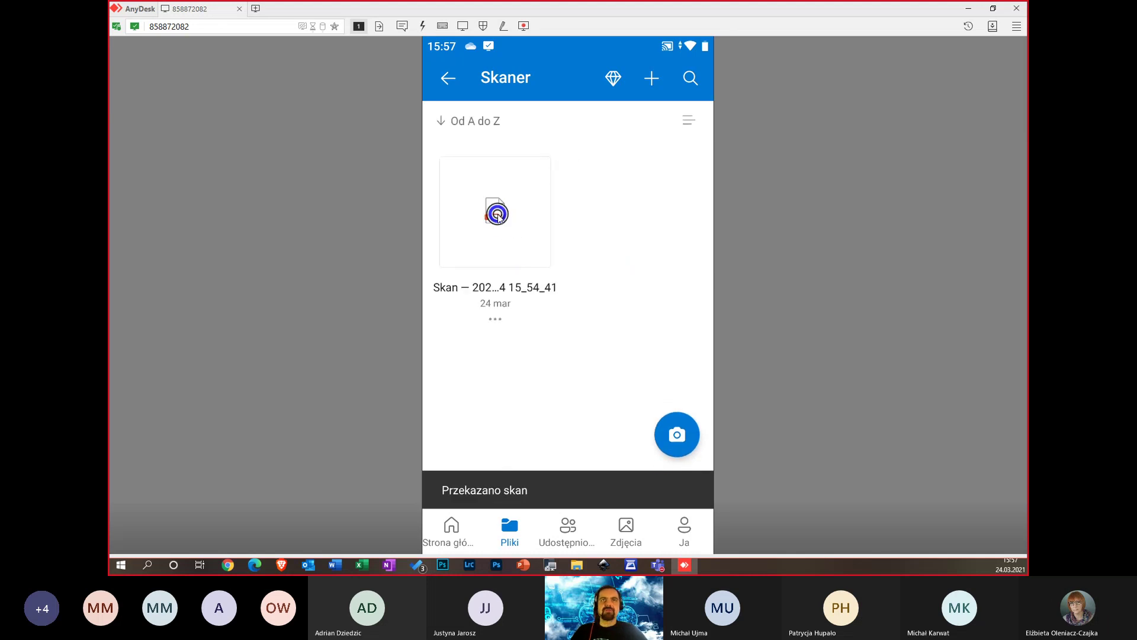
{"action": "left_click", "coordinate": [483, 287]}
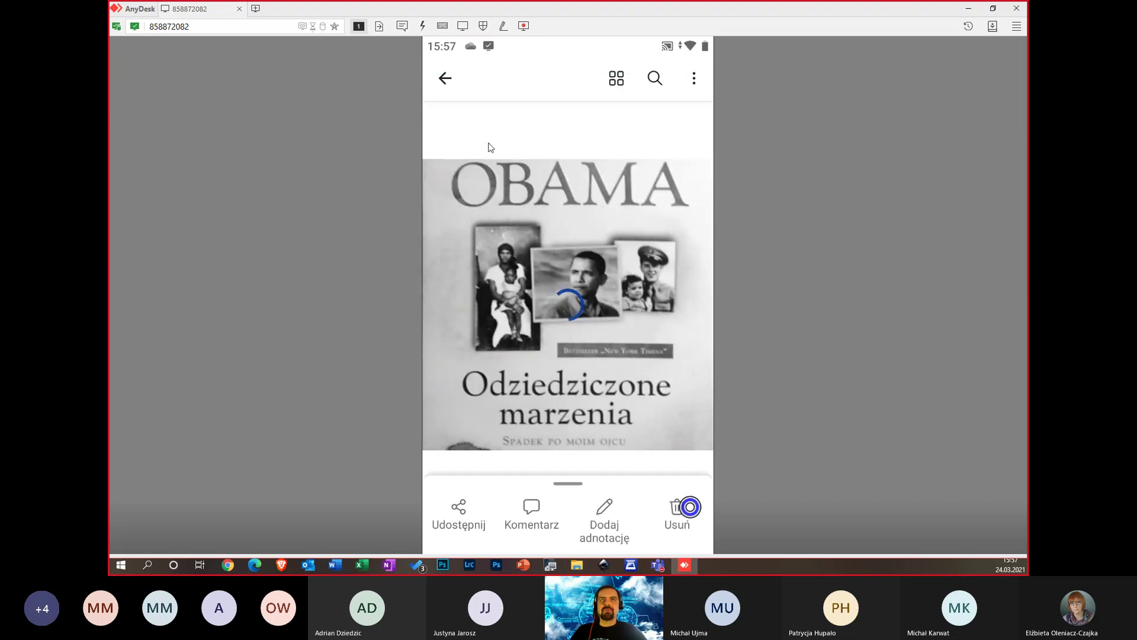
{"action": "left_click", "coordinate": [446, 81]}
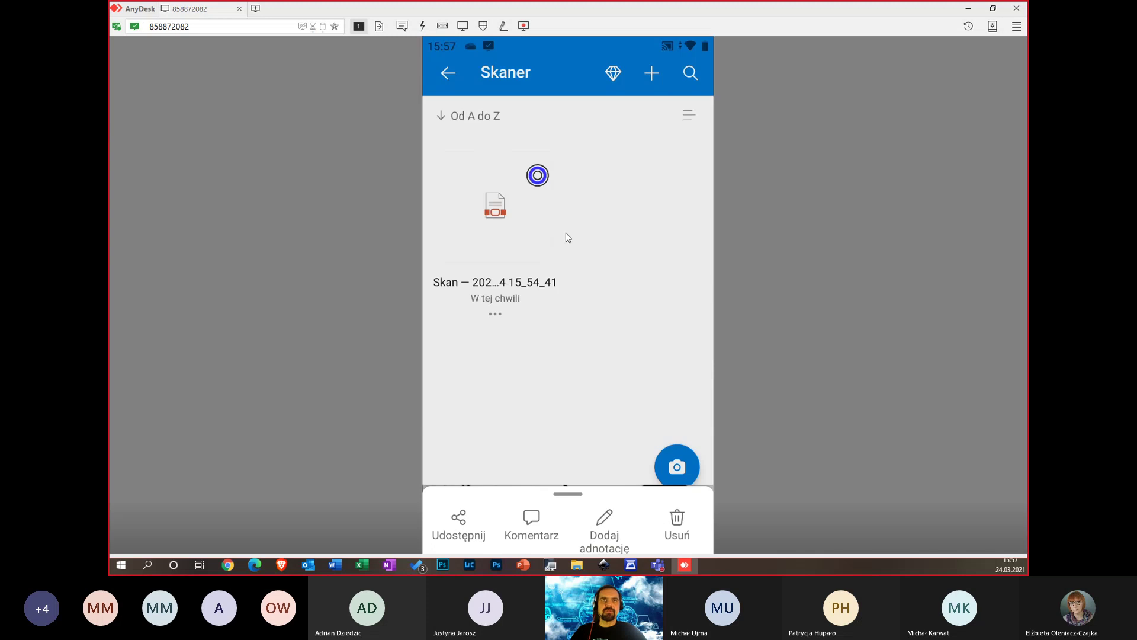
{"action": "left_click", "coordinate": [496, 318]}
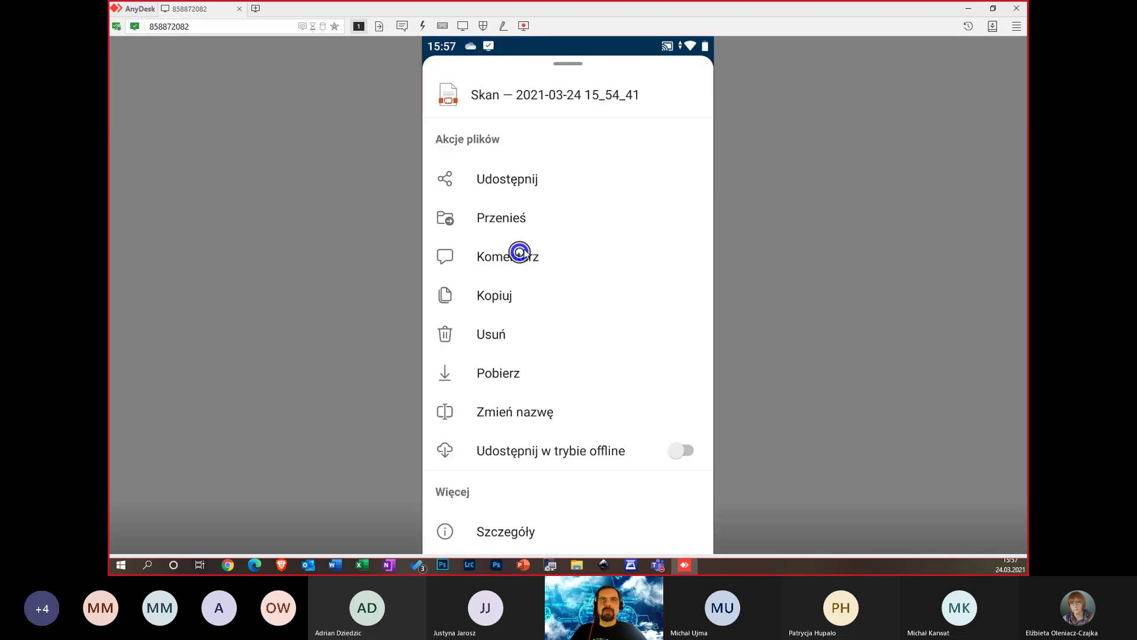
{"action": "left_click", "coordinate": [515, 411]}
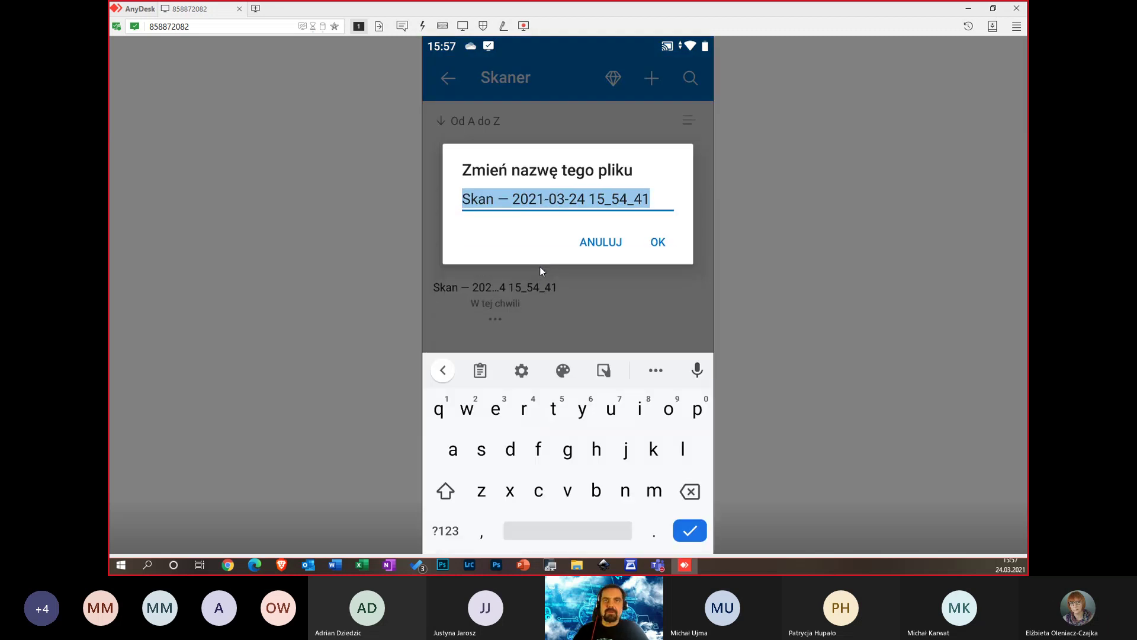
Rename the cover scan to okladka.
{"action": "left_click", "coordinate": [665, 430]}
{"action": "left_click", "coordinate": [655, 449]}
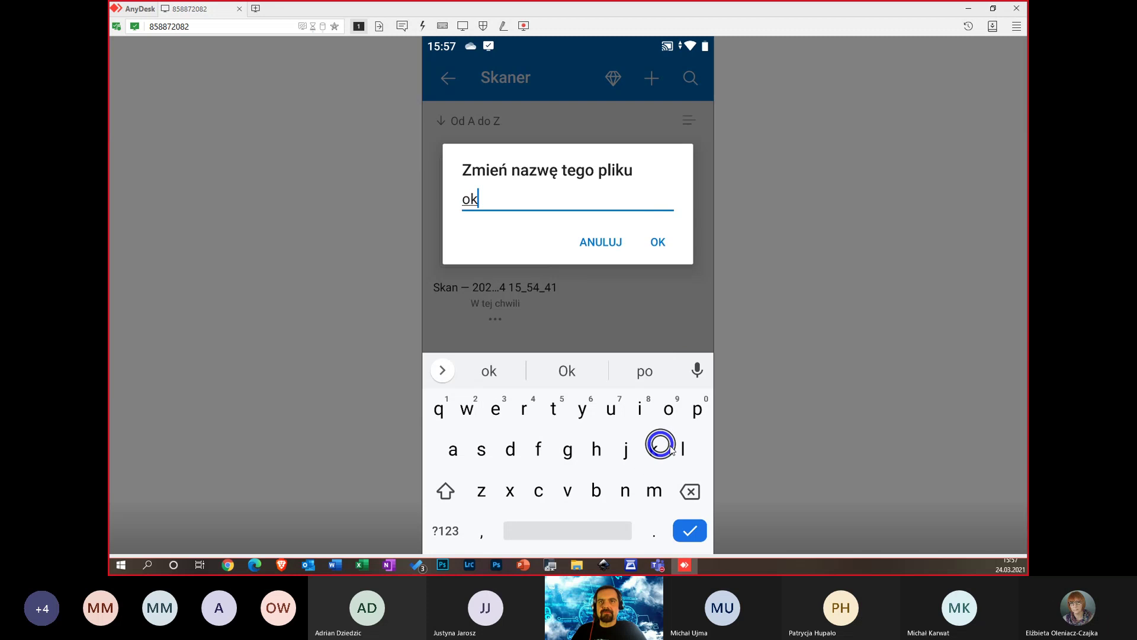
{"action": "left_click", "coordinate": [682, 447]}
{"action": "left_click", "coordinate": [455, 454]}
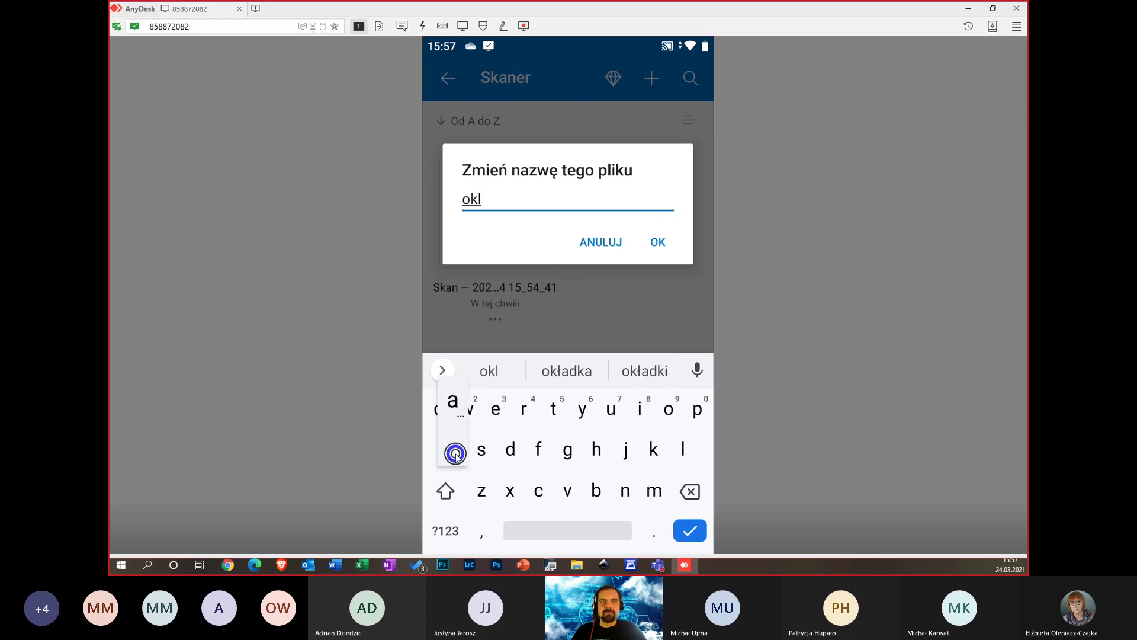
{"action": "left_click", "coordinate": [510, 449]}
{"action": "left_click", "coordinate": [638, 449]}
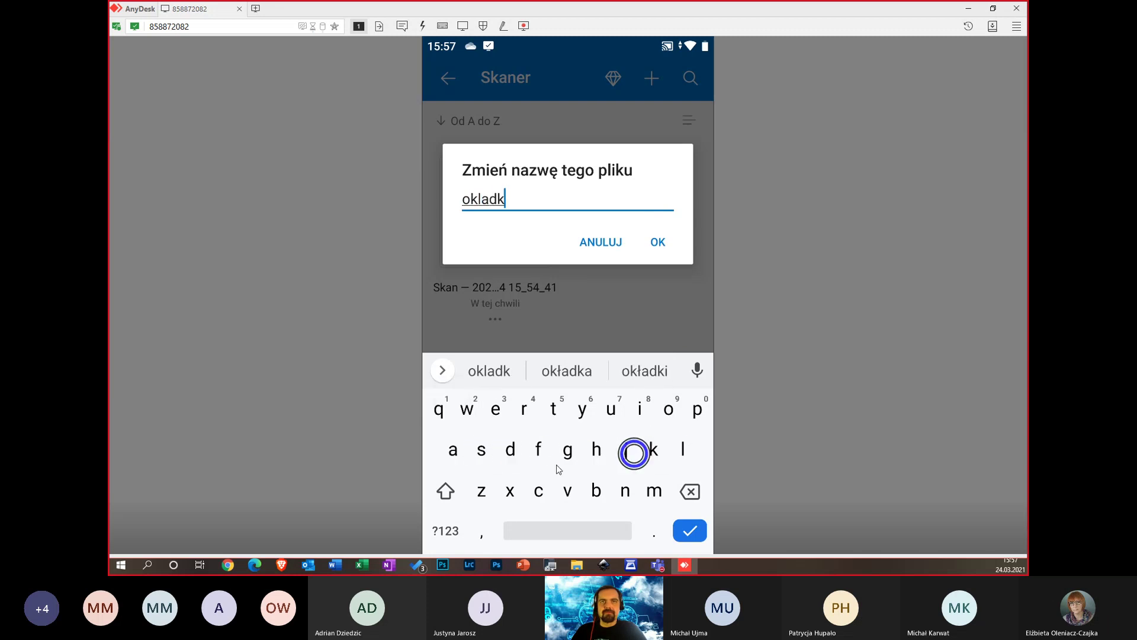
{"action": "left_click", "coordinate": [455, 451]}
{"action": "left_click", "coordinate": [658, 243]}
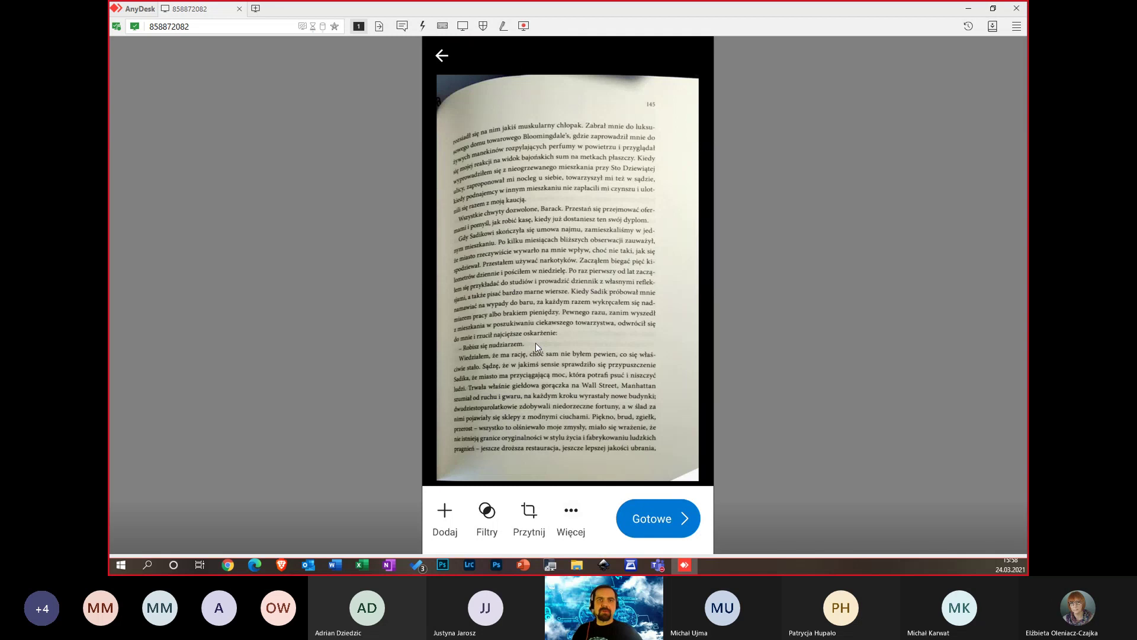
Apply the Dokument filter to the page 145 scan, then open the crop editor.
{"action": "left_click", "coordinate": [506, 507]}
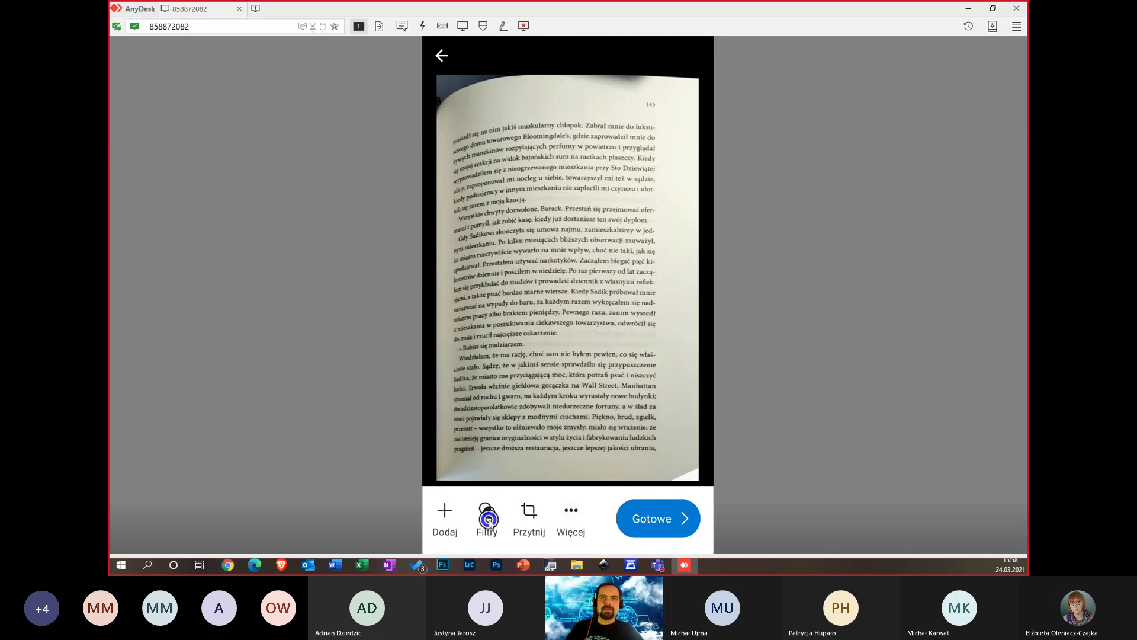
{"action": "left_click", "coordinate": [489, 524]}
{"action": "left_click", "coordinate": [598, 494]}
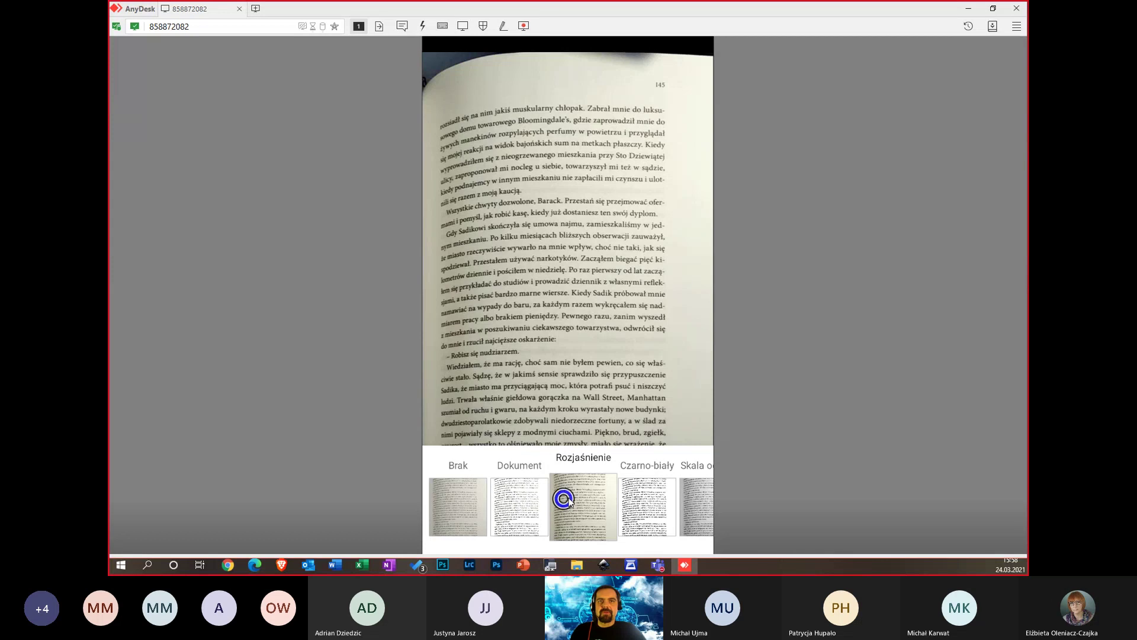
{"action": "left_click", "coordinate": [526, 507]}
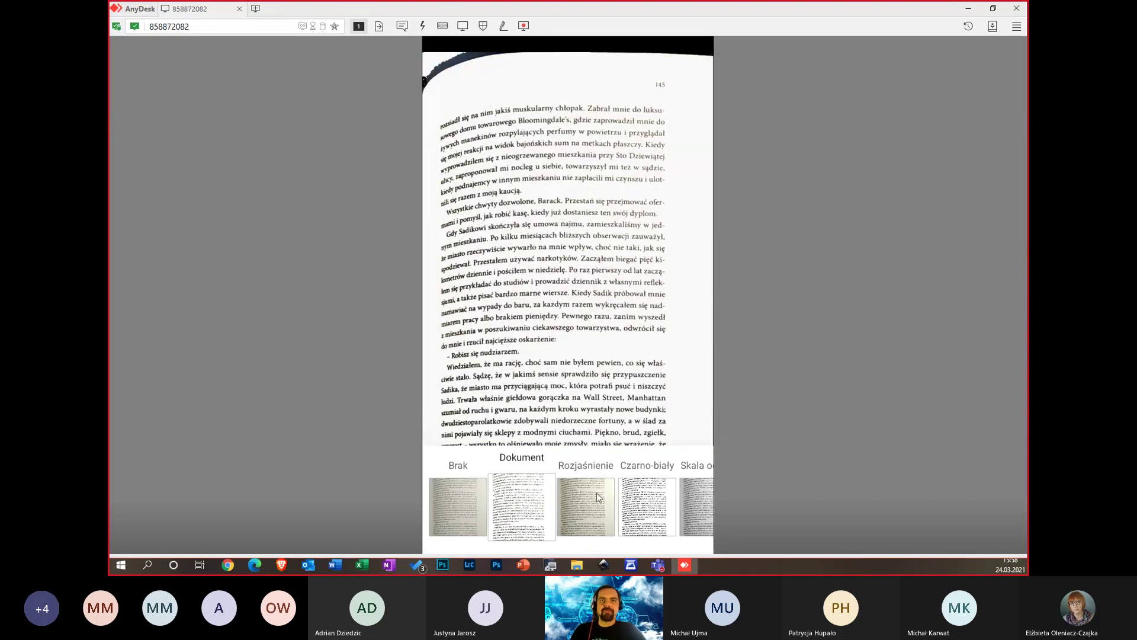
{"action": "left_click", "coordinate": [579, 541]}
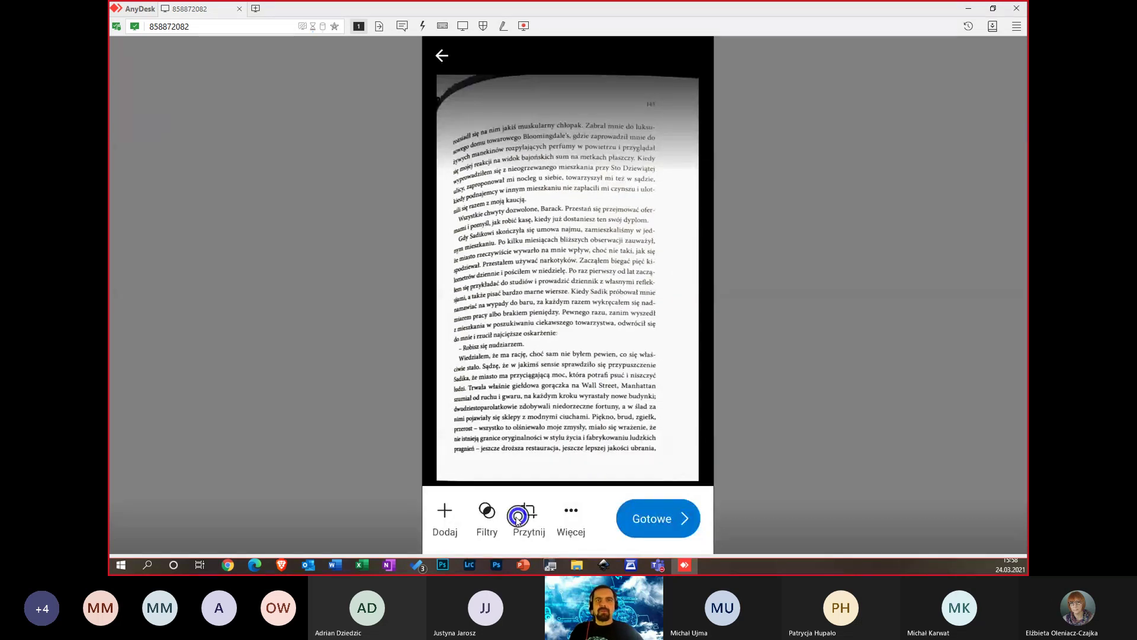
{"action": "left_click", "coordinate": [529, 513]}
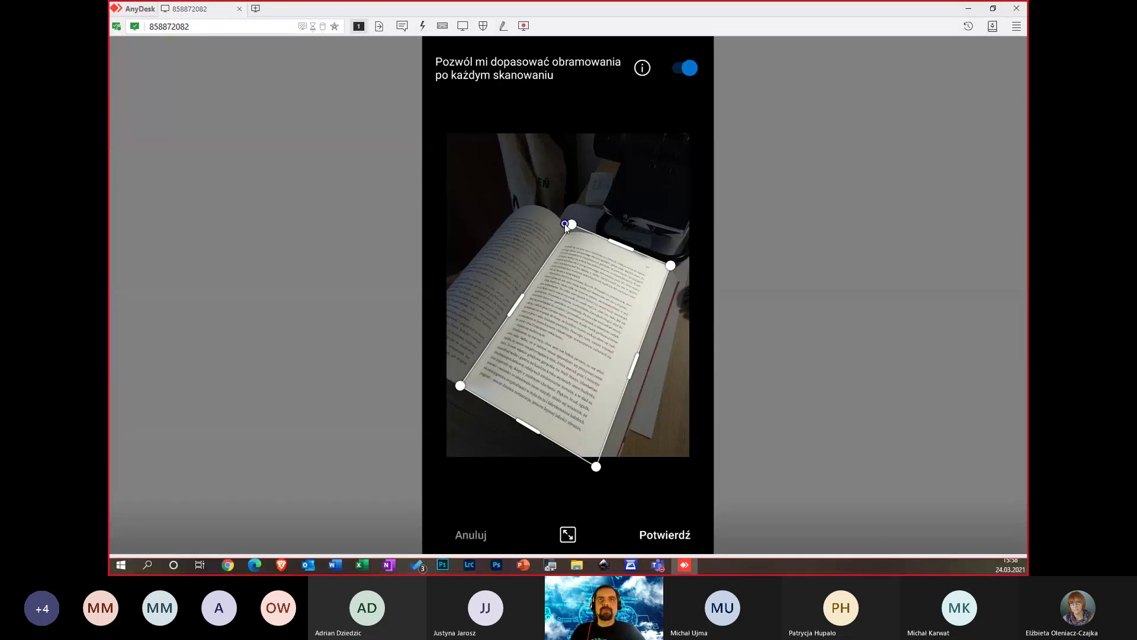
Drag all four crop corners onto the page 145 edges and confirm the crop.
{"action": "left_click_drag", "start_coordinate": [565, 224], "coordinate": [563, 244]}
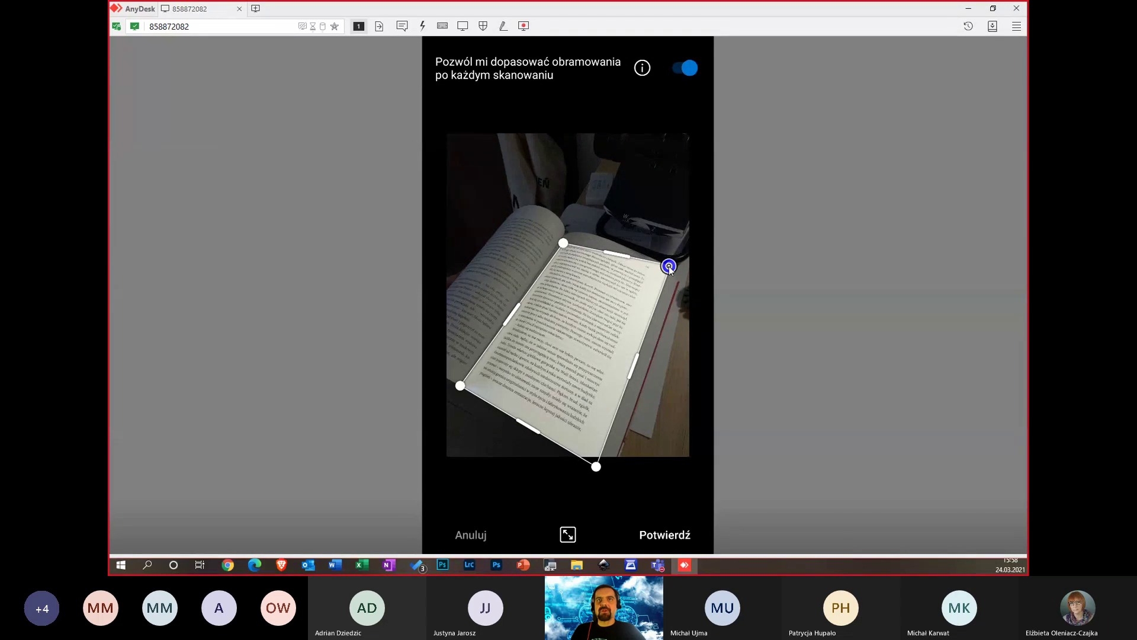
{"action": "left_click_drag", "start_coordinate": [670, 266], "coordinate": [652, 273]}
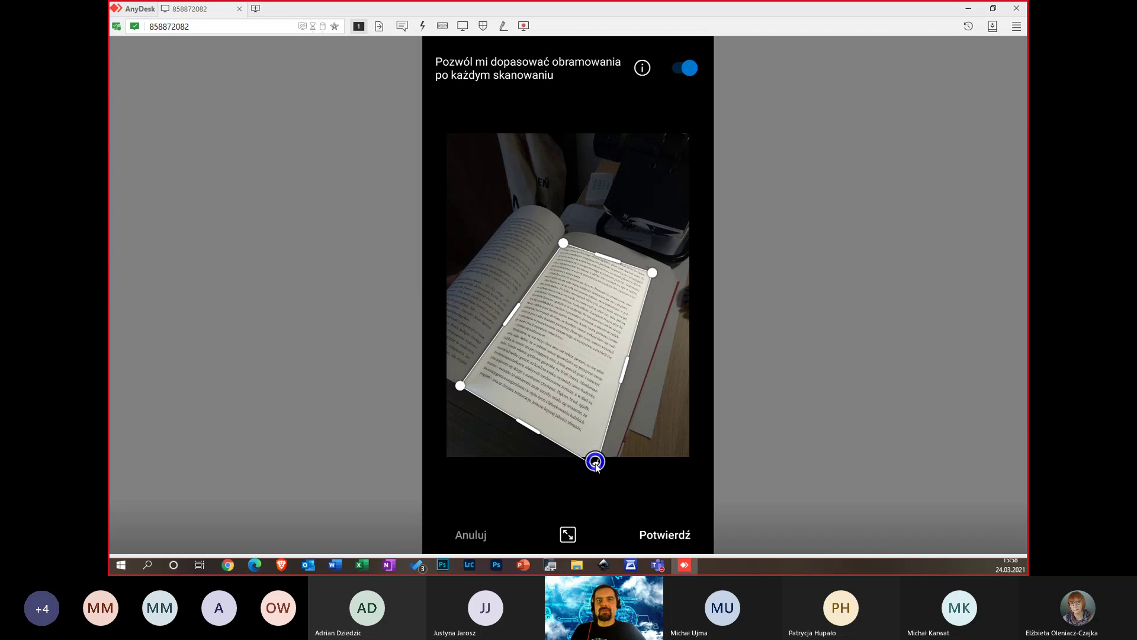
{"action": "left_click_drag", "start_coordinate": [595, 466], "coordinate": [584, 434]}
{"action": "left_click_drag", "start_coordinate": [464, 386], "coordinate": [472, 373]}
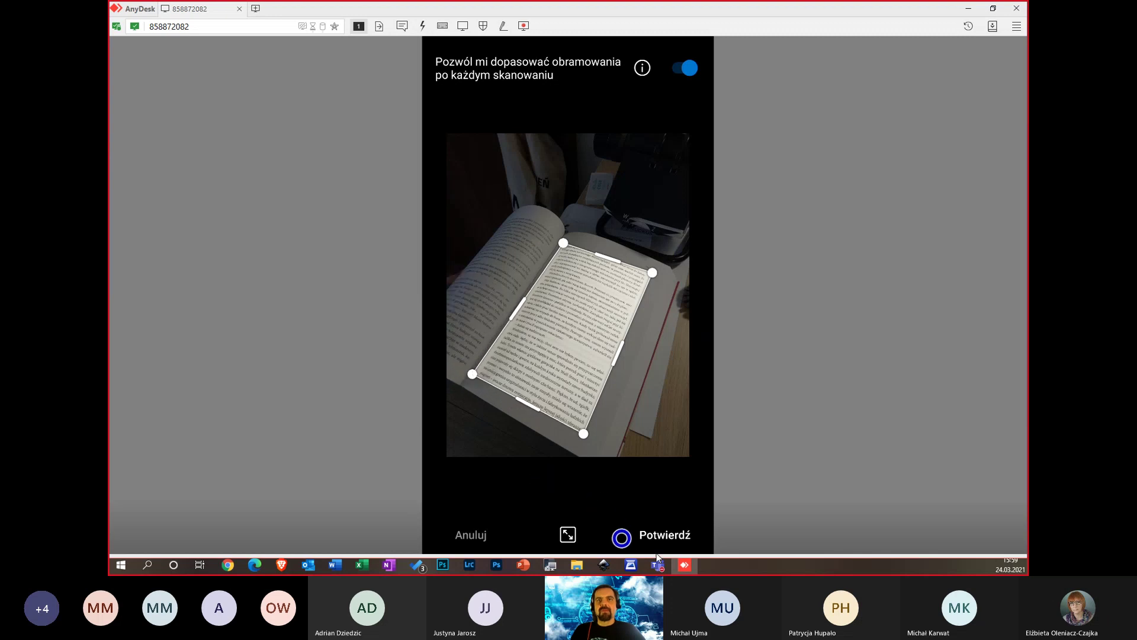
{"action": "left_click", "coordinate": [668, 535]}
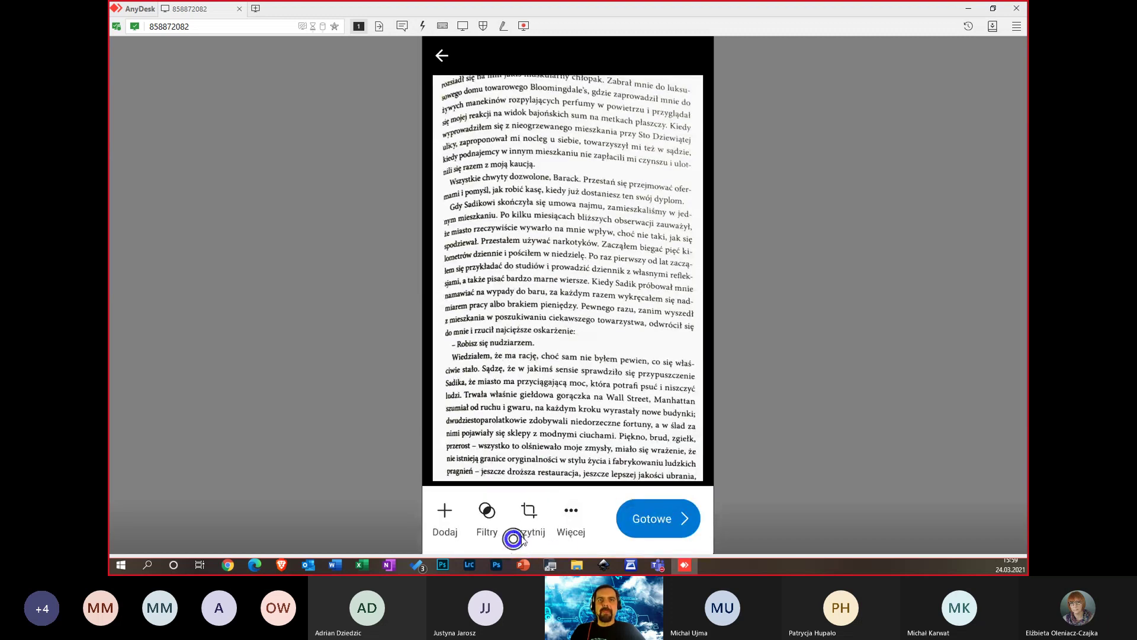
Refine the crop by nudging the top-left corner slightly outward and confirm again.
{"action": "left_click", "coordinate": [536, 514]}
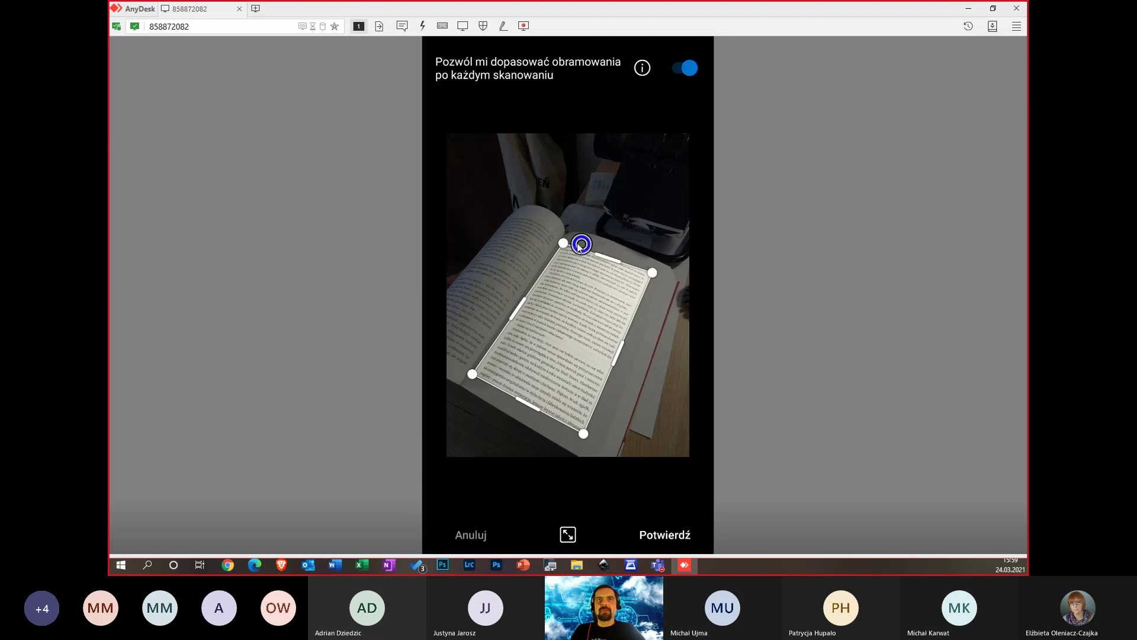
{"action": "left_click_drag", "start_coordinate": [572, 244], "coordinate": [565, 236]}
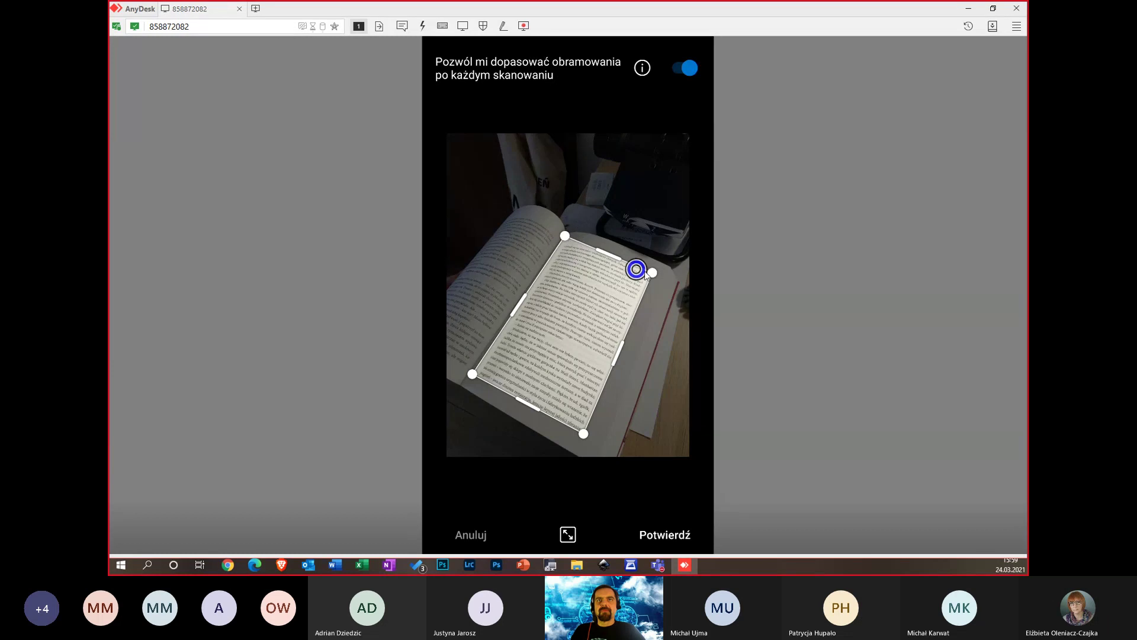
{"action": "left_click", "coordinate": [657, 533]}
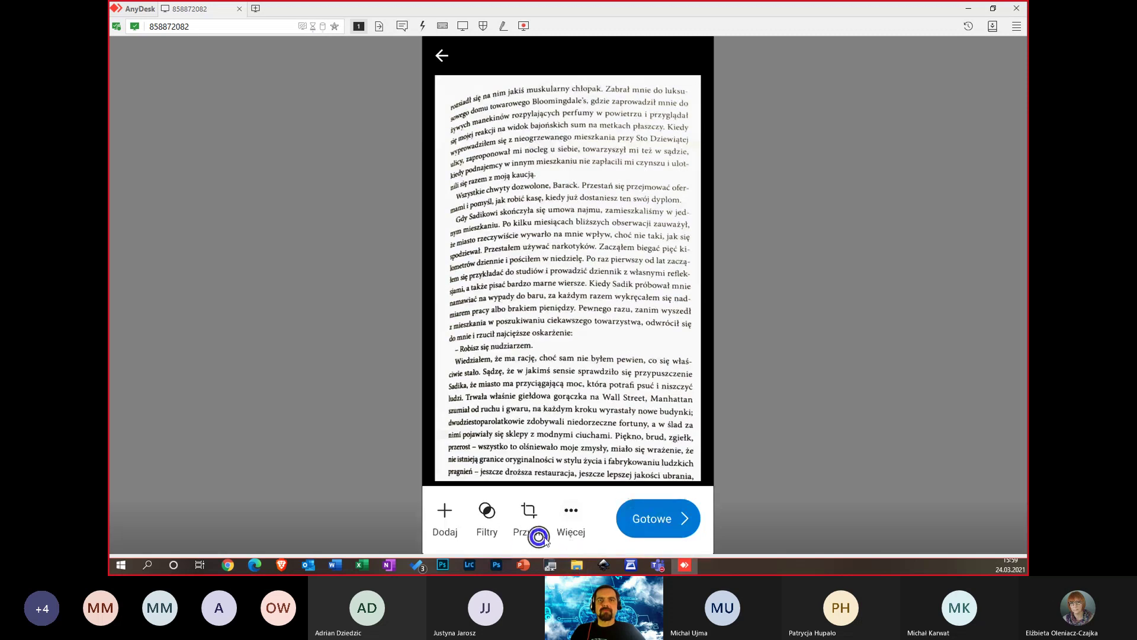
{"action": "left_click", "coordinate": [572, 520]}
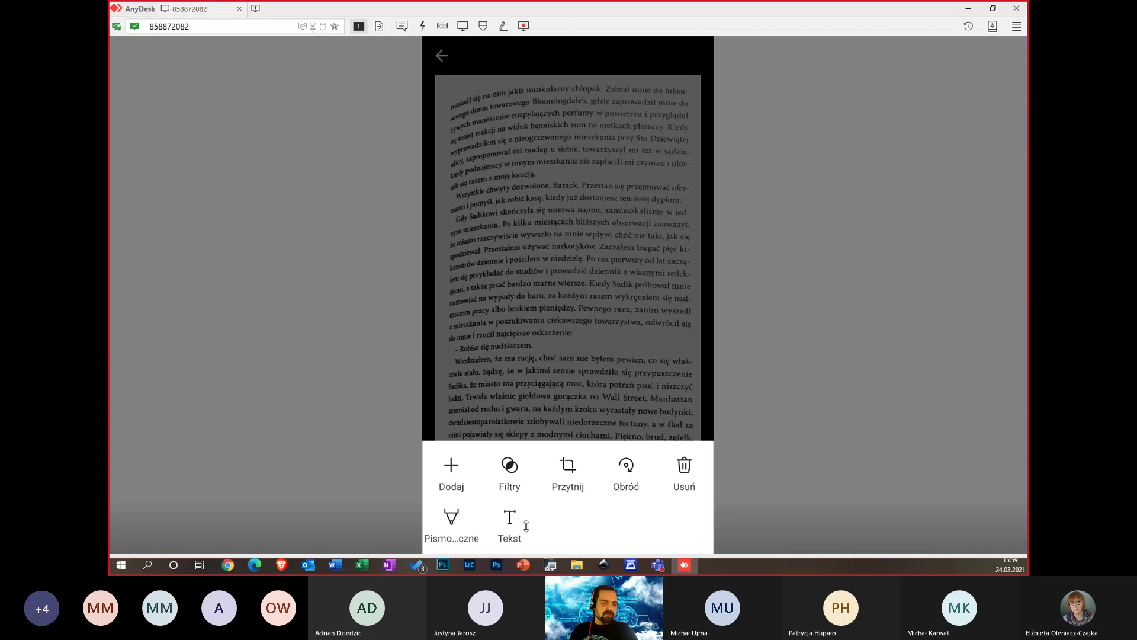
Finish editing the book page scan and save it as 'strona ksiazki' in Skaner.
{"action": "left_click", "coordinate": [526, 525]}
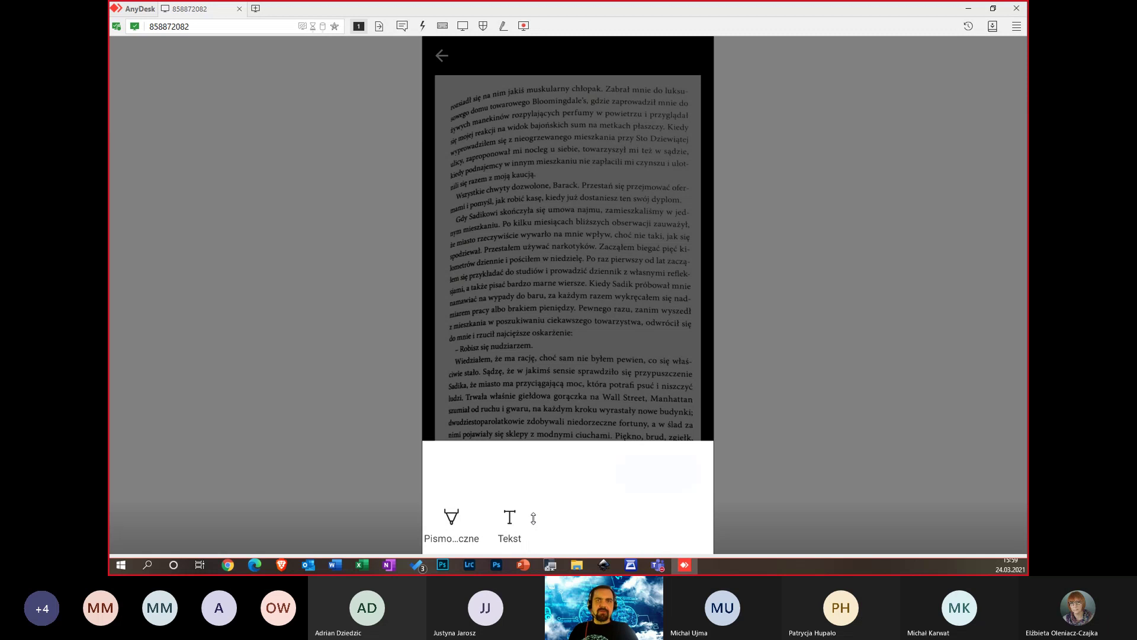
{"action": "left_click", "coordinate": [654, 524]}
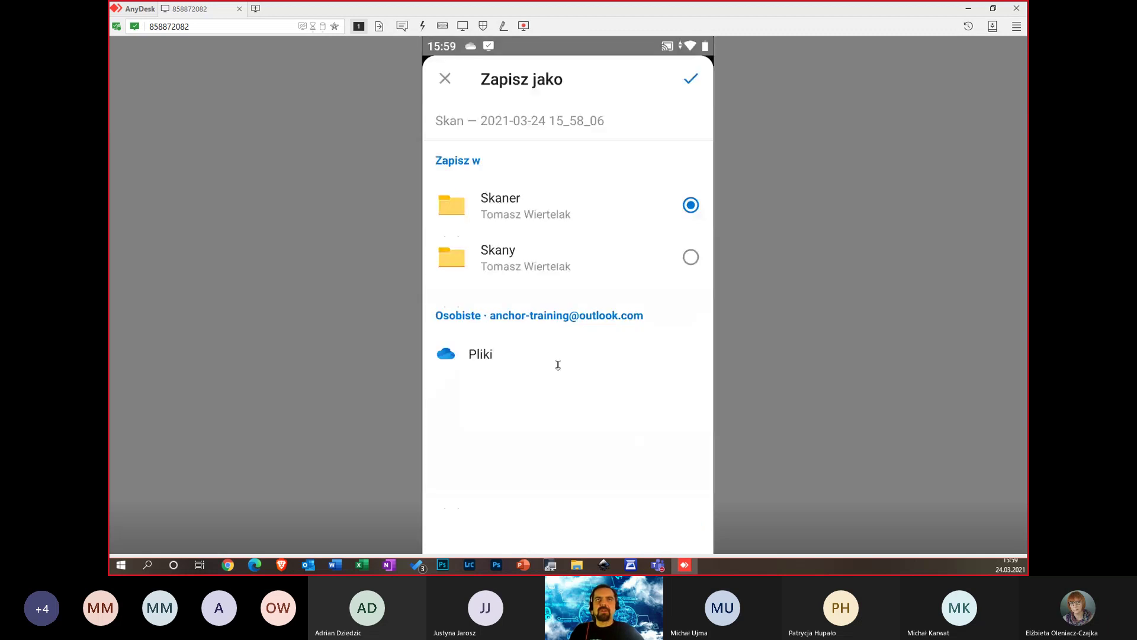
{"action": "left_click", "coordinate": [545, 130]}
{"action": "type", "text": "stor"}
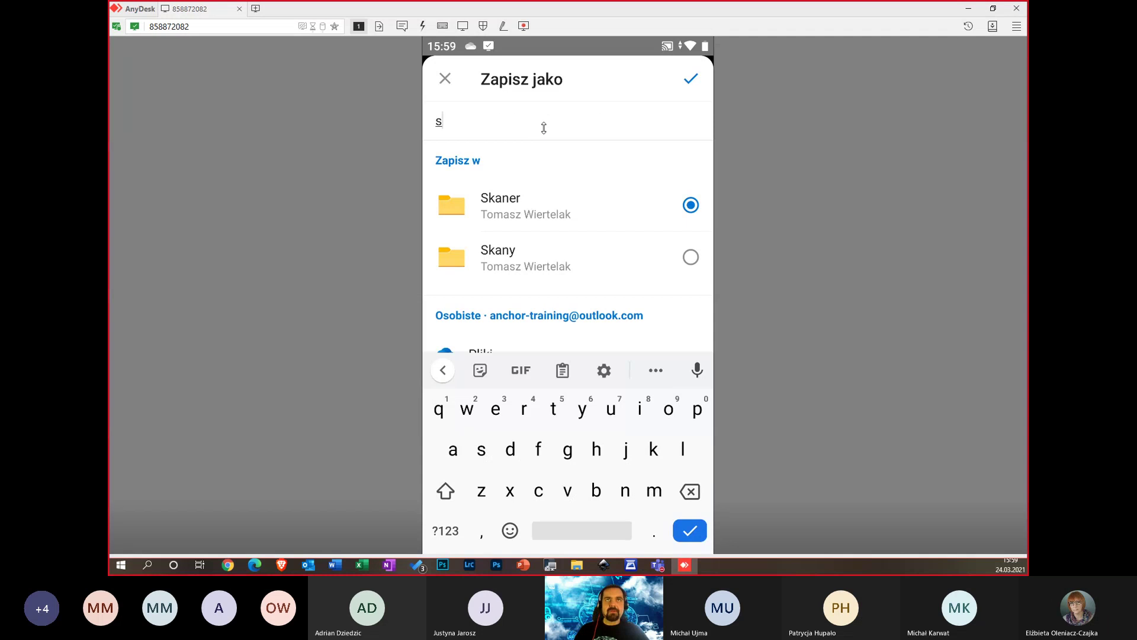
{"action": "key", "text": "BackSpace"}
{"action": "key", "text": "BackSpace"}
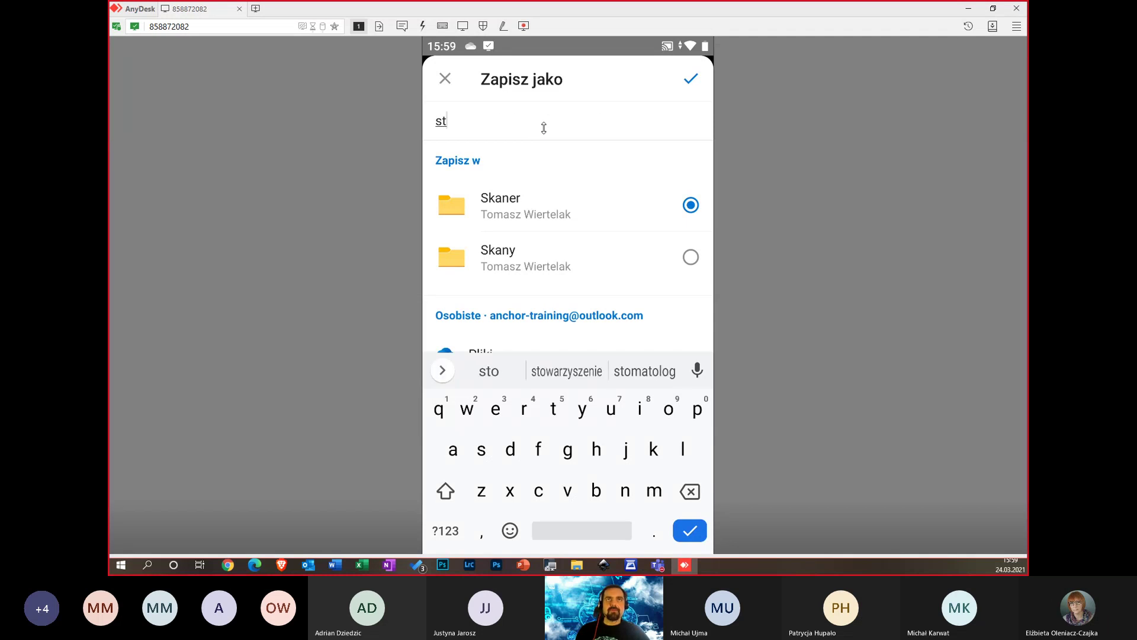
{"action": "type", "text": "rona ksiazki"}
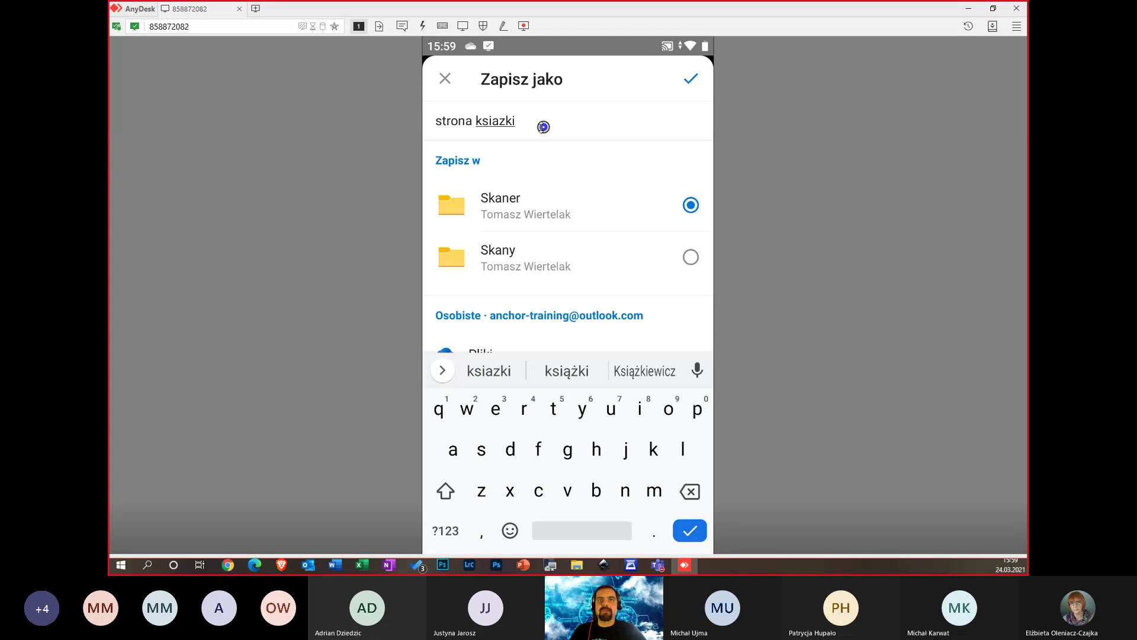
{"action": "left_click", "coordinate": [686, 78]}
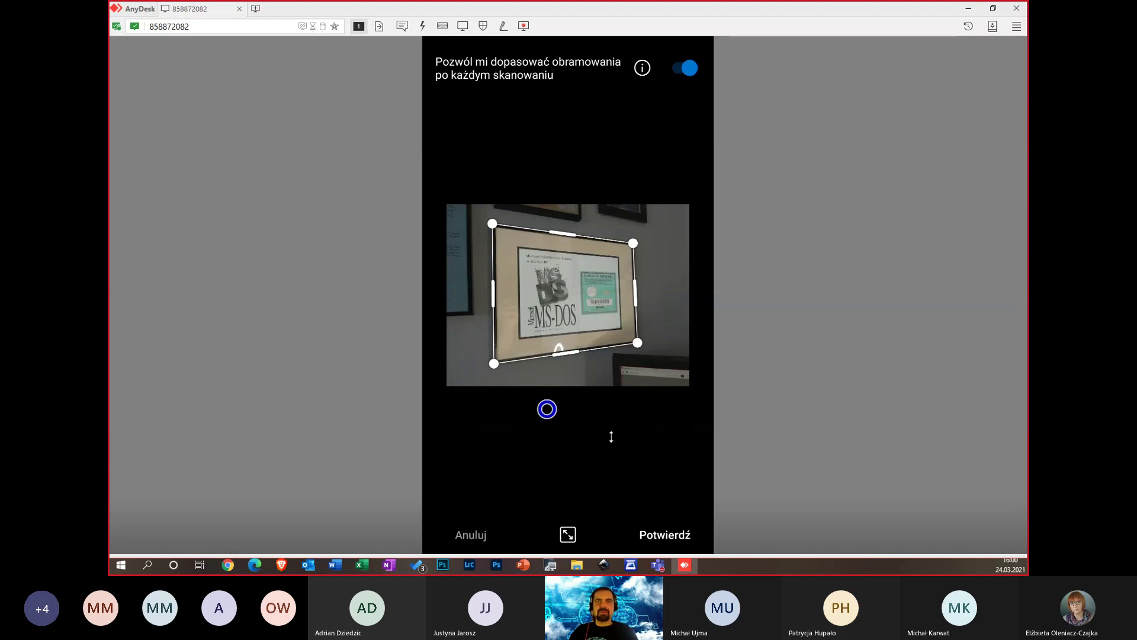
Confirm the crop of the framed MS-DOS certificate scan.
{"action": "left_click", "coordinate": [662, 535]}
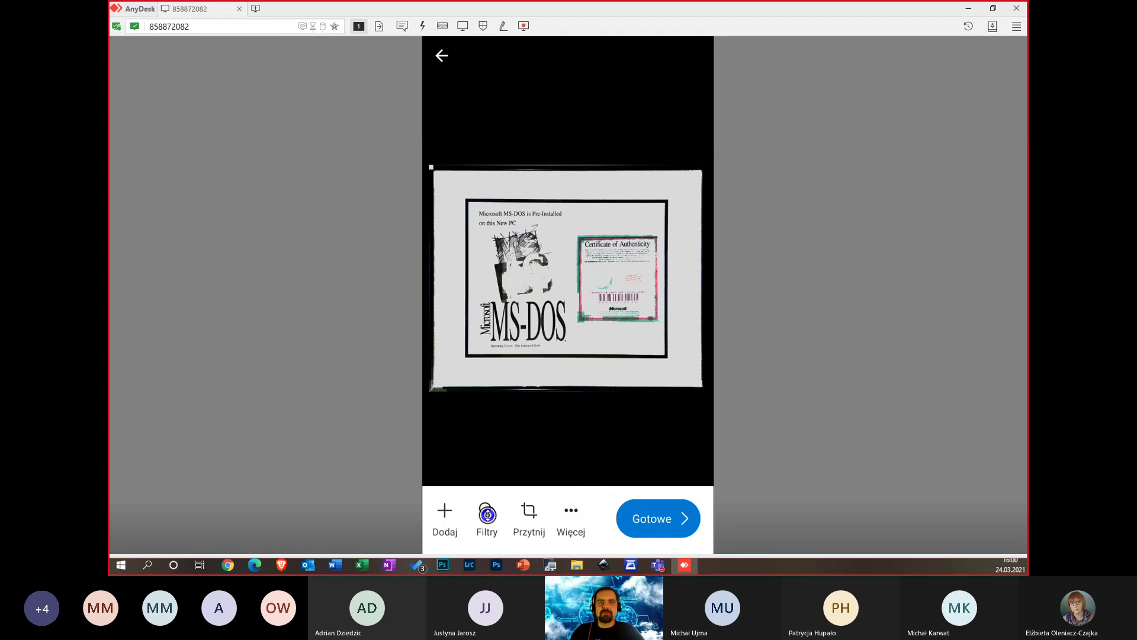
Apply the Rozjaśnienie filter to the certificate scan after trying grayscale.
{"action": "left_click", "coordinate": [487, 514]}
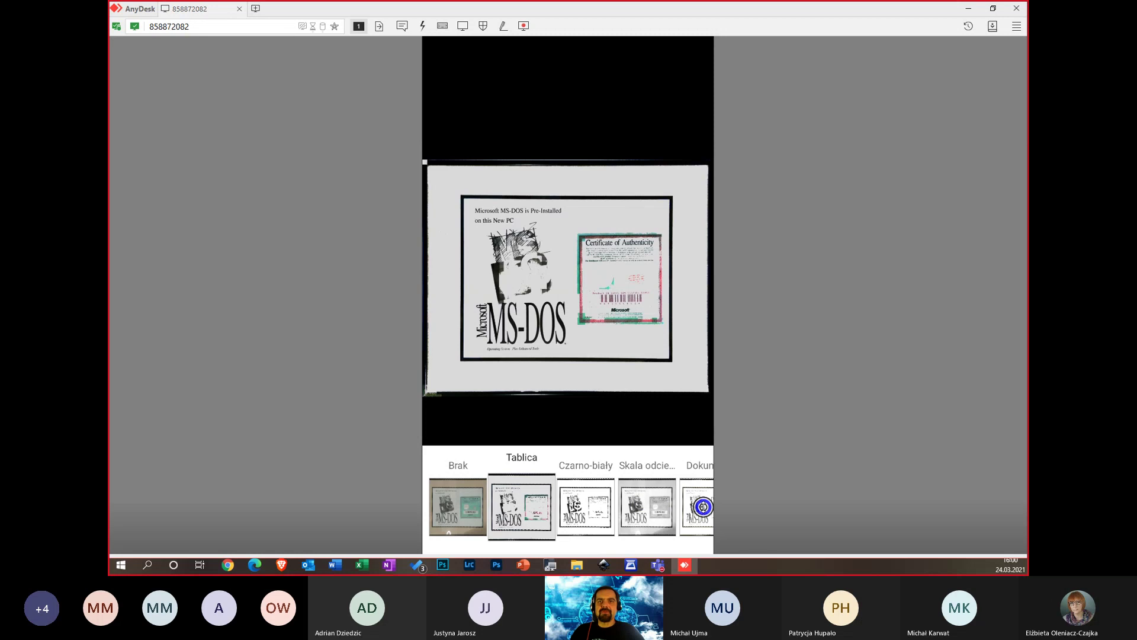
{"action": "left_click", "coordinate": [654, 511]}
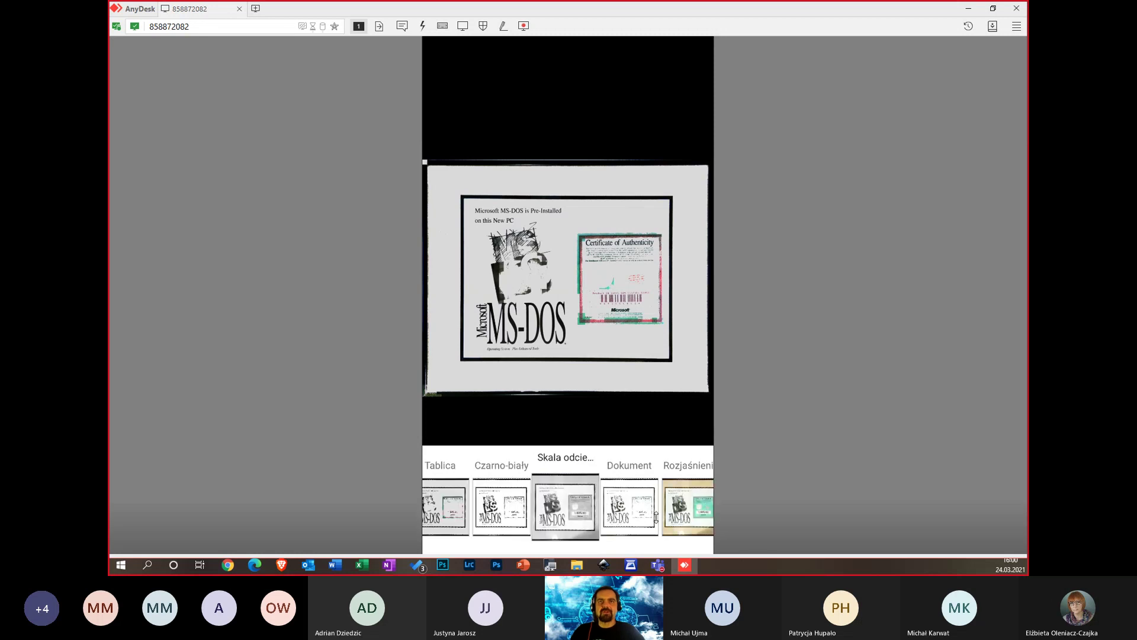
{"action": "left_click", "coordinate": [687, 507]}
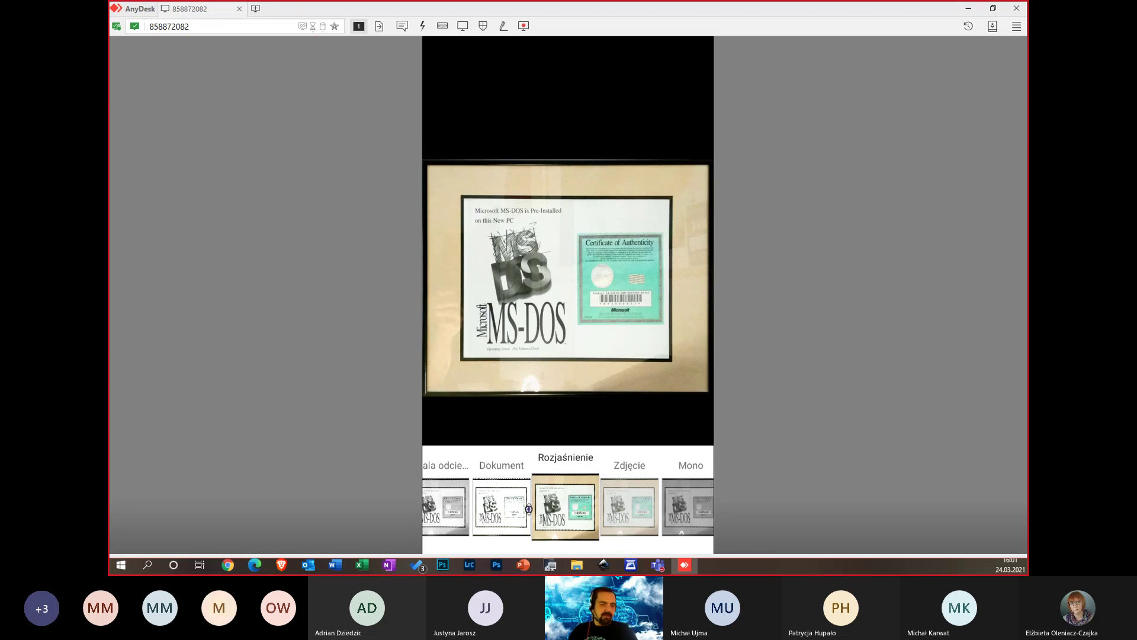
{"action": "left_click", "coordinate": [528, 508]}
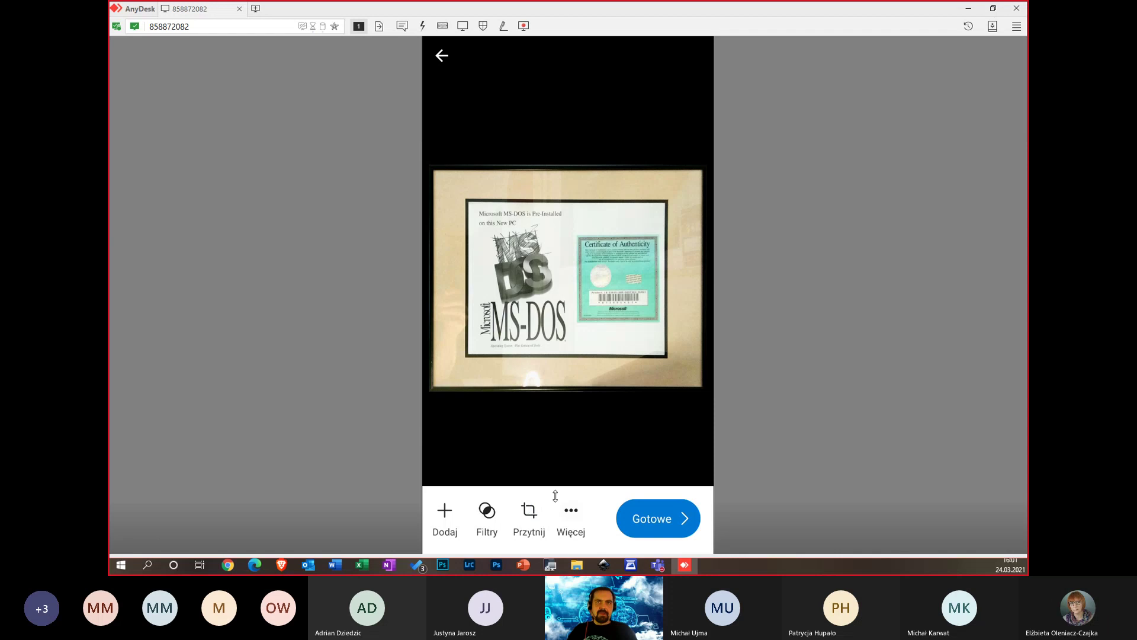
Save the certificate scan as 'Certyfikat' into the Skaner folder.
{"action": "left_click", "coordinate": [655, 513]}
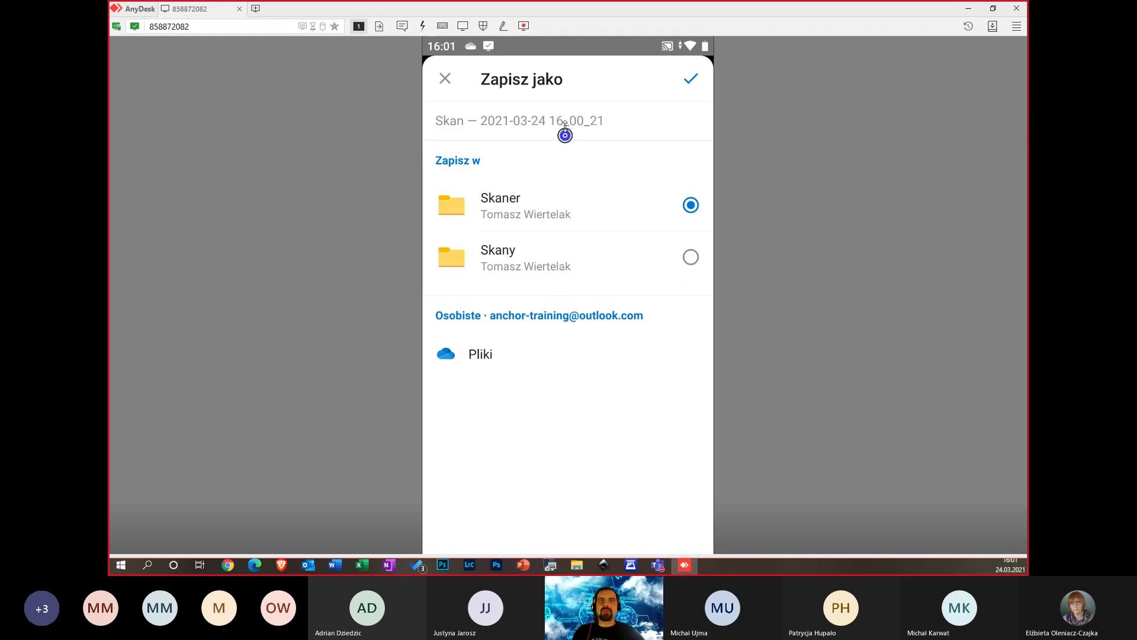
{"action": "left_click", "coordinate": [565, 120]}
{"action": "type", "text": "Cert"}
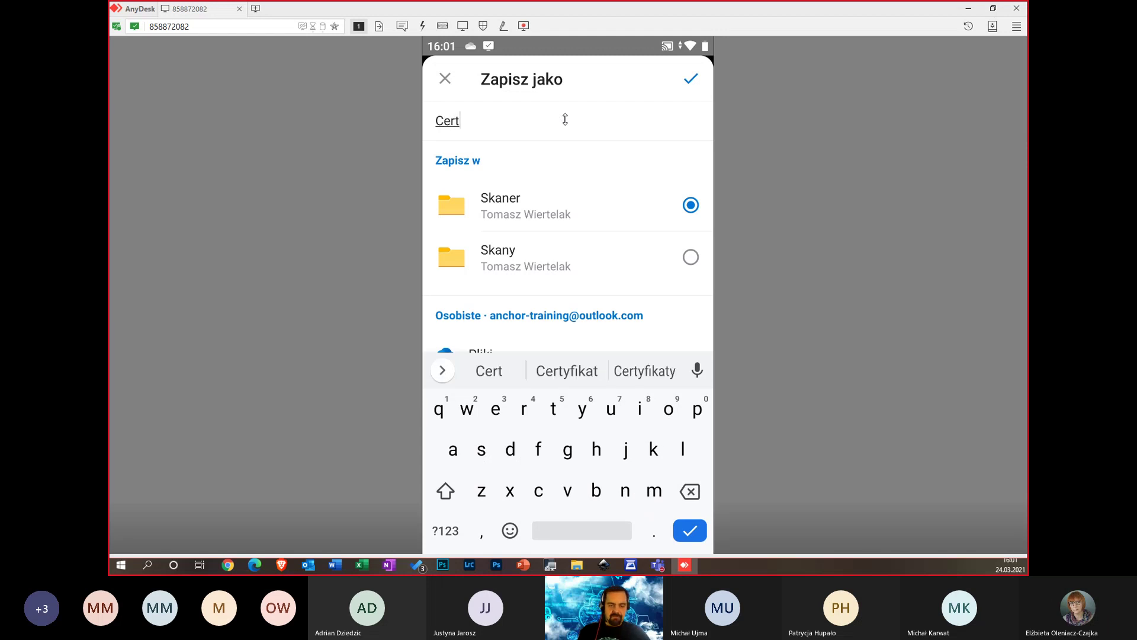
{"action": "type", "text": "yfikat"}
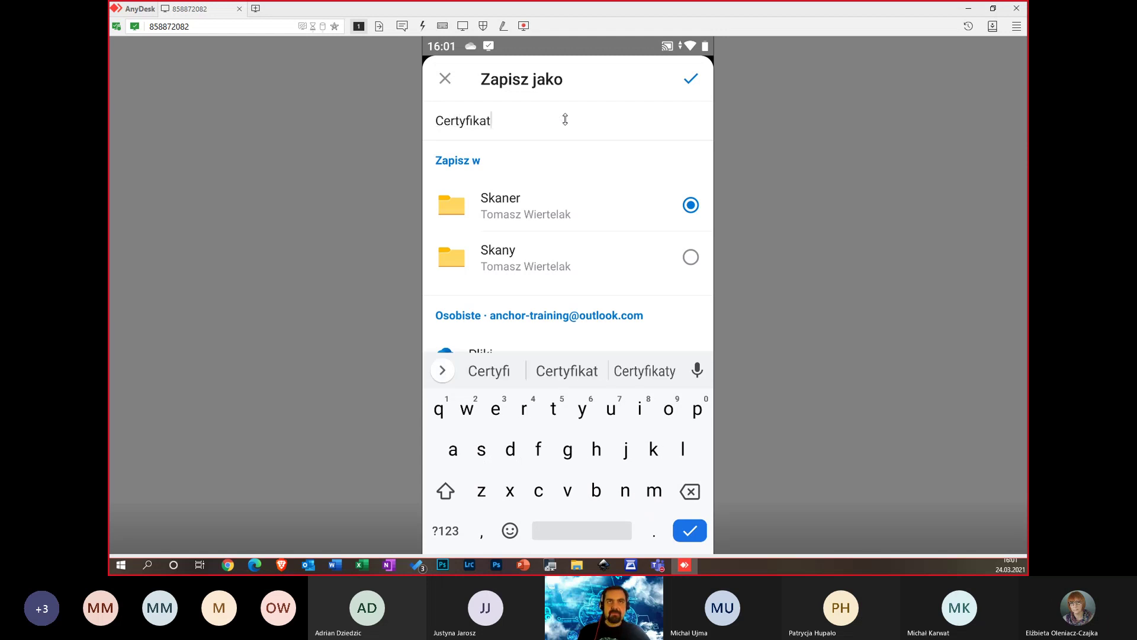
{"action": "left_click", "coordinate": [691, 79]}
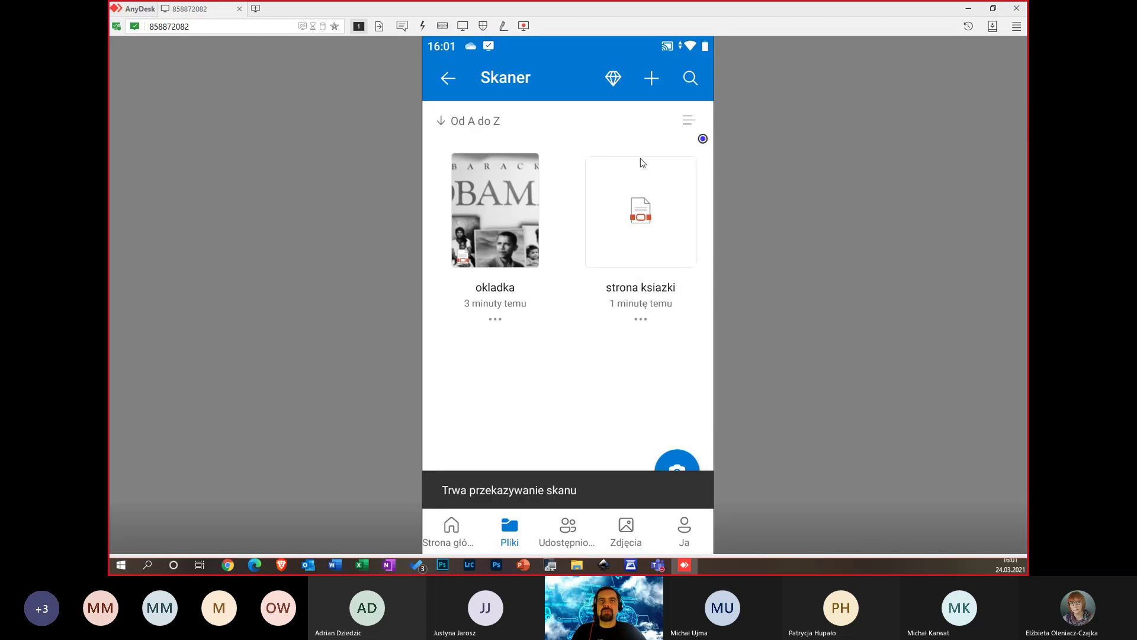
Let Certyfikat finish uploading to Skaner, then return to the top-level Pliki list.
{"action": "left_click", "coordinate": [611, 372]}
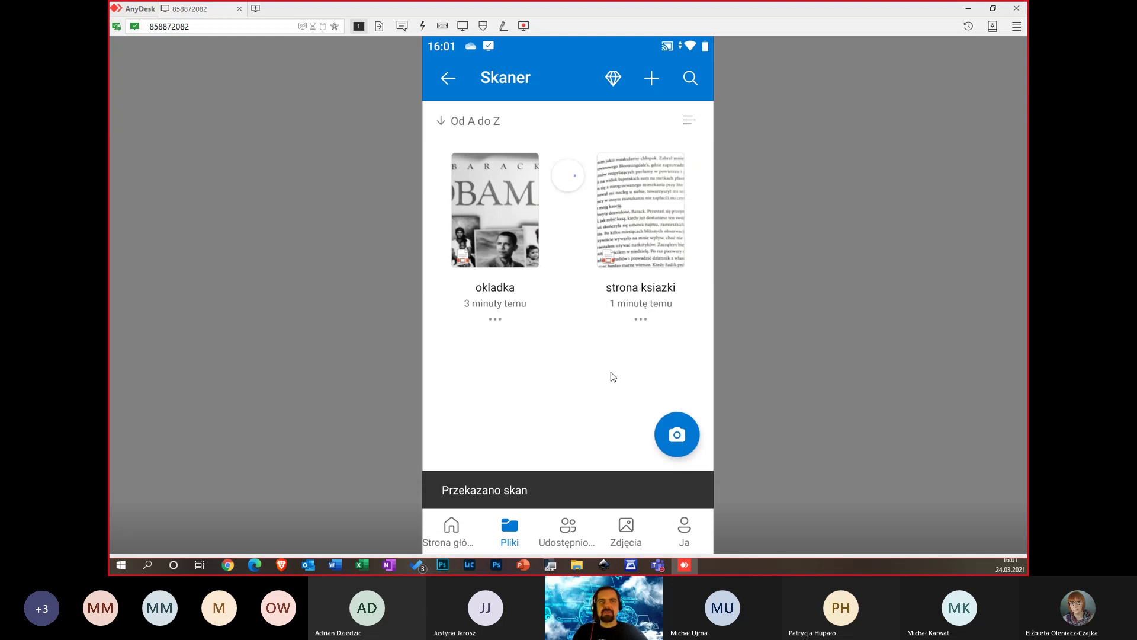
{"action": "left_click", "coordinate": [540, 351]}
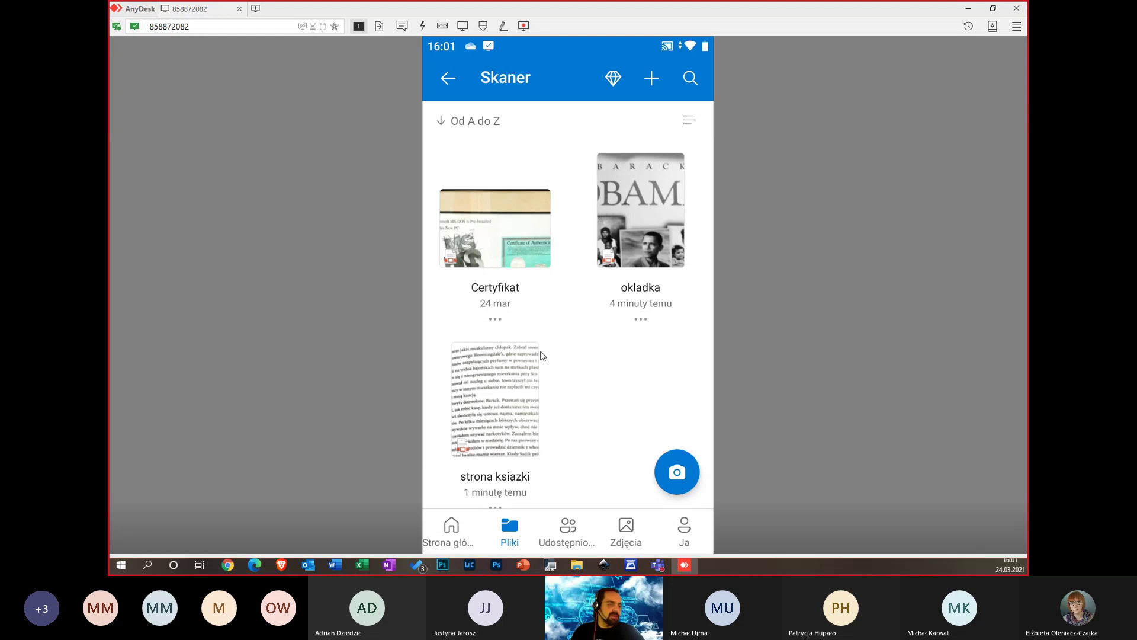
{"action": "left_click", "coordinate": [534, 344]}
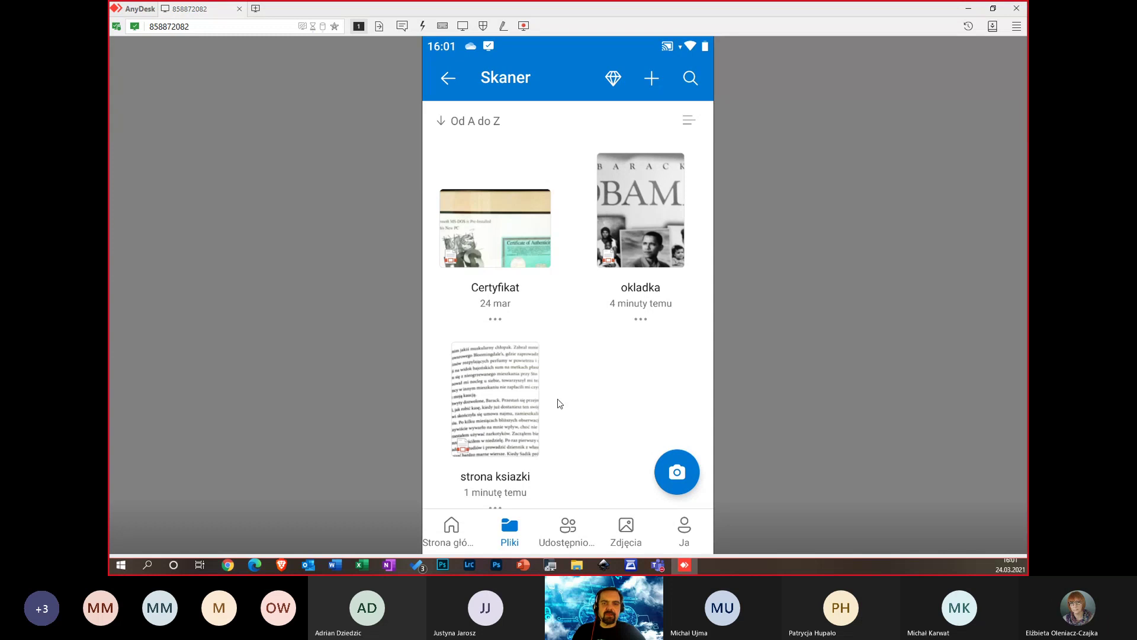
{"action": "left_click", "coordinate": [565, 544]}
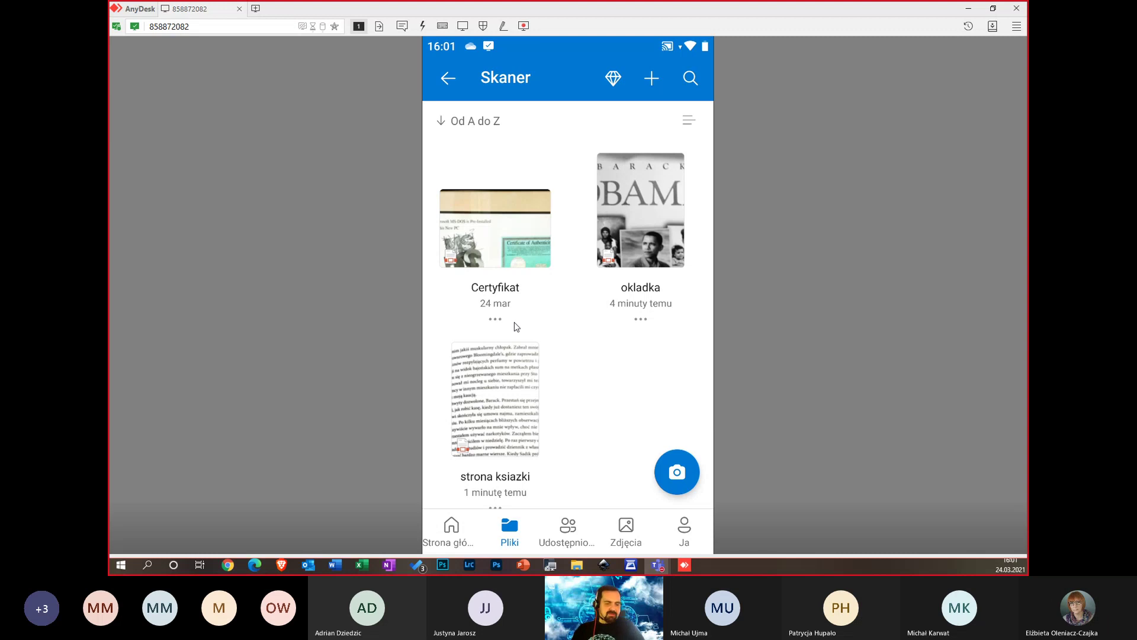
{"action": "left_click", "coordinate": [515, 323]}
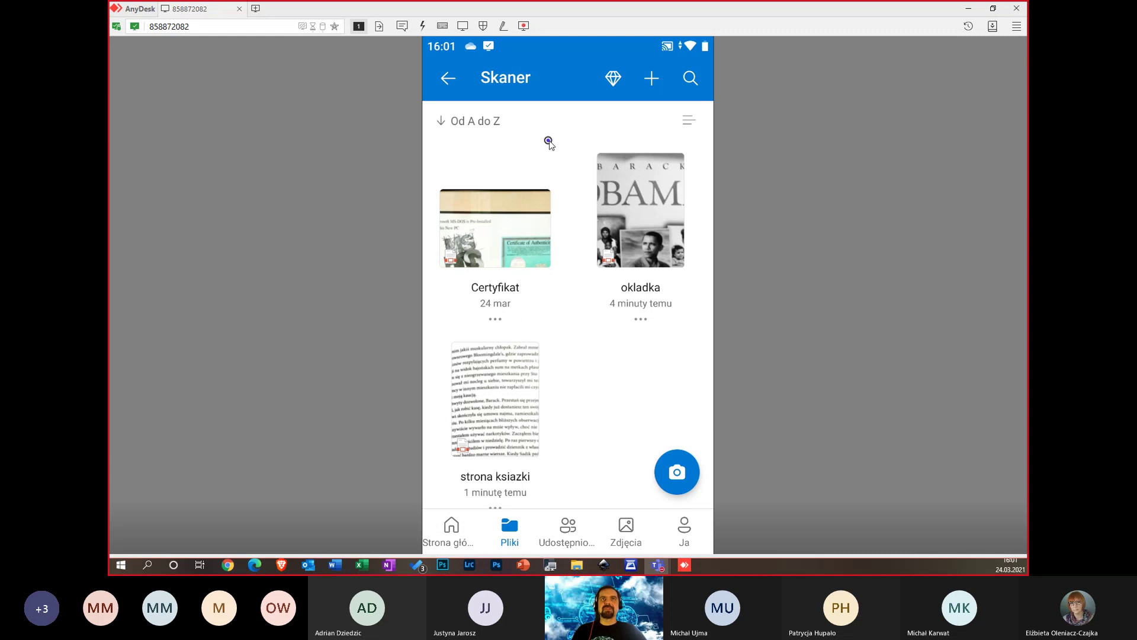
{"action": "left_click", "coordinate": [463, 97]}
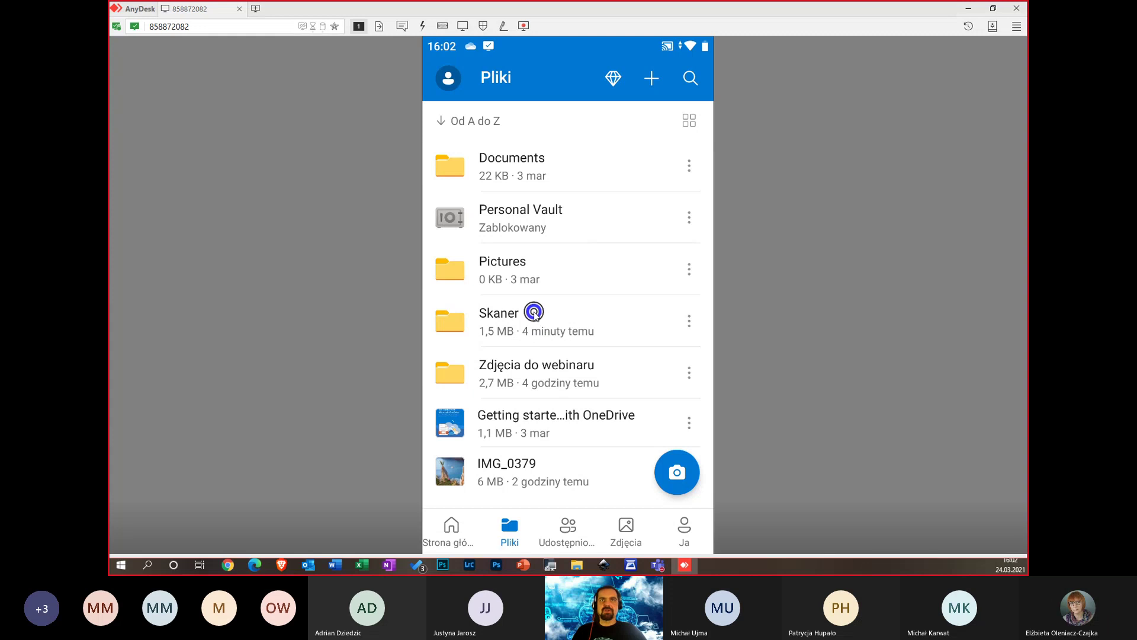
Minimize AnyDesk and open strona ksiazki.pdf from Skaner in OneDrive on the web.
{"action": "left_click", "coordinate": [969, 9]}
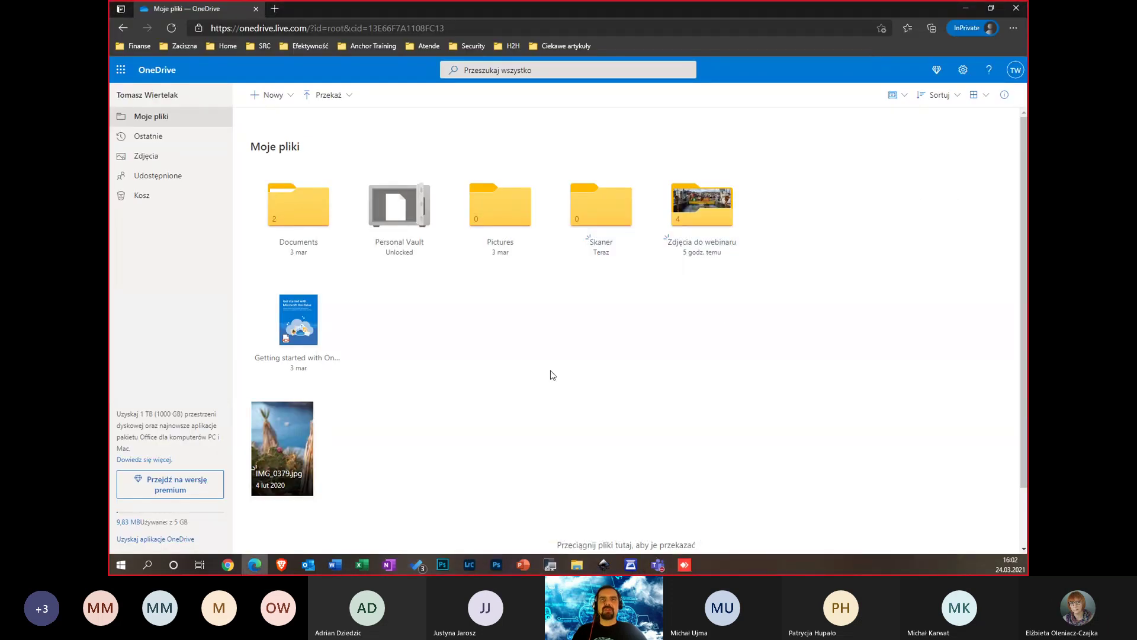
{"action": "left_click", "coordinate": [506, 225]}
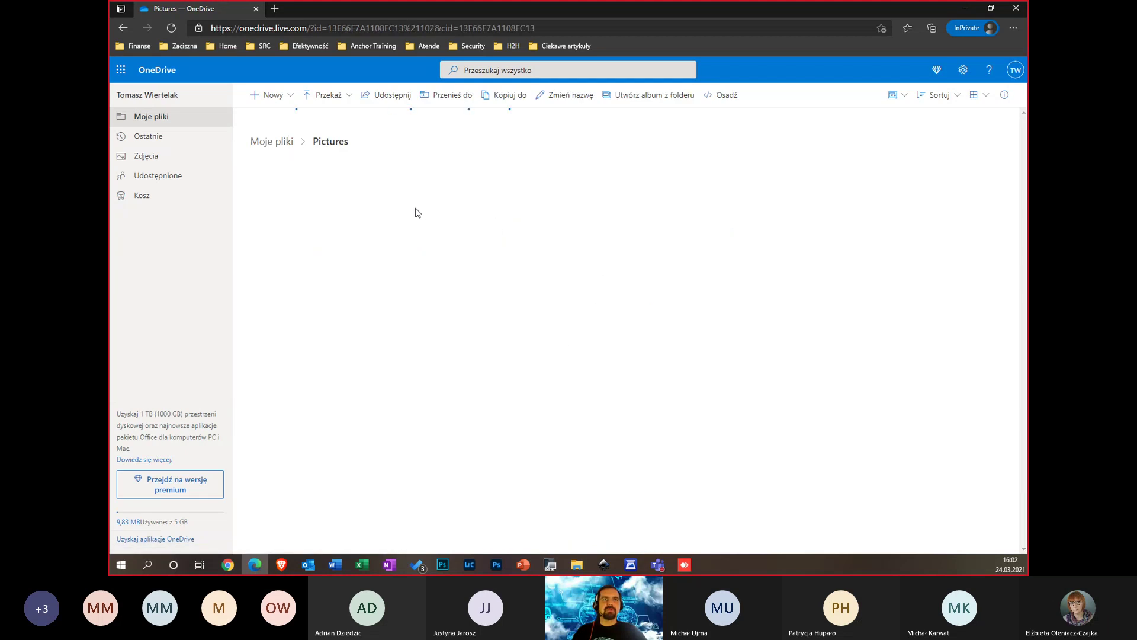
{"action": "left_click", "coordinate": [271, 142]}
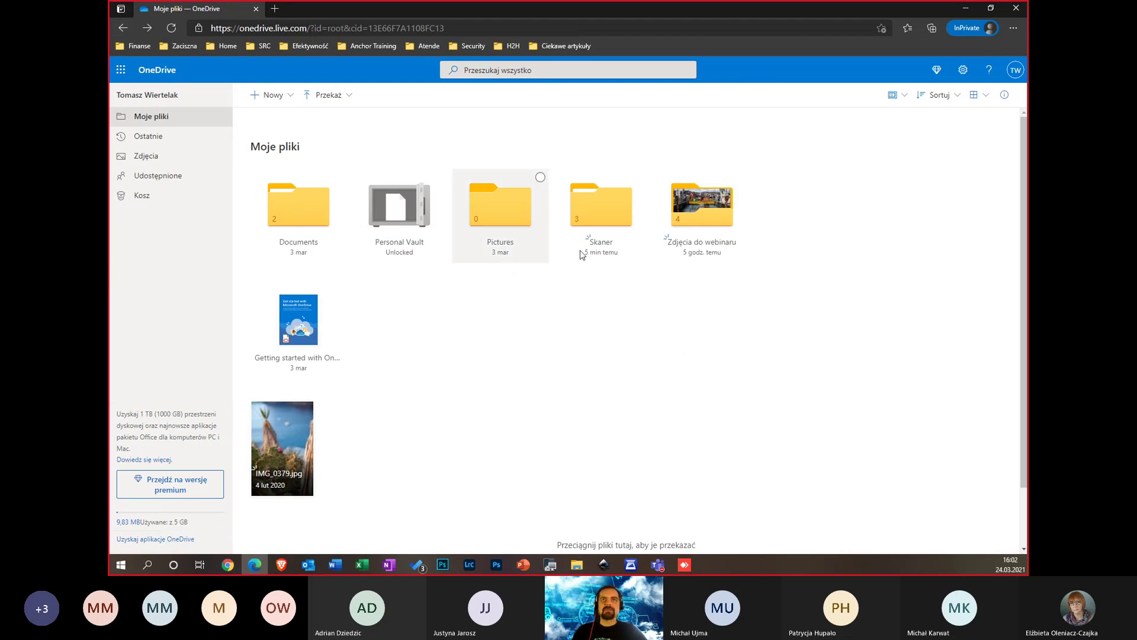
{"action": "left_click", "coordinate": [606, 215]}
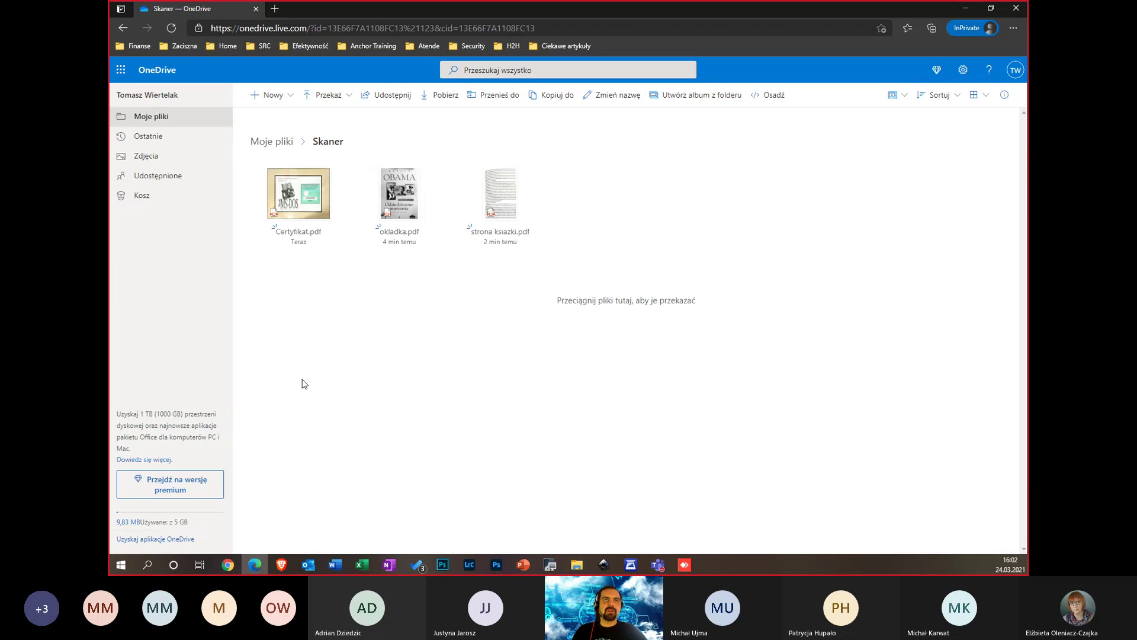
{"action": "left_click", "coordinate": [516, 201]}
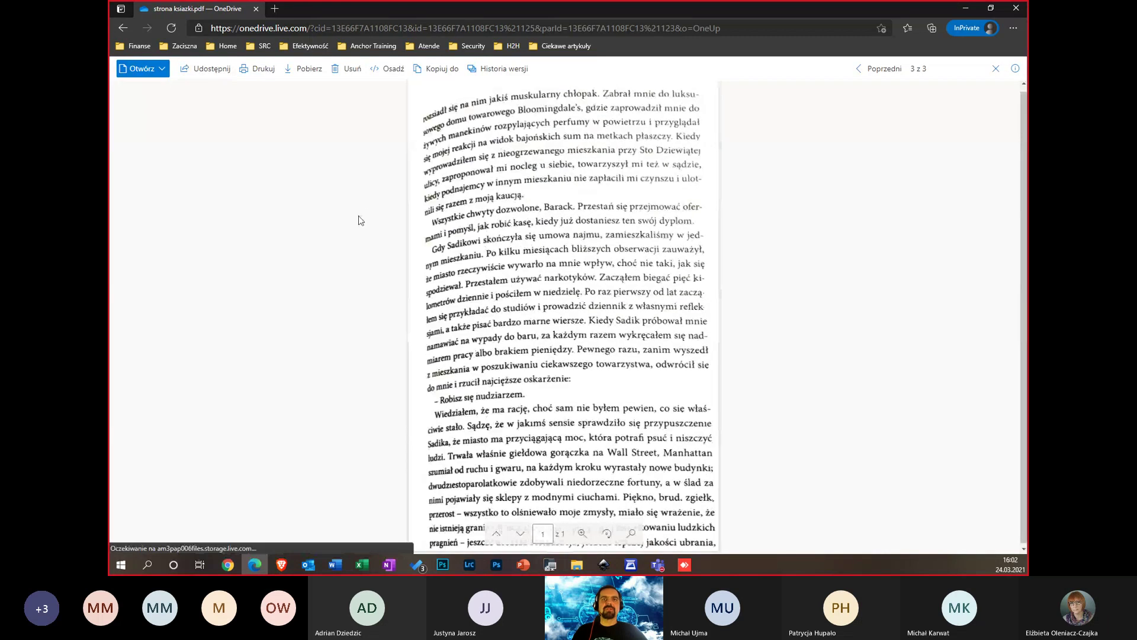
Select all the text on the strona ksiazki.pdf page, then close the viewer.
{"action": "left_click", "coordinate": [163, 74]}
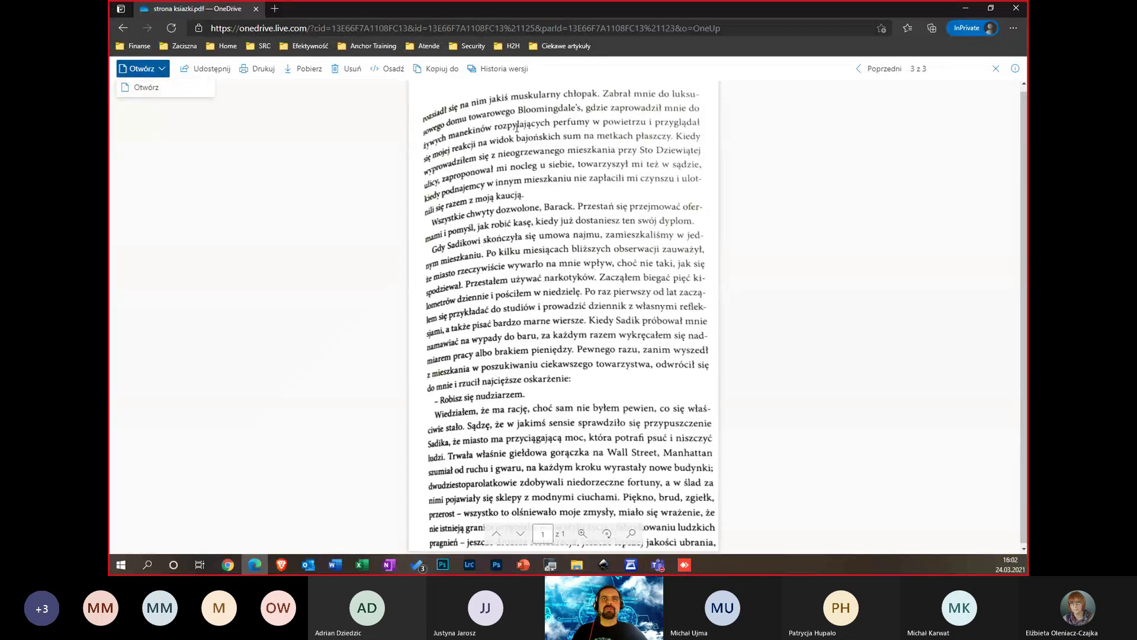
{"action": "left_click_drag", "start_coordinate": [530, 148], "coordinate": [502, 169]}
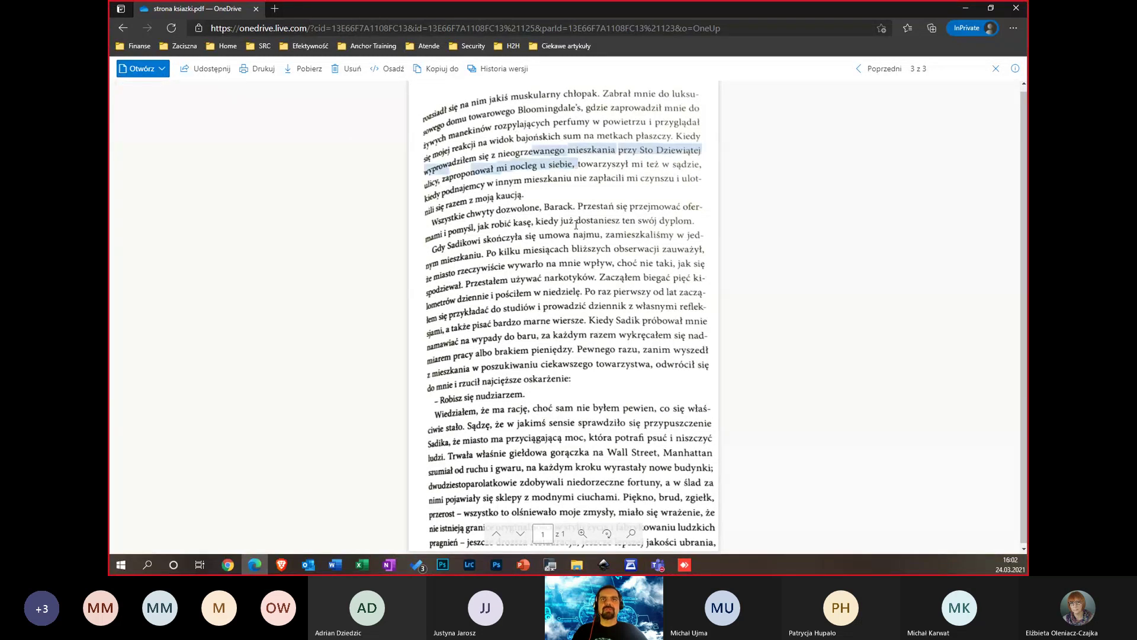
{"action": "left_click_drag", "start_coordinate": [560, 222], "coordinate": [544, 206]}
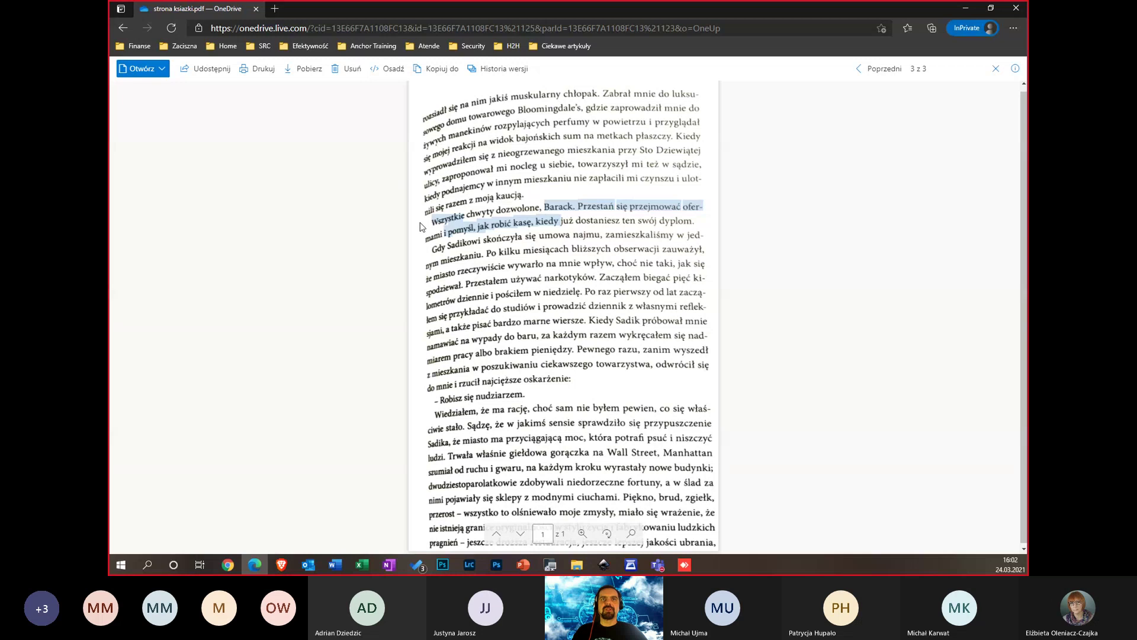
{"action": "left_click_drag", "start_coordinate": [433, 112], "coordinate": [489, 169]}
{"action": "left_click", "coordinate": [488, 169]}
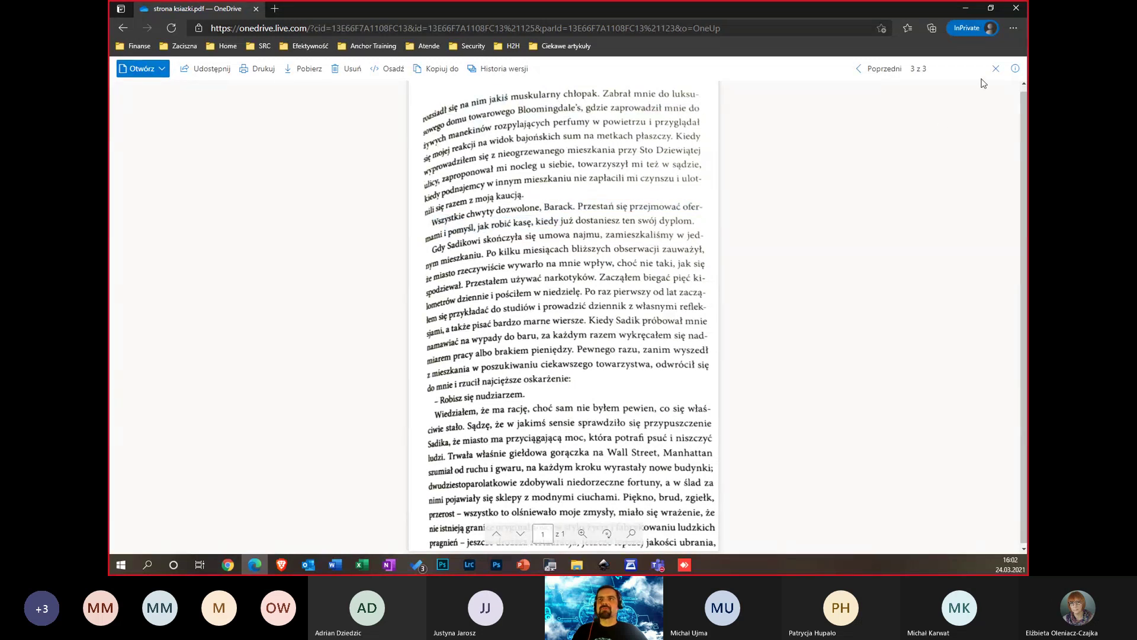
{"action": "left_click_drag", "start_coordinate": [424, 123], "coordinate": [457, 123]}
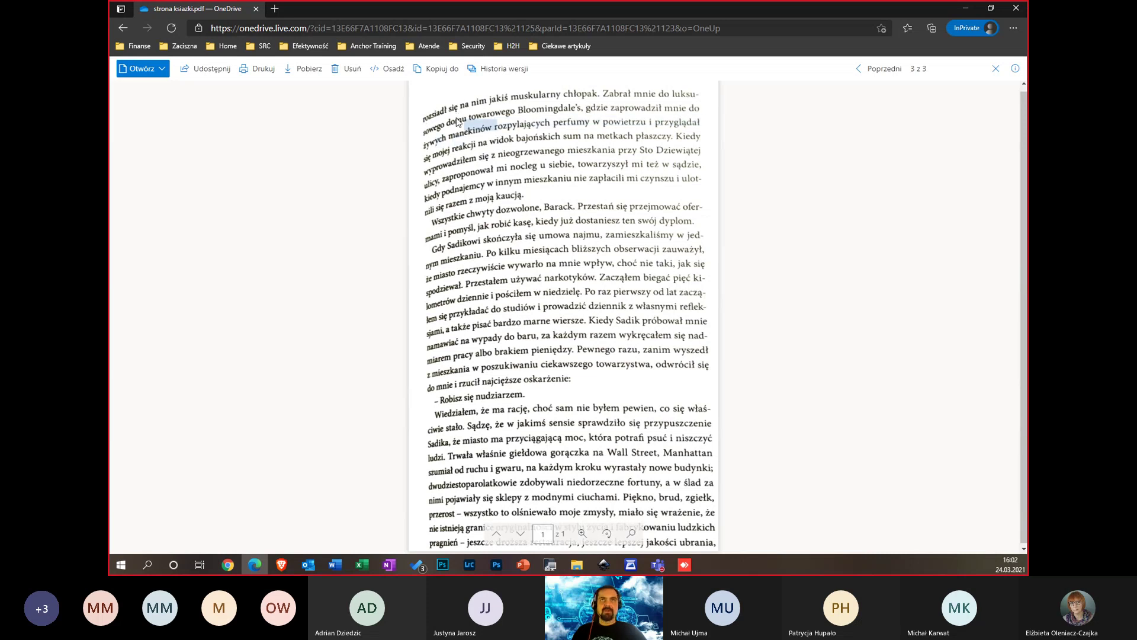
{"action": "key", "text": "ctrl+a"}
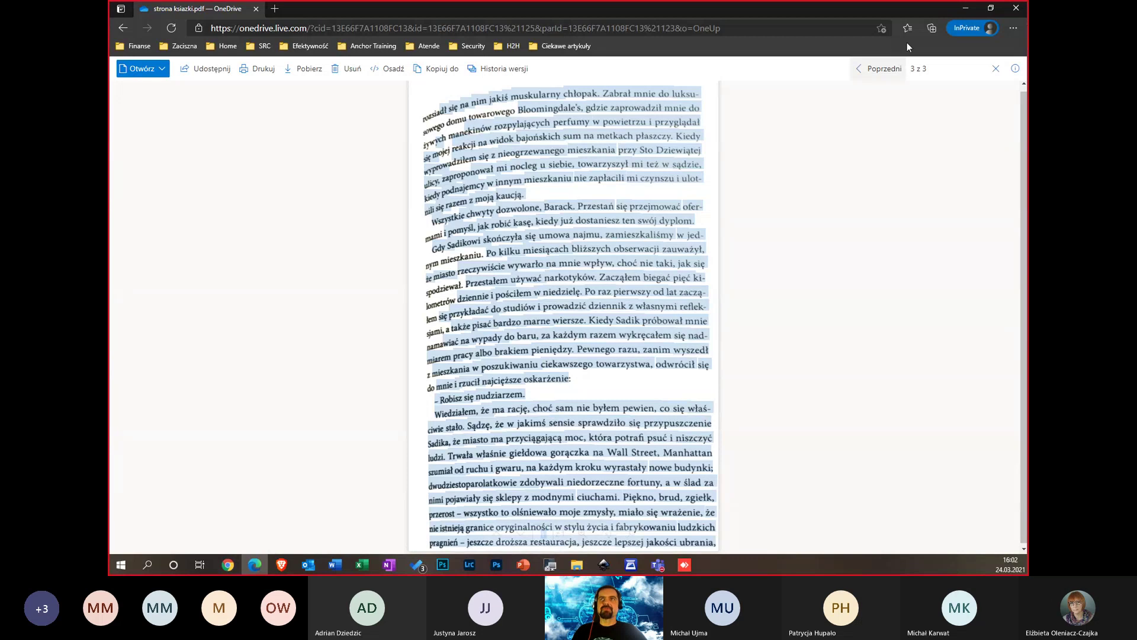
{"action": "left_click", "coordinate": [995, 71]}
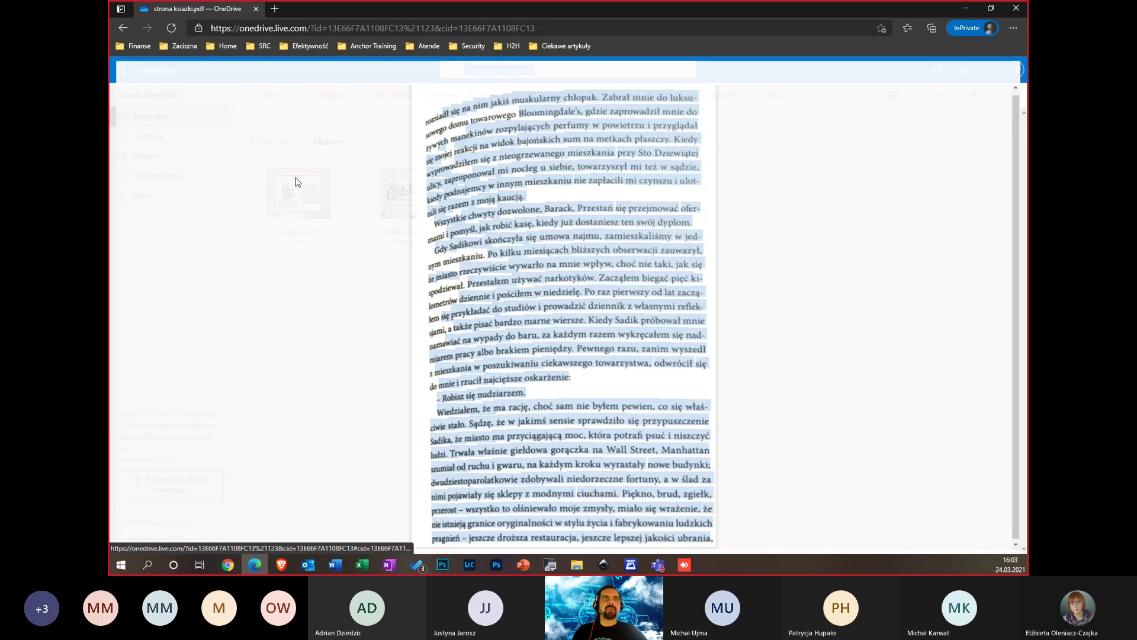
Create a new Word document in Skaner and paste the copied book-page text into it.
{"action": "left_click", "coordinate": [281, 97]}
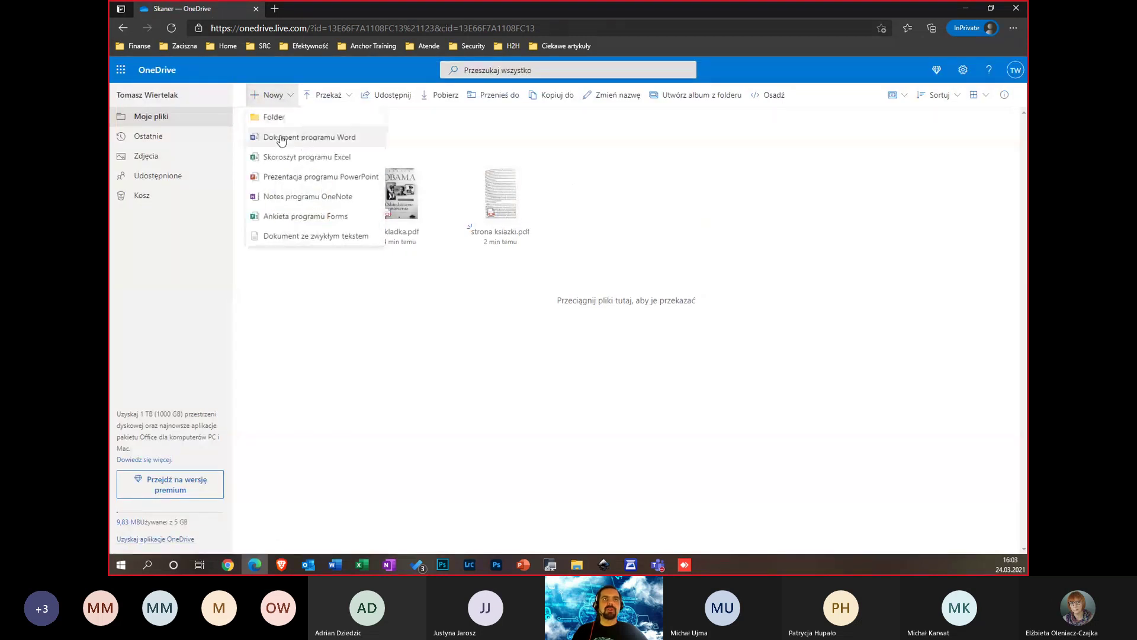
{"action": "left_click", "coordinate": [284, 136]}
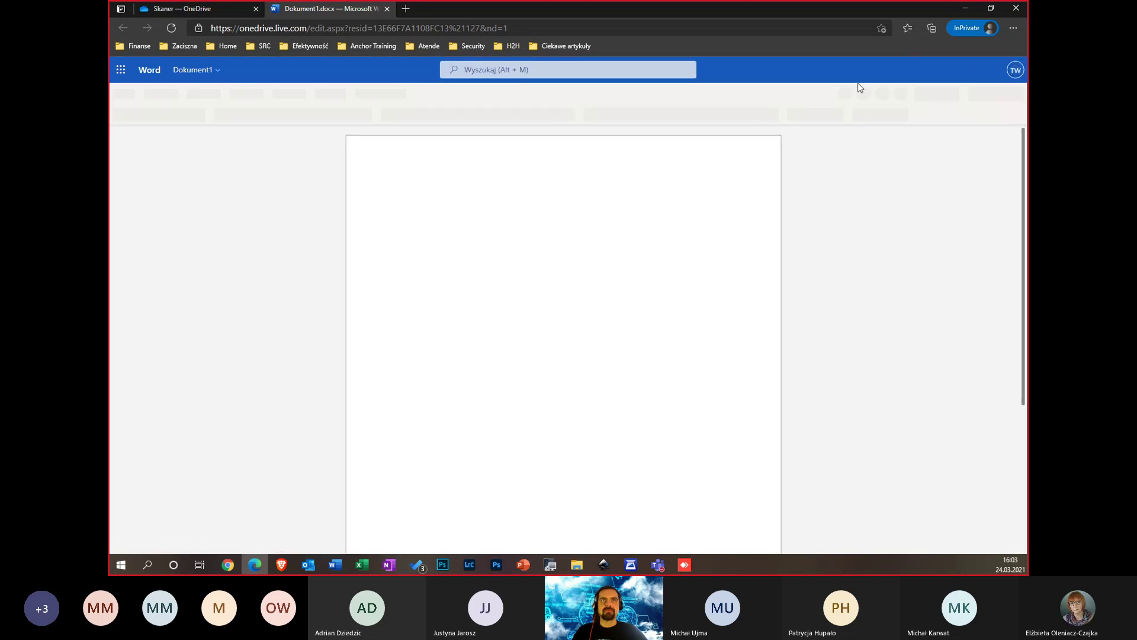
{"action": "key", "text": "ctrl+v"}
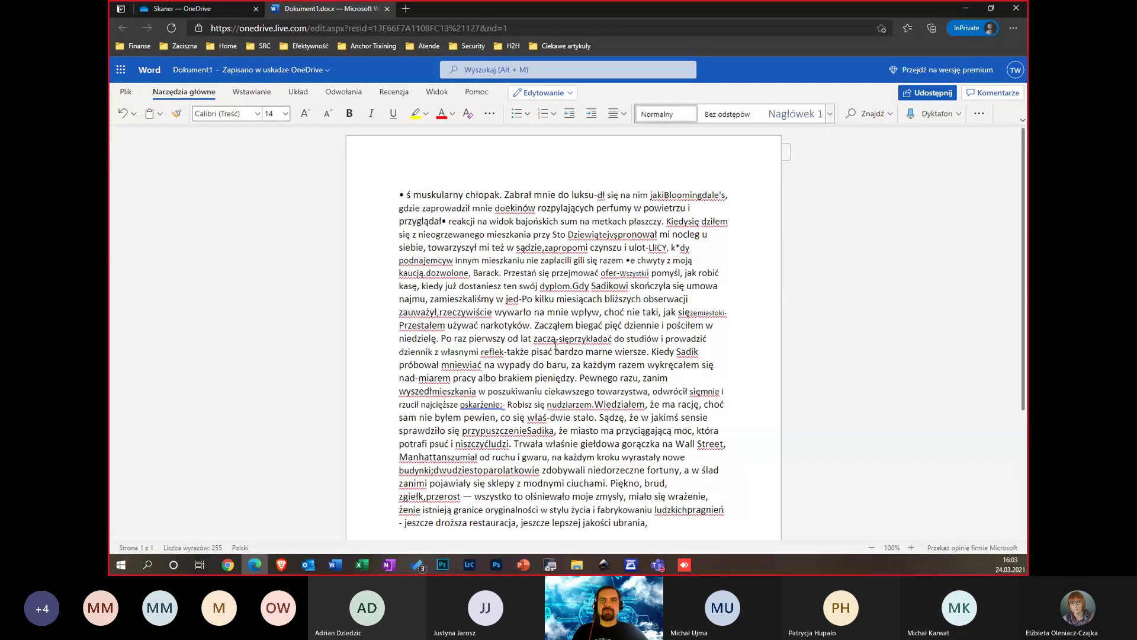
{"action": "left_click", "coordinate": [555, 344]}
{"action": "scroll", "coordinate": [527, 378], "scroll_direction": "down", "scroll_amount": 3}
{"action": "scroll", "coordinate": [544, 332], "scroll_direction": "up", "scroll_amount": 3}
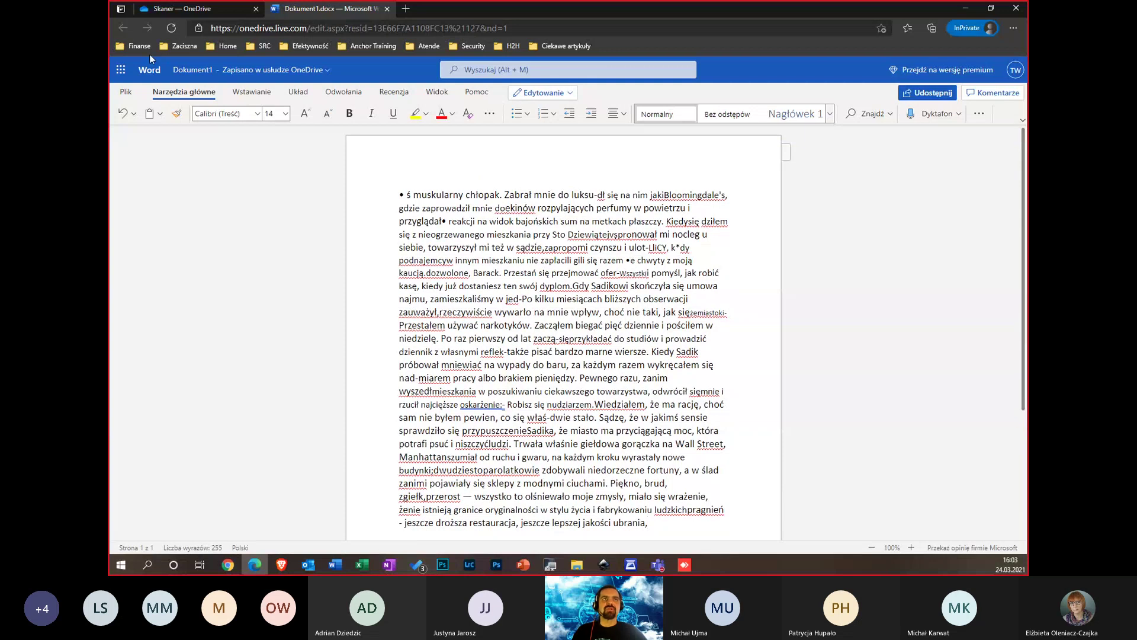
Rename Dokument1 to 'Zeskanowane po OCR' and return to the Skaner tab.
{"action": "left_click", "coordinate": [248, 70]}
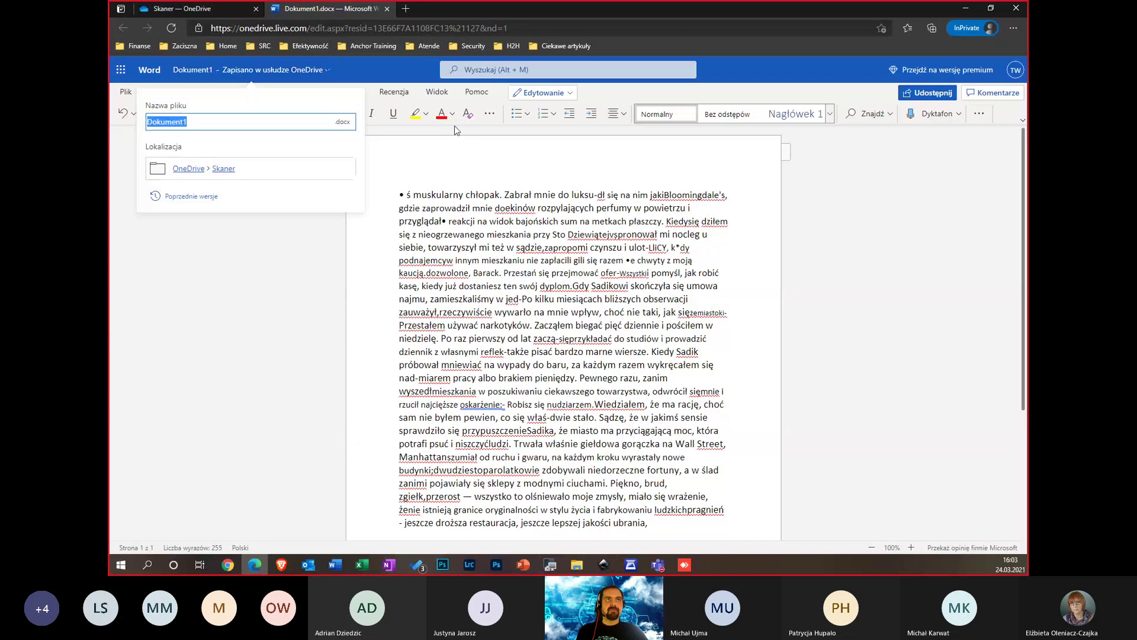
{"action": "type", "text": "Zeskanow"}
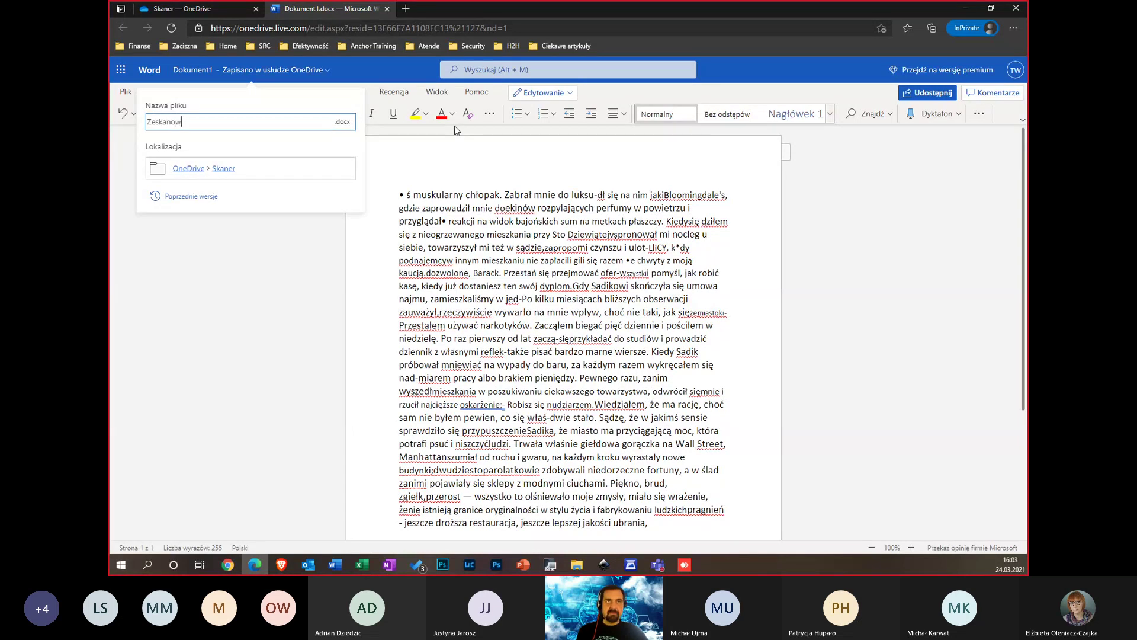
{"action": "type", "text": "ane po OCR"}
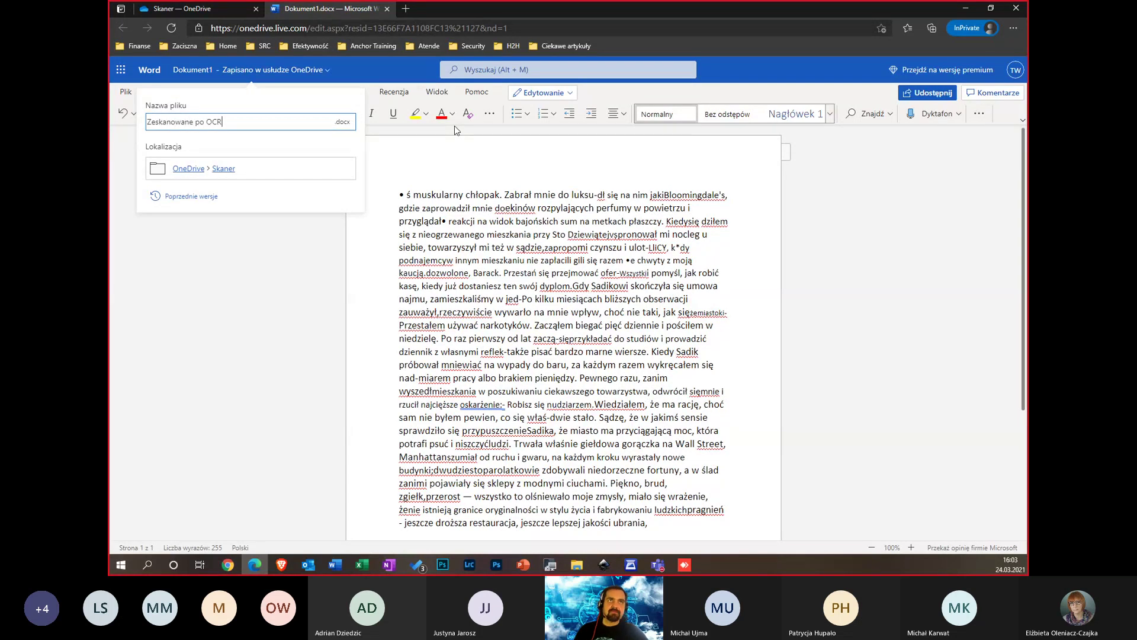
{"action": "left_click", "coordinate": [191, 239]}
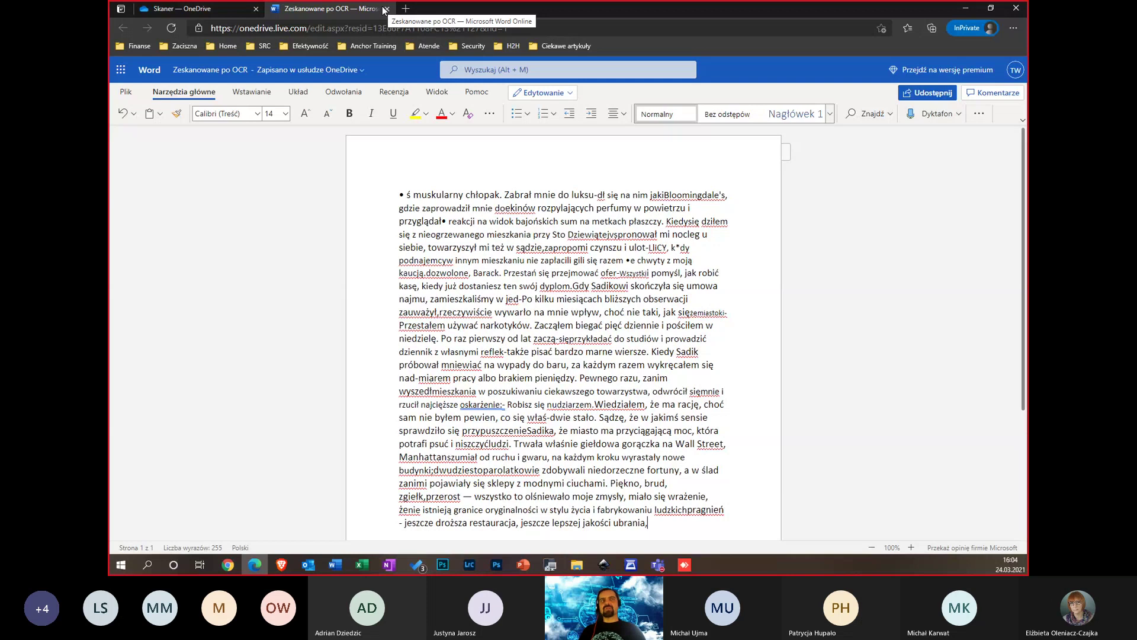
{"action": "left_click", "coordinate": [213, 8]}
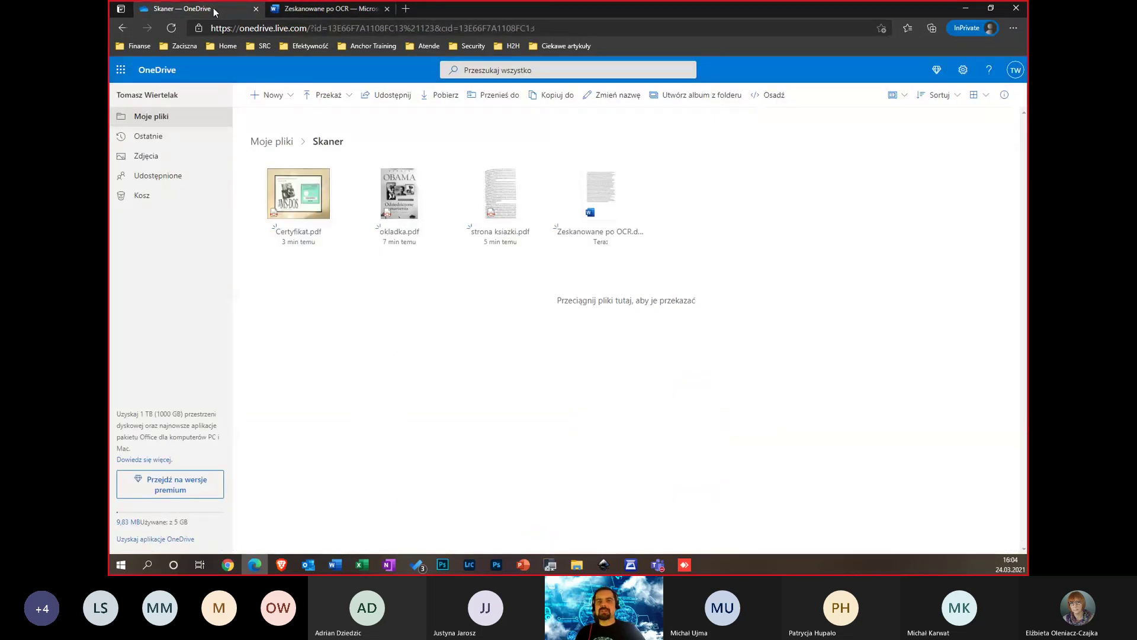
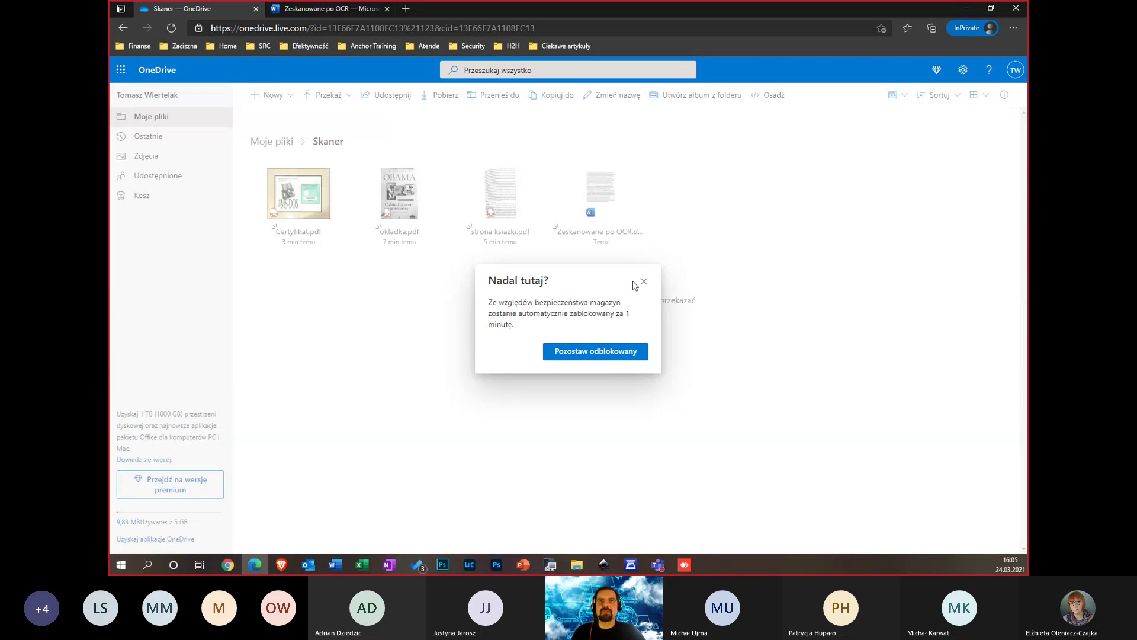
Dismiss the inactivity warning, then create and copy an edit link for the Skaner folder.
{"action": "left_click", "coordinate": [644, 282]}
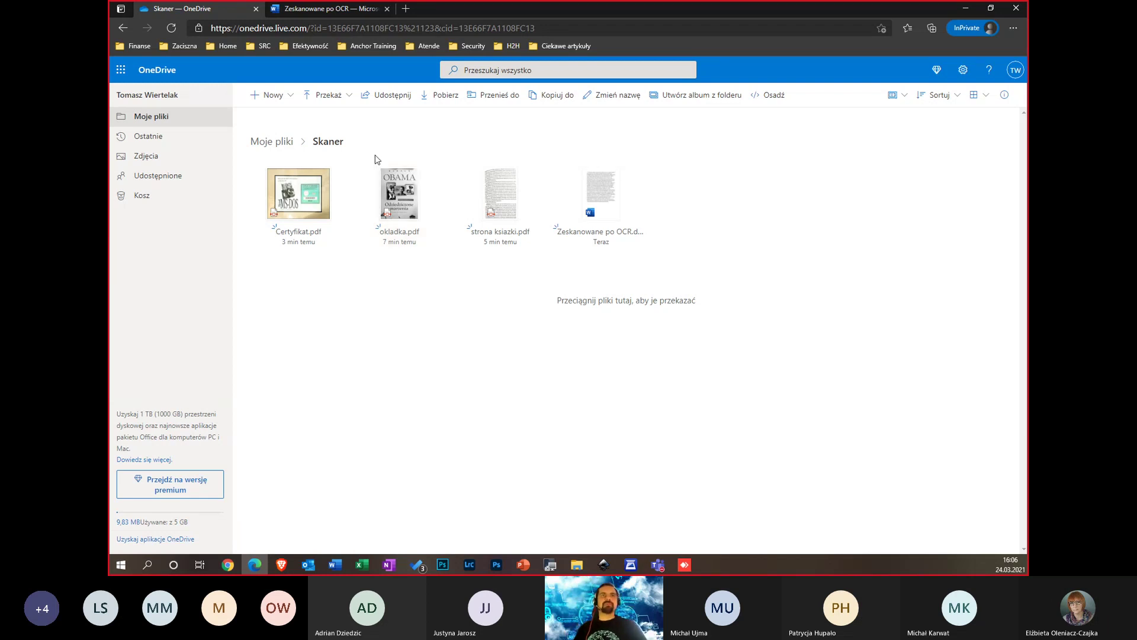
{"action": "left_click", "coordinate": [391, 96]}
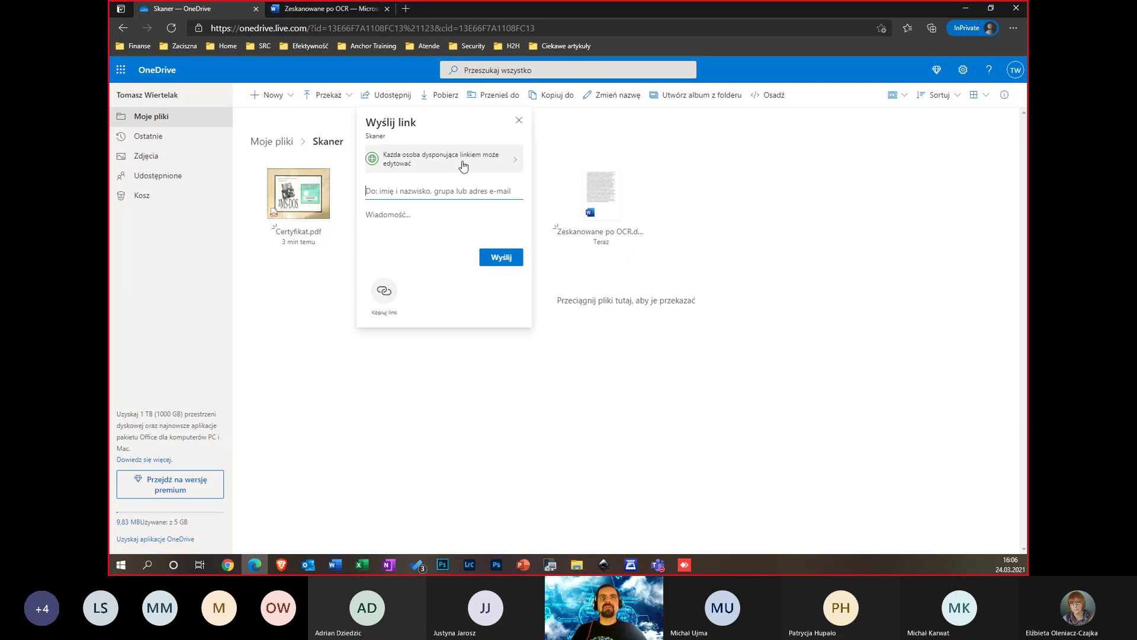
{"action": "left_click", "coordinate": [389, 295]}
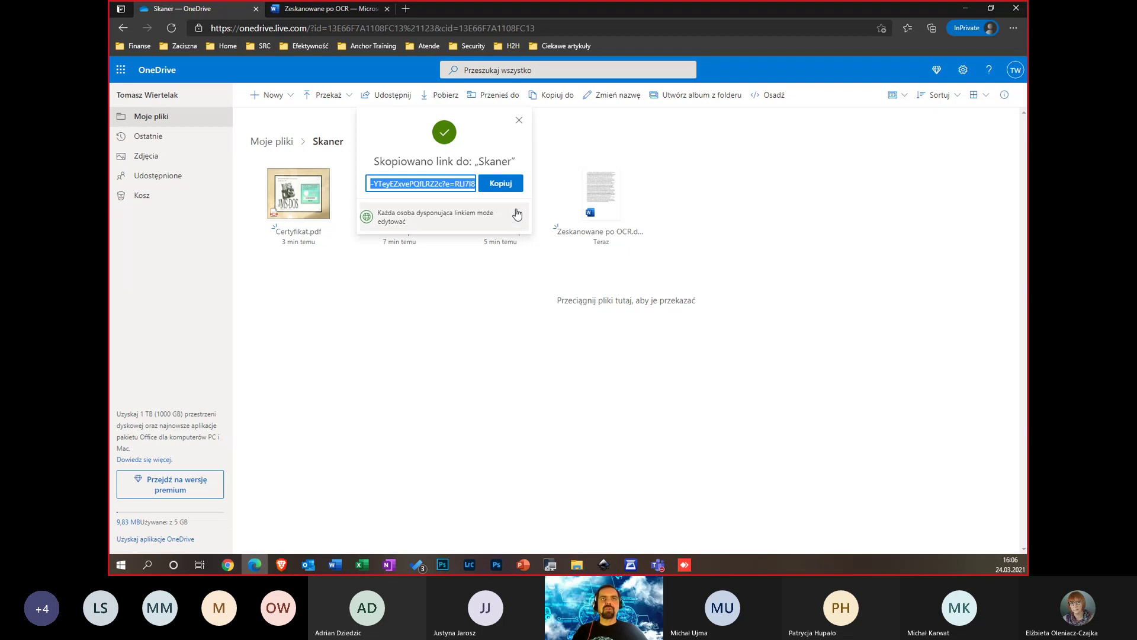
{"action": "left_click", "coordinate": [519, 120]}
Send the Skaner folder to the recipient's e-mail with the note 'To sa dane na szybko skanowane'.
{"action": "left_click", "coordinate": [393, 95]}
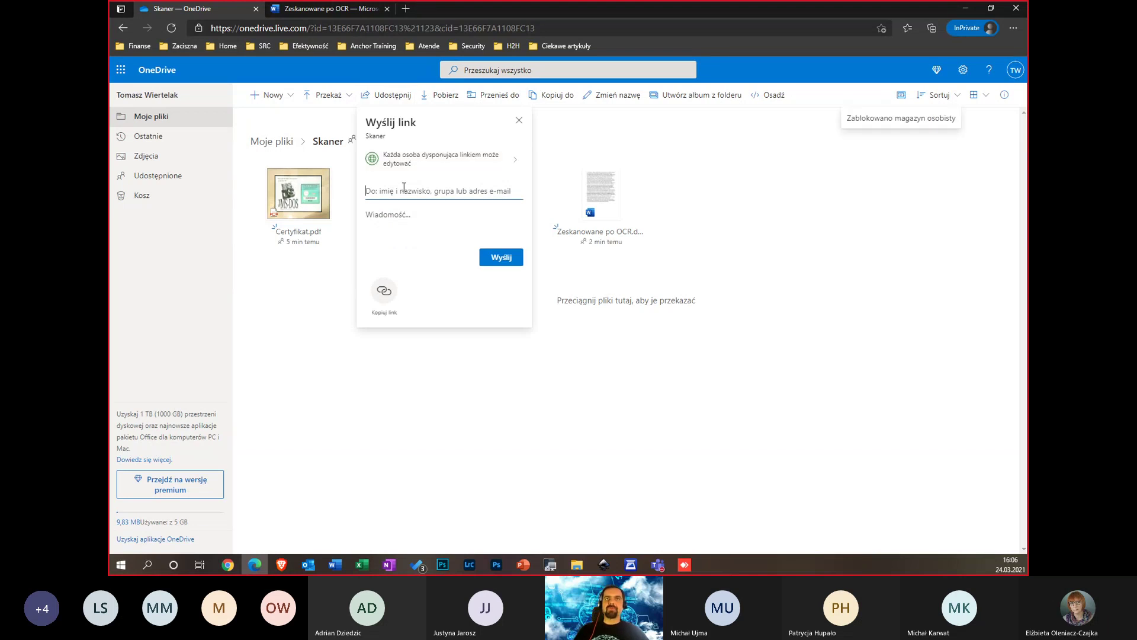
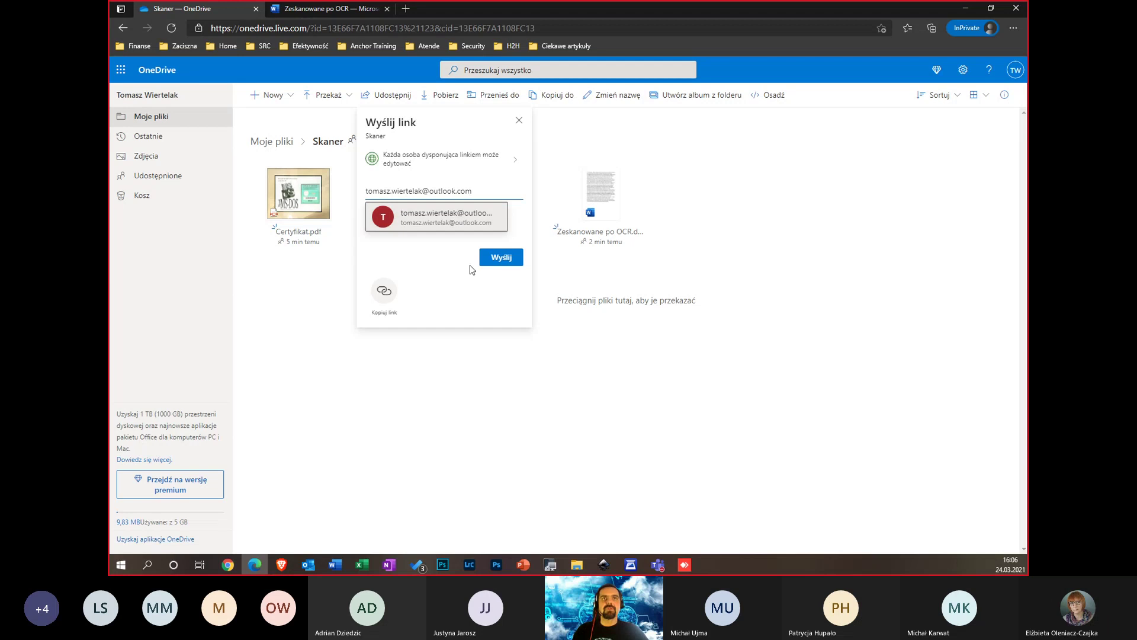
{"action": "key", "text": "Return"}
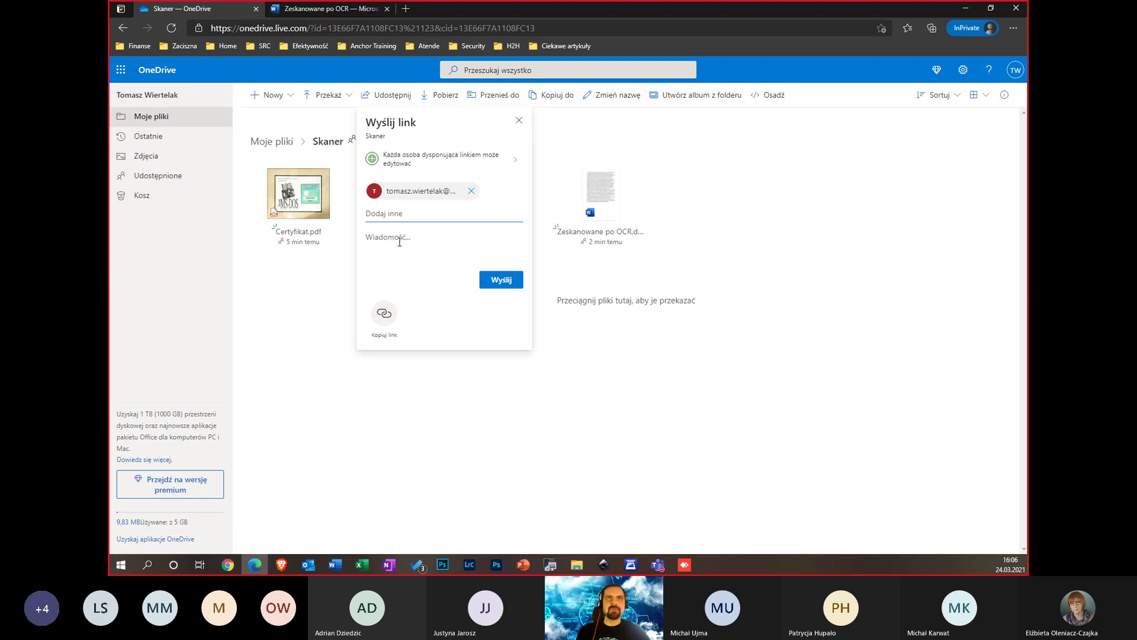
{"action": "type", "text": "To sa dane na szybko ska"}
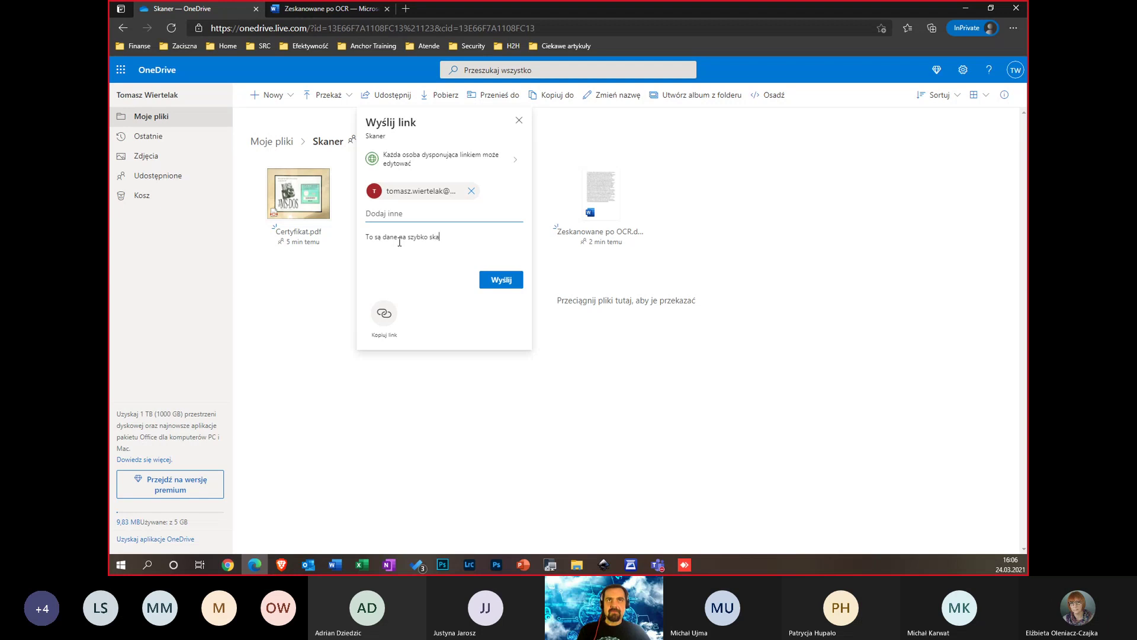
{"action": "type", "text": "nowane"}
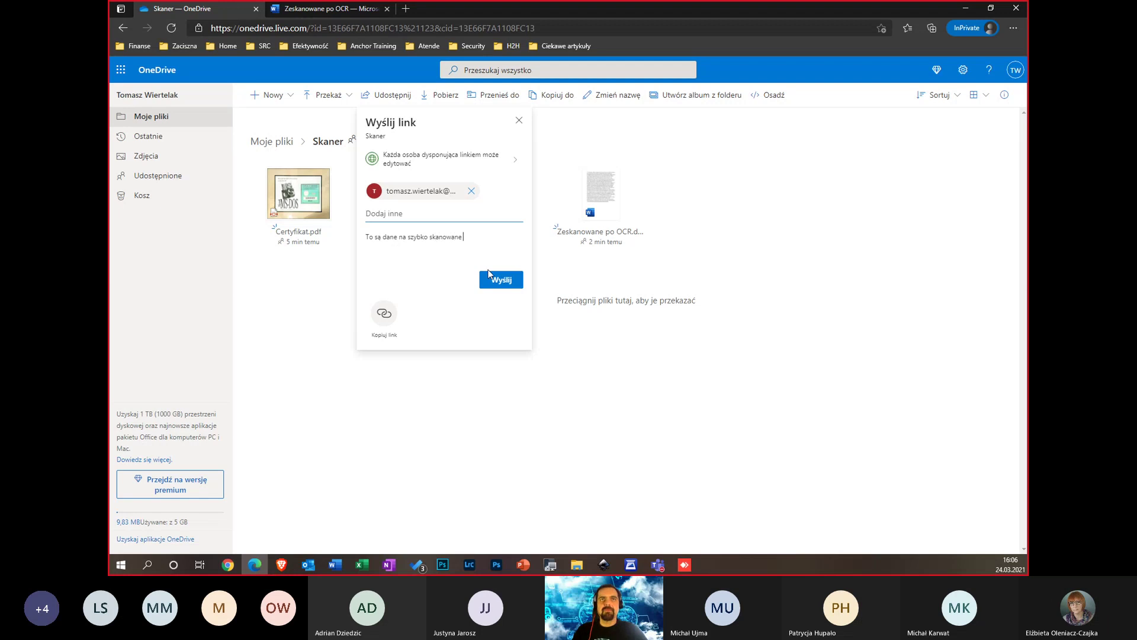
{"action": "left_click", "coordinate": [499, 283]}
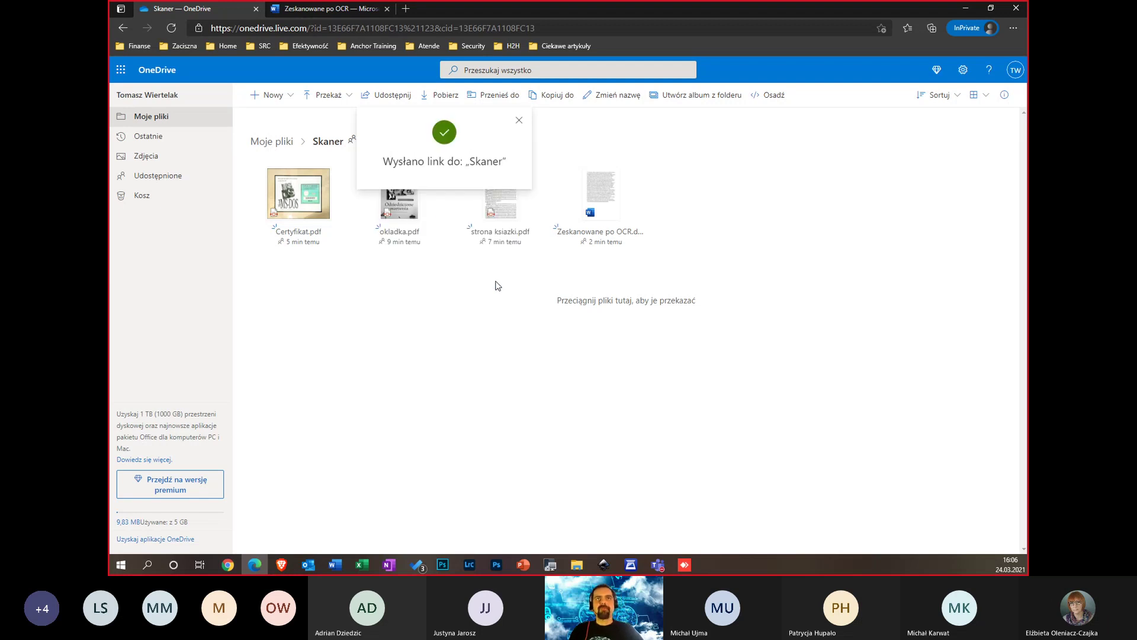
Open the Skaner folder's details and its who-has-access pane from the Shared by me list.
{"action": "left_click", "coordinate": [164, 178]}
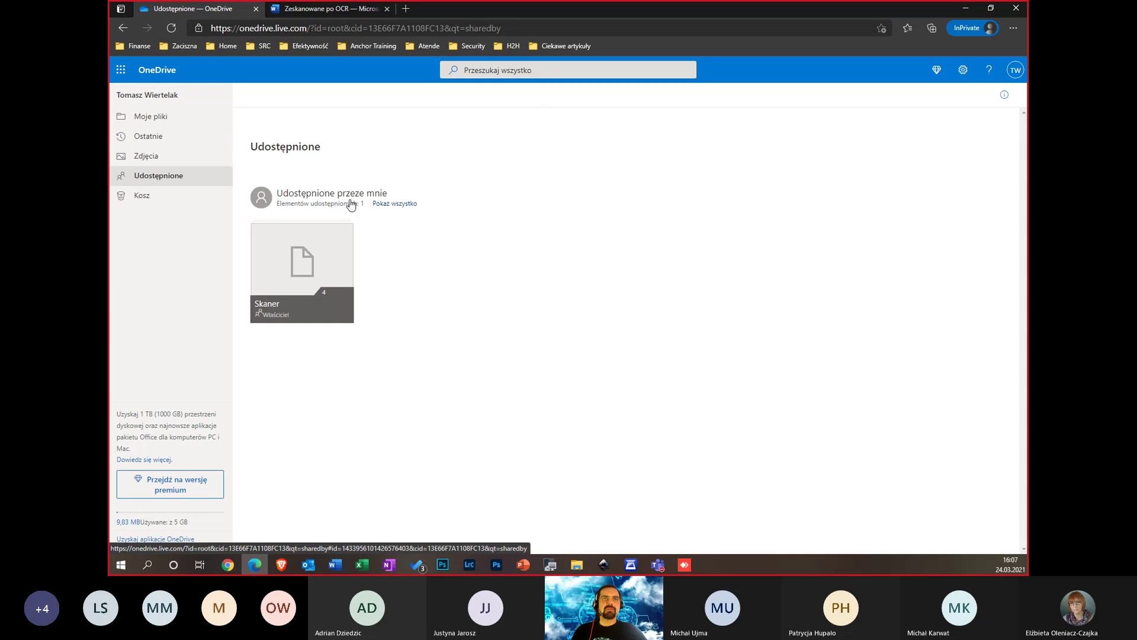
{"action": "left_click", "coordinate": [406, 205]}
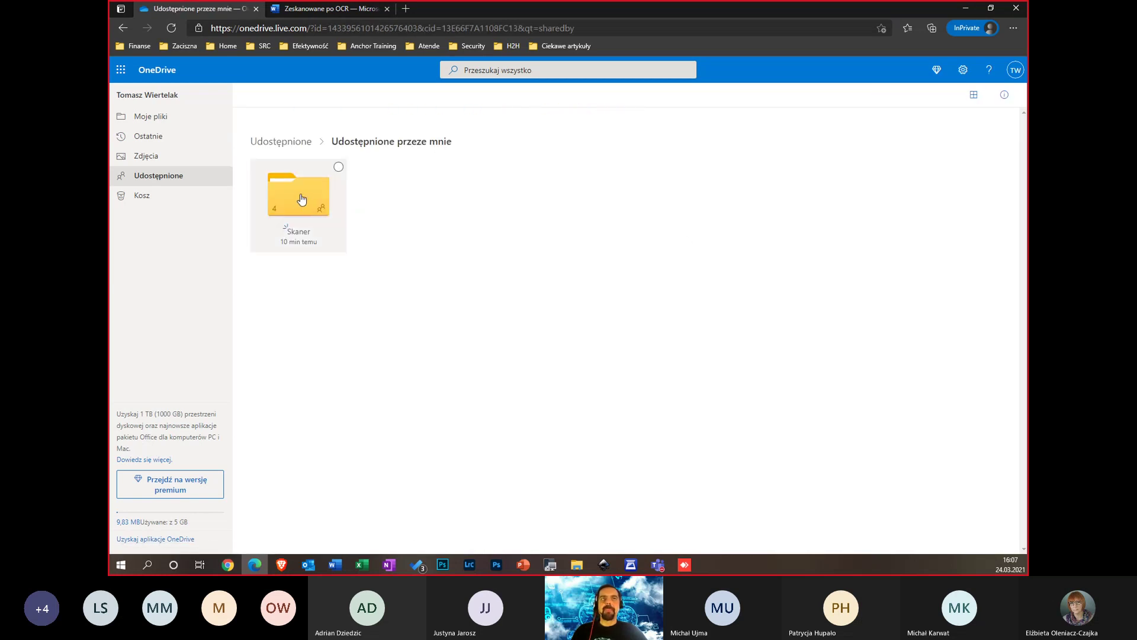
{"action": "left_click", "coordinate": [302, 199]}
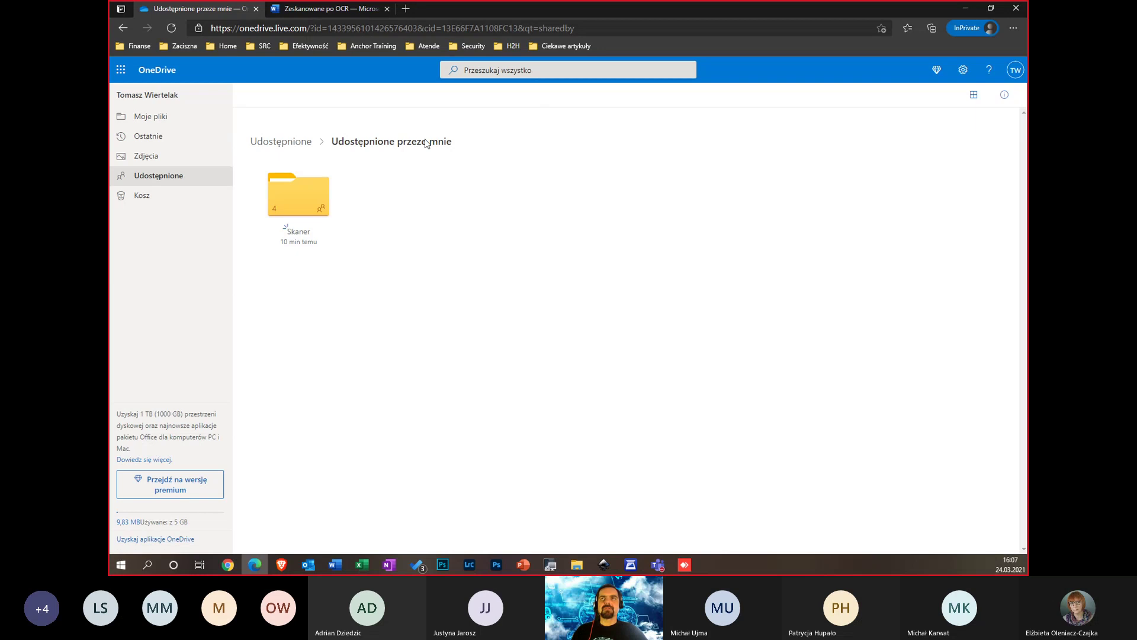
{"action": "left_click", "coordinate": [339, 167]}
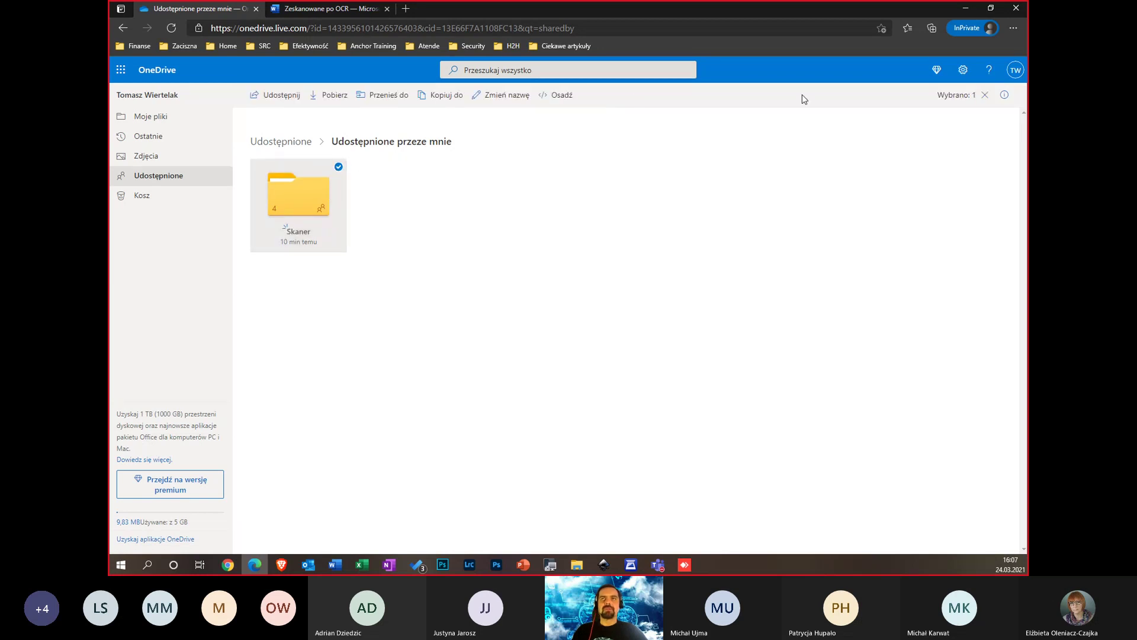
{"action": "left_click", "coordinate": [1004, 96]}
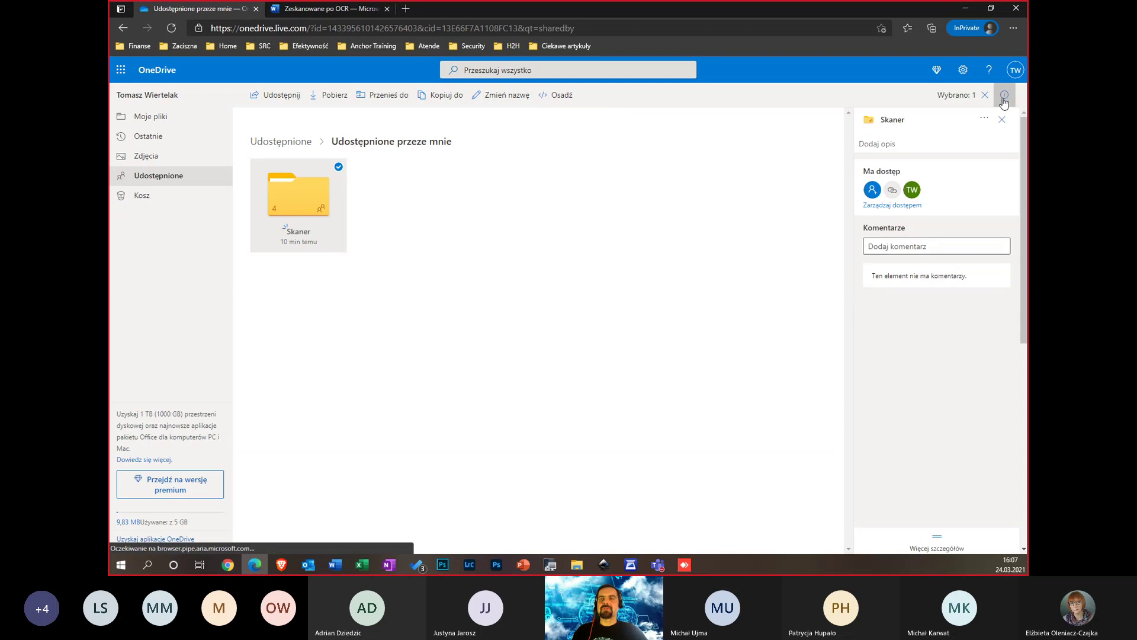
{"action": "left_click", "coordinate": [897, 195]}
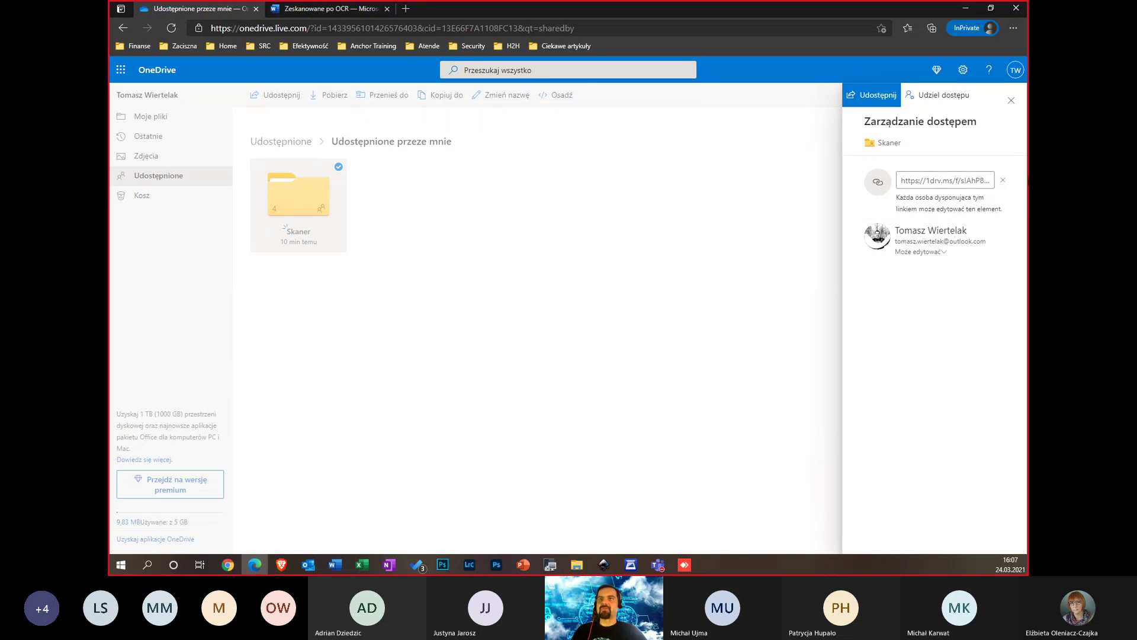
Delete the Skaner folder's anyone-can-edit link and close the Manage access panel.
{"action": "left_click", "coordinate": [1002, 180]}
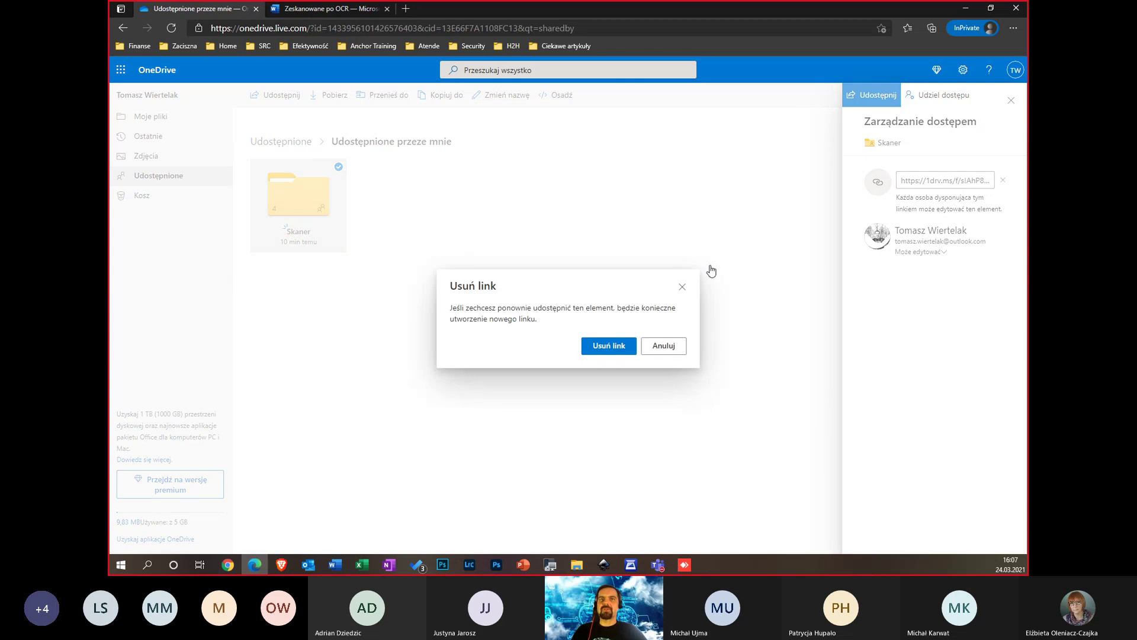
{"action": "left_click", "coordinate": [616, 347]}
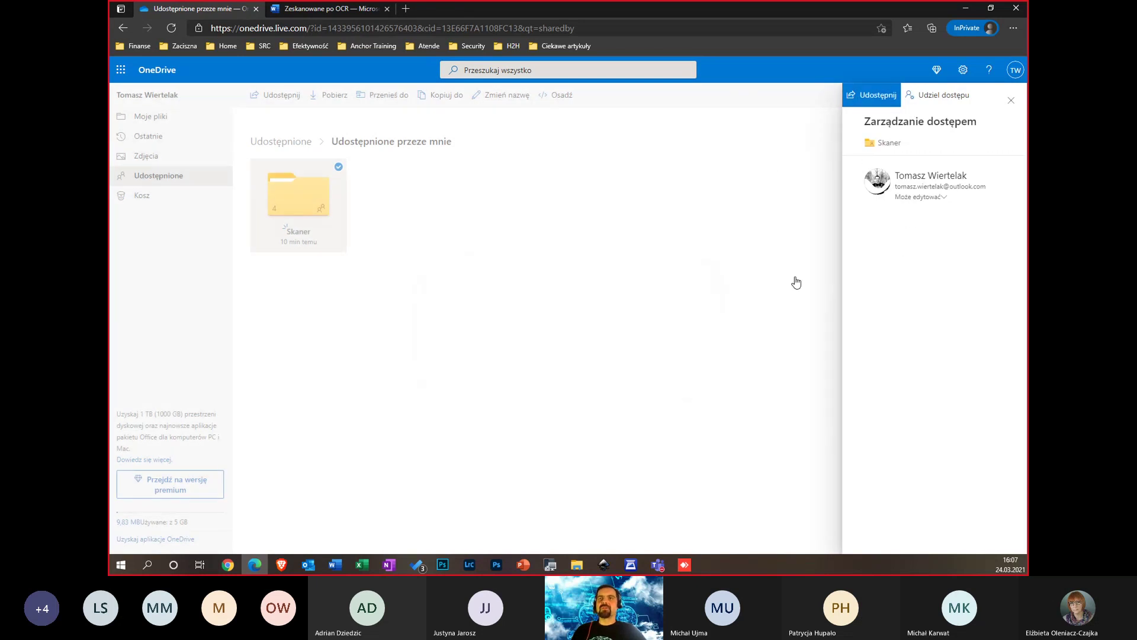
{"action": "left_click", "coordinate": [1011, 100]}
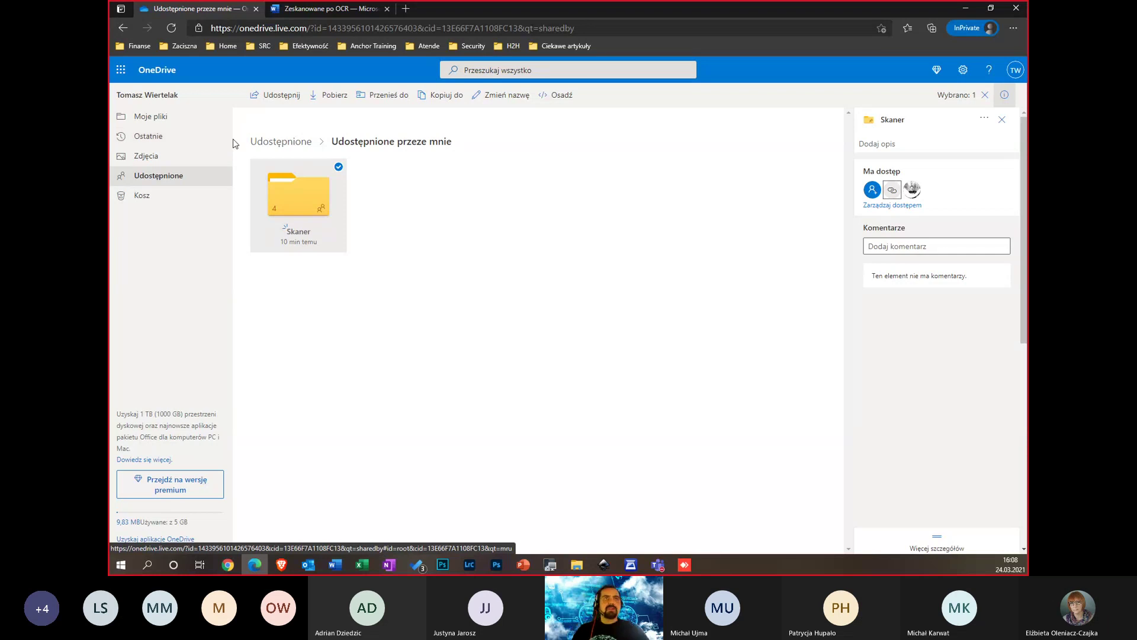
Return to Moje pliki to see the Skaner folder among the personal folders.
{"action": "left_click", "coordinate": [164, 117]}
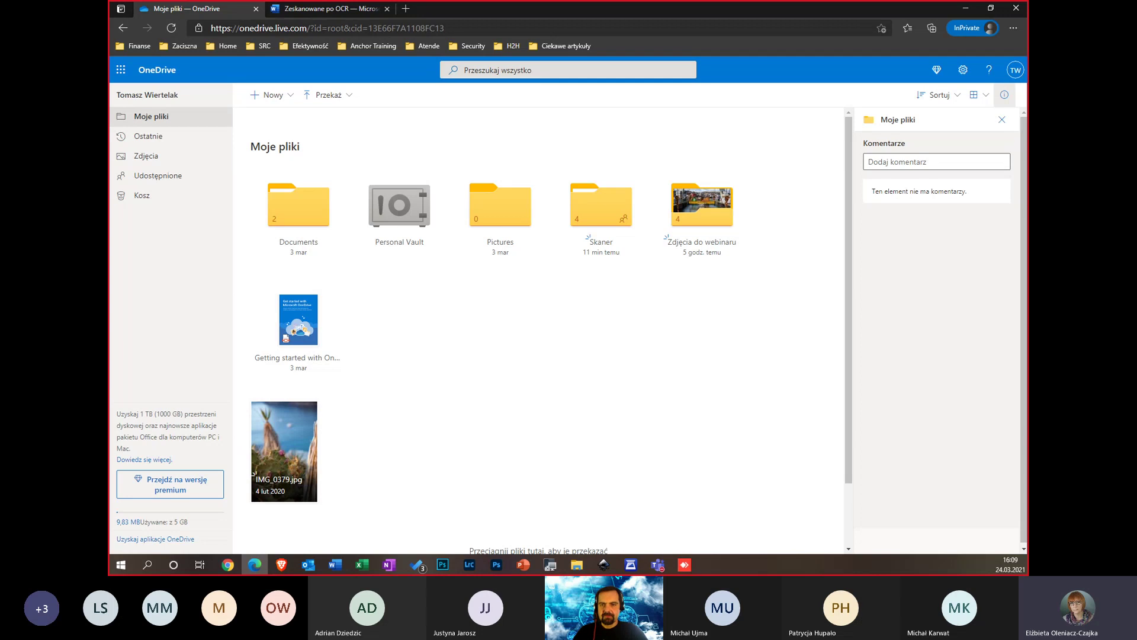
Launch OneDrive on the phone and start adding the work account by its e-mail.
{"action": "key", "text": "alt+Tab"}
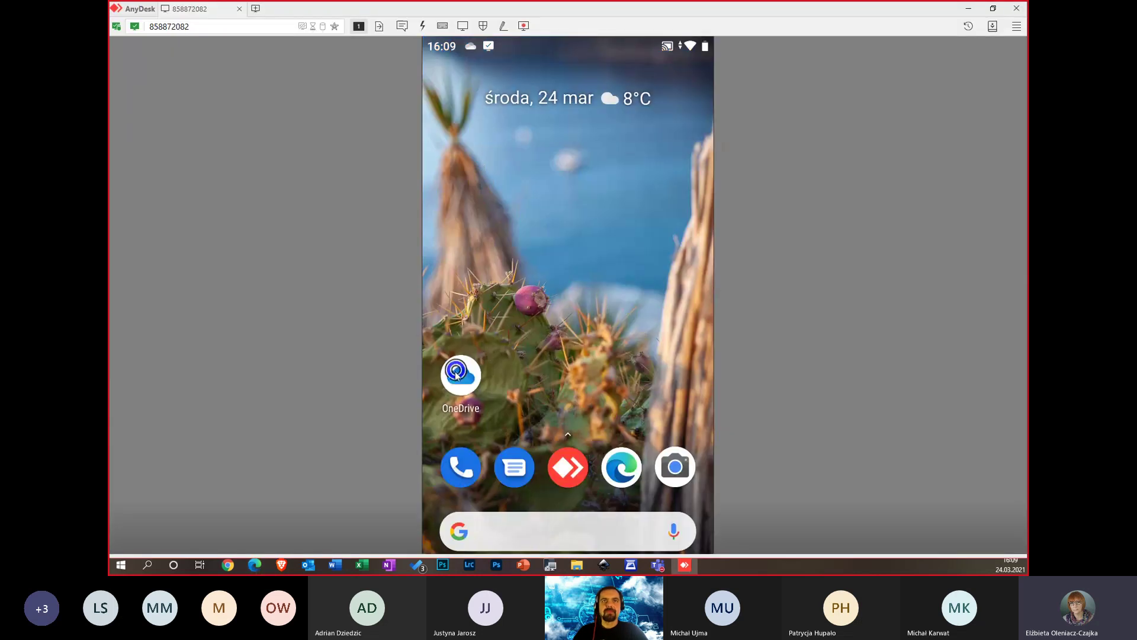
{"action": "left_click", "coordinate": [460, 376]}
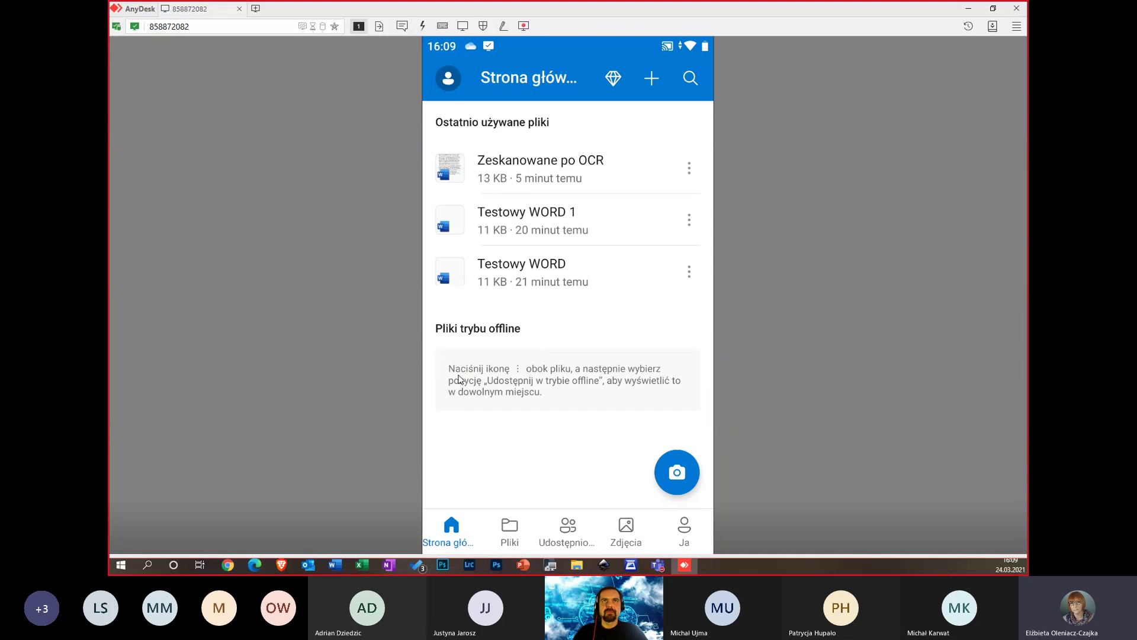
{"action": "left_click", "coordinate": [492, 86]}
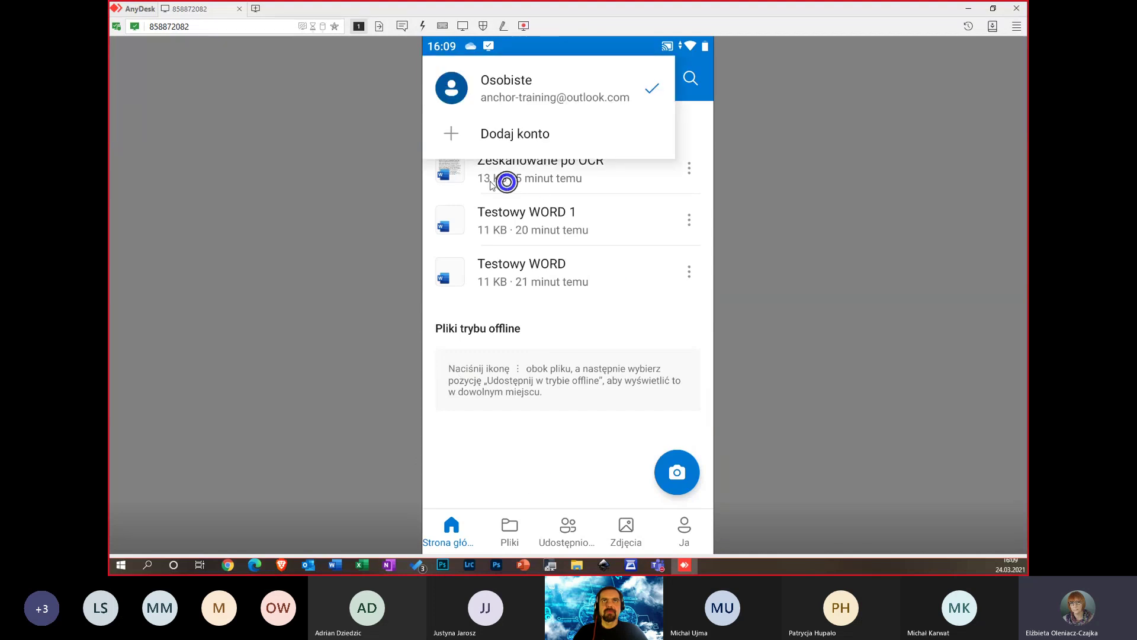
{"action": "left_click", "coordinate": [498, 131]}
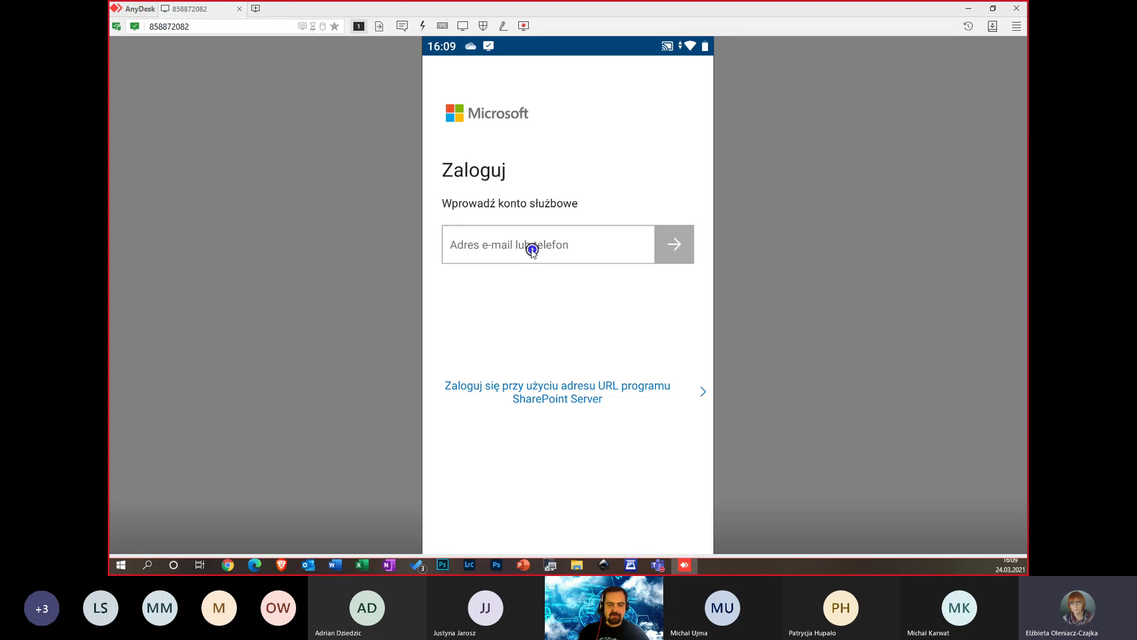
{"action": "left_click", "coordinate": [532, 250]}
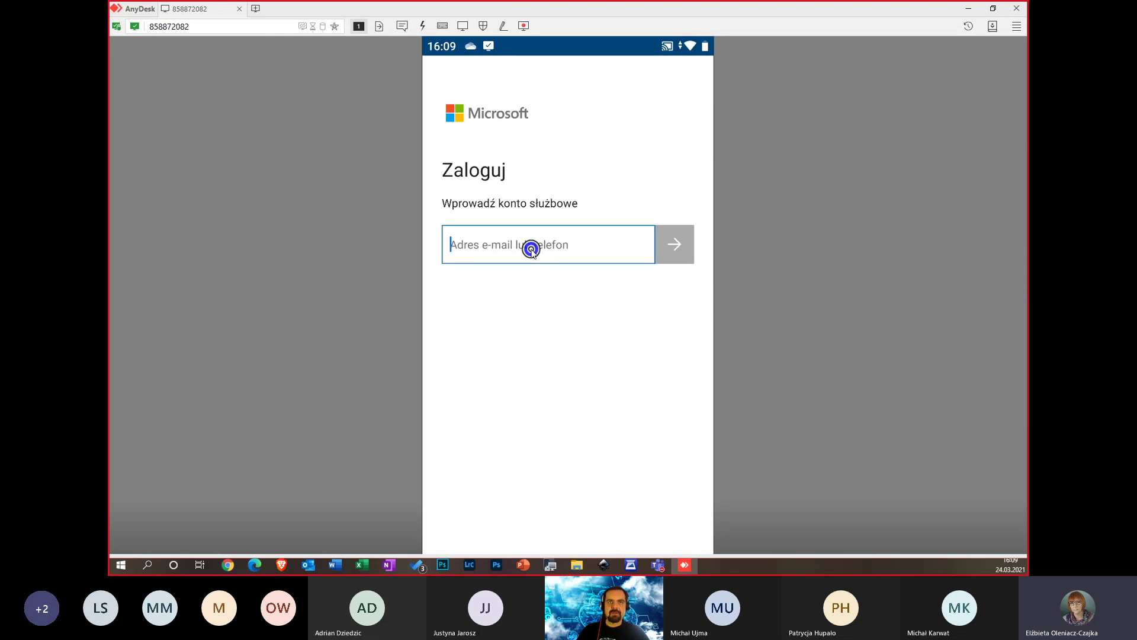
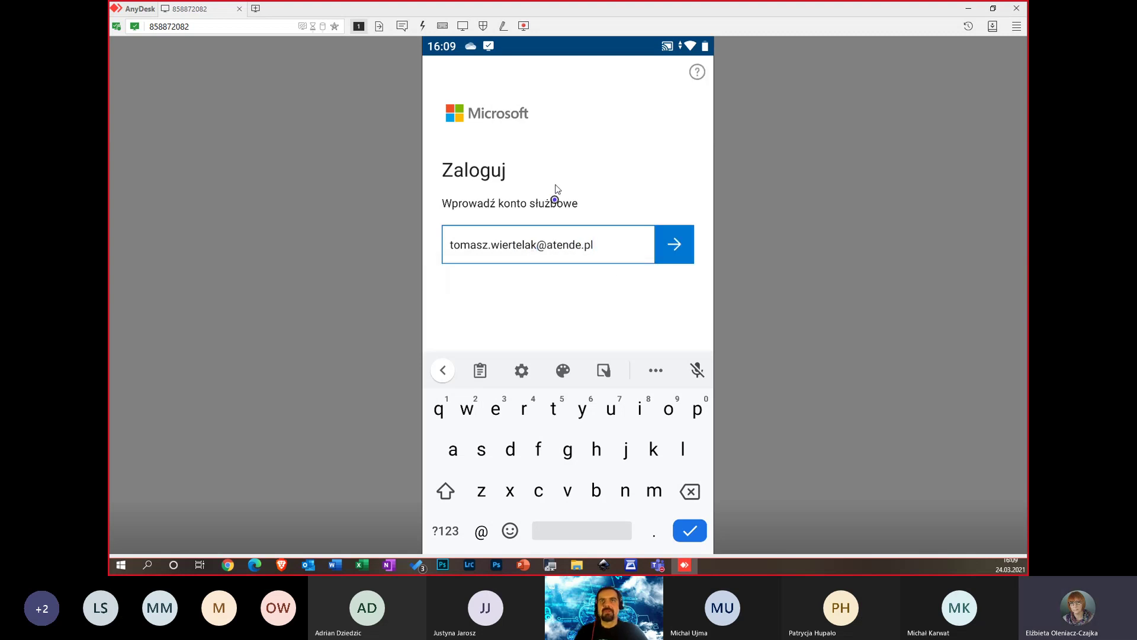
{"action": "left_click", "coordinate": [667, 243]}
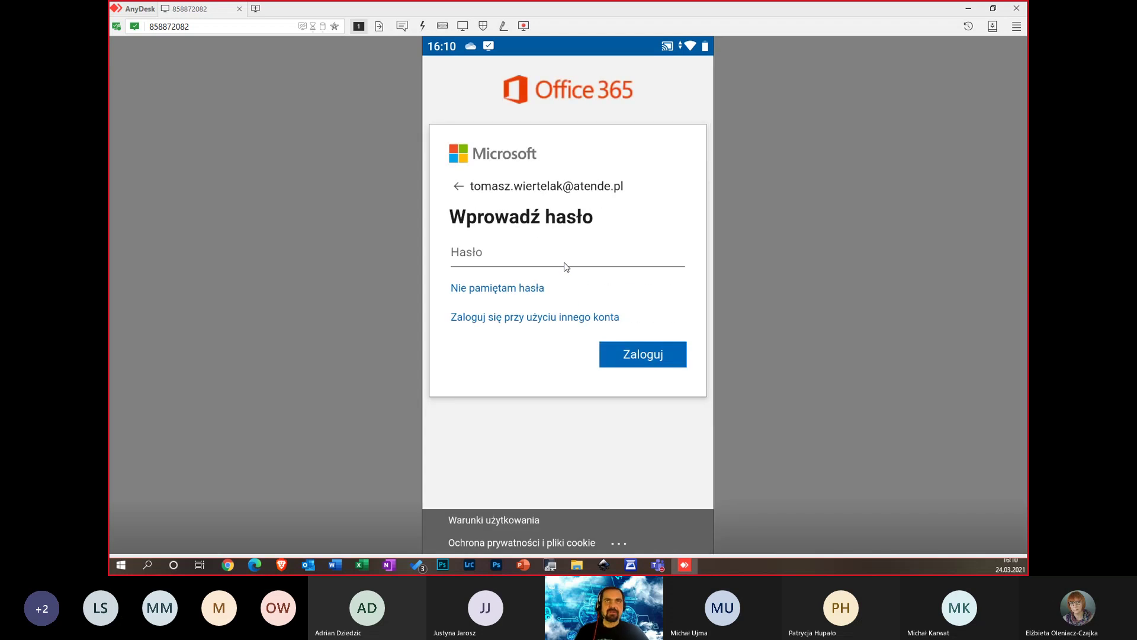
Enter the work account password, retry after the error, and request push approval.
{"action": "type", "text": "************"}
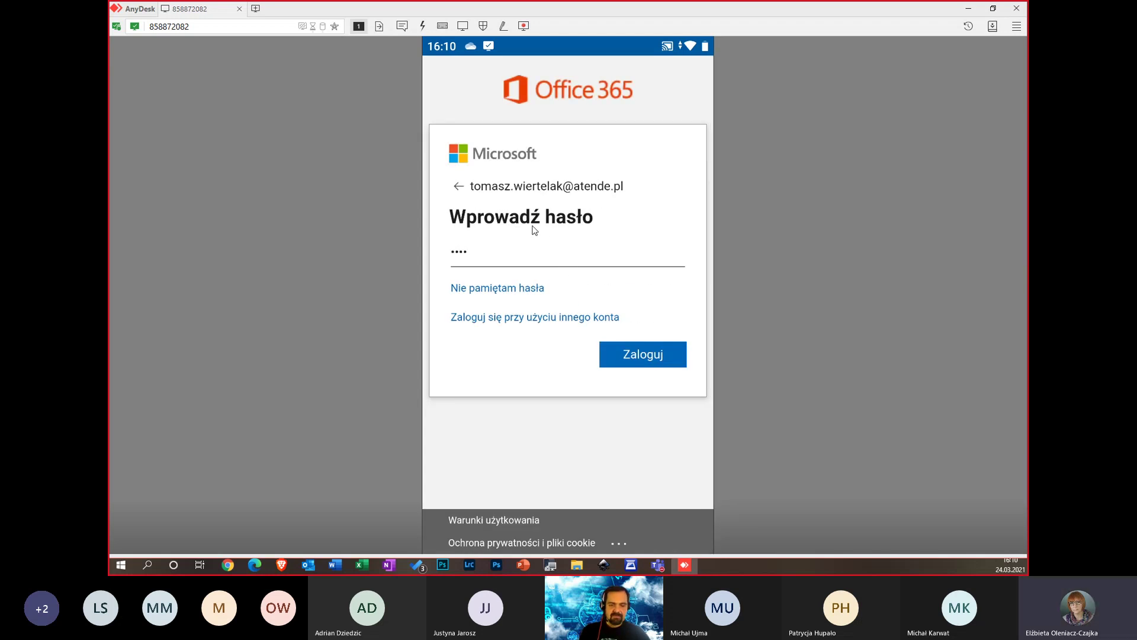
{"action": "type", "text": "*"}
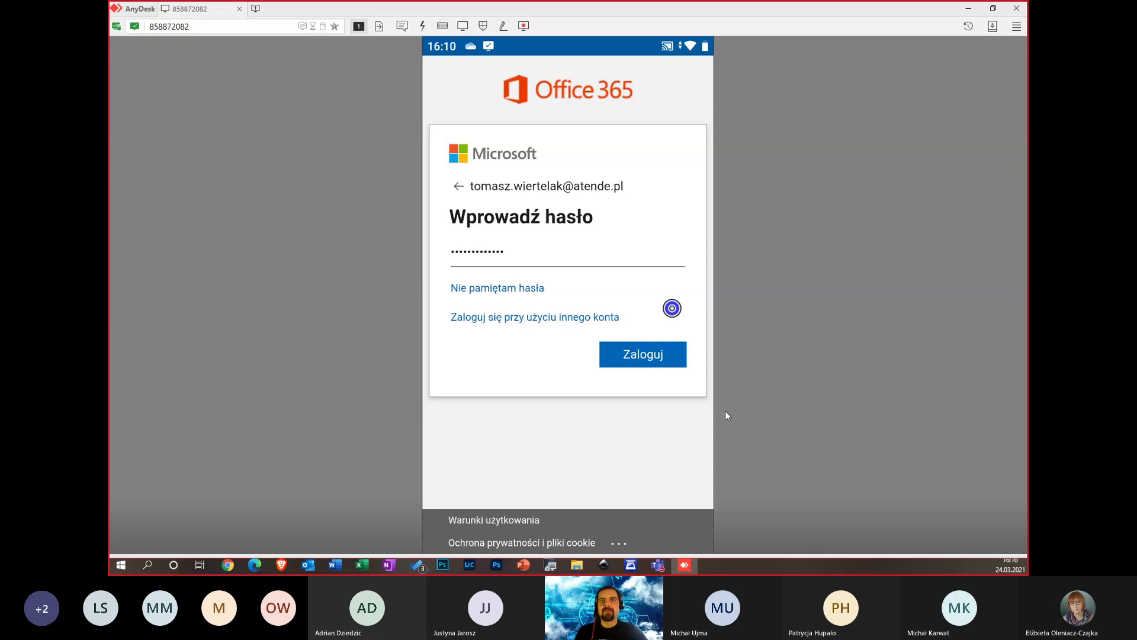
{"action": "left_click", "coordinate": [658, 357]}
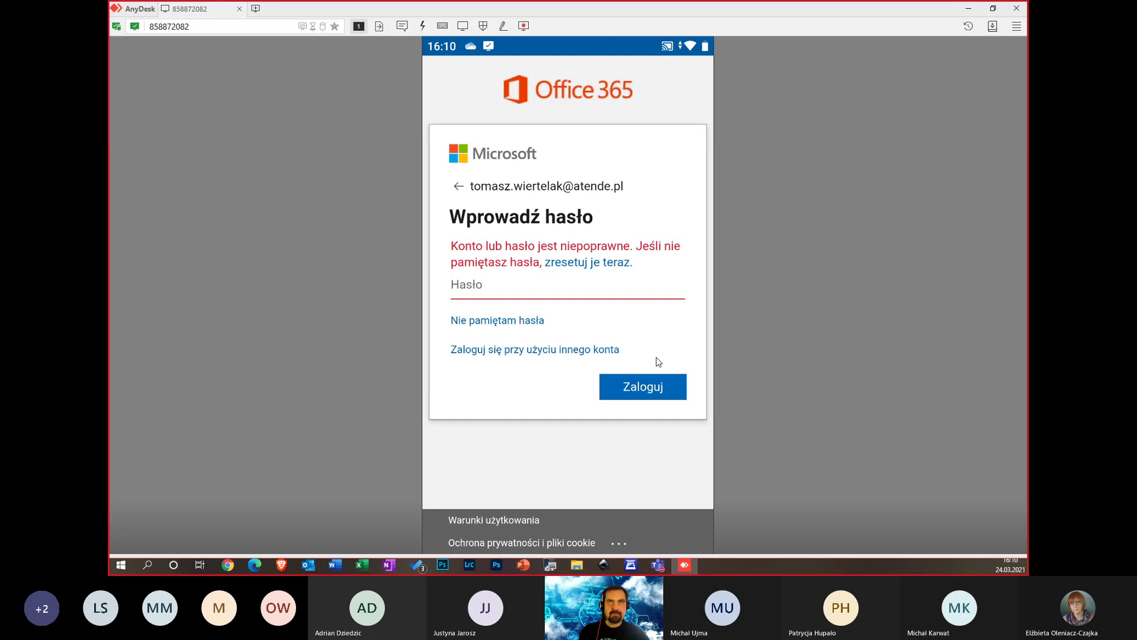
{"action": "type", "text": "*************"}
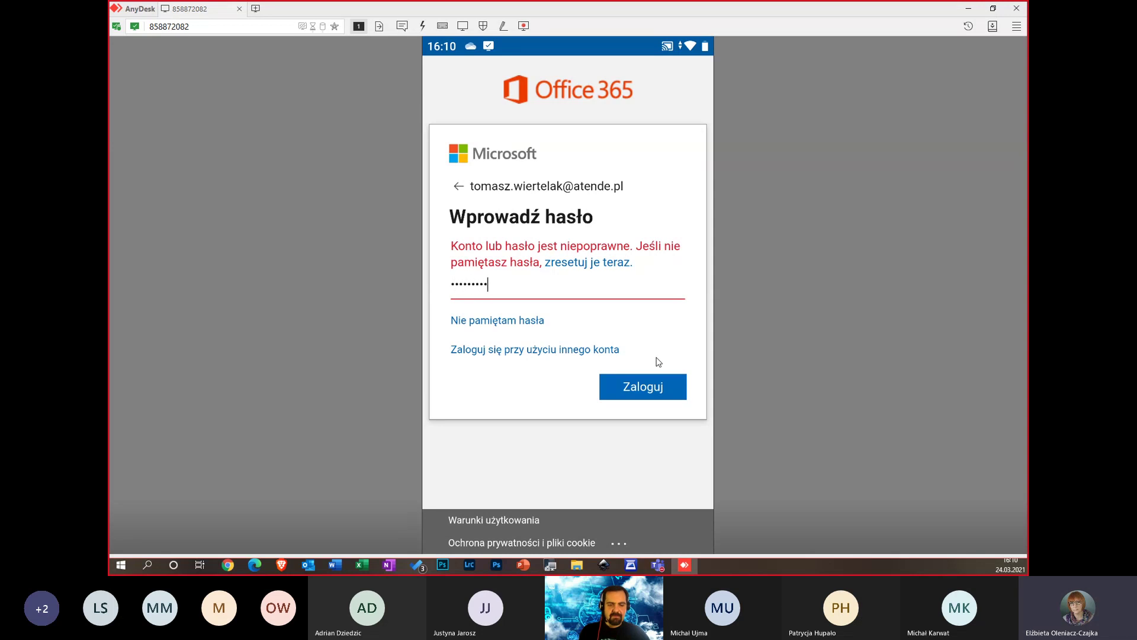
{"action": "left_click", "coordinate": [647, 387]}
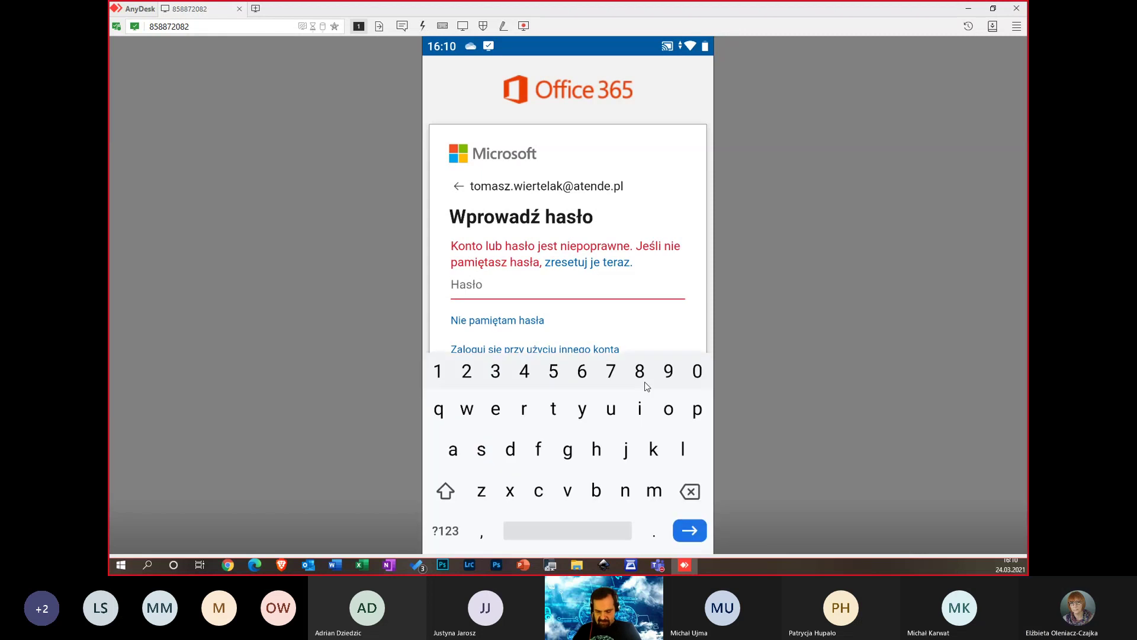
{"action": "key", "text": "shift"}
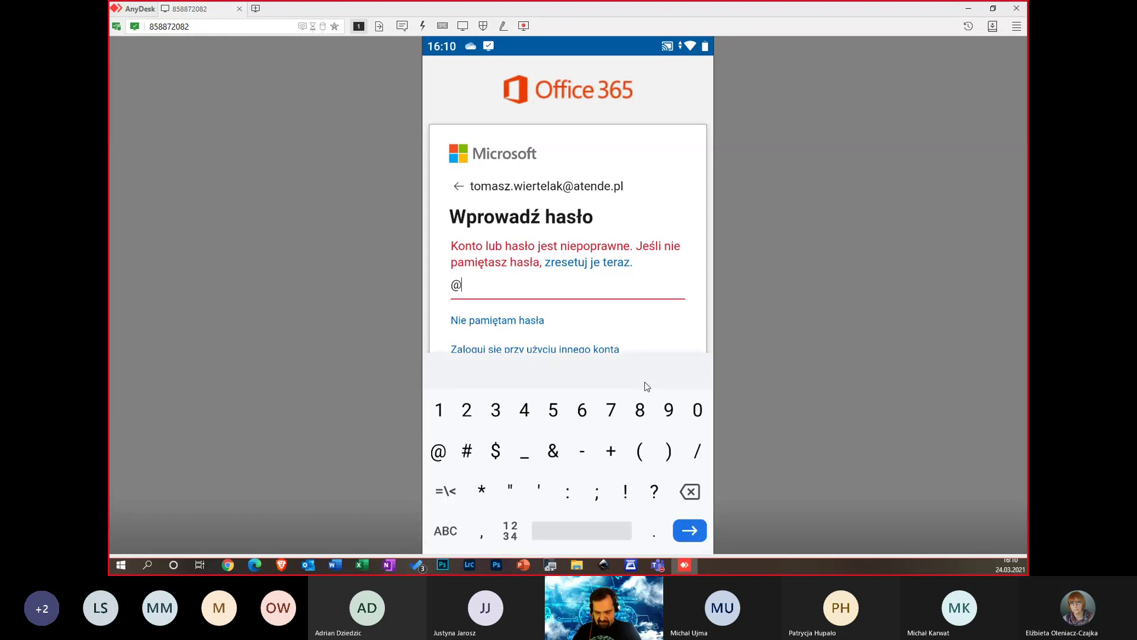
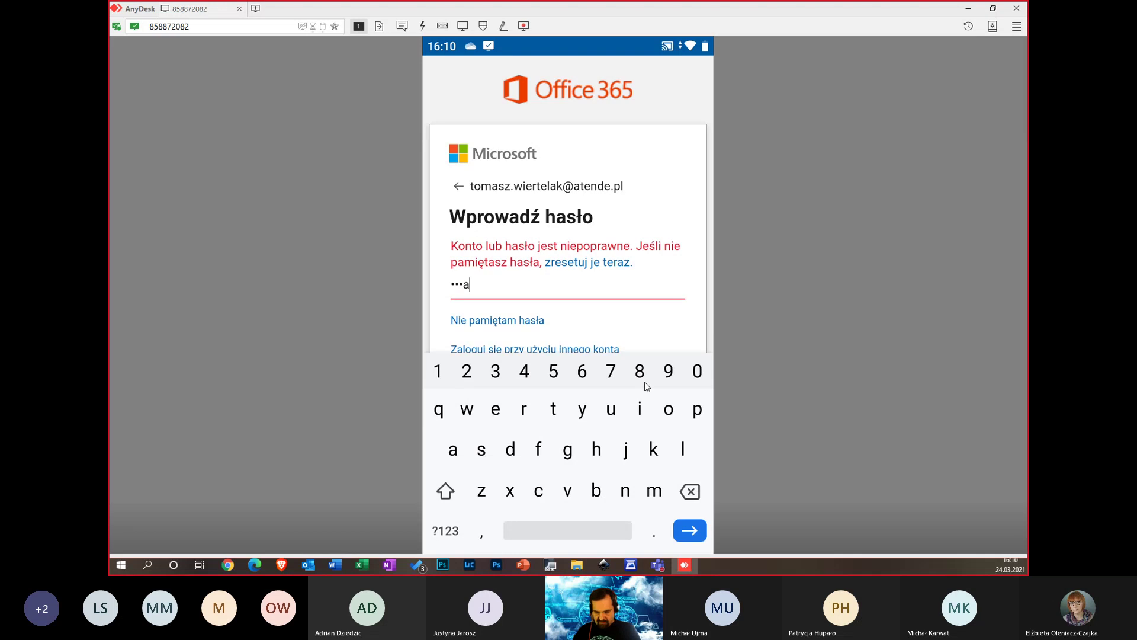
{"action": "key", "text": "Return"}
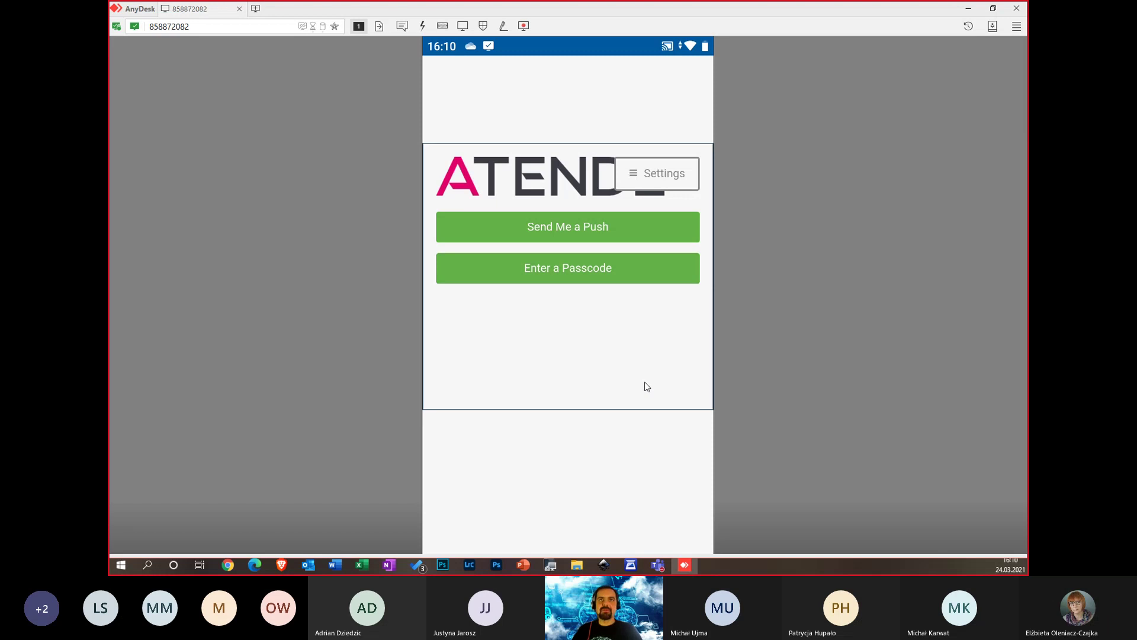
{"action": "left_click", "coordinate": [577, 228]}
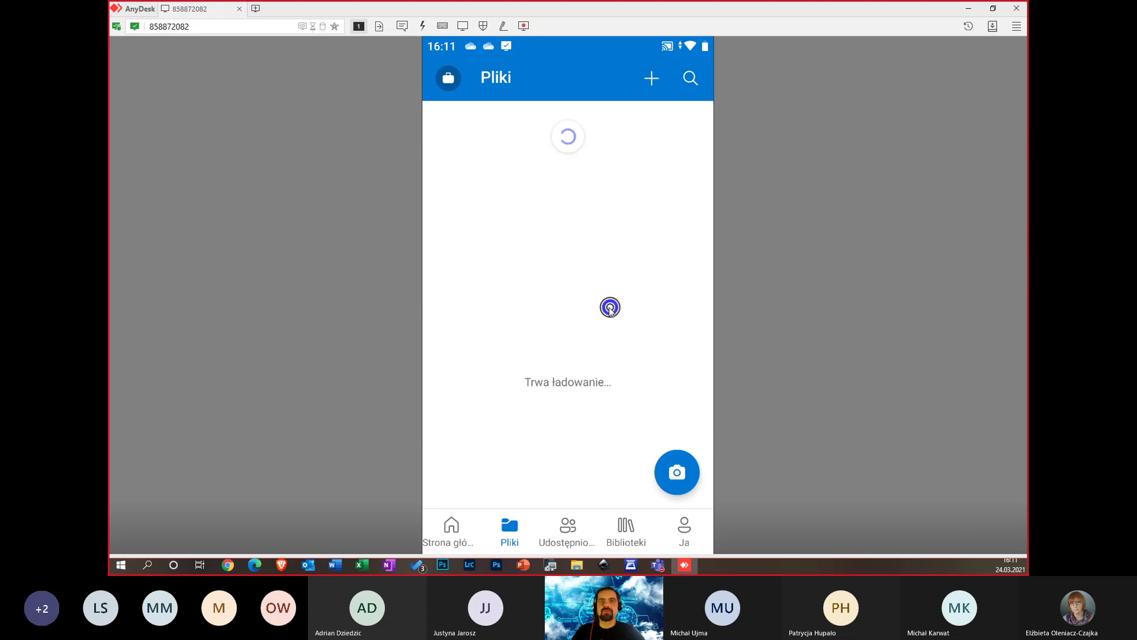
Switch the app to the personal account and show its Pliki list.
{"action": "left_click", "coordinate": [613, 308]}
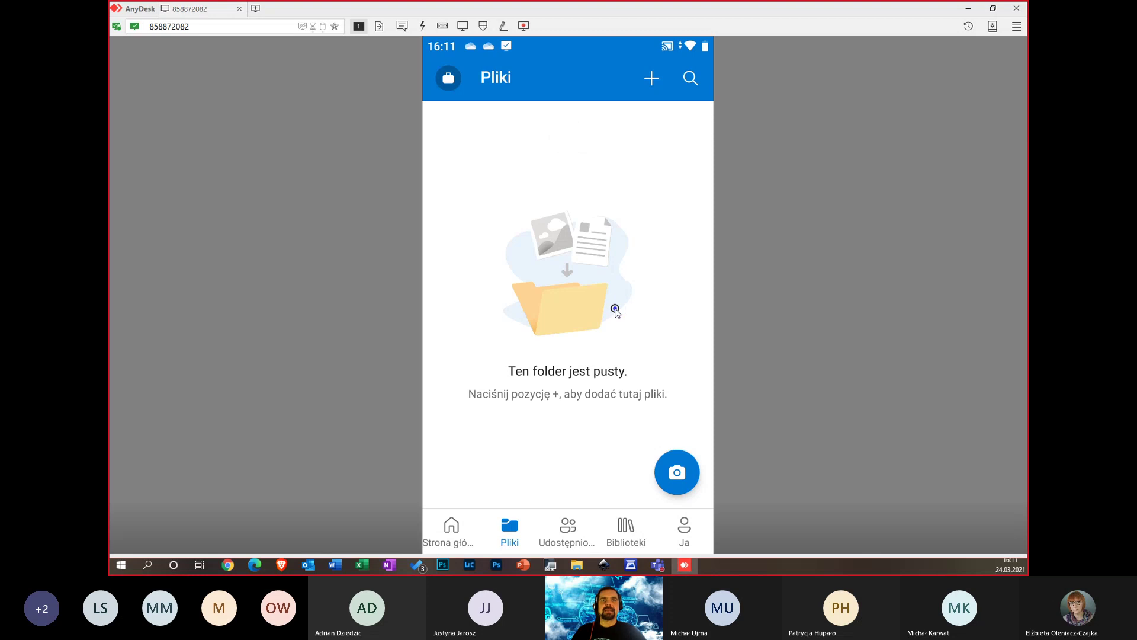
{"action": "left_click", "coordinate": [660, 82]}
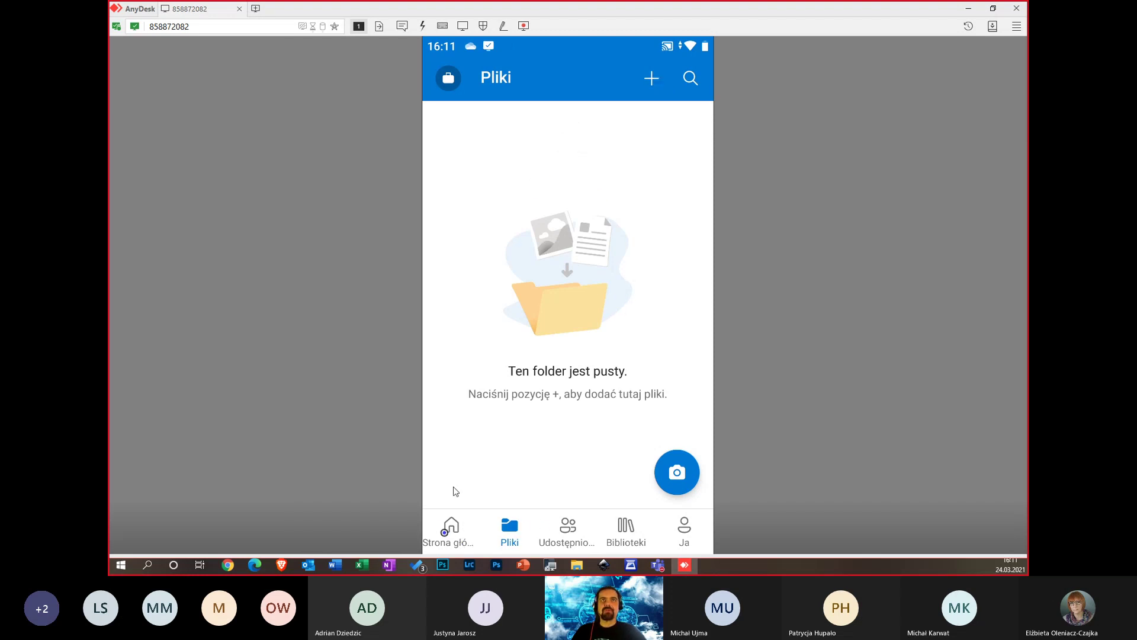
{"action": "left_click", "coordinate": [450, 77]}
{"action": "left_click", "coordinate": [510, 83]}
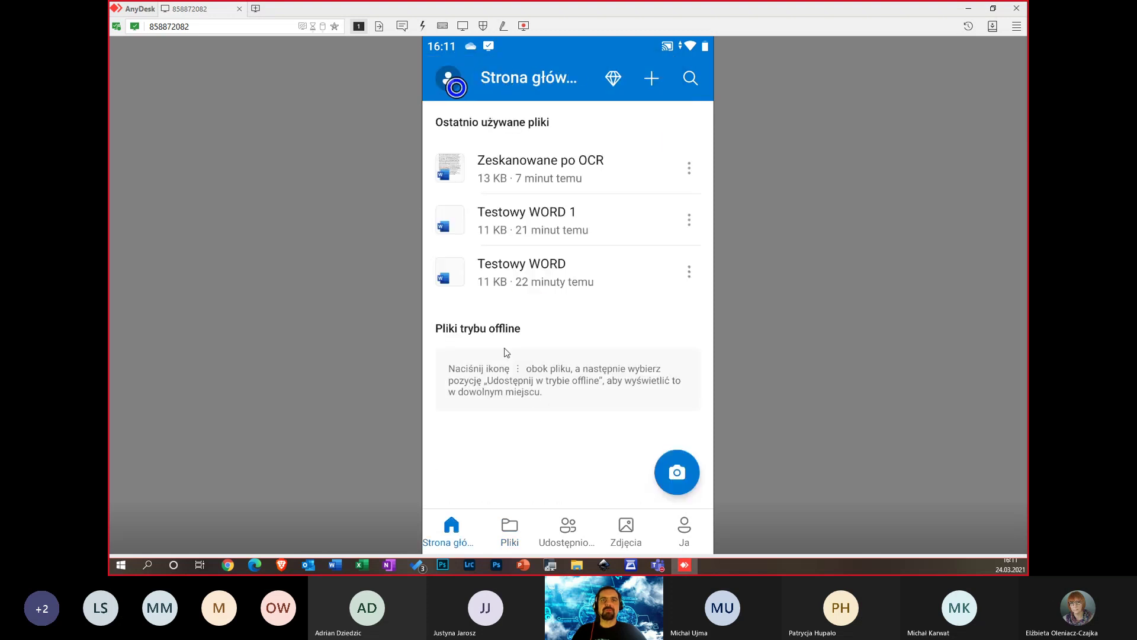
{"action": "left_click", "coordinate": [506, 529]}
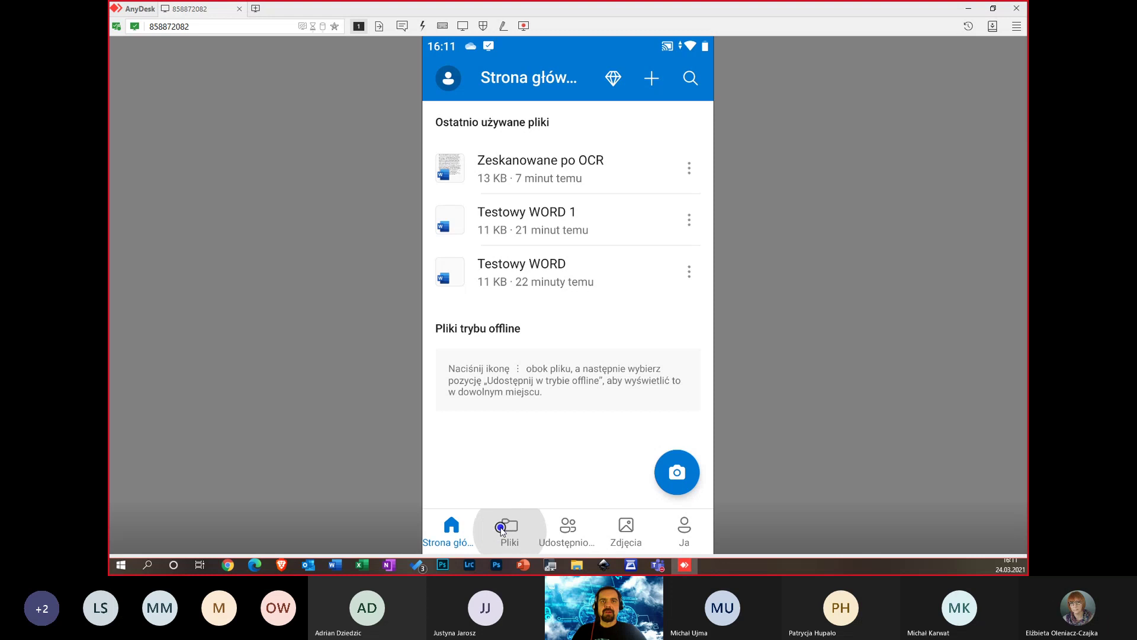
Check the Atende work account's files, then return to the personal account's Pliki page.
{"action": "left_click", "coordinate": [440, 81]}
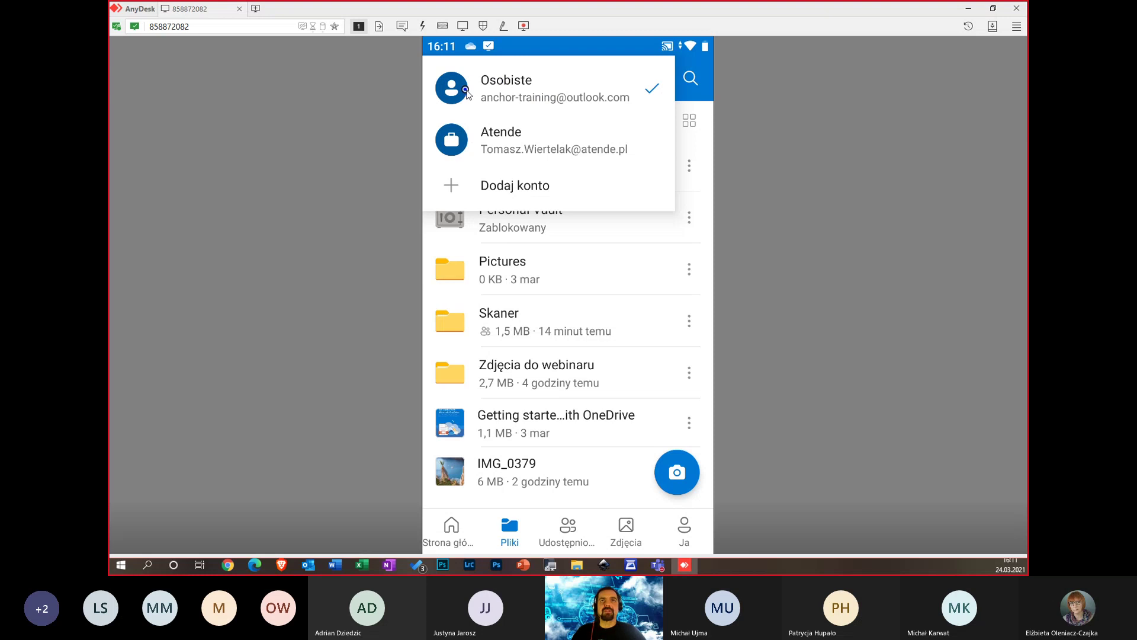
{"action": "left_click", "coordinate": [464, 134]}
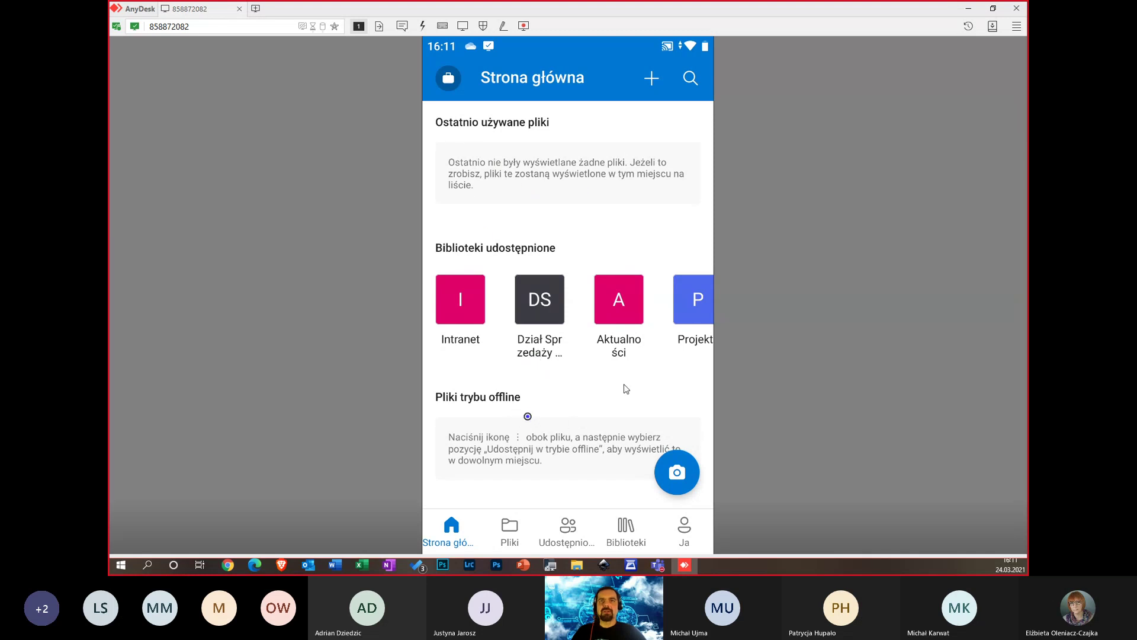
{"action": "left_click", "coordinate": [519, 535]}
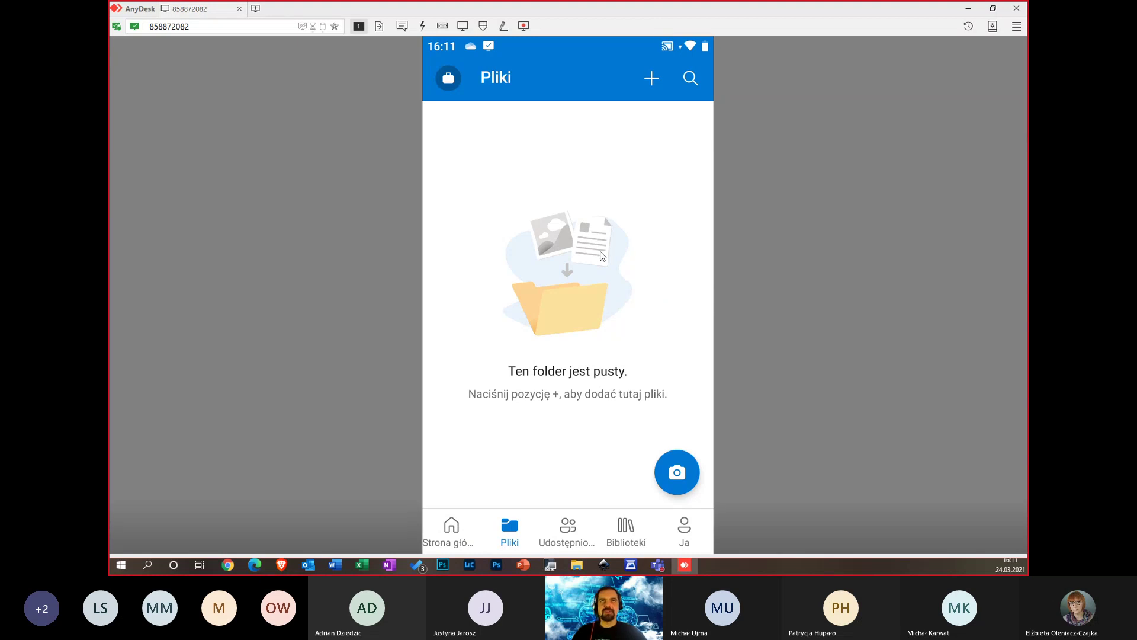
{"action": "left_click", "coordinate": [448, 77]}
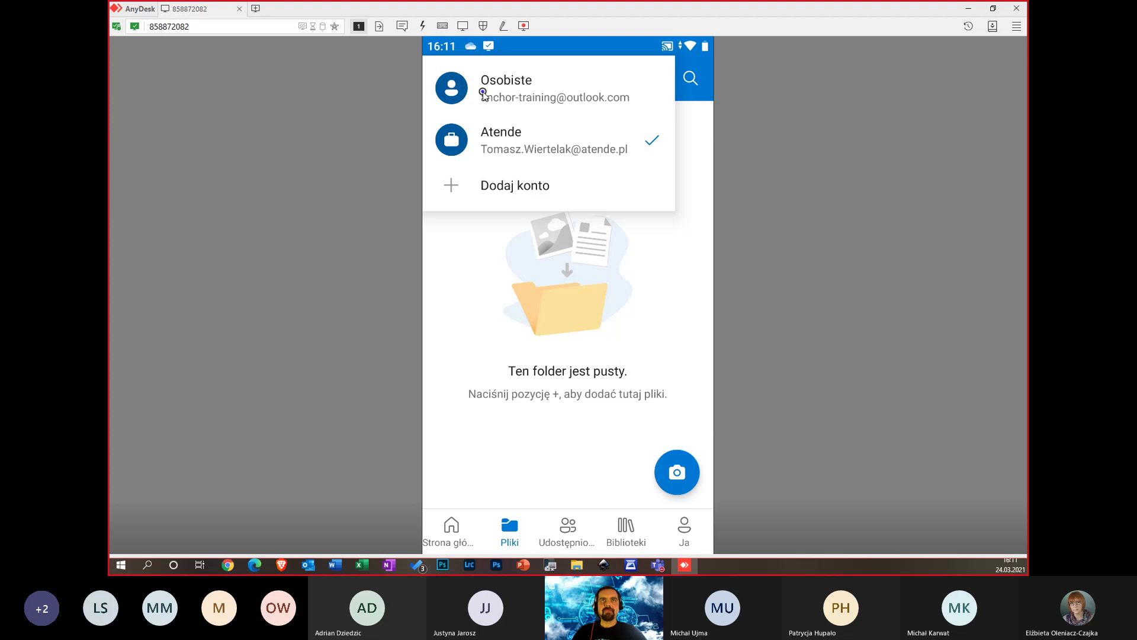
{"action": "left_click", "coordinate": [483, 94]}
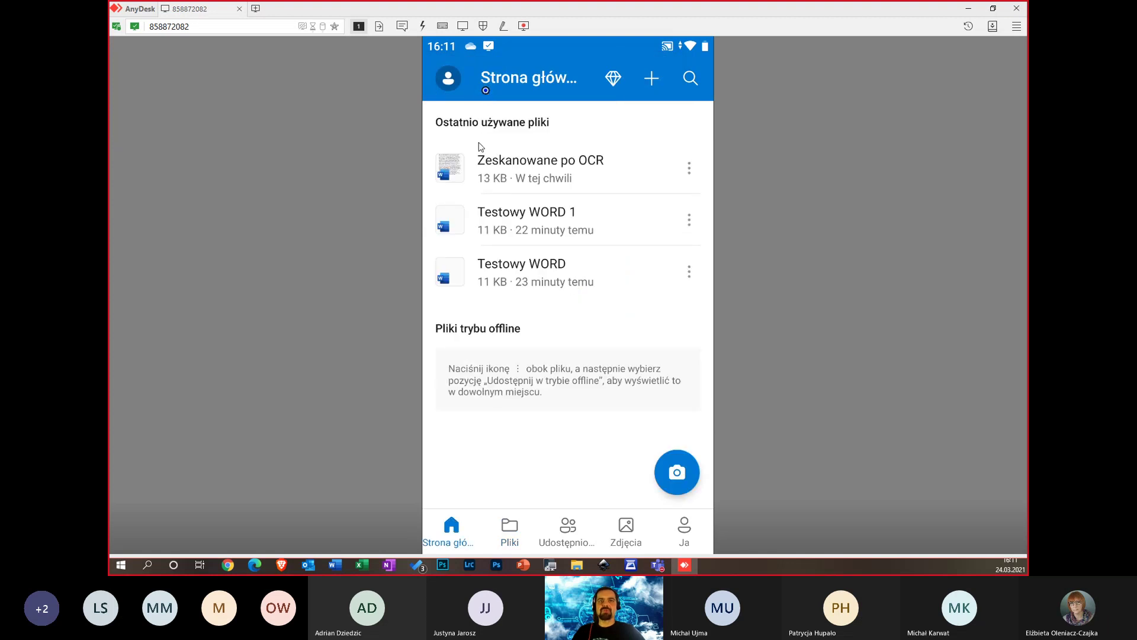
{"action": "left_click", "coordinate": [517, 532]}
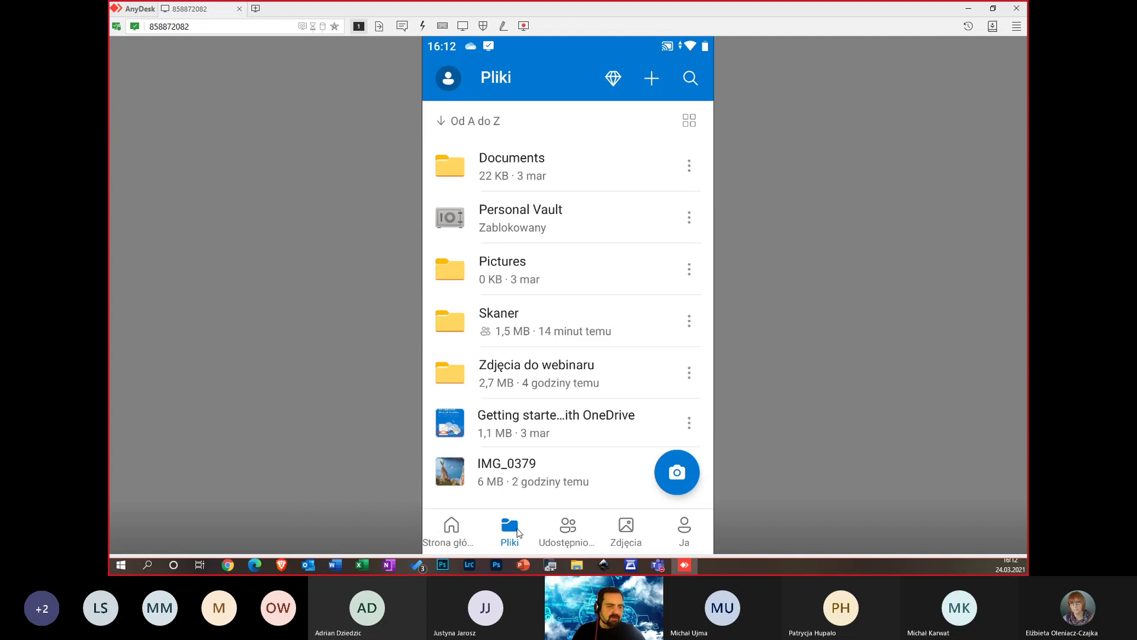
{"action": "left_click", "coordinate": [517, 530]}
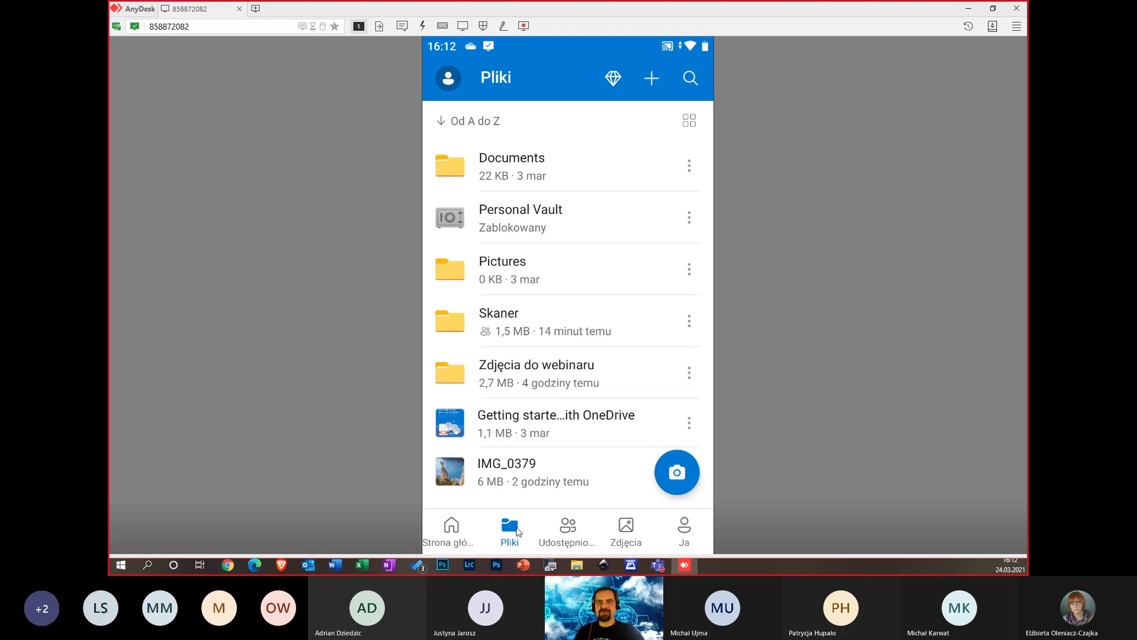
{"action": "left_click", "coordinate": [515, 530]}
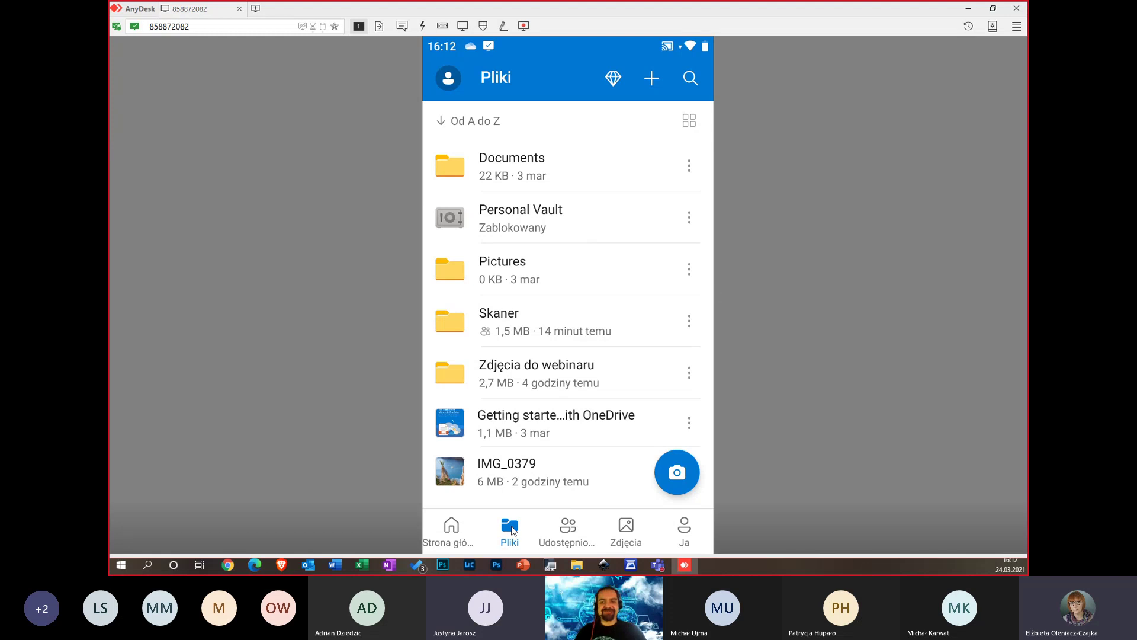
{"action": "left_click", "coordinate": [510, 526]}
{"action": "left_click", "coordinate": [511, 526]}
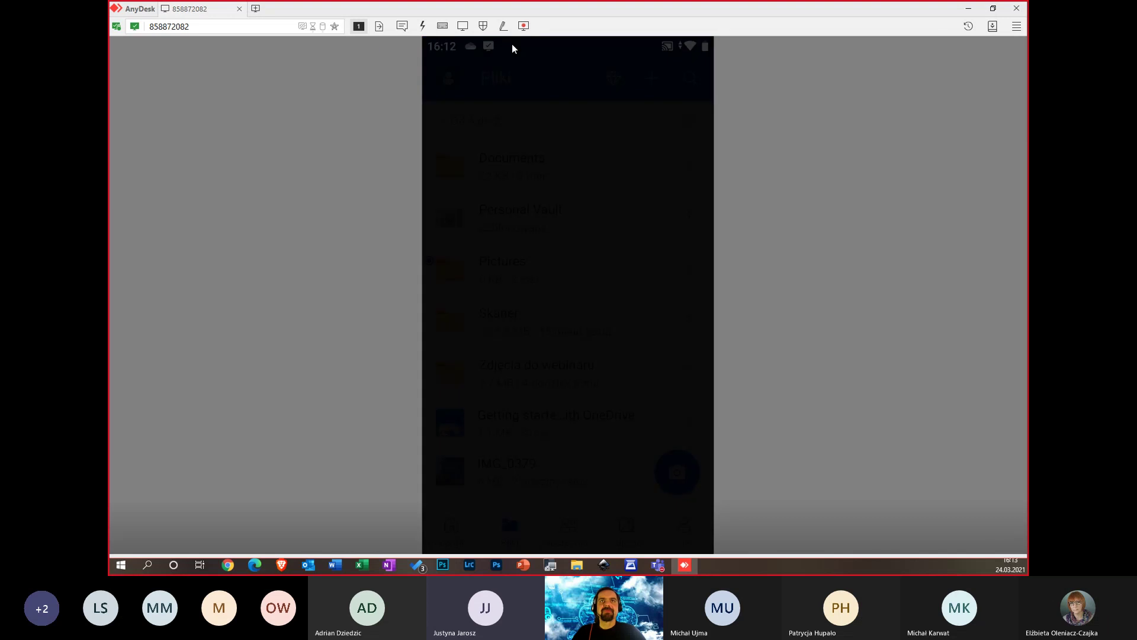
{"action": "left_click", "coordinate": [512, 44]}
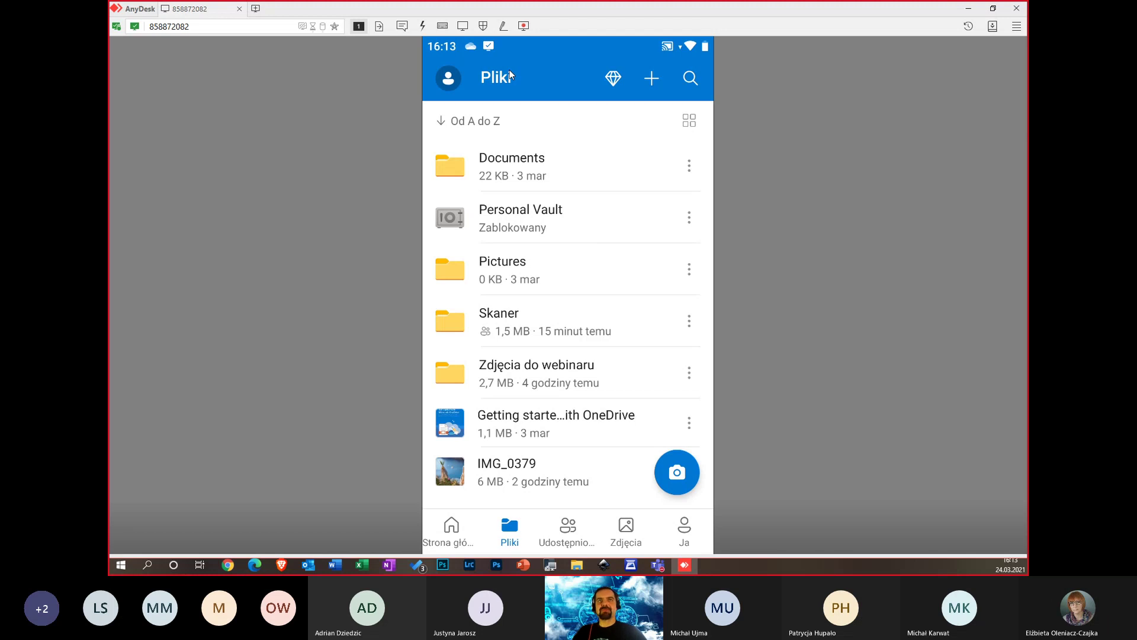
{"action": "left_click", "coordinate": [510, 70]}
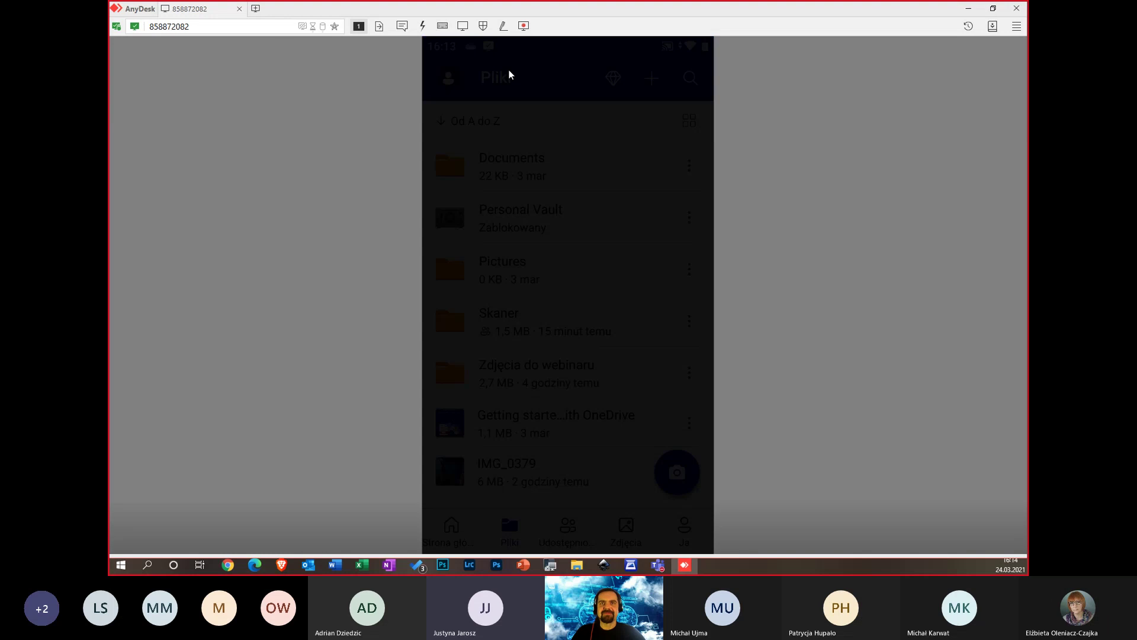
{"action": "left_click", "coordinate": [517, 145]}
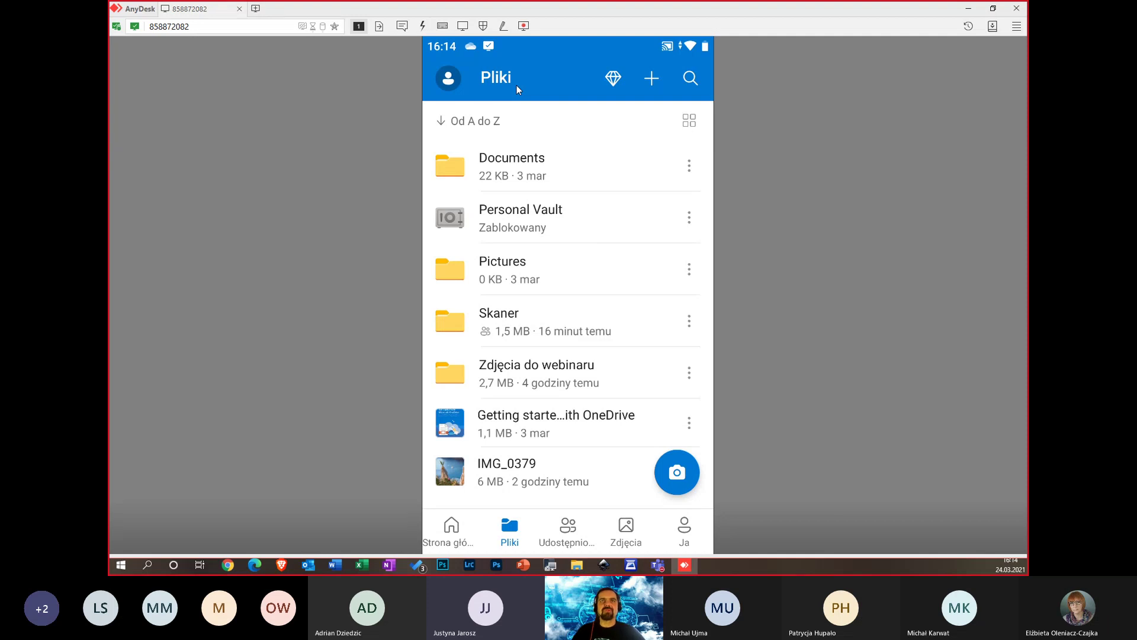
Switch to the Atende work account and view its shared libraries.
{"action": "left_click", "coordinate": [494, 80]}
{"action": "left_click", "coordinate": [452, 80]}
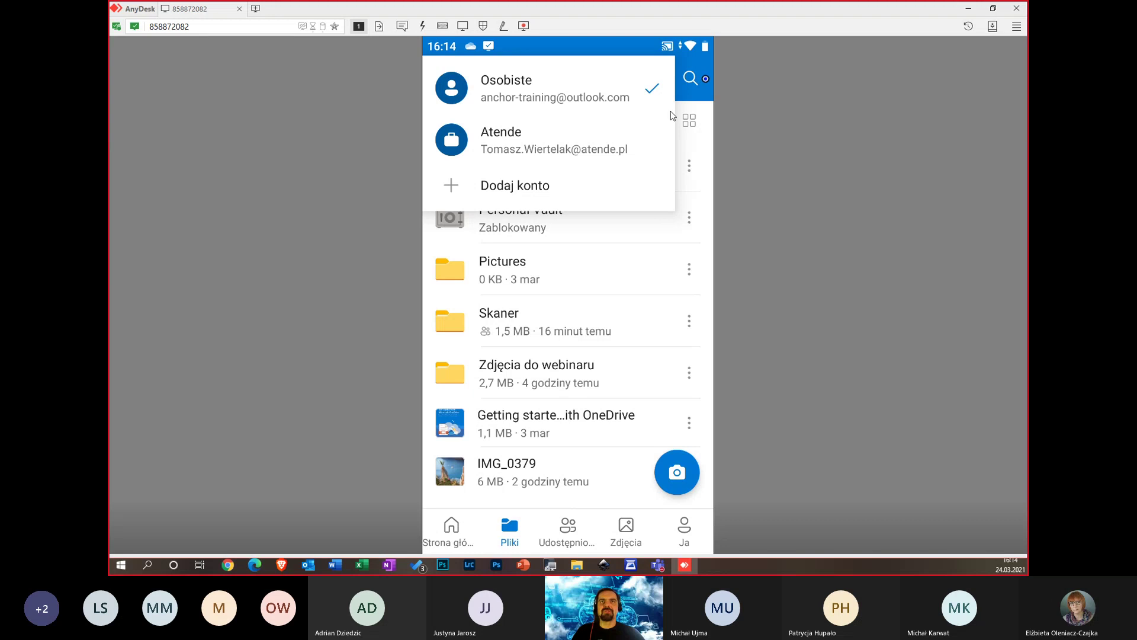
{"action": "left_click", "coordinate": [492, 134]}
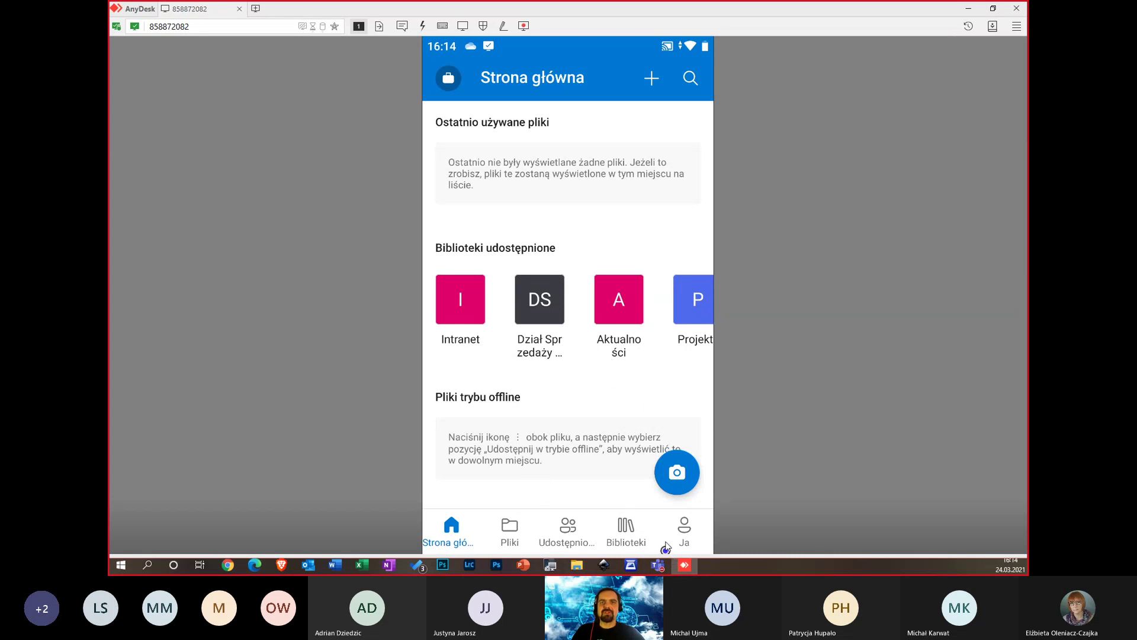
{"action": "left_click", "coordinate": [626, 527]}
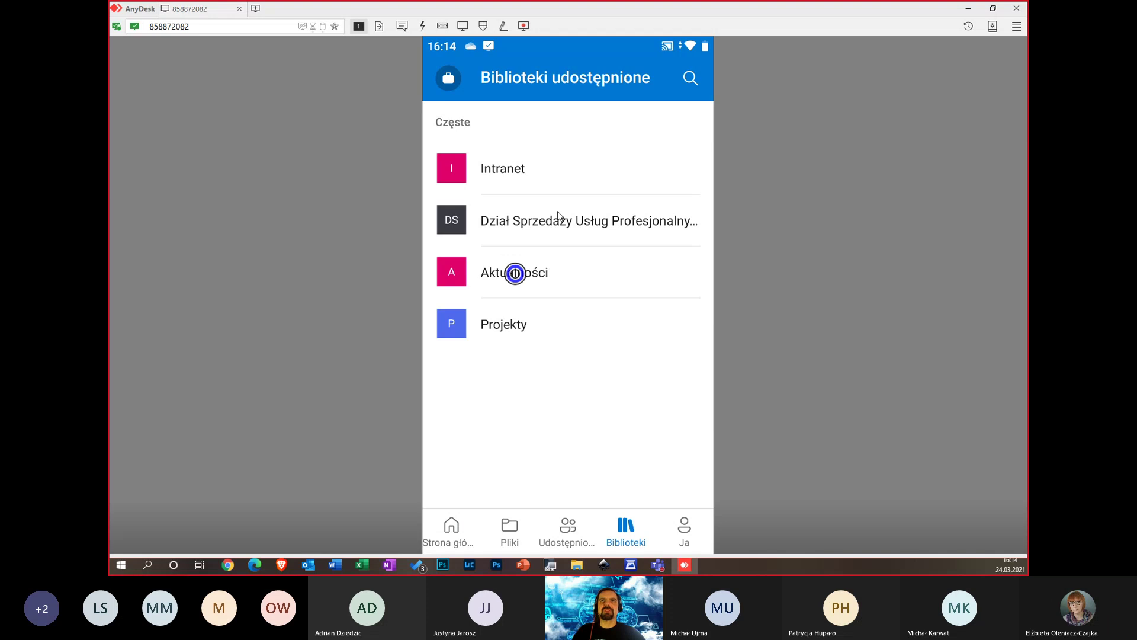
Switch back to the Osobiste account and minimize the AnyDesk window.
{"action": "left_click", "coordinate": [445, 83]}
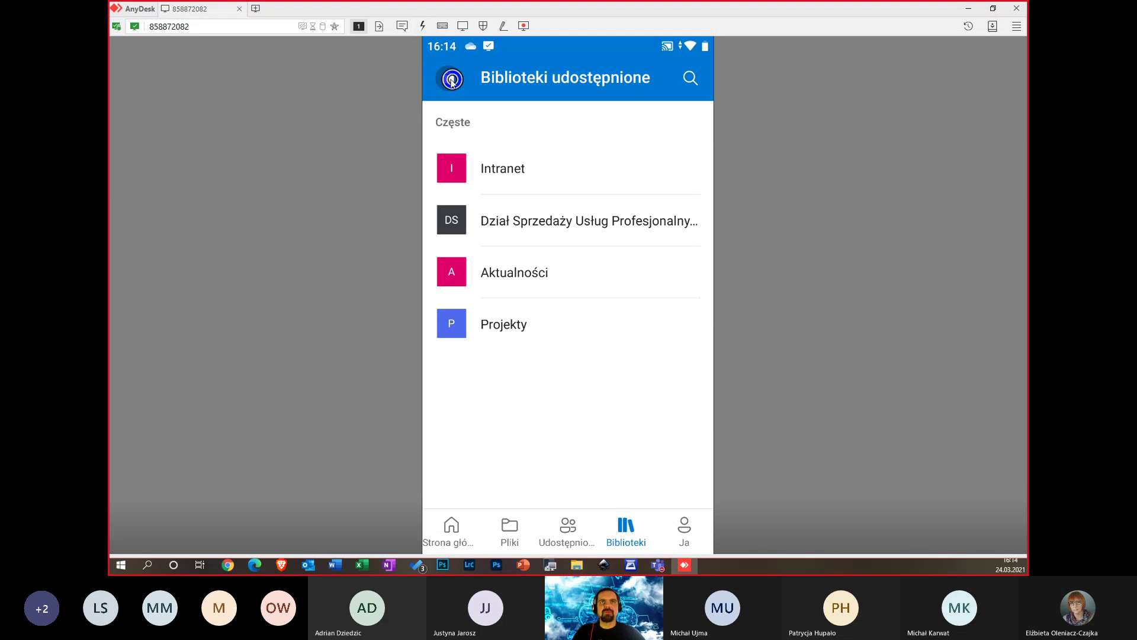
{"action": "left_click", "coordinate": [503, 92]}
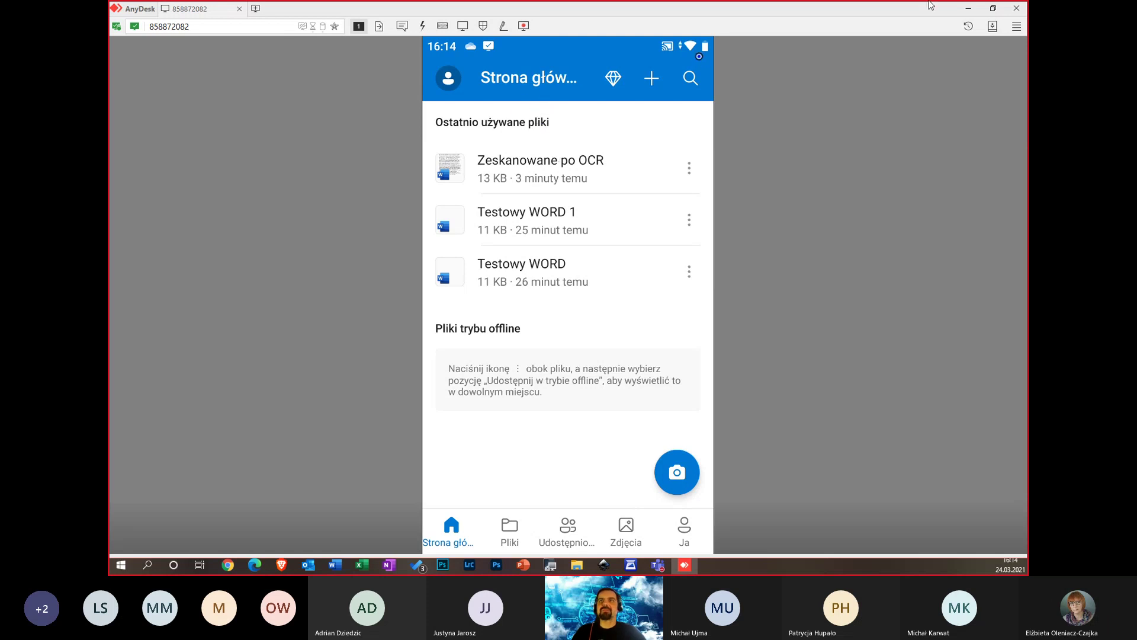
{"action": "left_click", "coordinate": [969, 10]}
Open the Pictures folder, then look at the Photos albums view.
{"action": "left_click", "coordinate": [493, 220]}
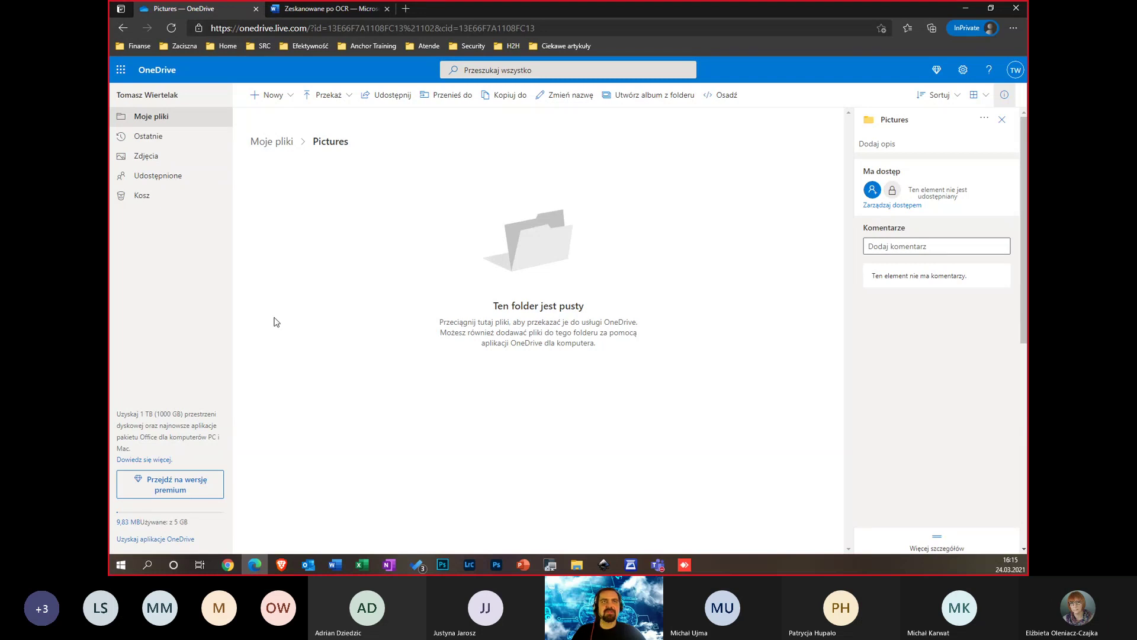
{"action": "left_click", "coordinate": [270, 142]}
{"action": "left_click", "coordinate": [146, 157]}
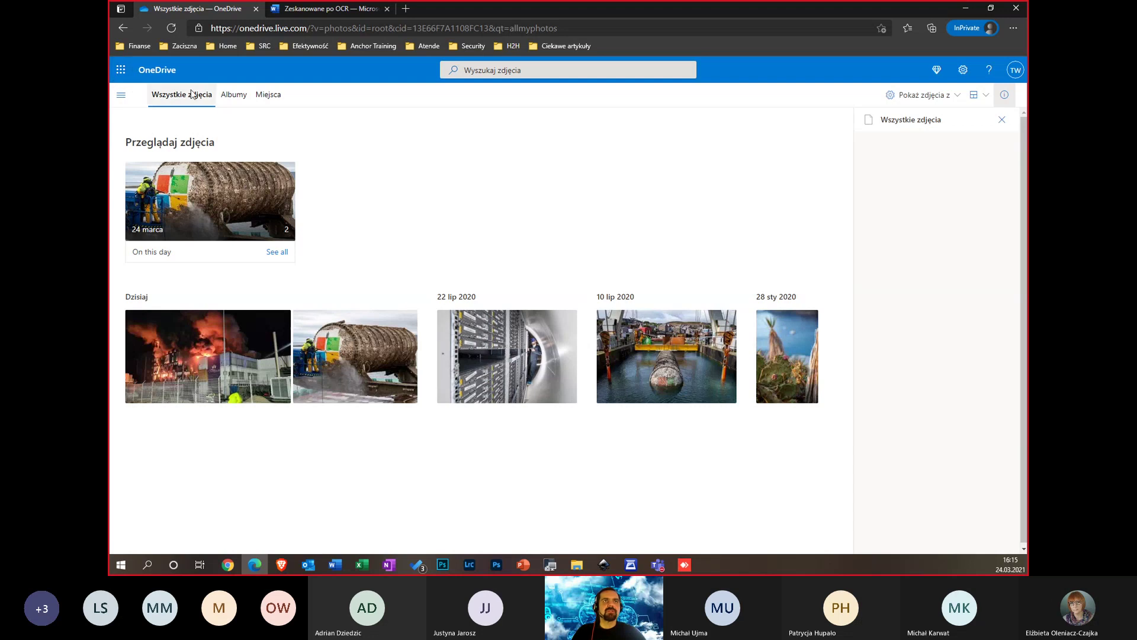
{"action": "left_click", "coordinate": [233, 95]}
Reopen Pictures via My files, dismiss the feedback prompt, and show Shared items.
{"action": "left_click", "coordinate": [122, 96]}
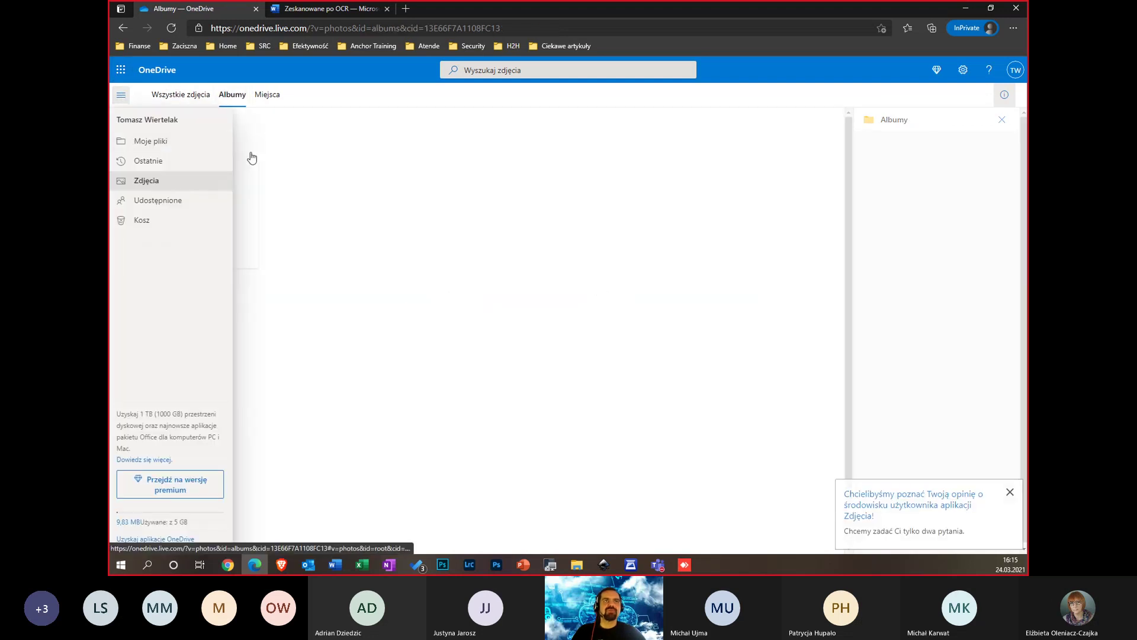
{"action": "left_click", "coordinate": [160, 144]}
{"action": "left_click", "coordinate": [519, 224]}
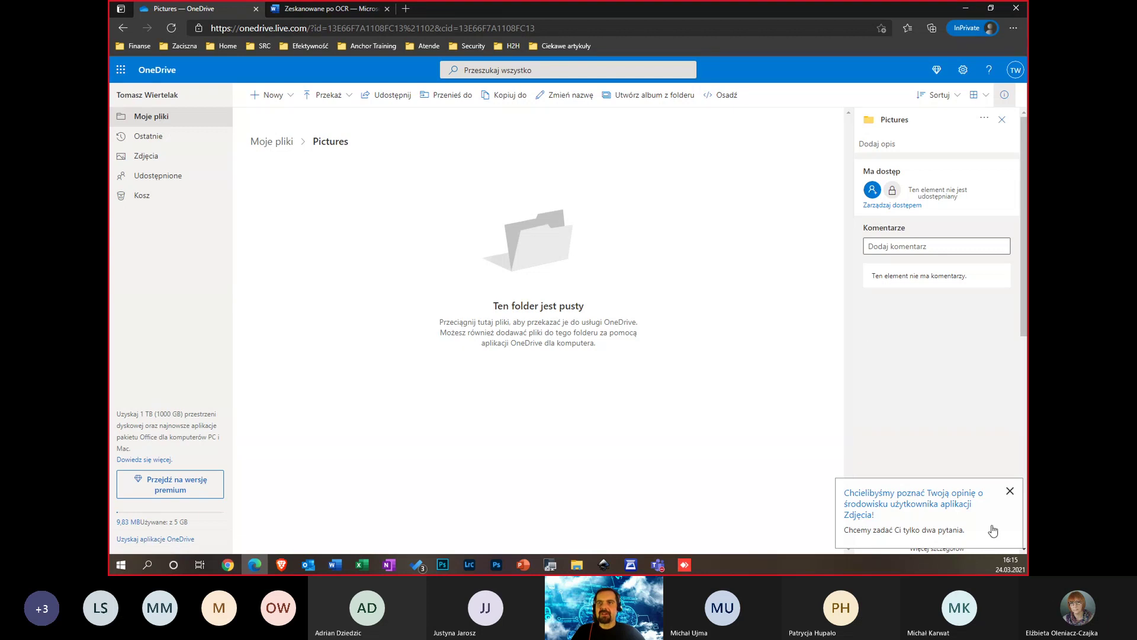
{"action": "left_click", "coordinate": [1010, 491]}
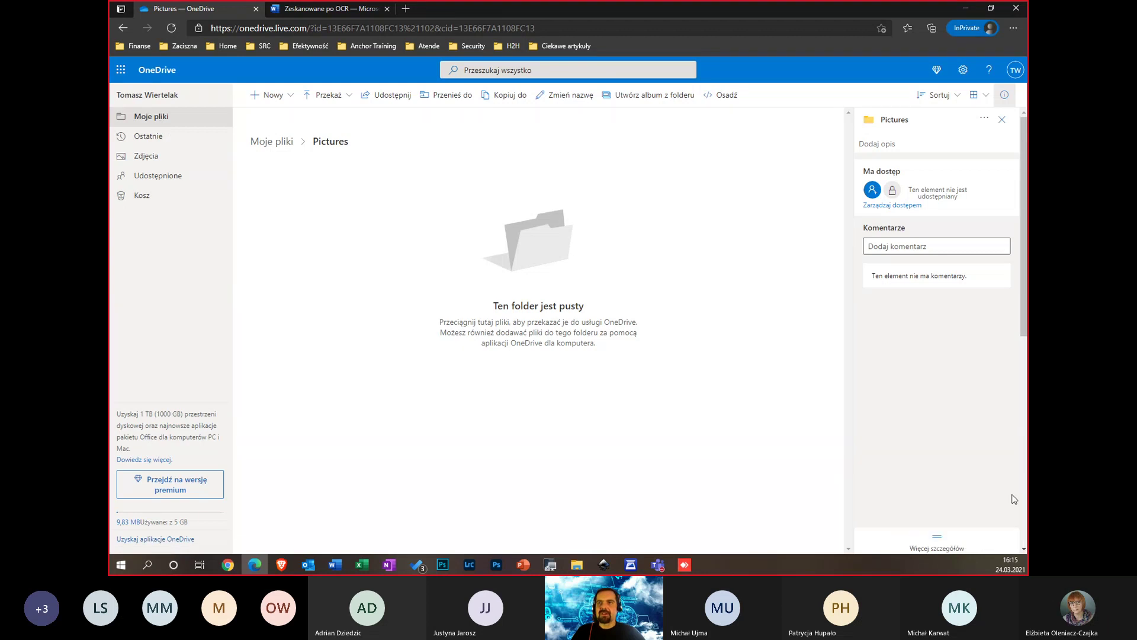
{"action": "left_click", "coordinate": [149, 178]}
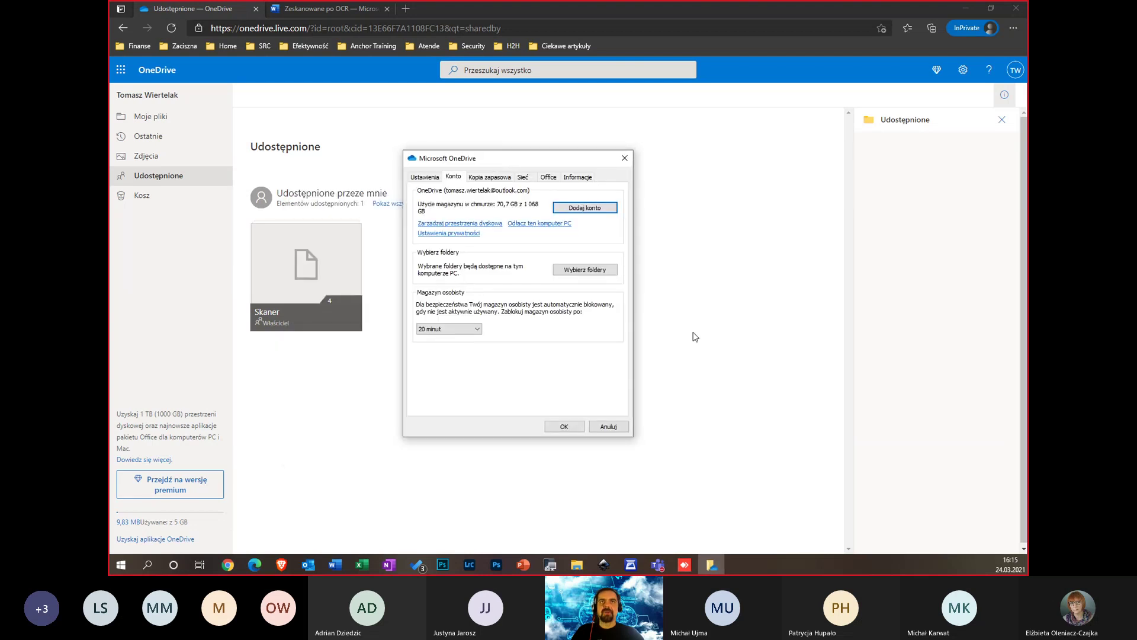
Minimize the browser, move the OneDrive settings window up, and glance at the Ustawienia tab.
{"action": "left_click", "coordinate": [966, 9]}
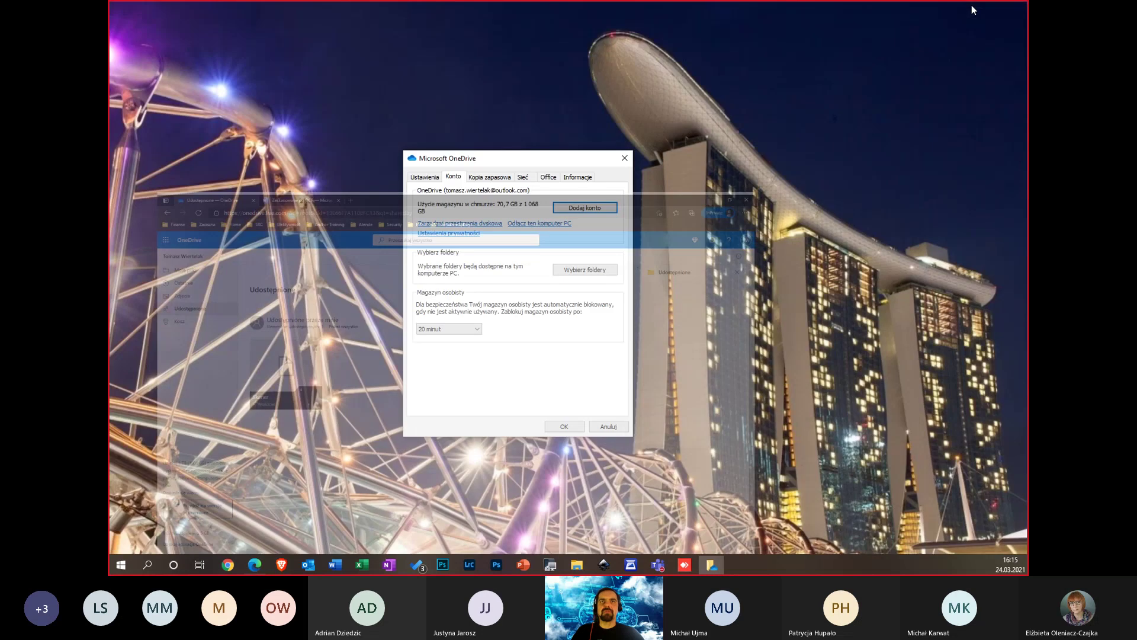
{"action": "left_click_drag", "start_coordinate": [548, 158], "coordinate": [548, 123]}
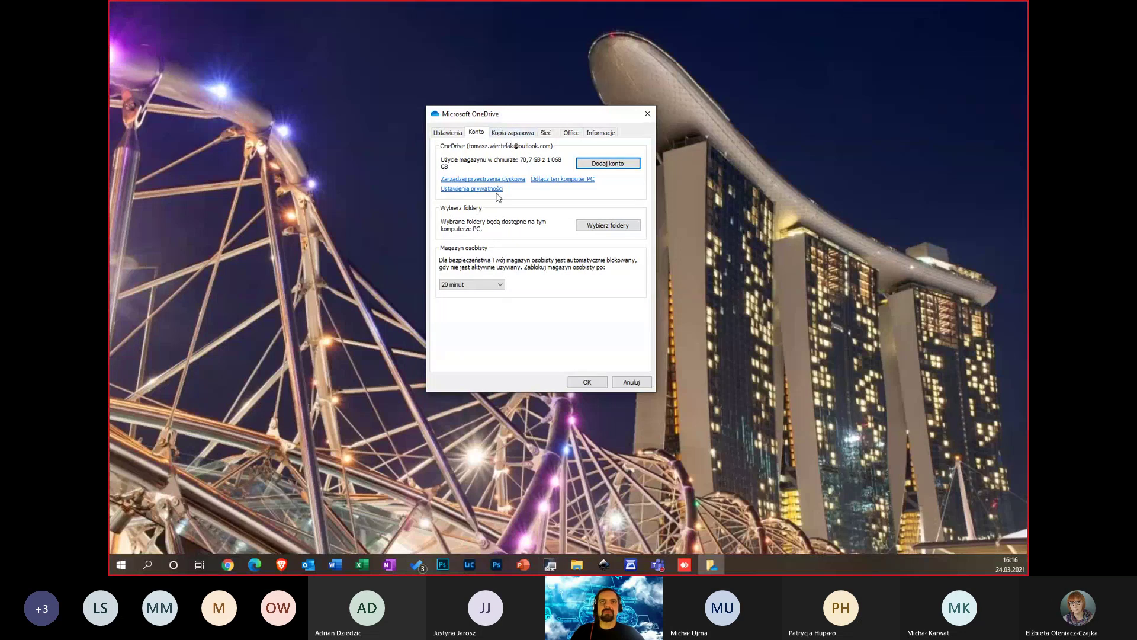
{"action": "left_click", "coordinate": [447, 132]}
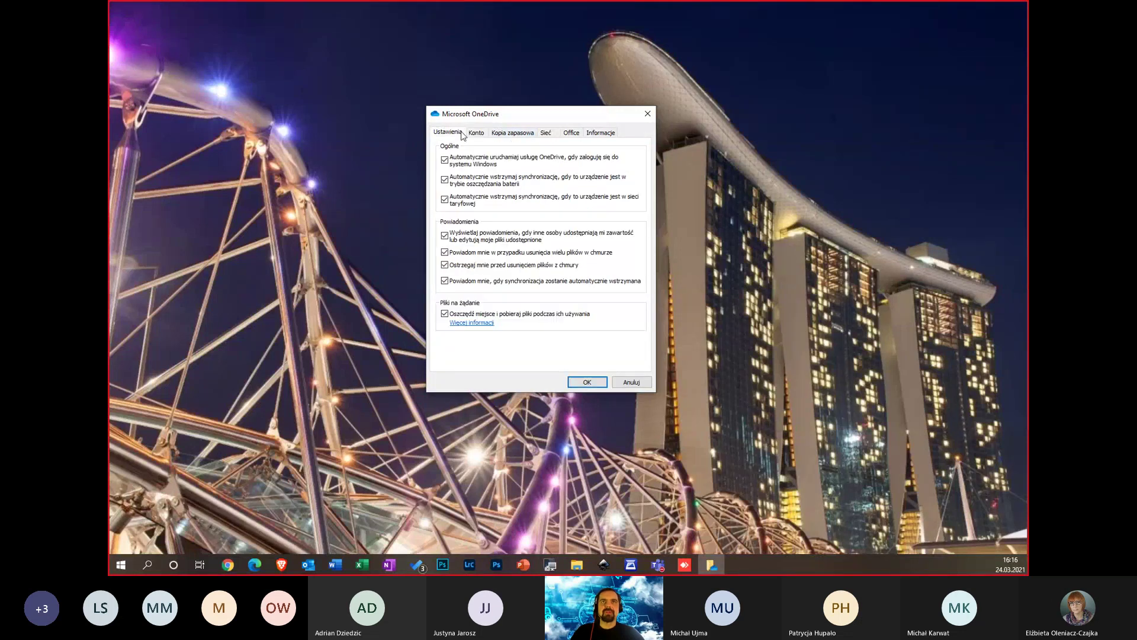
{"action": "left_click", "coordinate": [475, 133]}
Open and close the Wybierz foldery chooser, then begin adding another account.
{"action": "left_click", "coordinate": [610, 227]}
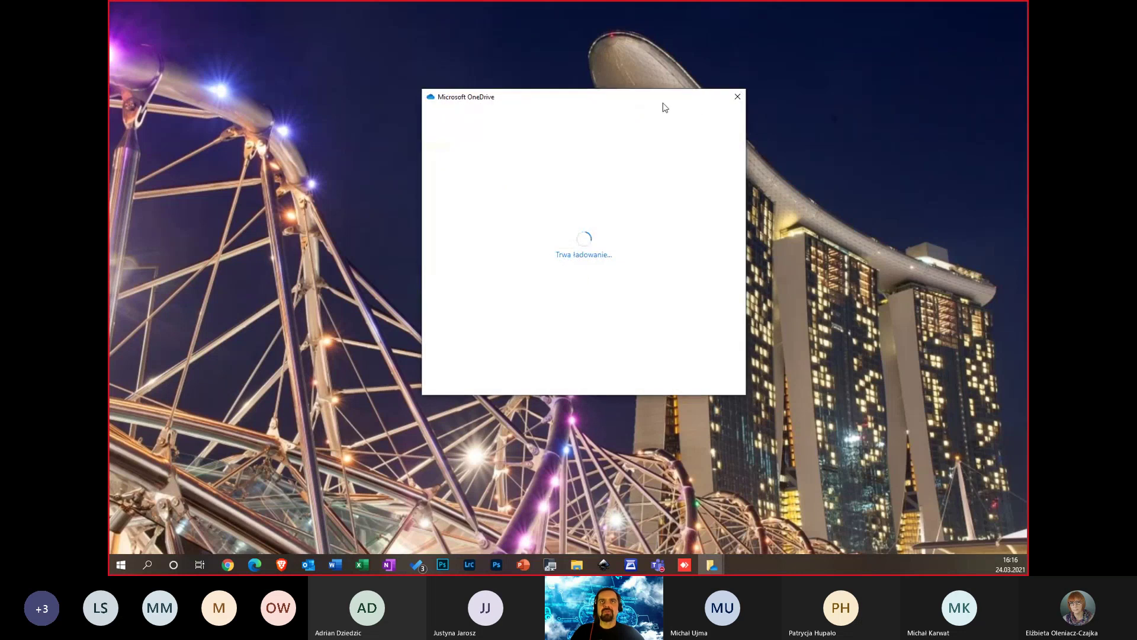
{"action": "left_click", "coordinate": [737, 96]}
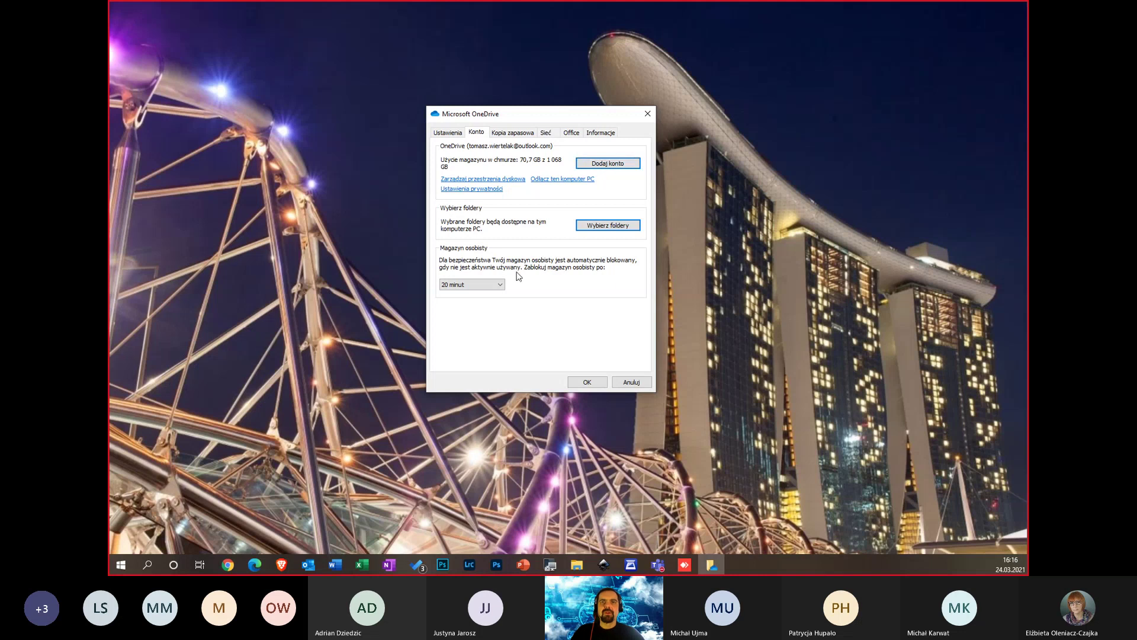
{"action": "left_click", "coordinate": [633, 451]}
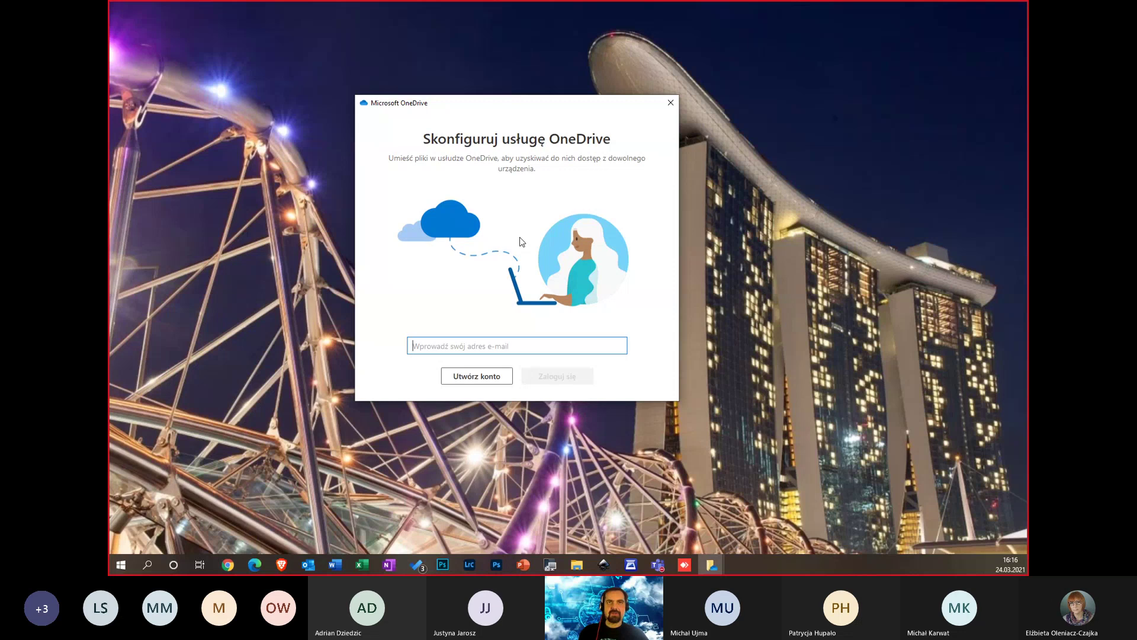
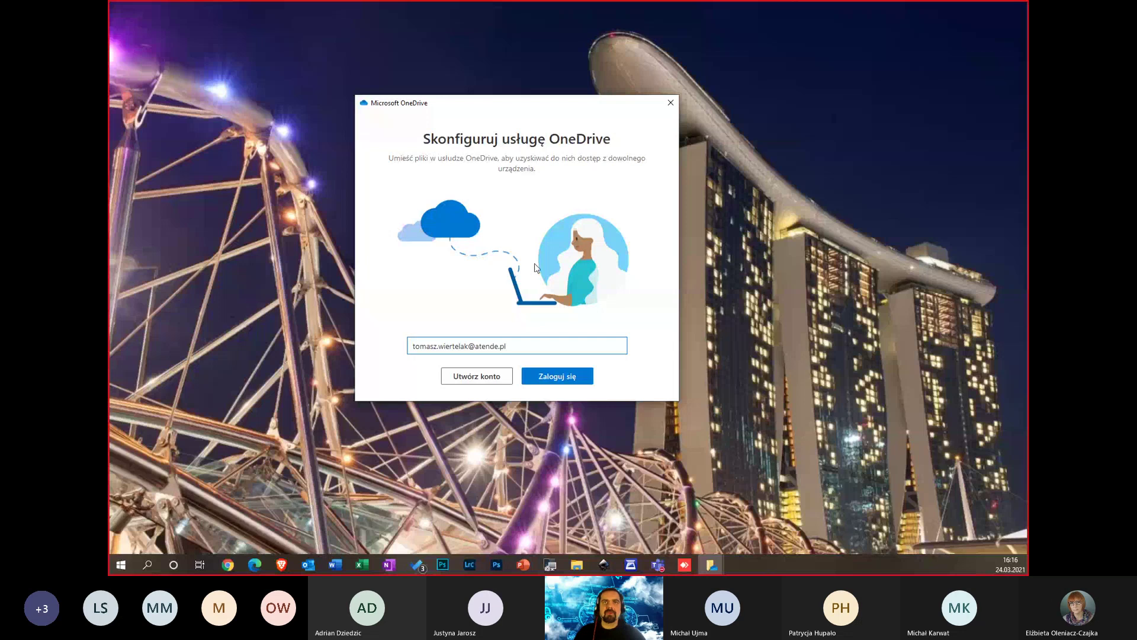
Sign in to OneDrive with the work e-mail and password, approving via Duo push.
{"action": "left_click", "coordinate": [563, 375]}
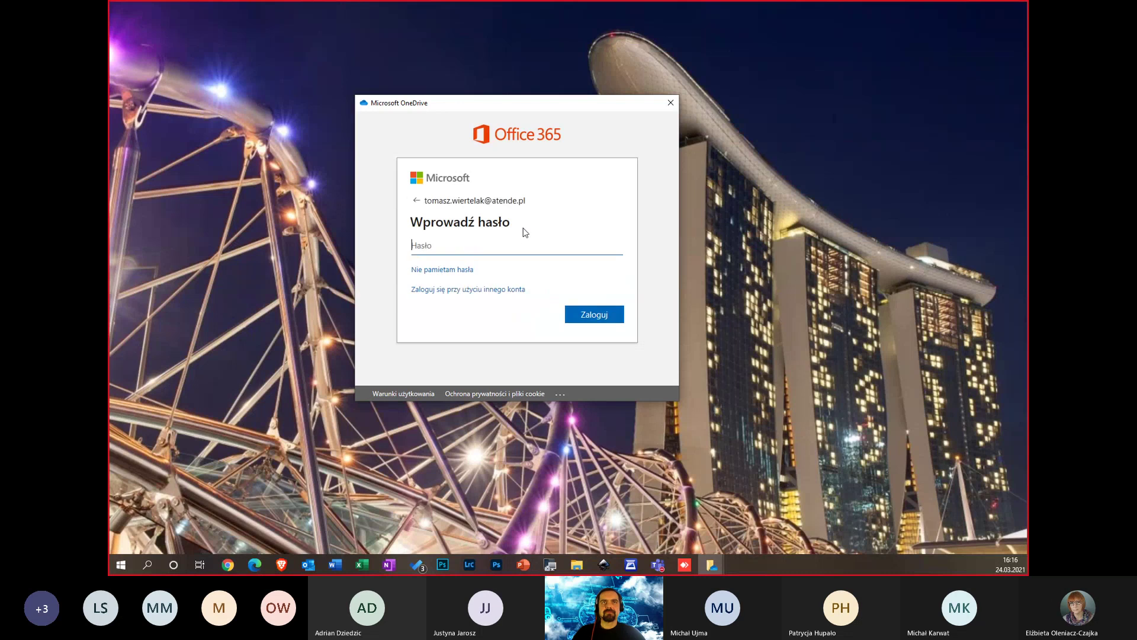
{"action": "type", "text": "•••••••"}
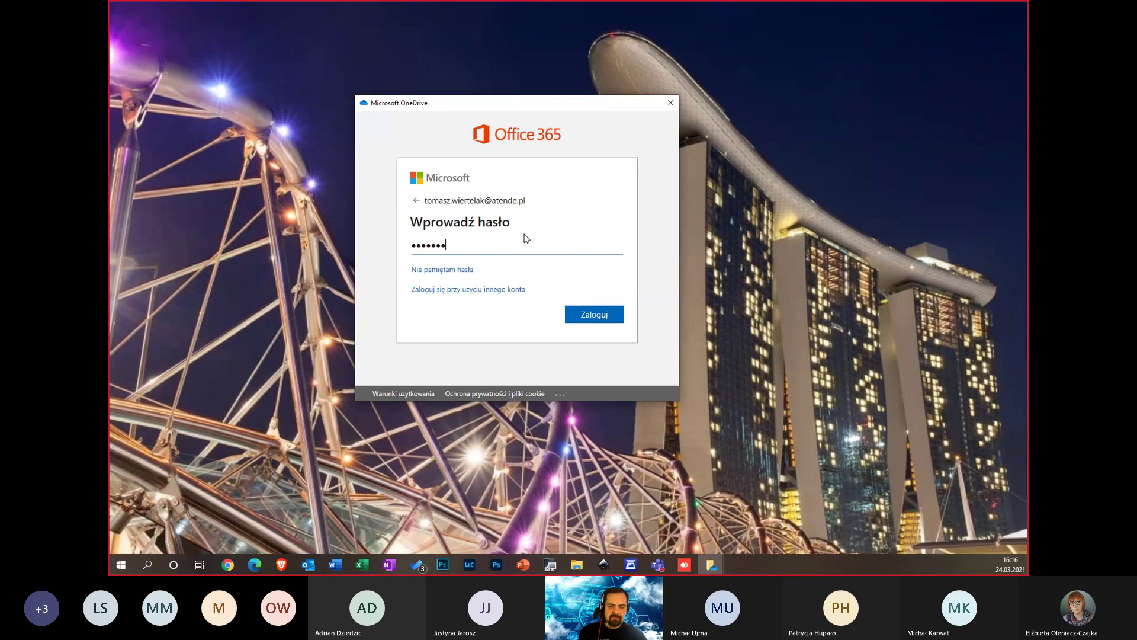
{"action": "type", "text": "••••••"}
{"action": "key", "text": "Return"}
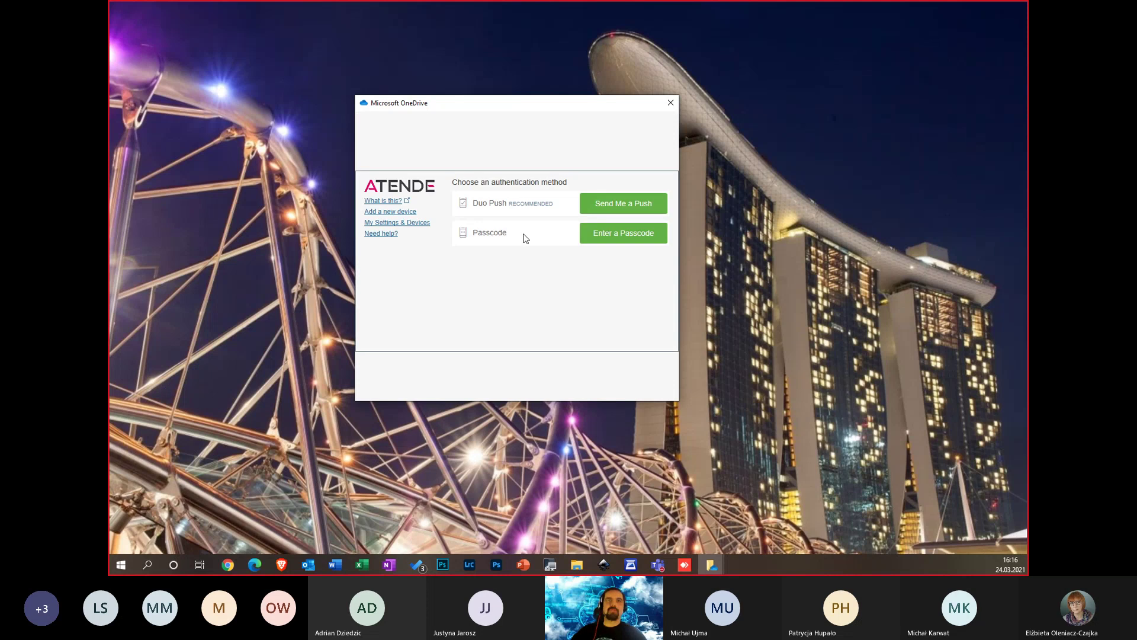
{"action": "left_click", "coordinate": [610, 200]}
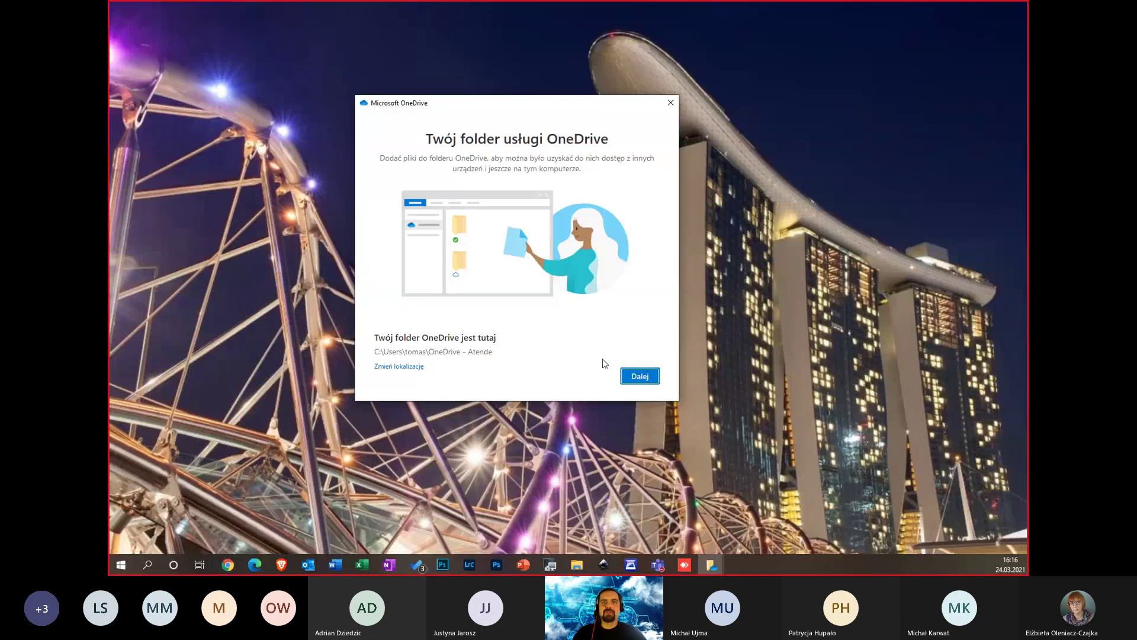
Accept the suggested OneDrive - Atende folder location, continue past the introduction pages, and skip the mobile app.
{"action": "left_click", "coordinate": [639, 381]}
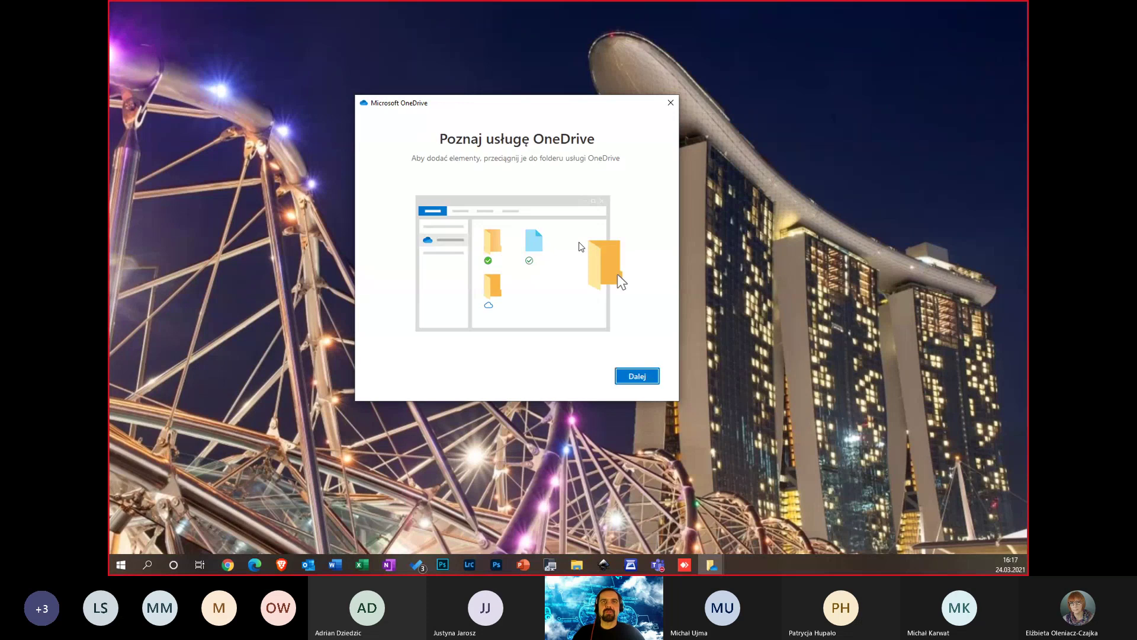
{"action": "left_click", "coordinate": [629, 379]}
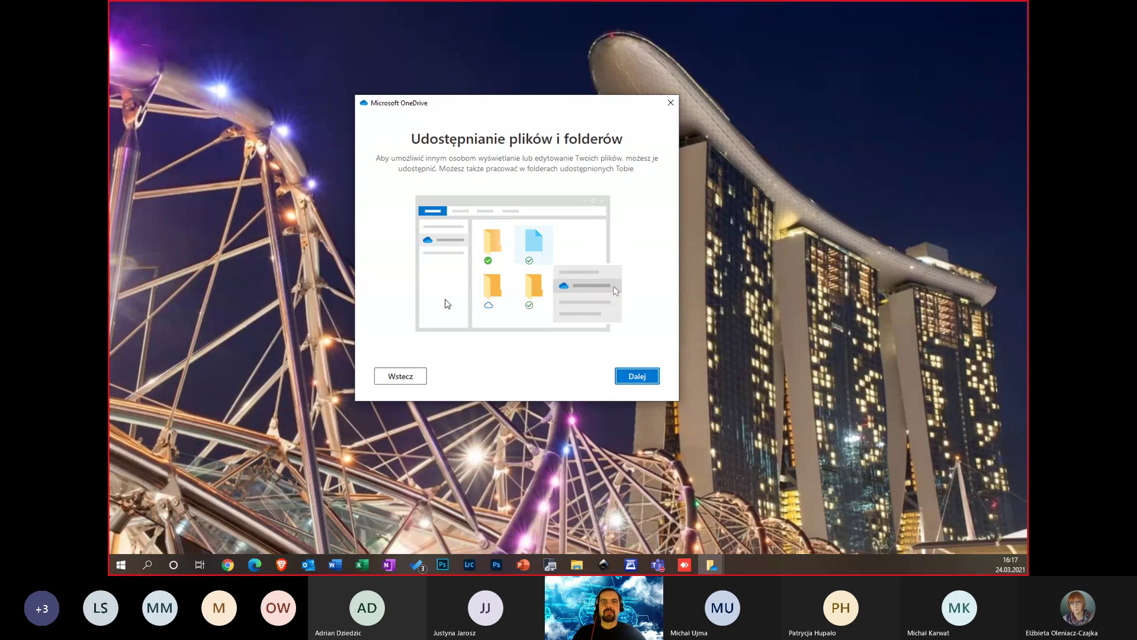
{"action": "left_click", "coordinate": [641, 380]}
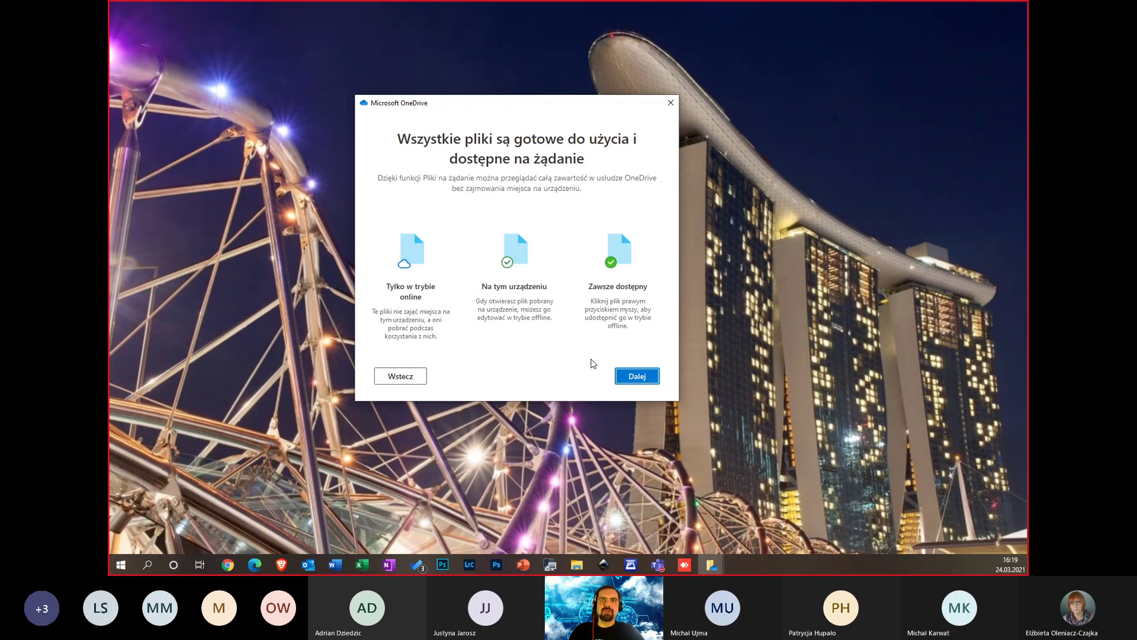
{"action": "left_click", "coordinate": [640, 377]}
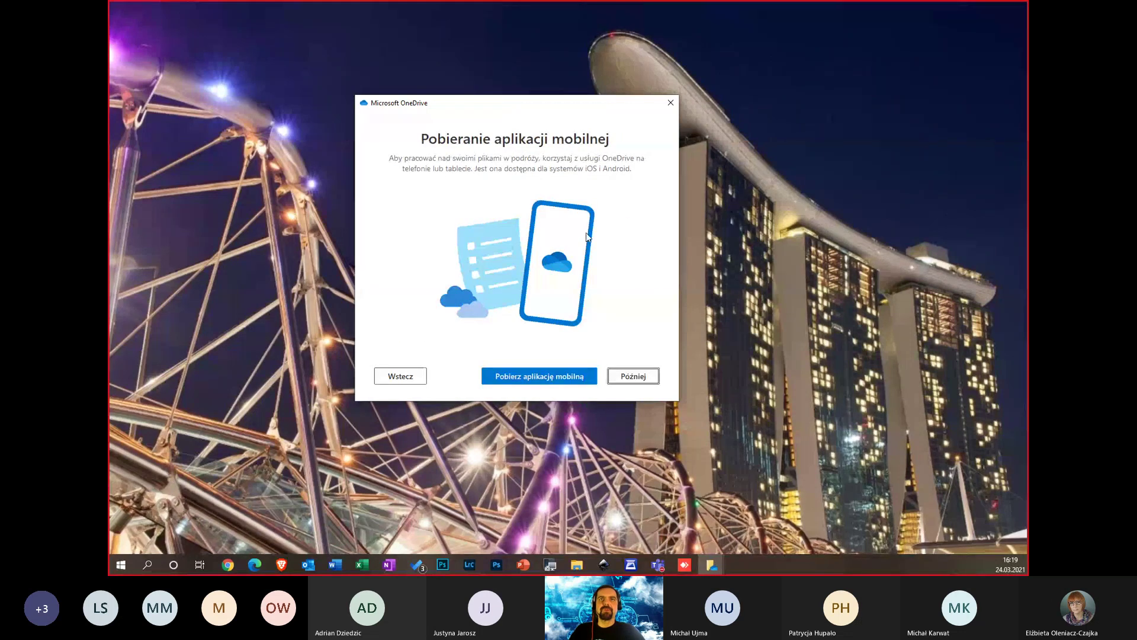
{"action": "left_click", "coordinate": [651, 379]}
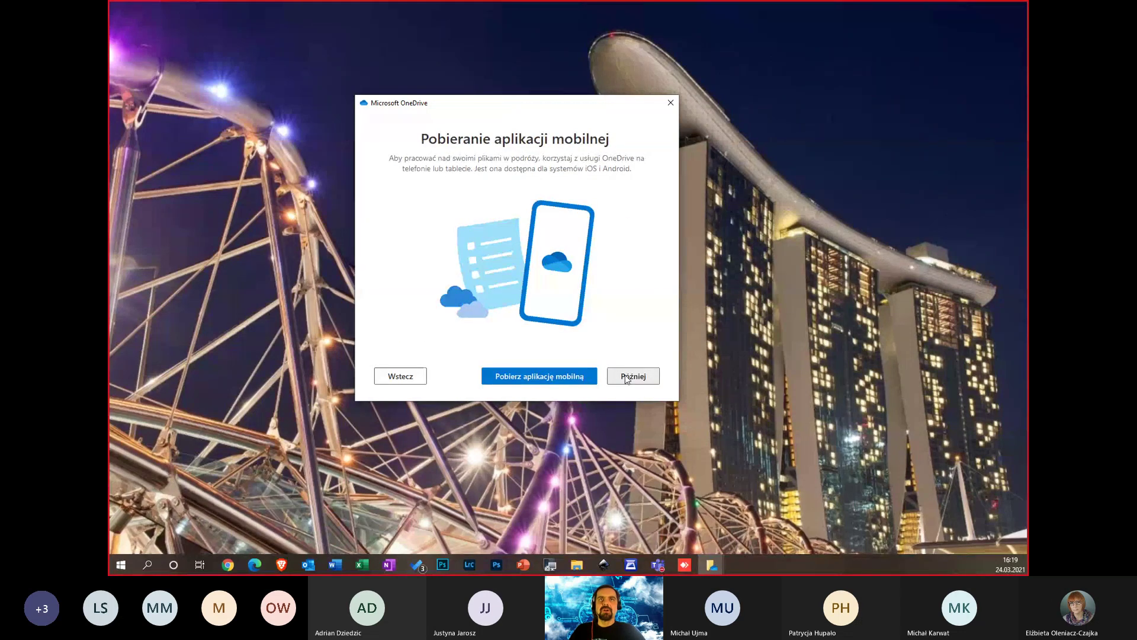
Finish setup, close the new OneDrive - Atende folder window, and dismiss the folder-selection window.
{"action": "left_click", "coordinate": [621, 375]}
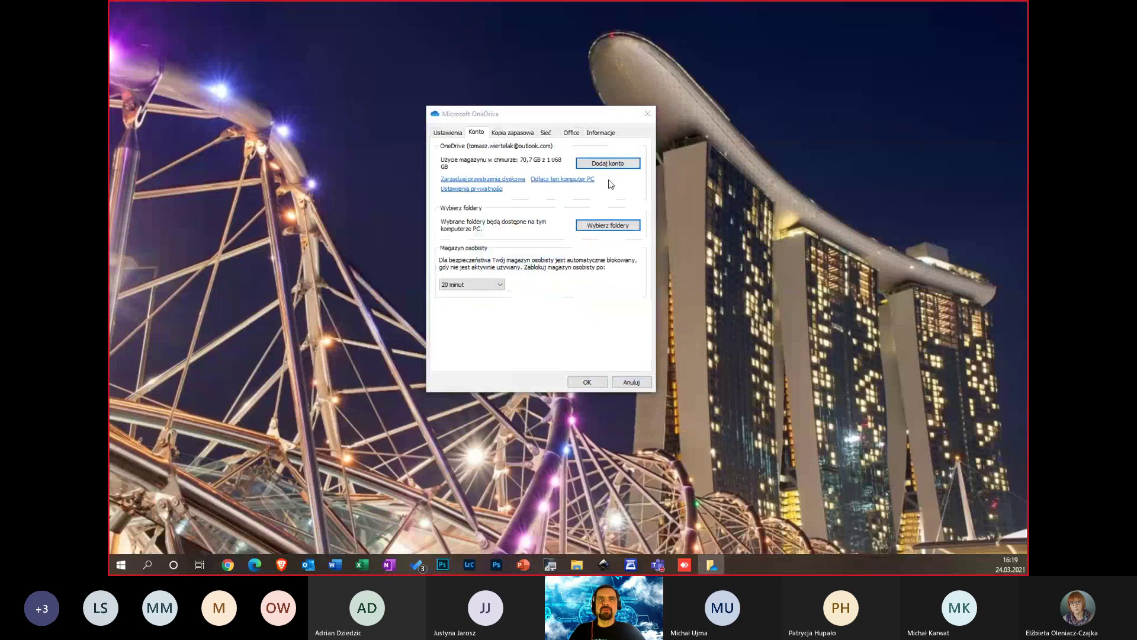
{"action": "left_click", "coordinate": [885, 90]}
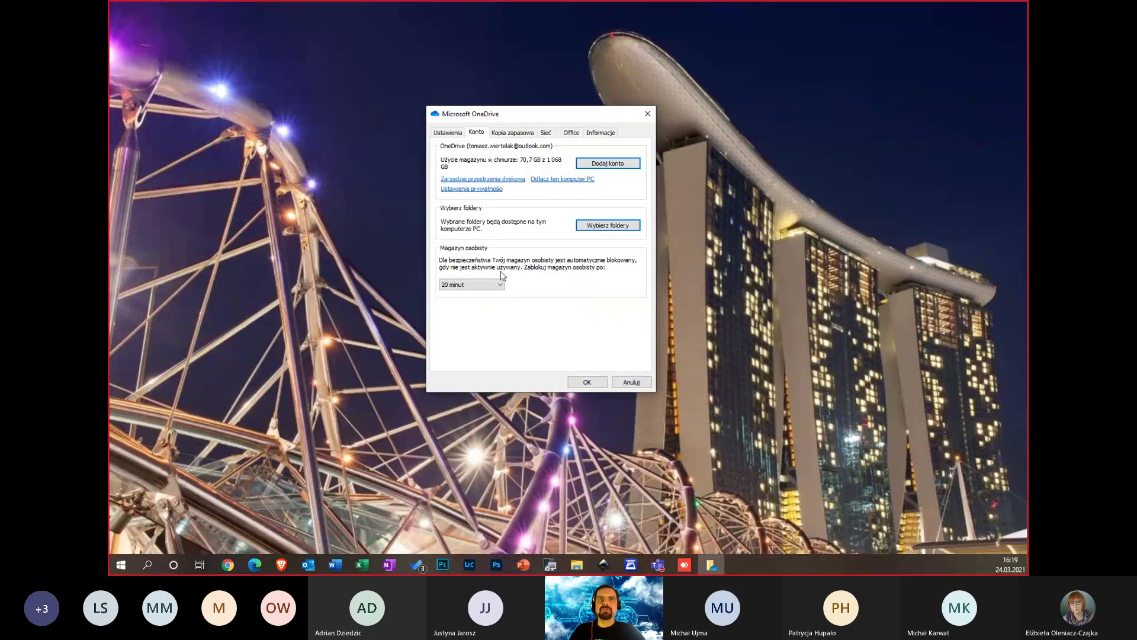
{"action": "left_click", "coordinate": [602, 225]}
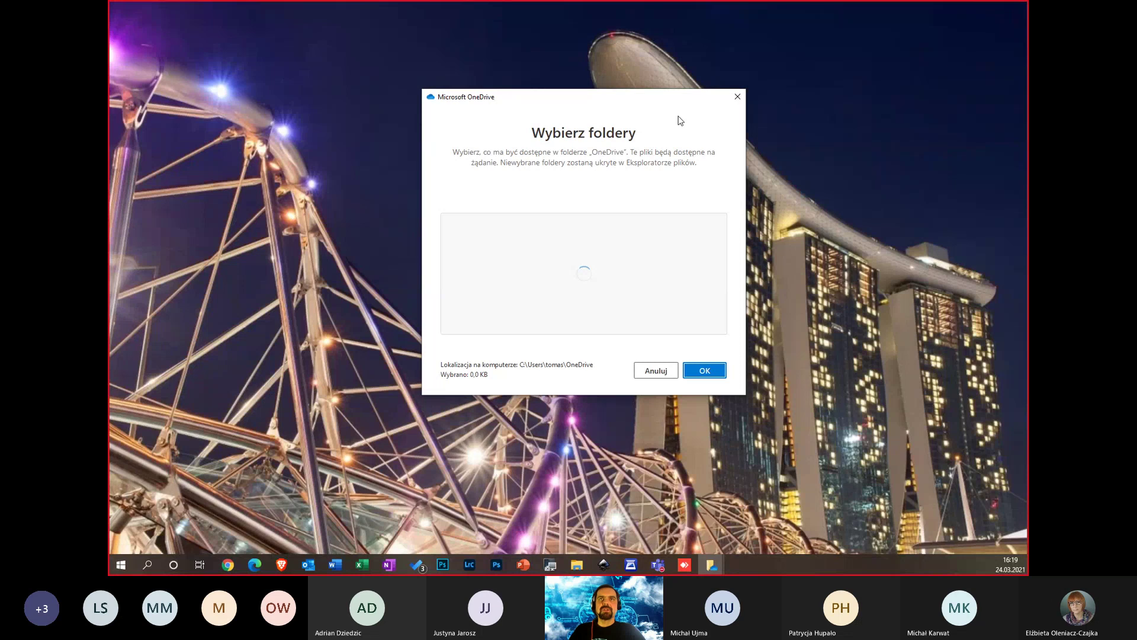
{"action": "left_click", "coordinate": [738, 97]}
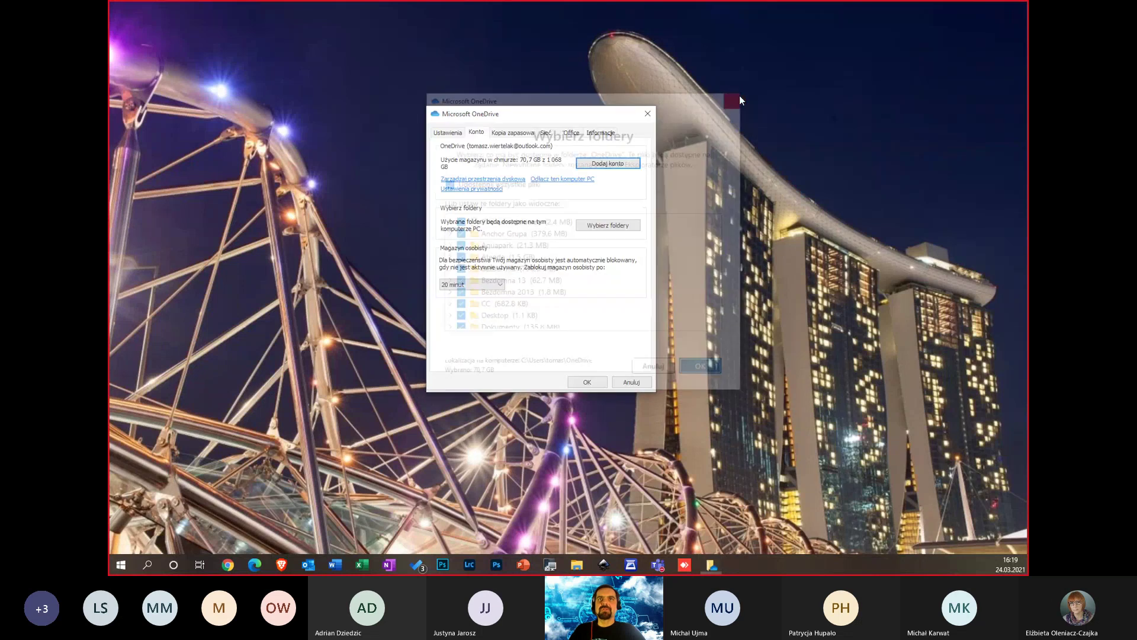
Review the folders kept on this PC, cancel without changes, and view the Kopia zapasowa settings.
{"action": "left_click", "coordinate": [622, 232]}
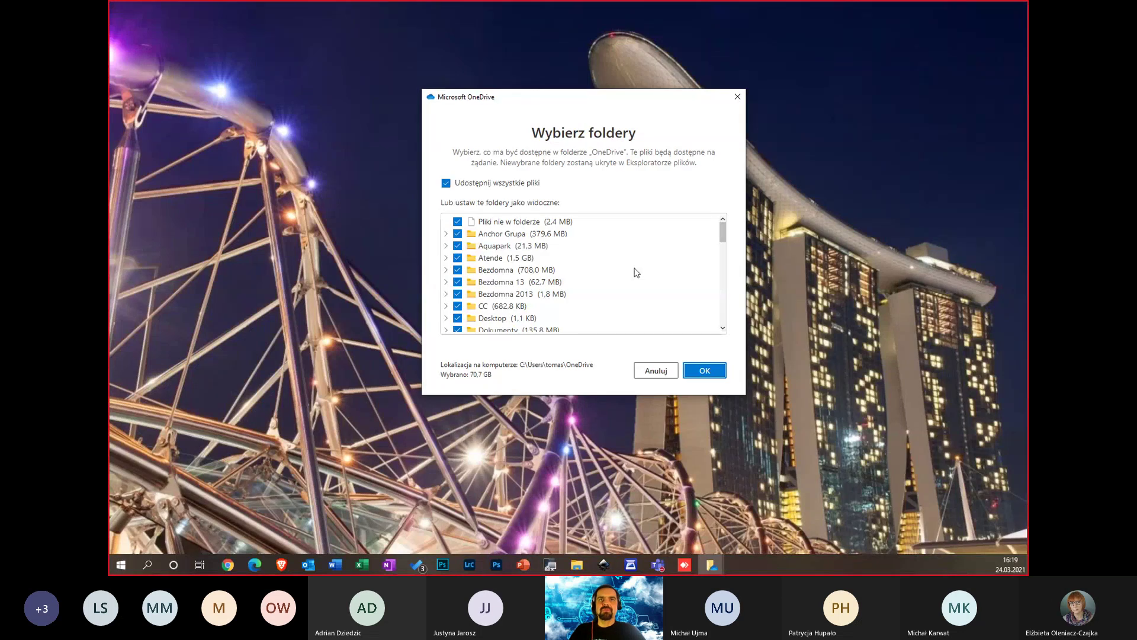
{"action": "scroll", "coordinate": [636, 273], "scroll_direction": "down", "scroll_amount": 4}
{"action": "scroll", "coordinate": [636, 272], "scroll_direction": "down", "scroll_amount": 8}
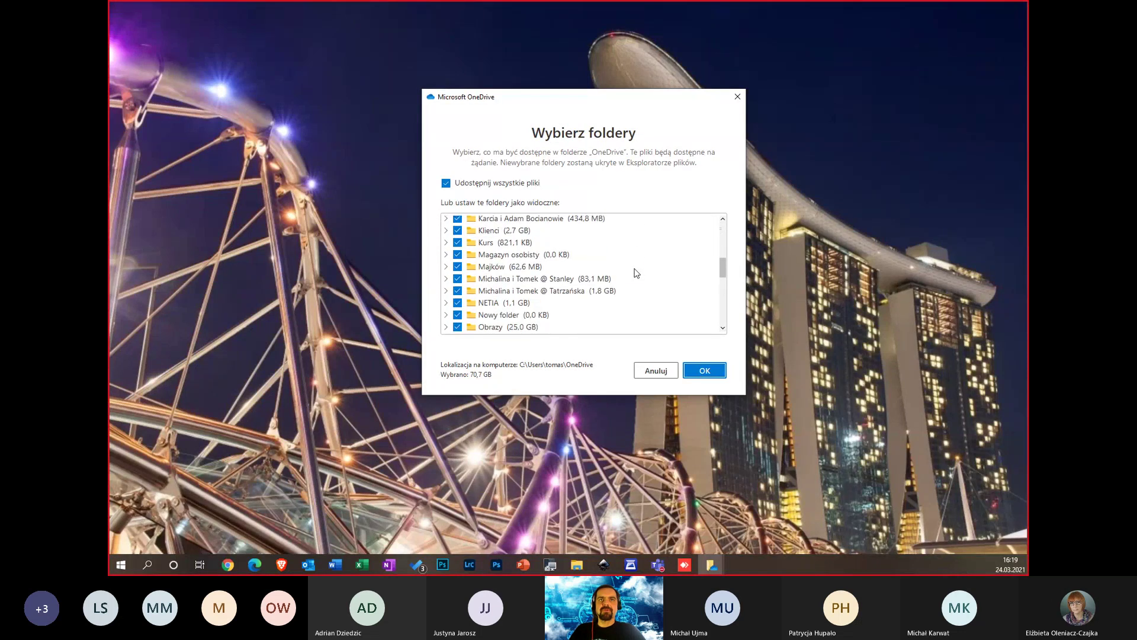
{"action": "scroll", "coordinate": [637, 272], "scroll_direction": "down", "scroll_amount": 3}
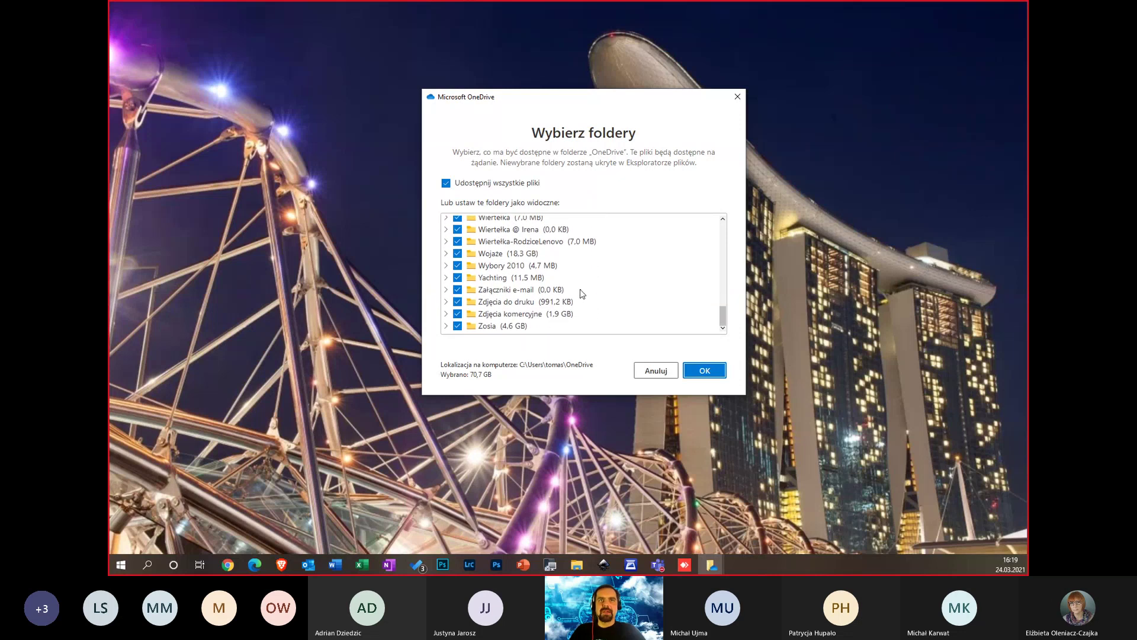
{"action": "left_click_drag", "start_coordinate": [720, 318], "coordinate": [729, 220]}
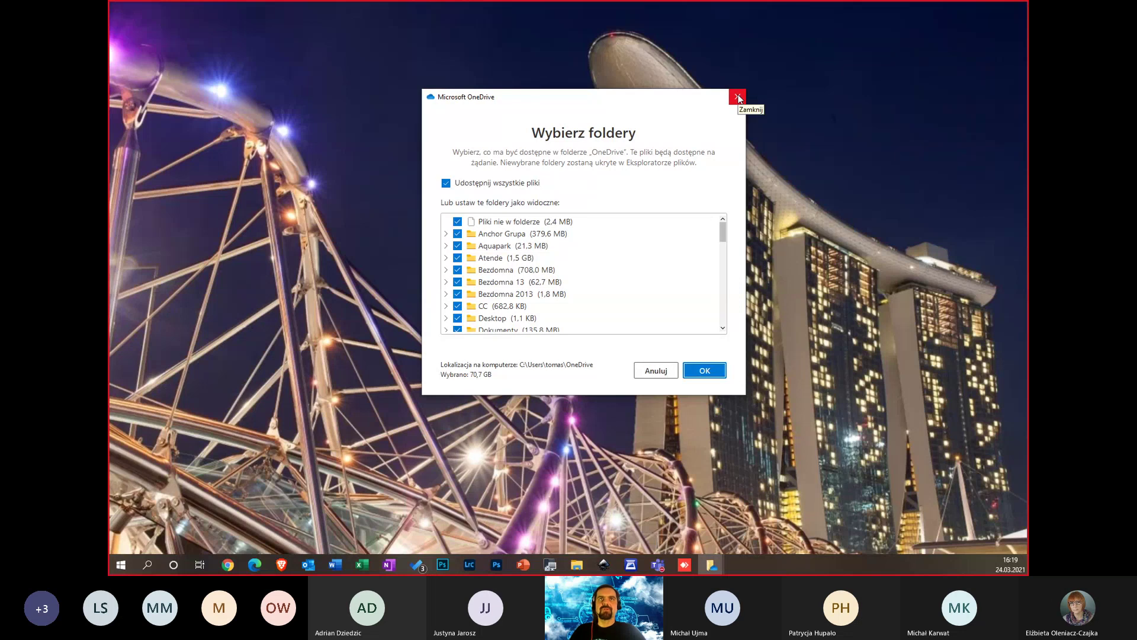
{"action": "left_click", "coordinate": [670, 372]}
{"action": "left_click", "coordinate": [512, 132]}
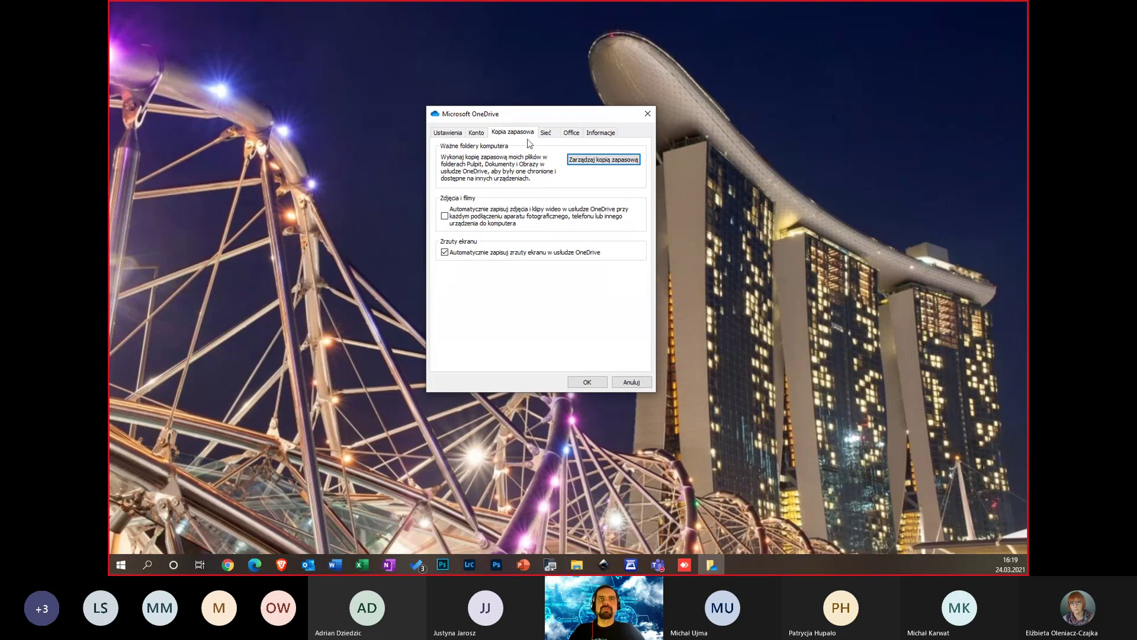
Check the backup overview for Pulpit, Dokumenty and Obrazy, then view the Sieć speed settings.
{"action": "left_click", "coordinate": [589, 160]}
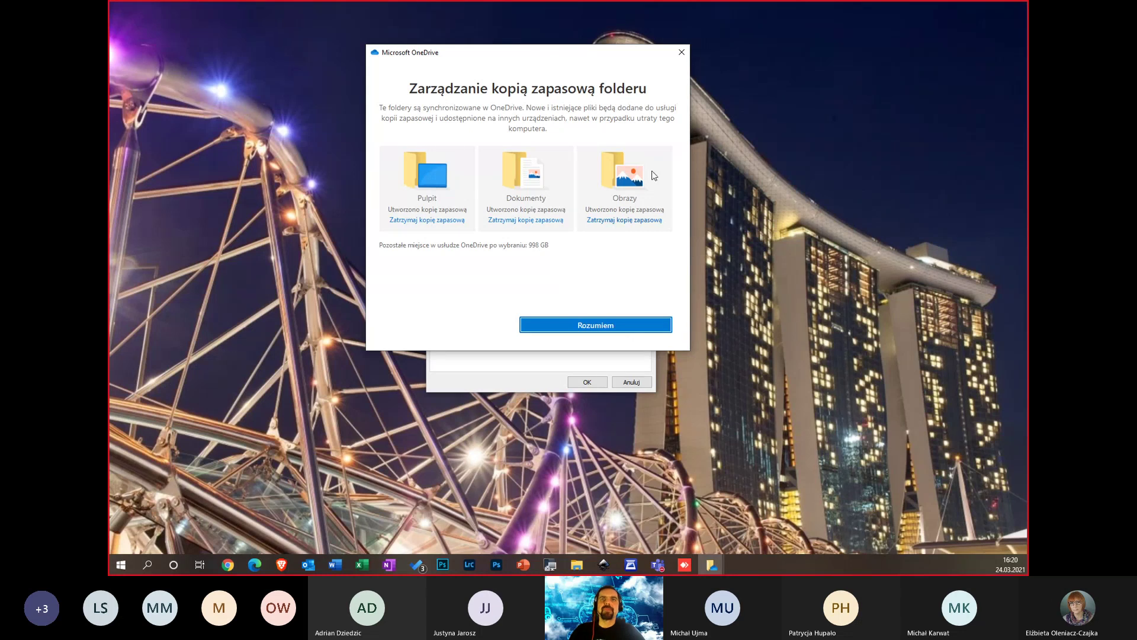
{"action": "left_click", "coordinate": [681, 53]}
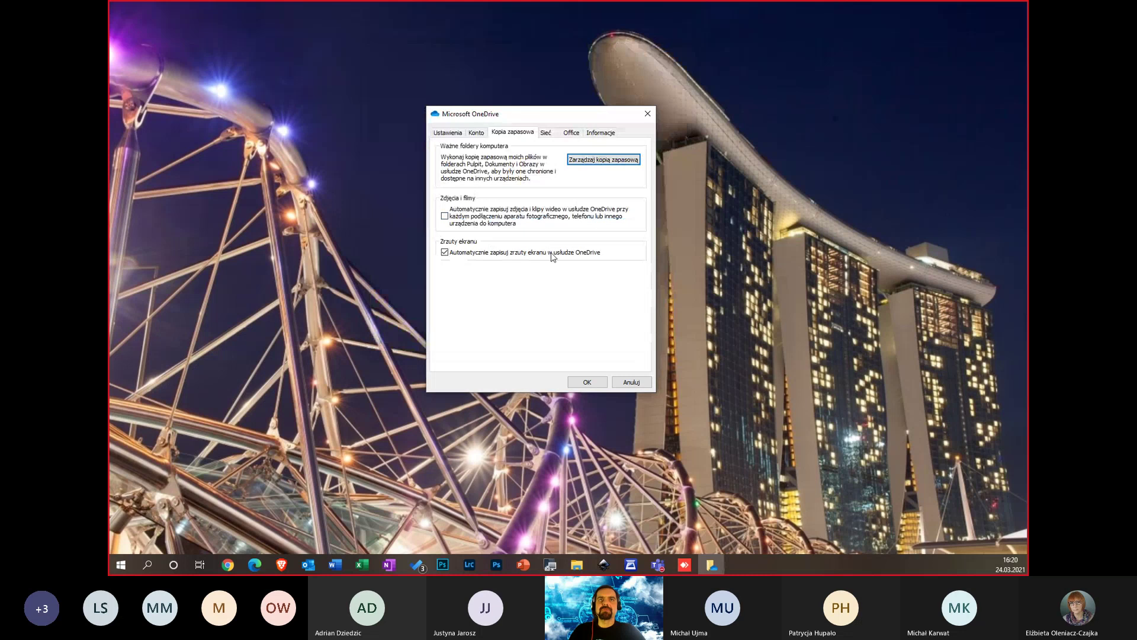
{"action": "left_click", "coordinate": [546, 133]}
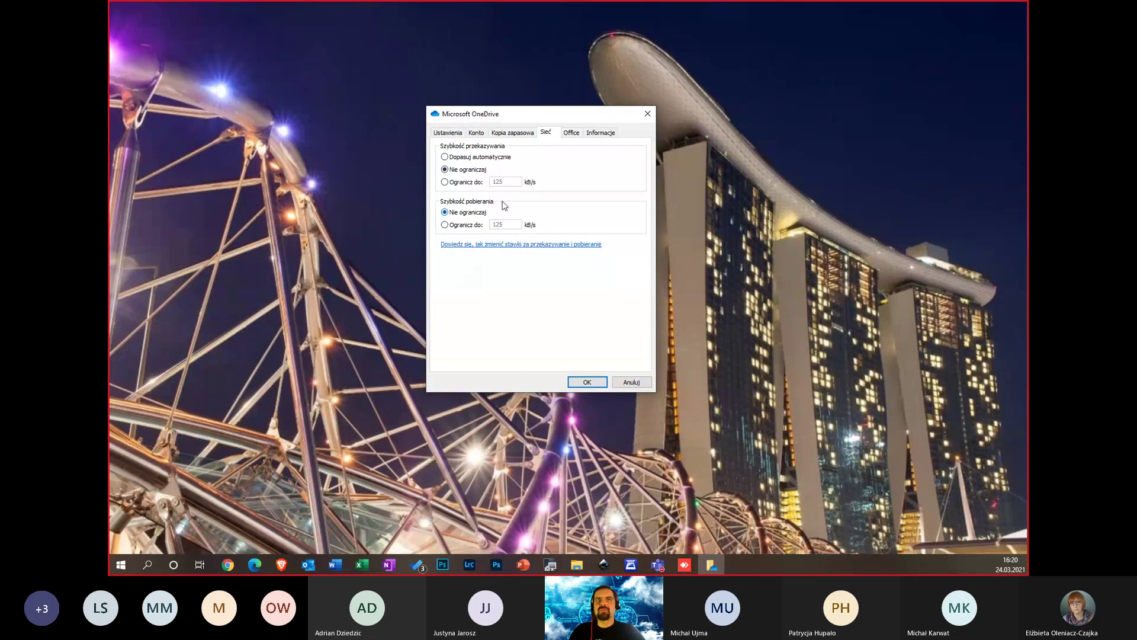
Show the Office tab with co-authoring and sync-conflict options.
{"action": "left_click", "coordinate": [571, 133]}
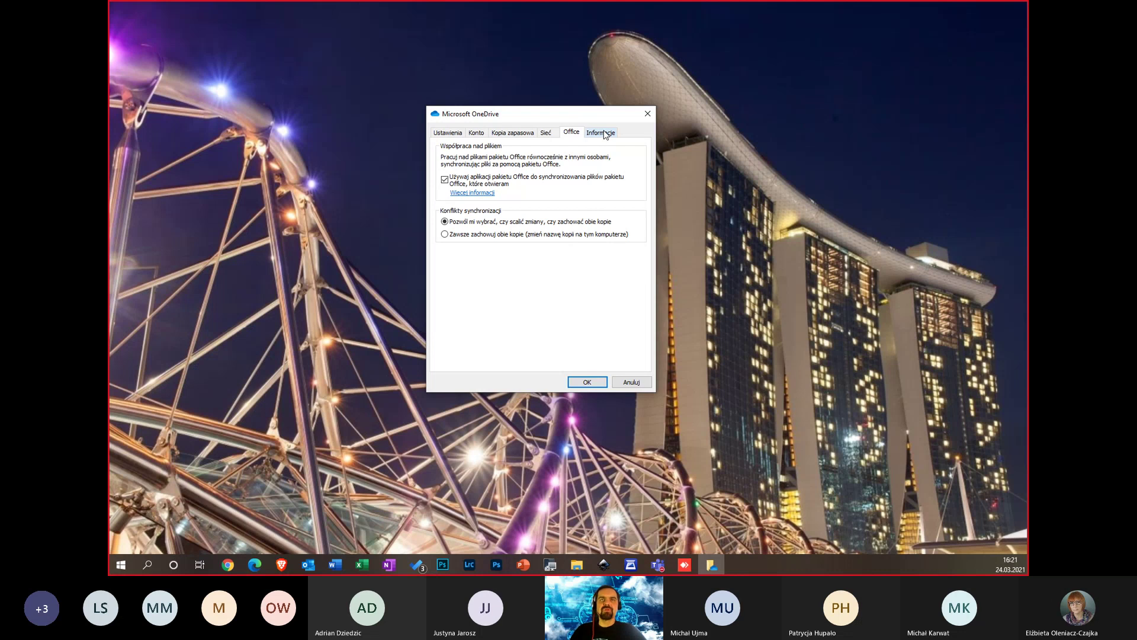
View the Informacje version details, then return to the Konto tab.
{"action": "left_click", "coordinate": [605, 134]}
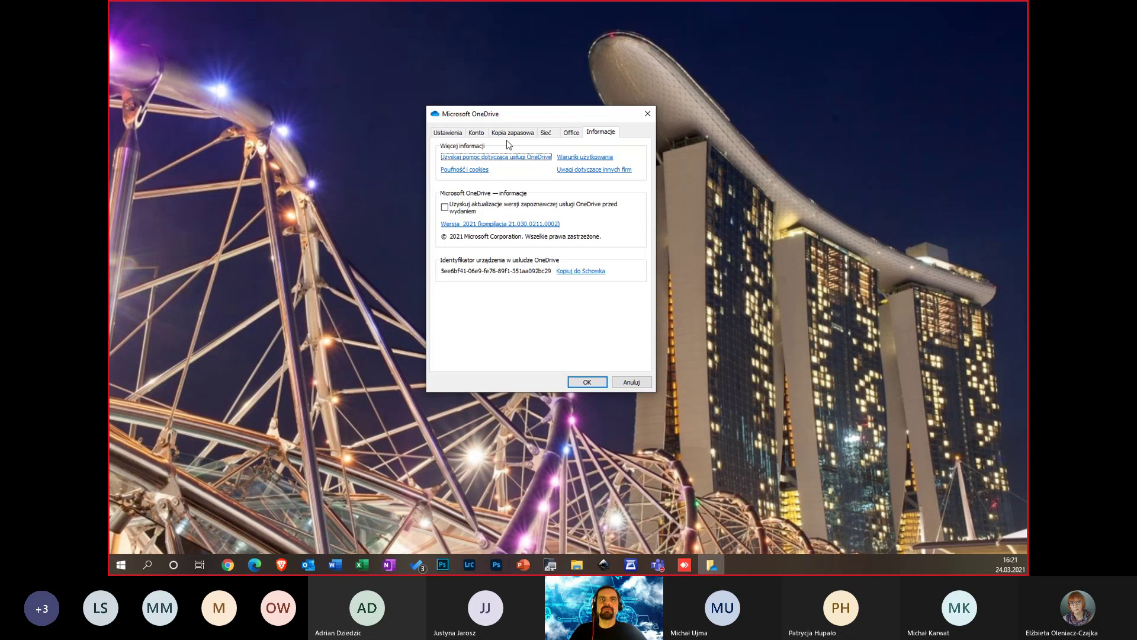
{"action": "left_click", "coordinate": [477, 132]}
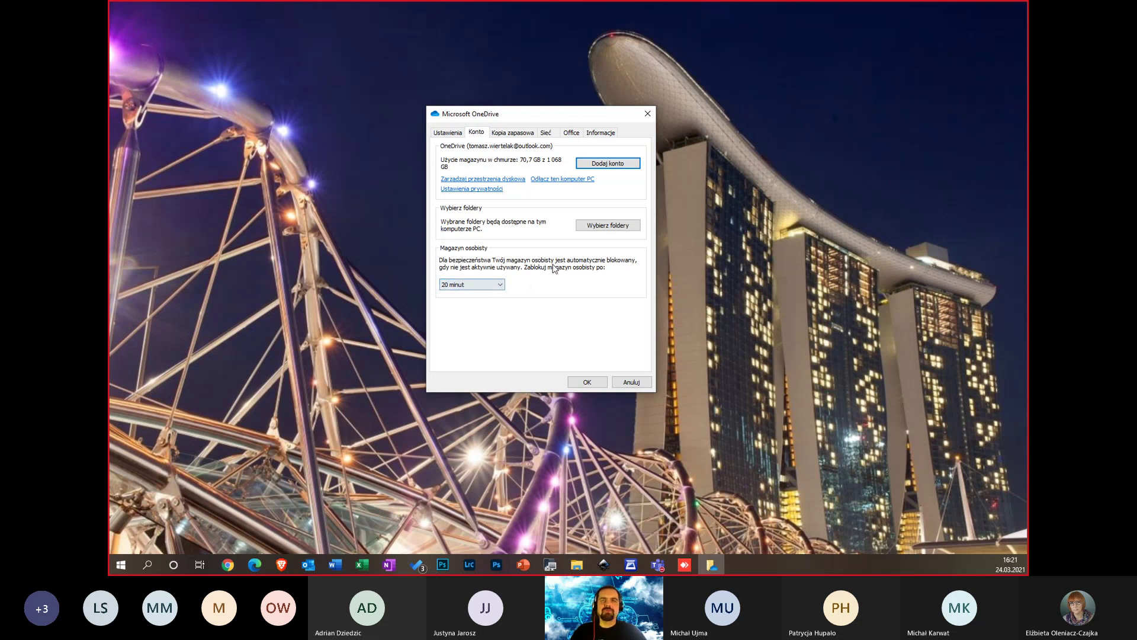
Keep the Personal Vault lock timeout at 20 minut, view Ustawienia, and close settings with OK.
{"action": "left_click", "coordinate": [495, 286]}
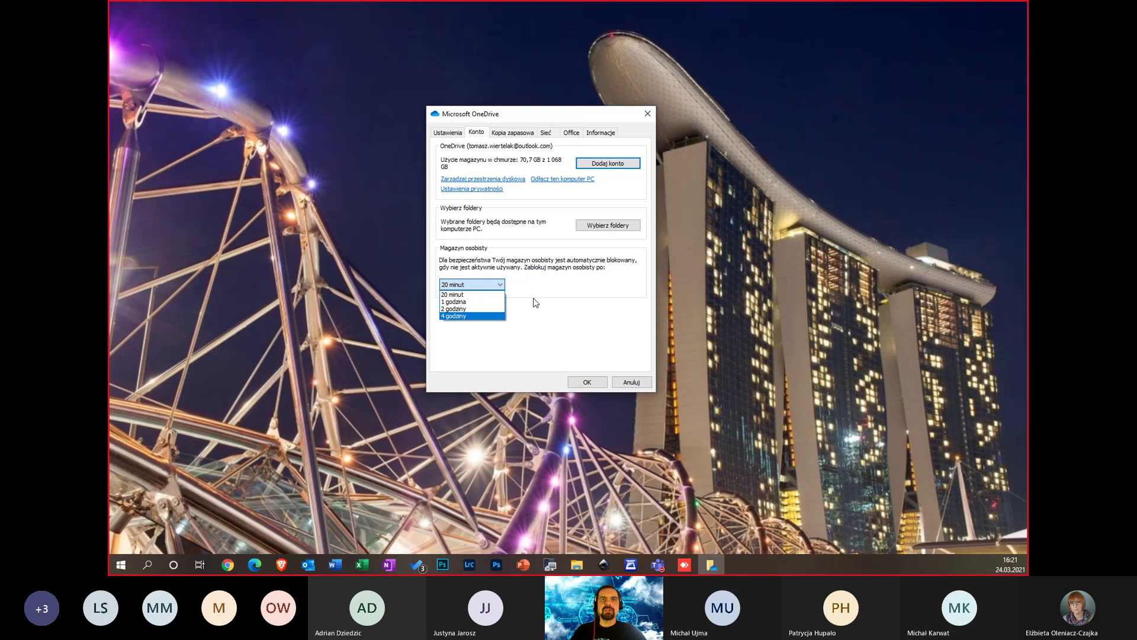
{"action": "left_click", "coordinate": [459, 294]}
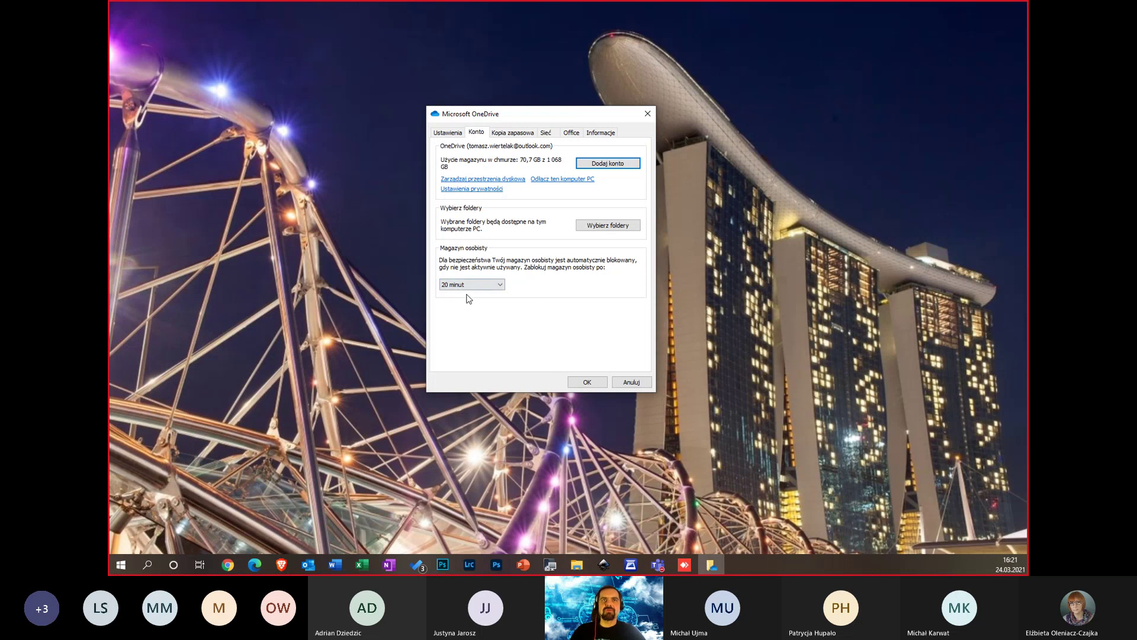
{"action": "left_click", "coordinate": [450, 132]}
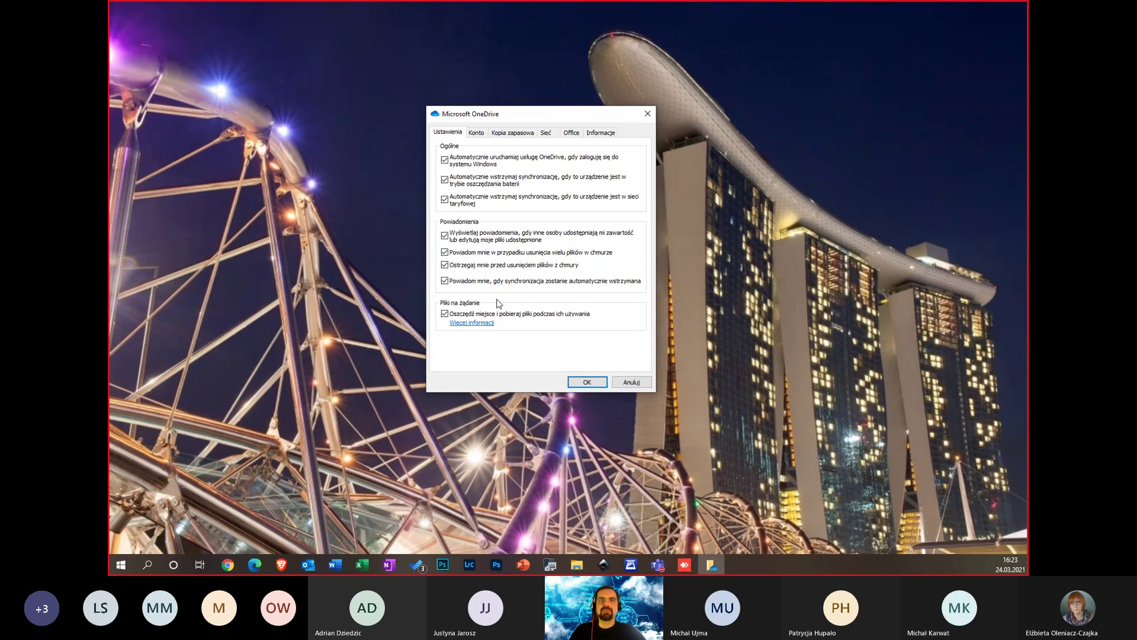
{"action": "left_click", "coordinate": [598, 384]}
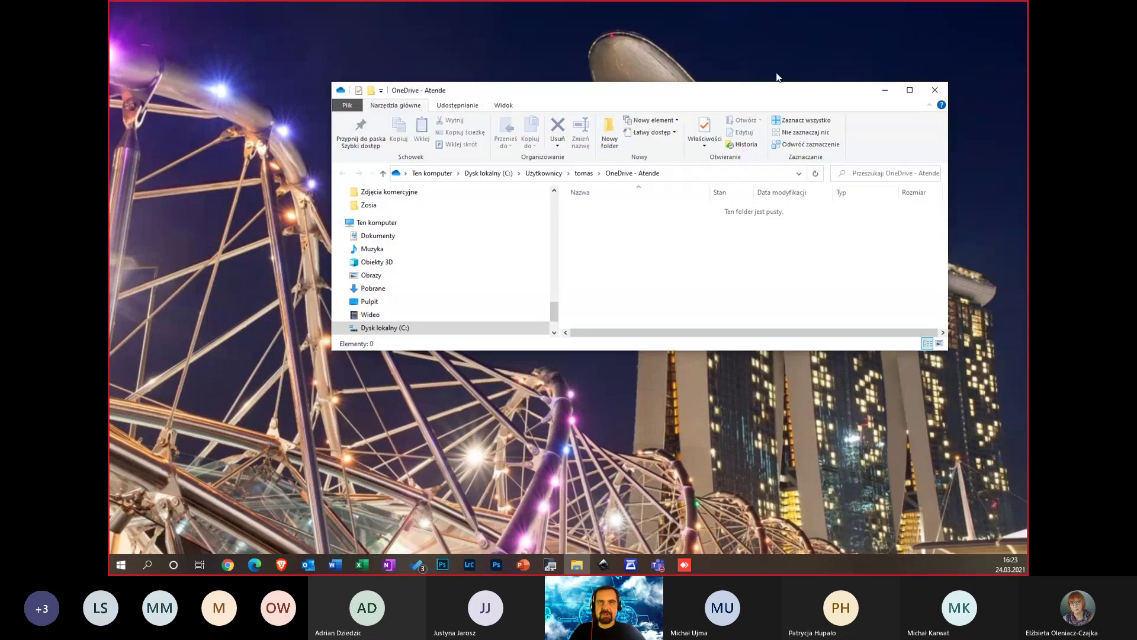
Maximize Explorer, collapse Szybki dostęp and OneDrive - Personal, and open the empty OneDrive - Atende folder.
{"action": "left_click", "coordinate": [910, 90]}
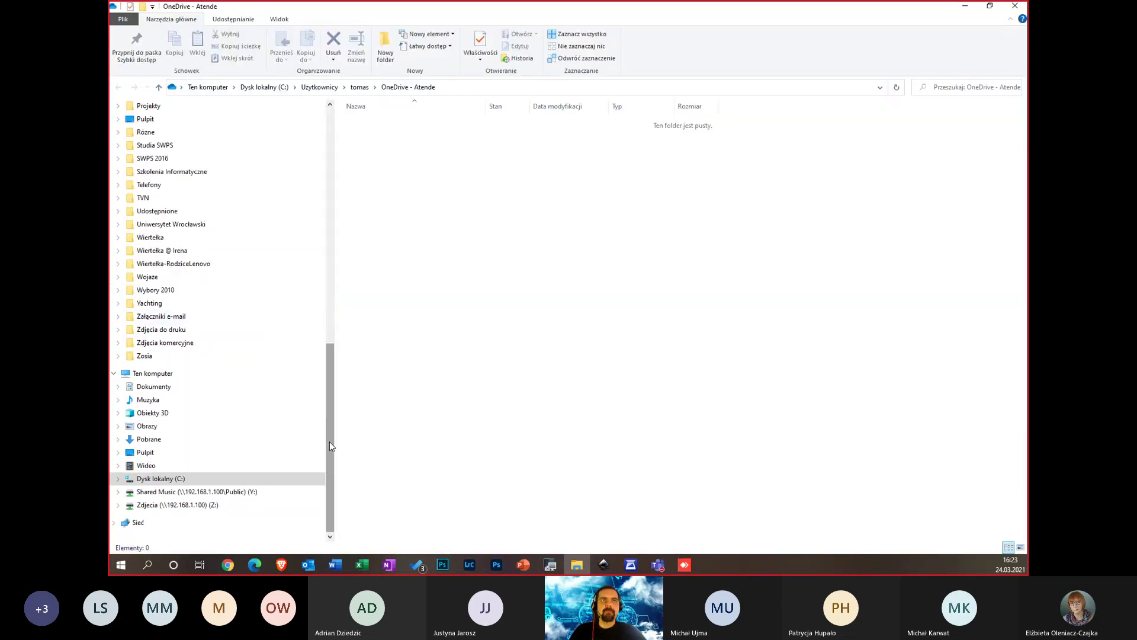
{"action": "left_click_drag", "start_coordinate": [330, 442], "coordinate": [330, 207]}
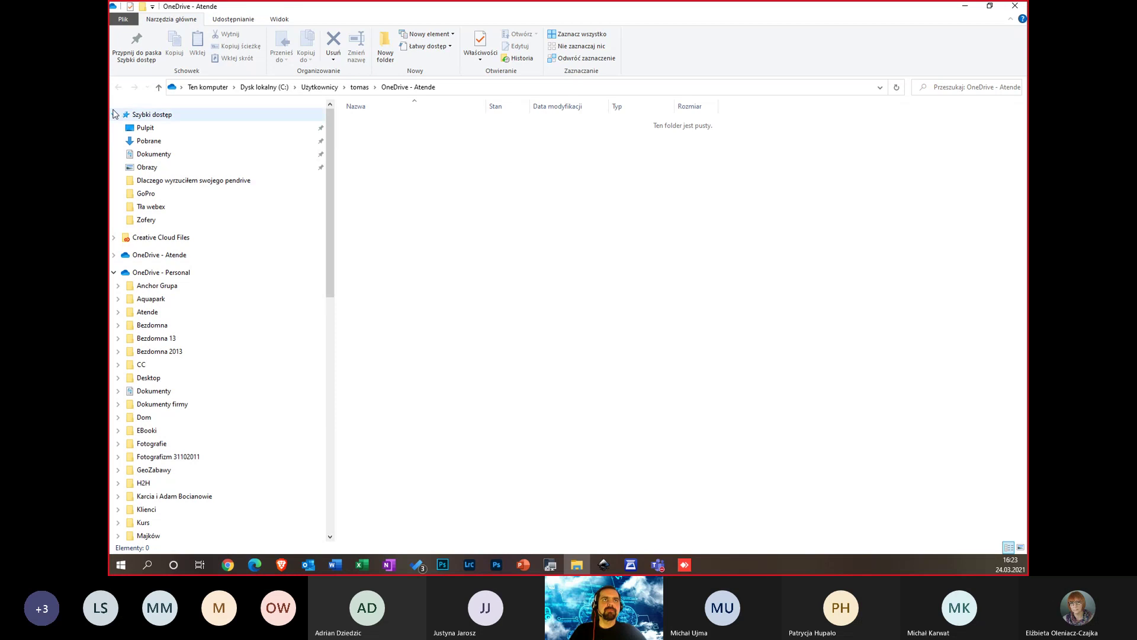
{"action": "left_click", "coordinate": [114, 115]}
{"action": "left_click", "coordinate": [114, 166]}
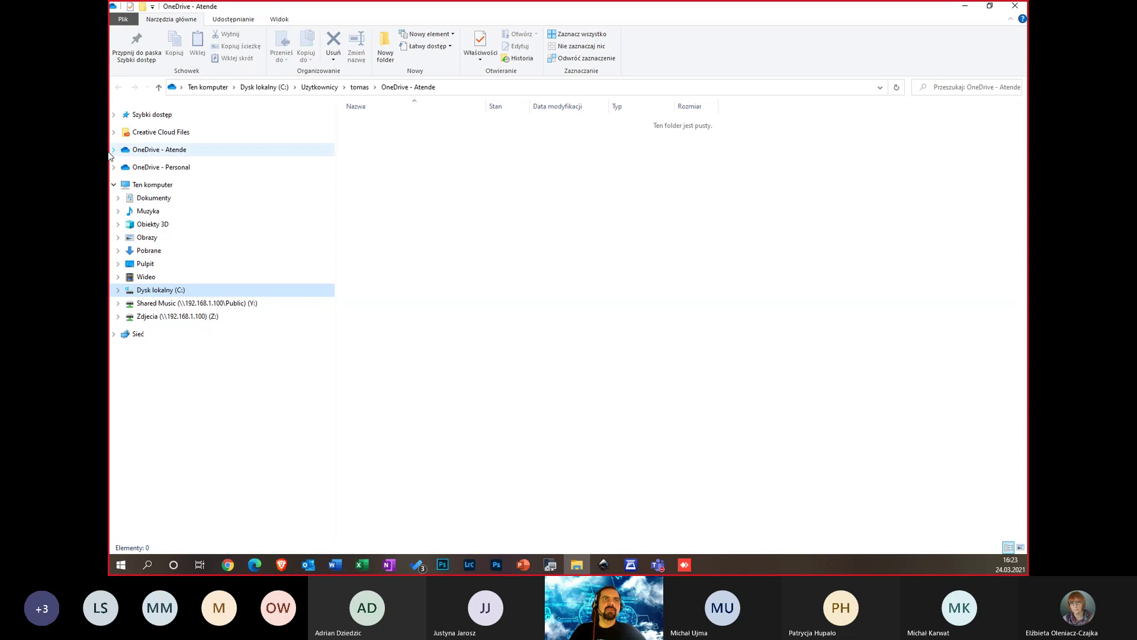
{"action": "left_click", "coordinate": [193, 152]}
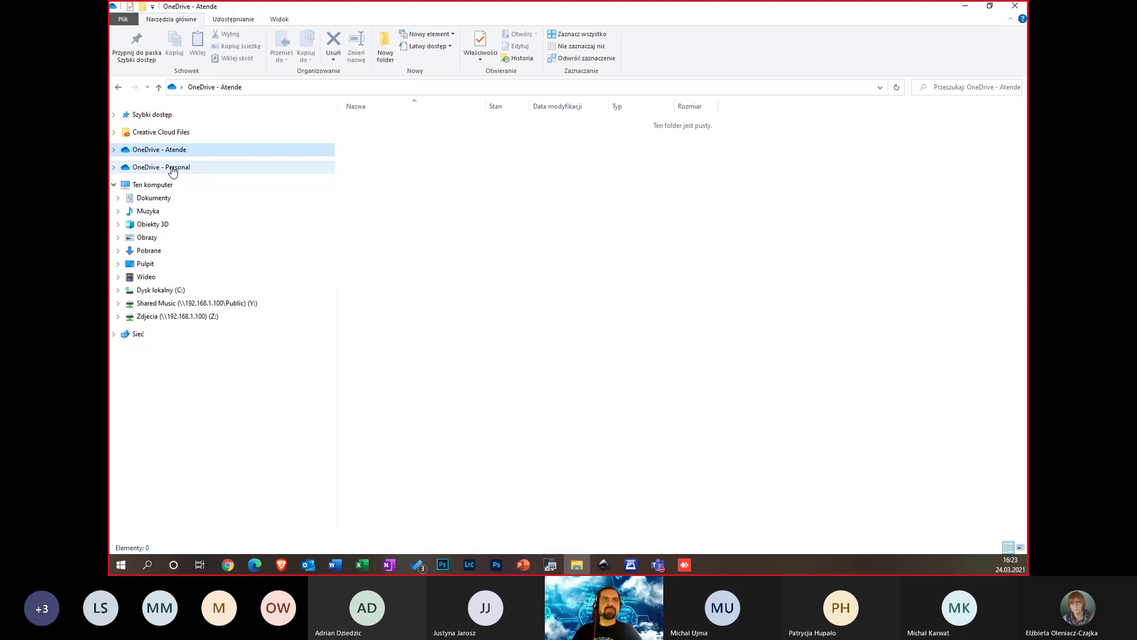
Open OneDrive - Personal, browse its 51 items, and select the Magazyn osobisty shortcut.
{"action": "left_click", "coordinate": [172, 170]}
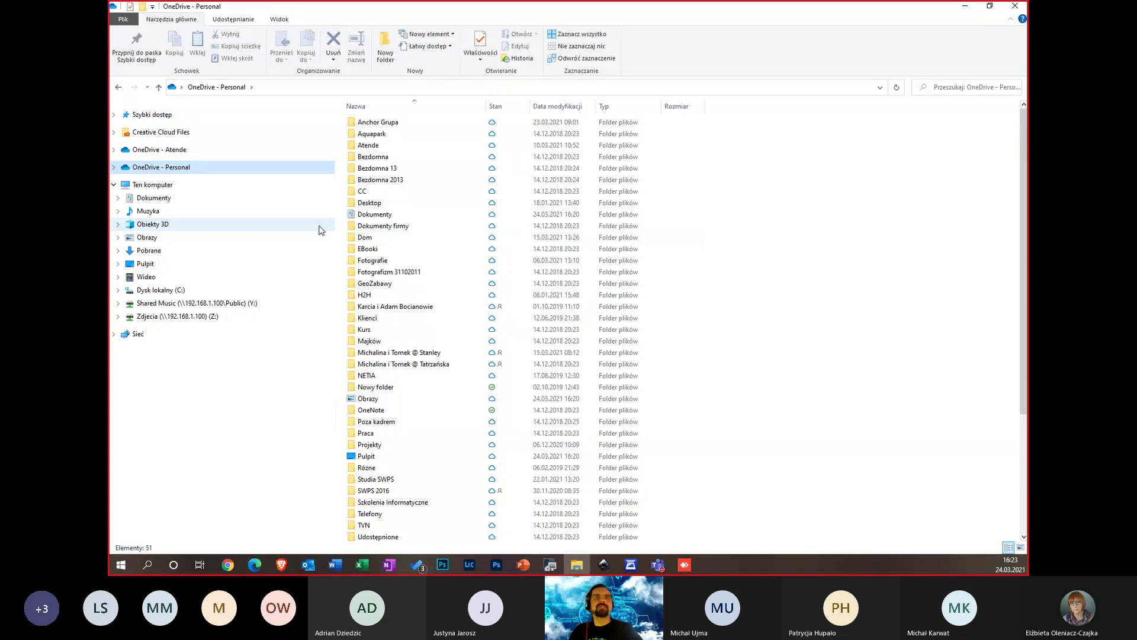
{"action": "scroll", "coordinate": [402, 307], "scroll_direction": "down", "scroll_amount": 5}
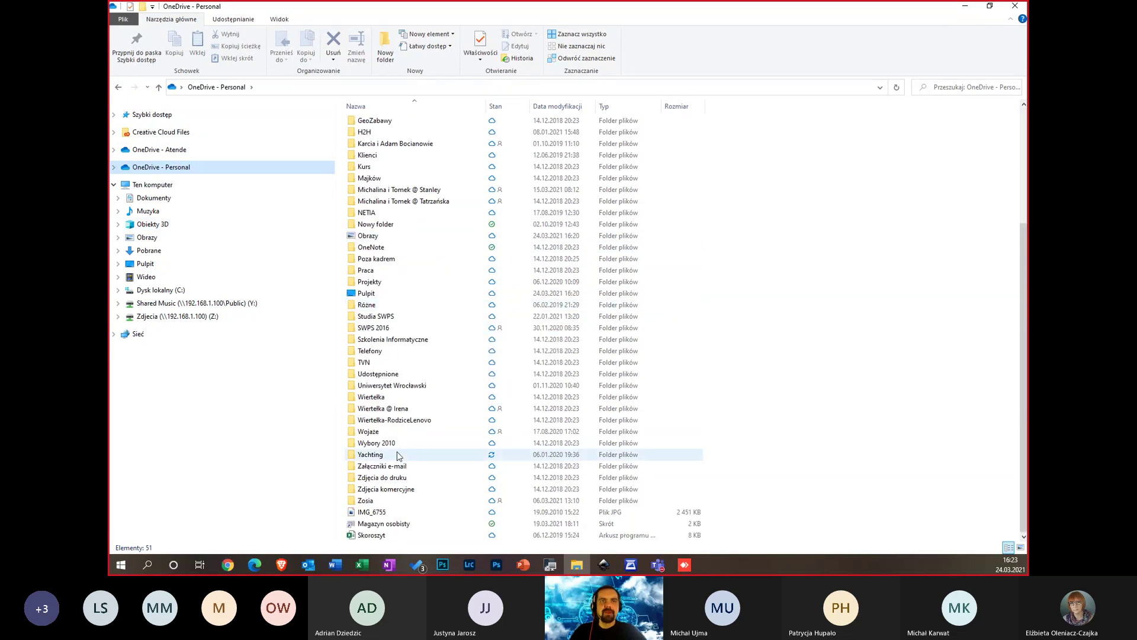
{"action": "scroll", "coordinate": [394, 510], "scroll_direction": "up", "scroll_amount": 1}
{"action": "scroll", "coordinate": [391, 515], "scroll_direction": "down", "scroll_amount": 1}
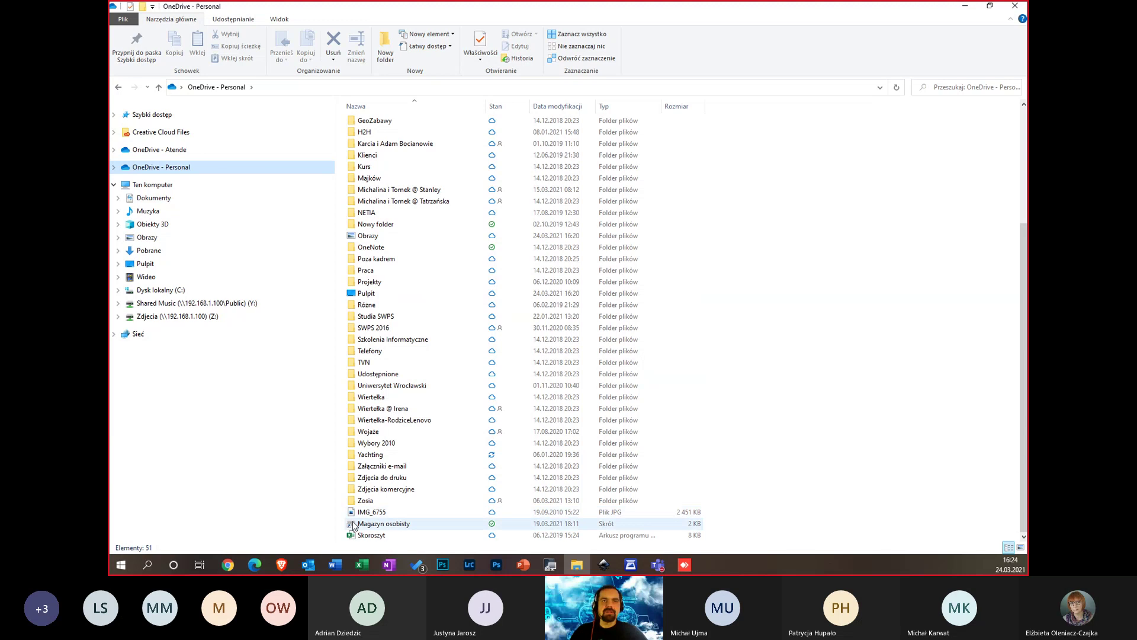
{"action": "left_click", "coordinate": [388, 524]}
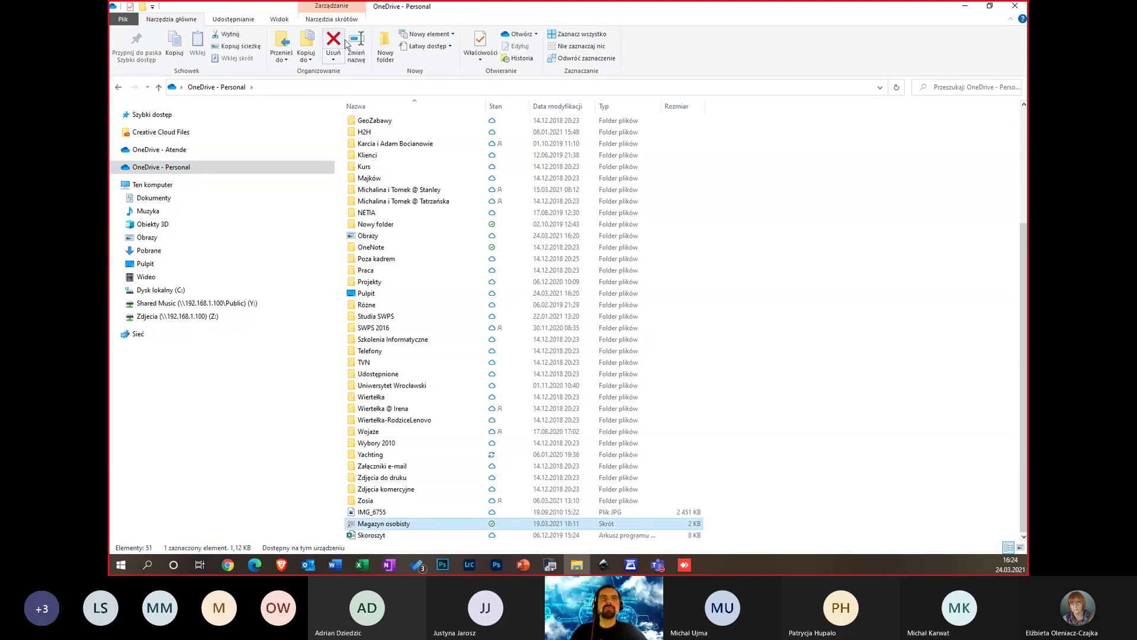
Switch the file view to Duże ikony after trying Bardzo duże ikony, then clear the selection.
{"action": "left_click", "coordinate": [288, 20]}
{"action": "left_click", "coordinate": [261, 35]}
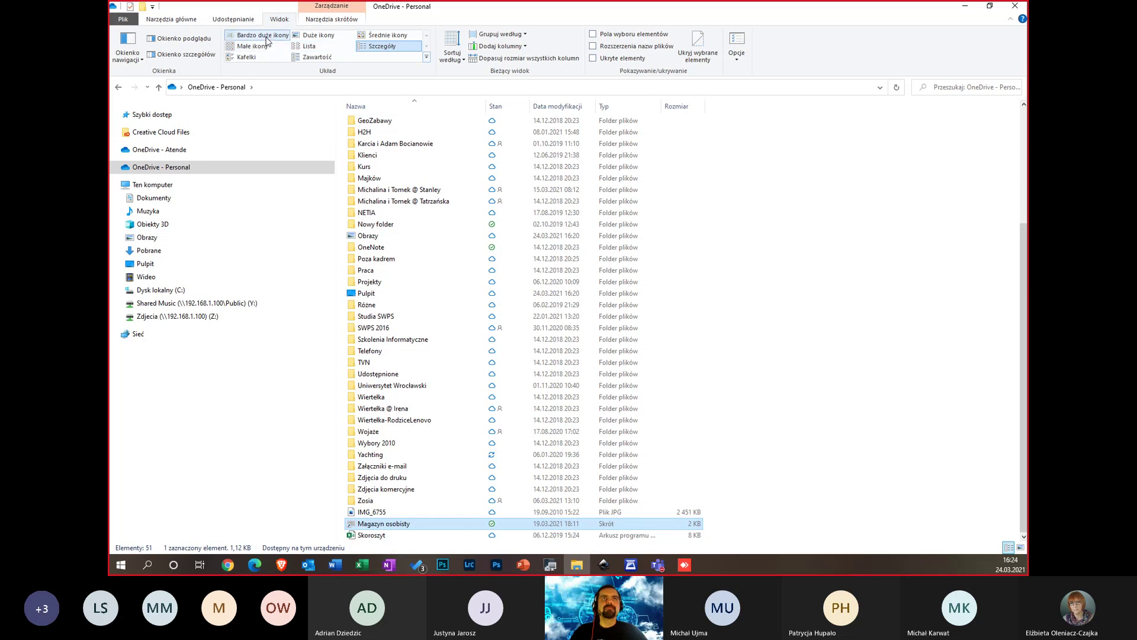
{"action": "scroll", "coordinate": [766, 296], "scroll_direction": "down", "scroll_amount": 5}
{"action": "scroll", "coordinate": [696, 298], "scroll_direction": "down", "scroll_amount": 10}
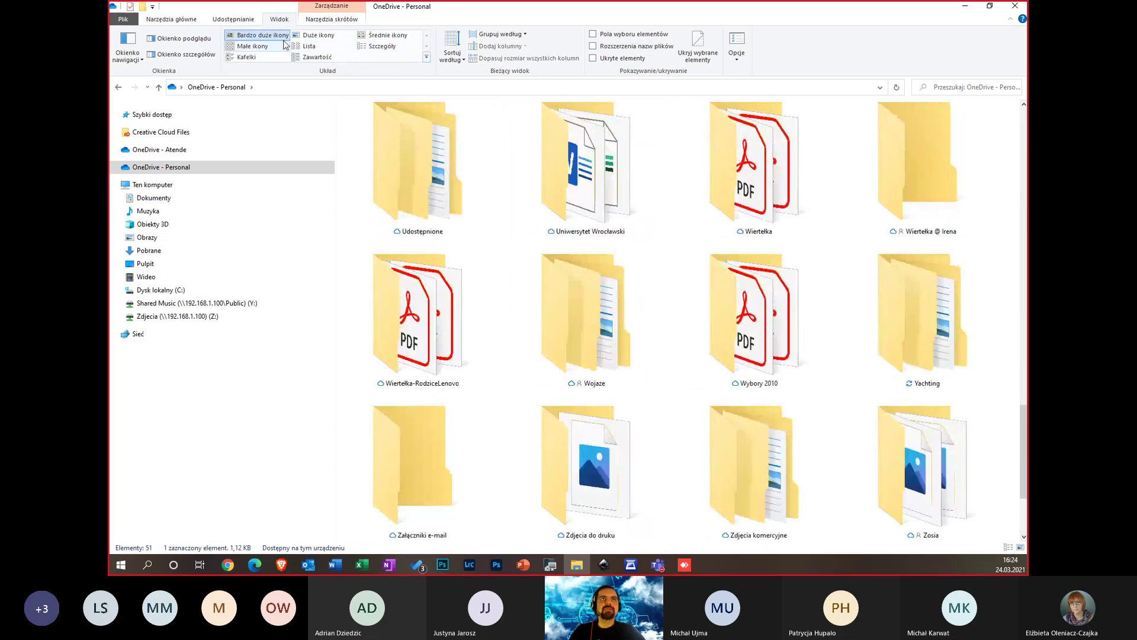
{"action": "left_click", "coordinate": [318, 35]}
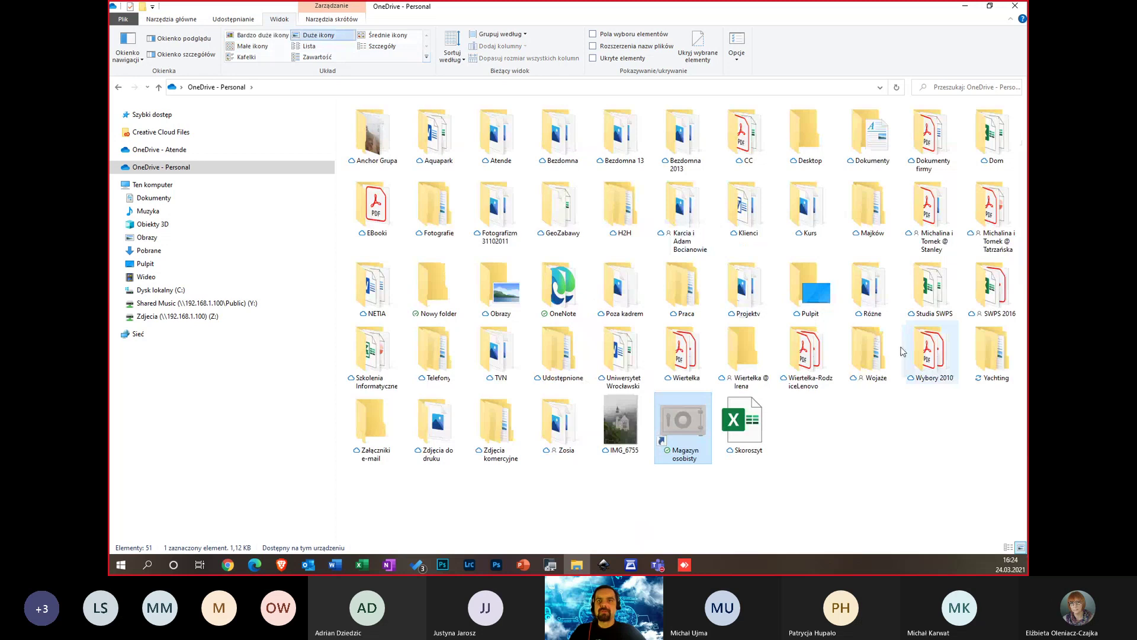
{"action": "left_click", "coordinate": [717, 468]}
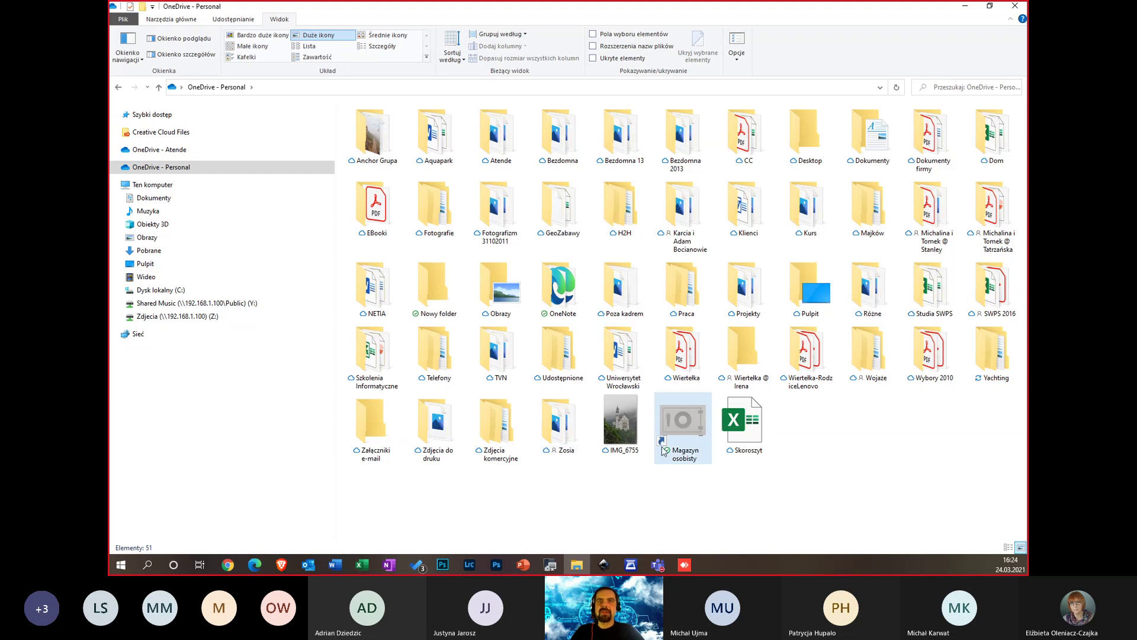
Open the Magazyn osobisty personal vault and send an Authenticator approval request, letting it time out.
{"action": "double_click", "coordinate": [690, 425]}
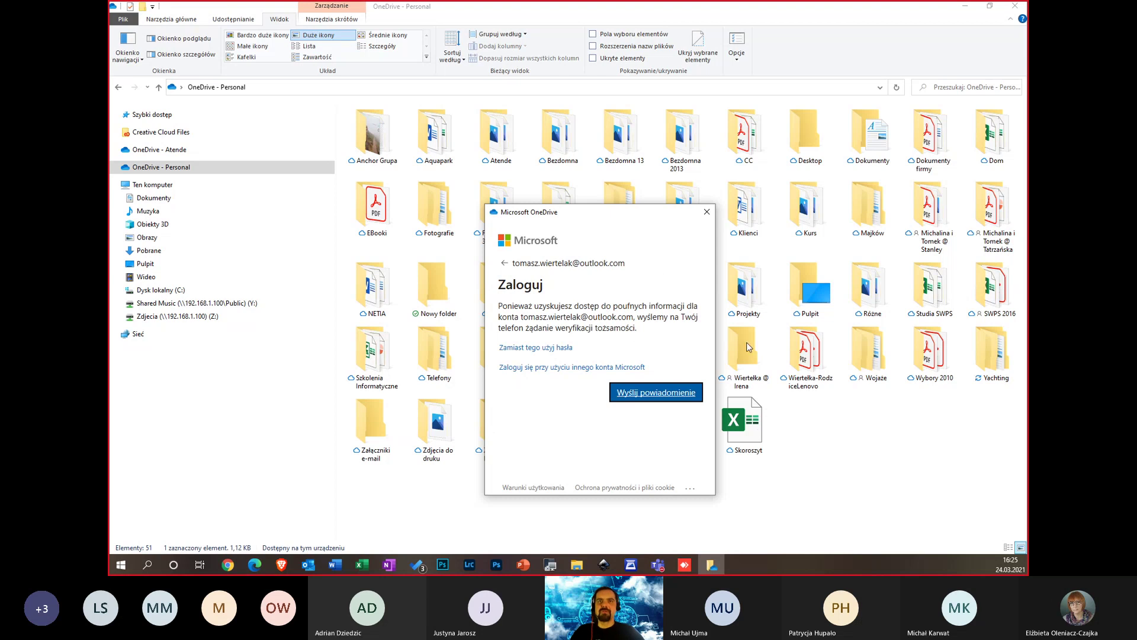
{"action": "left_click", "coordinate": [662, 391]}
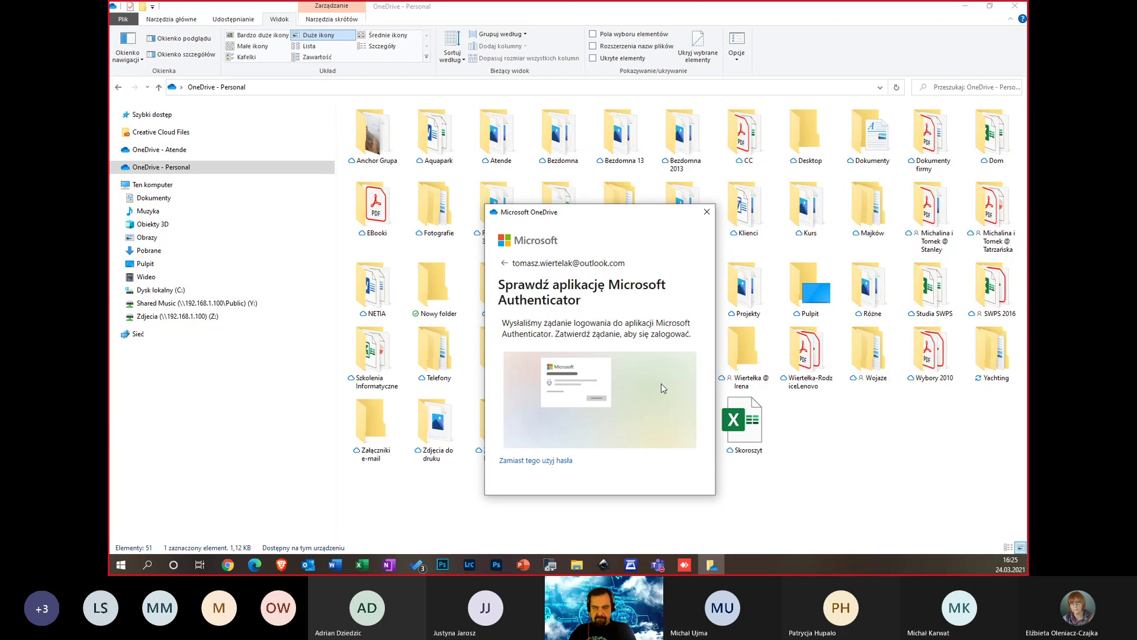
{"action": "scroll", "coordinate": [613, 325], "scroll_direction": "down", "scroll_amount": 1}
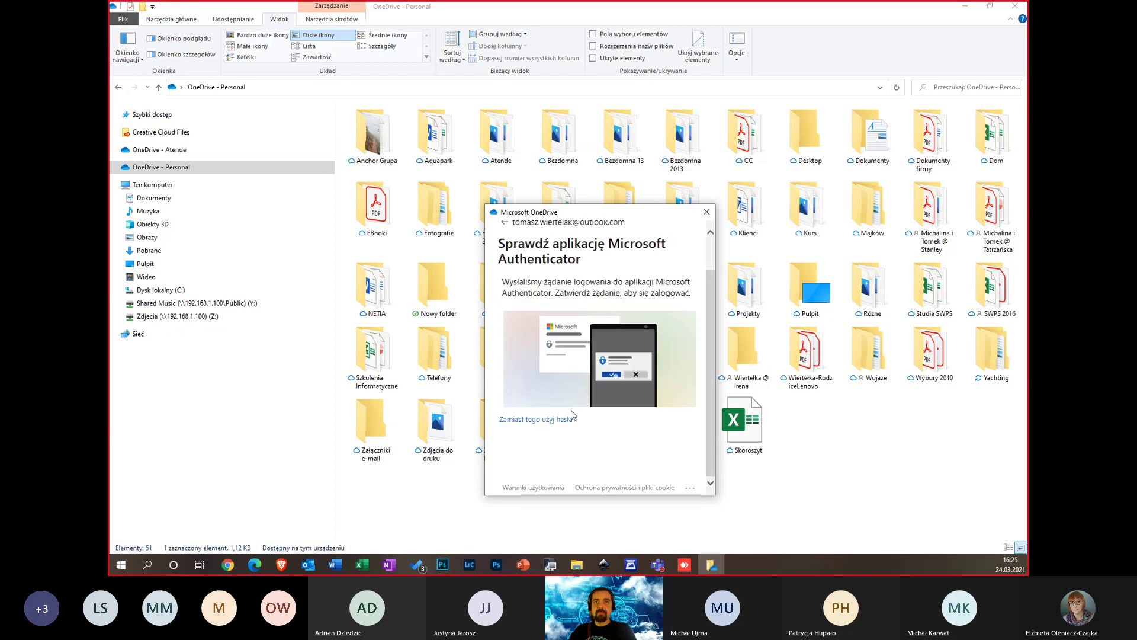
{"action": "scroll", "coordinate": [555, 429], "scroll_direction": "up", "scroll_amount": 1}
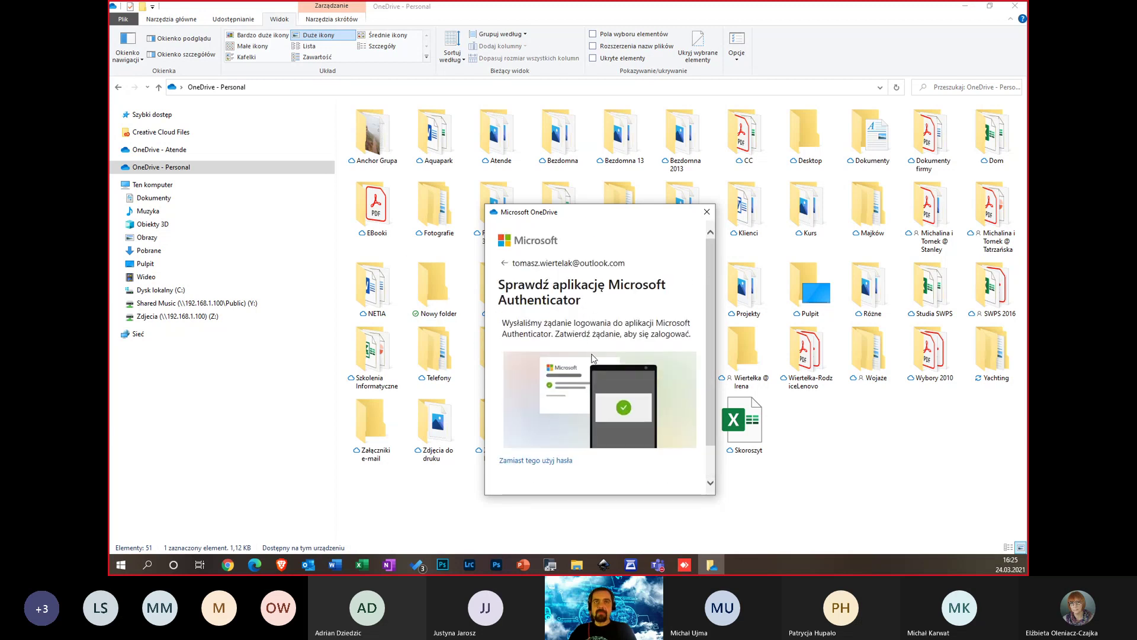
{"action": "scroll", "coordinate": [593, 358], "scroll_direction": "down", "scroll_amount": 1}
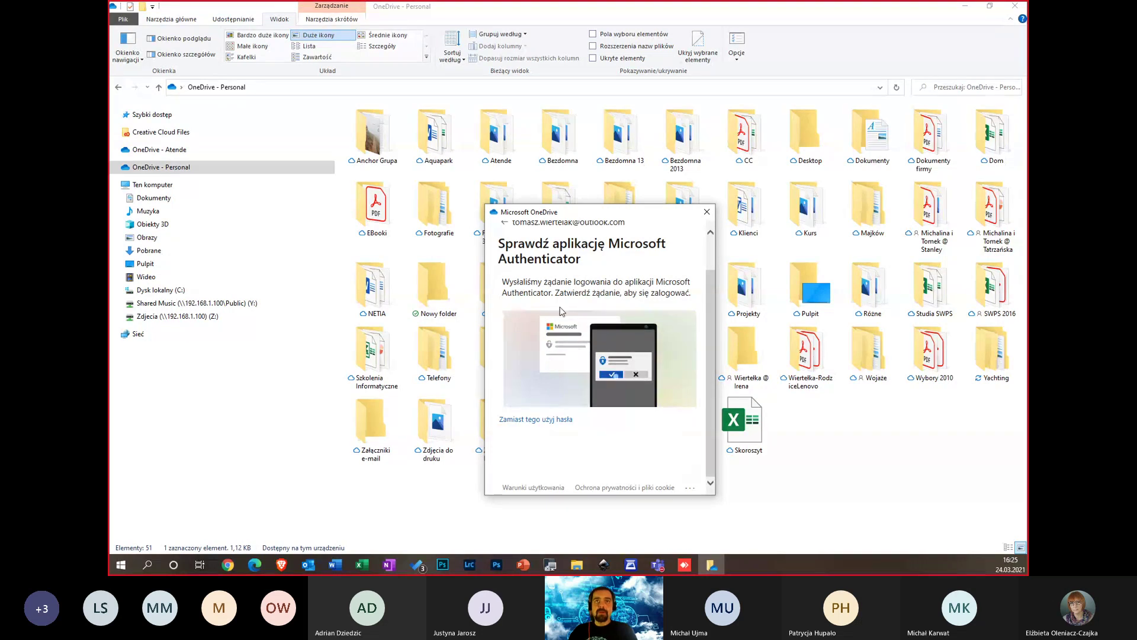
{"action": "scroll", "coordinate": [563, 305], "scroll_direction": "up", "scroll_amount": 1}
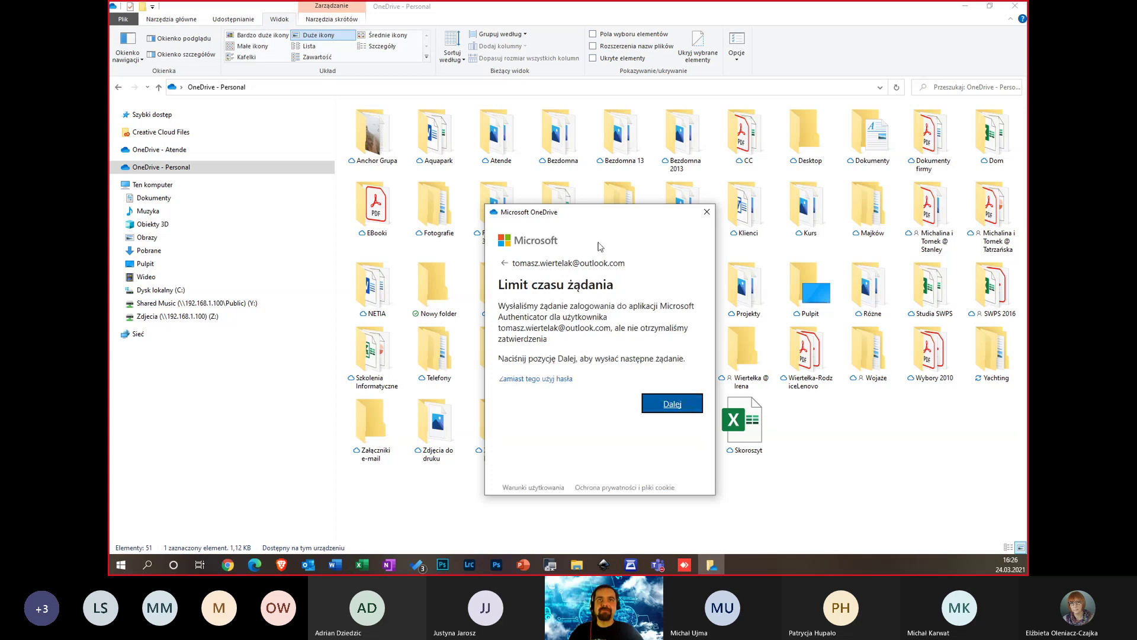
Switch to password sign-in and submit the account password twice, getting 'Hasło jest nieprawidłowe'.
{"action": "left_click", "coordinate": [546, 380]}
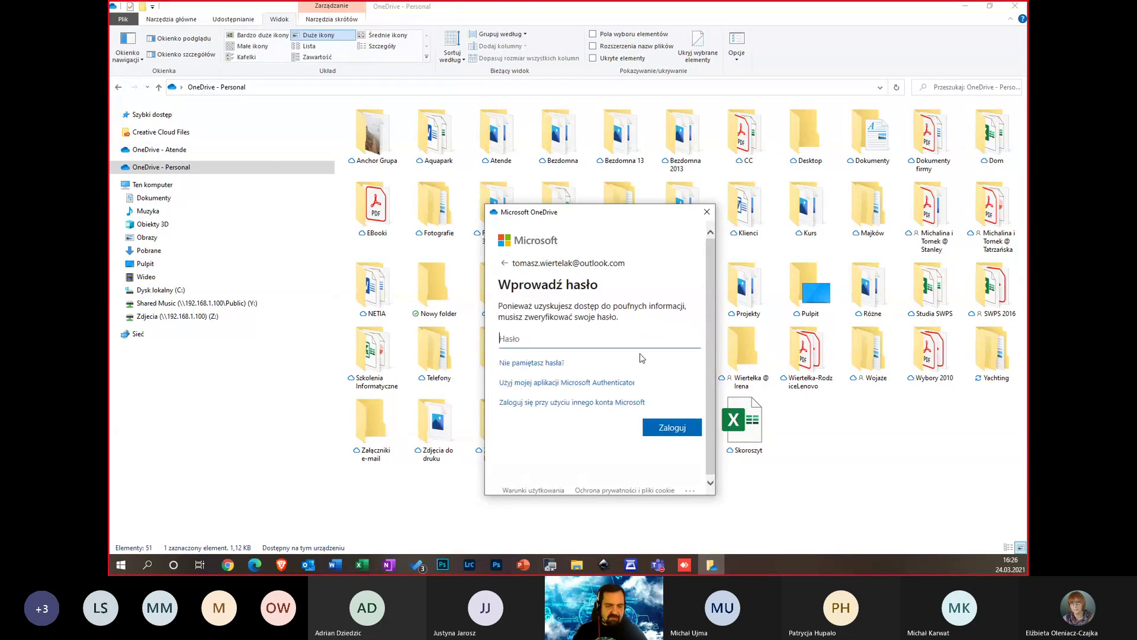
{"action": "type", "text": "••"}
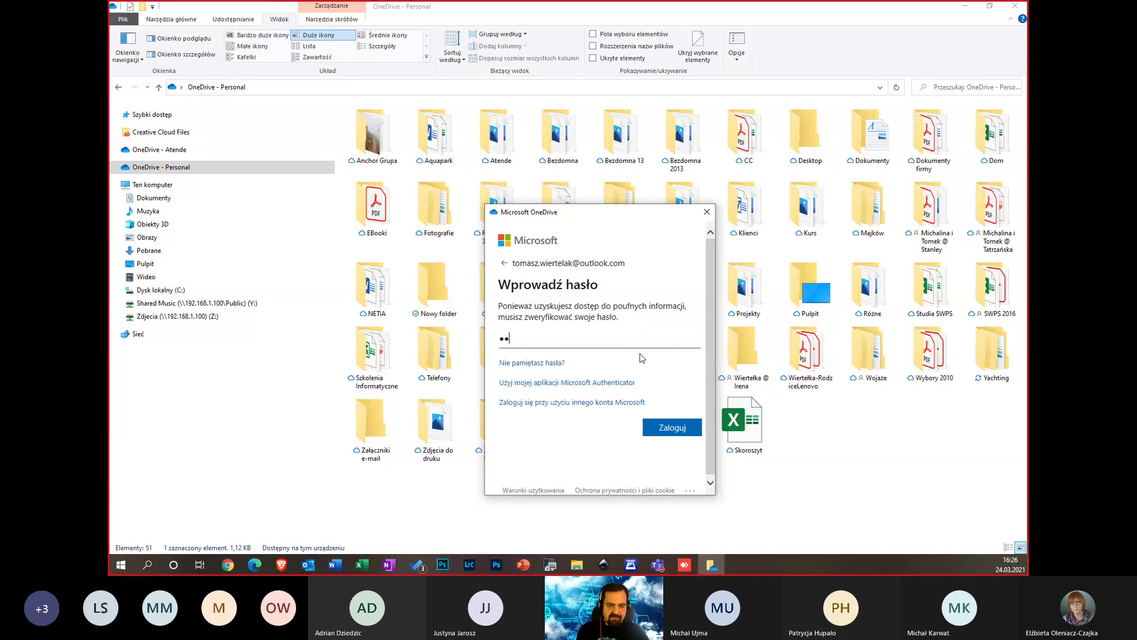
{"action": "type", "text": "•••••••••••••"}
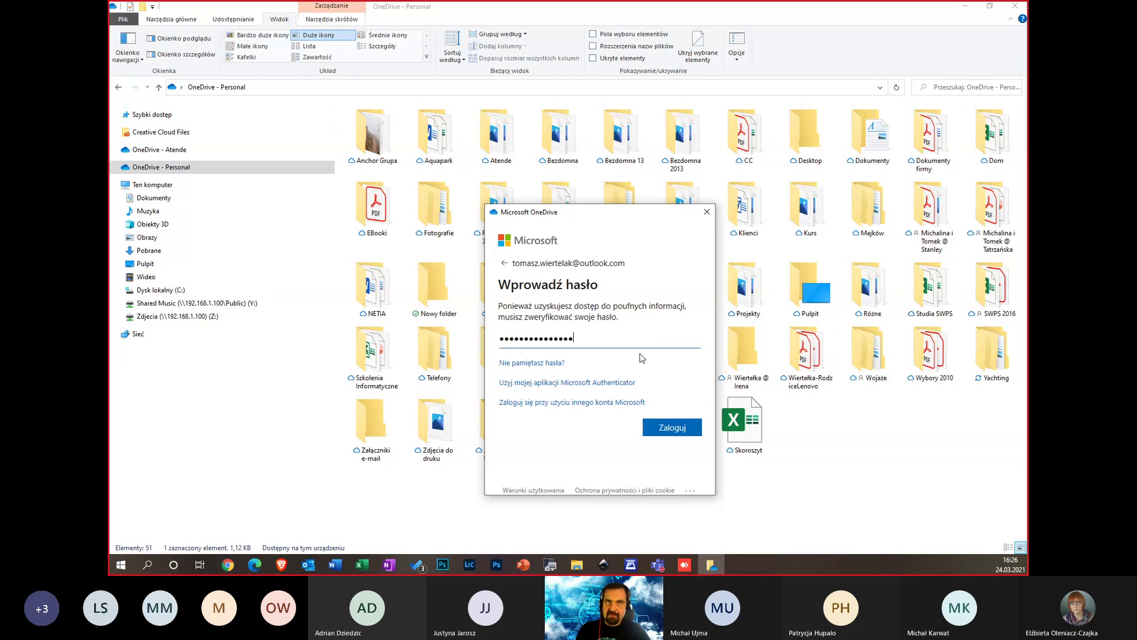
{"action": "key", "text": "BackSpace"}
{"action": "key", "text": "BackSpace"}
{"action": "key", "text": "BackSpace"}
{"action": "key", "text": "BackSpace"}
{"action": "key", "text": "BackSpace"}
{"action": "key", "text": "BackSpace"}
{"action": "key", "text": "BackSpace"}
{"action": "key", "text": "BackSpace"}
{"action": "key", "text": "BackSpace"}
{"action": "key", "text": "BackSpace"}
{"action": "key", "text": "BackSpace"}
{"action": "key", "text": "BackSpace"}
{"action": "key", "text": "BackSpace"}
{"action": "key", "text": "BackSpace"}
{"action": "key", "text": "BackSpace"}
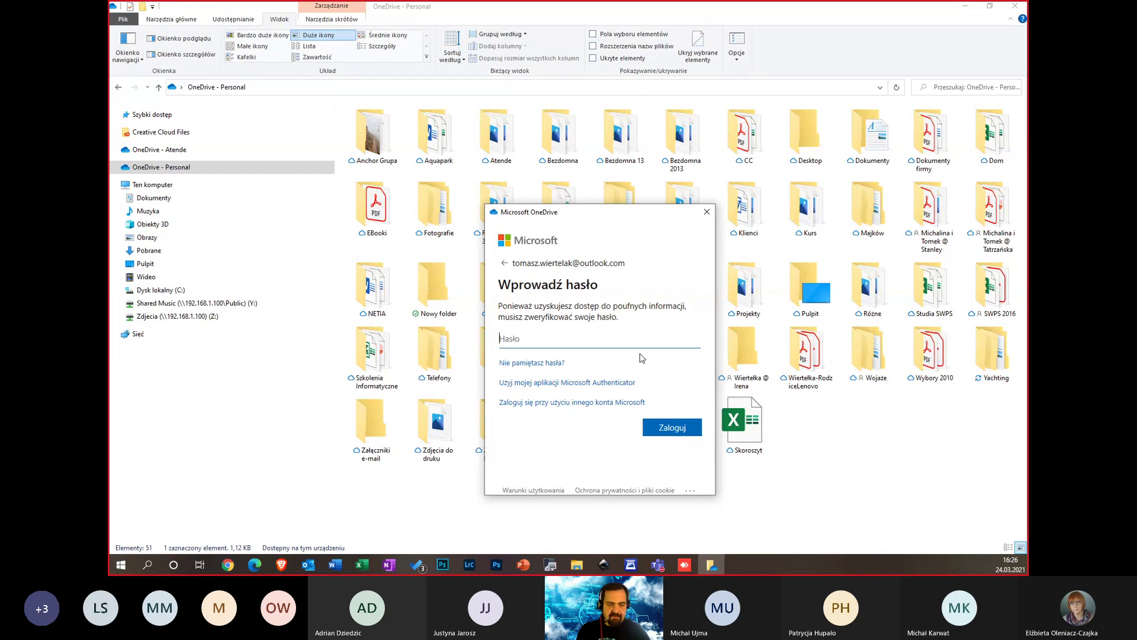
{"action": "type", "text": "••••••••••"}
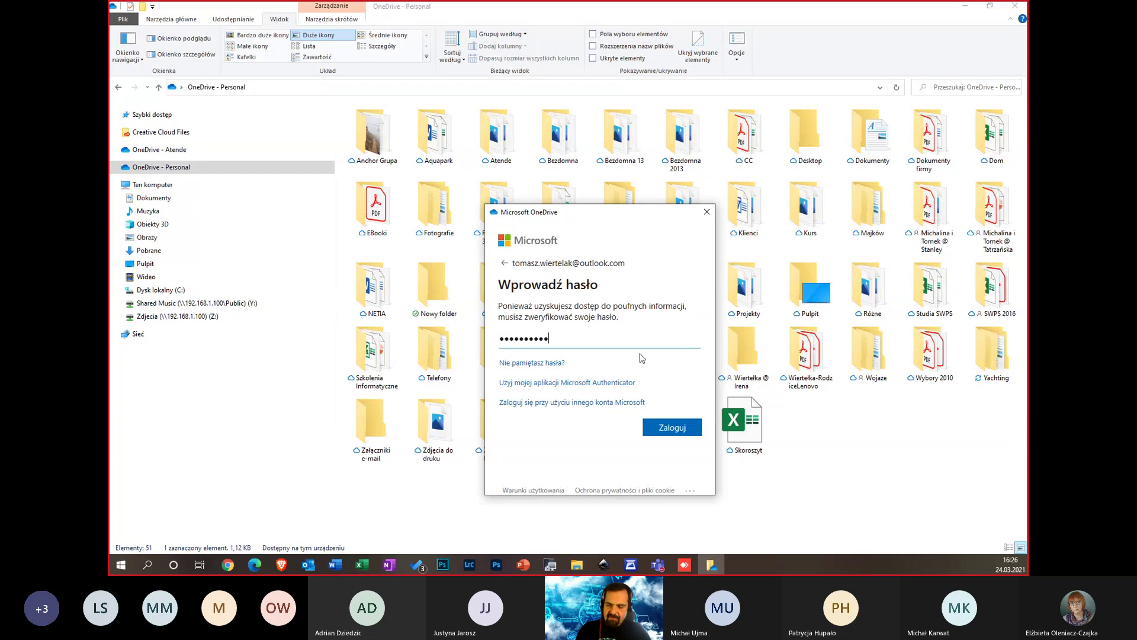
{"action": "type", "text": "••••"}
{"action": "key", "text": "Return"}
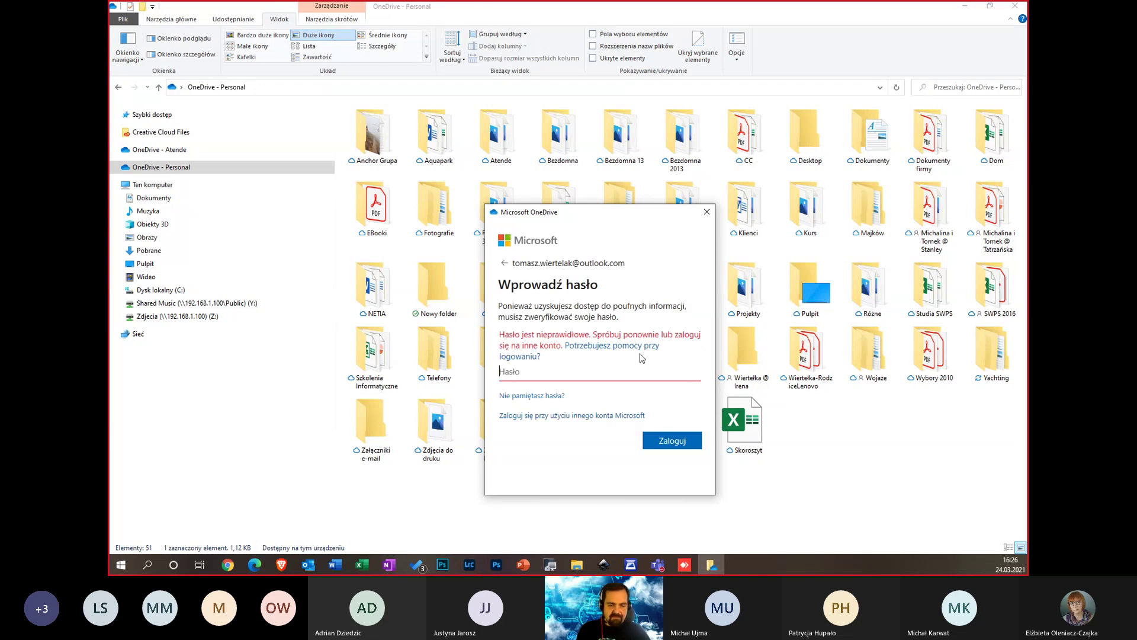
{"action": "type", "text": "•••••••••••••"}
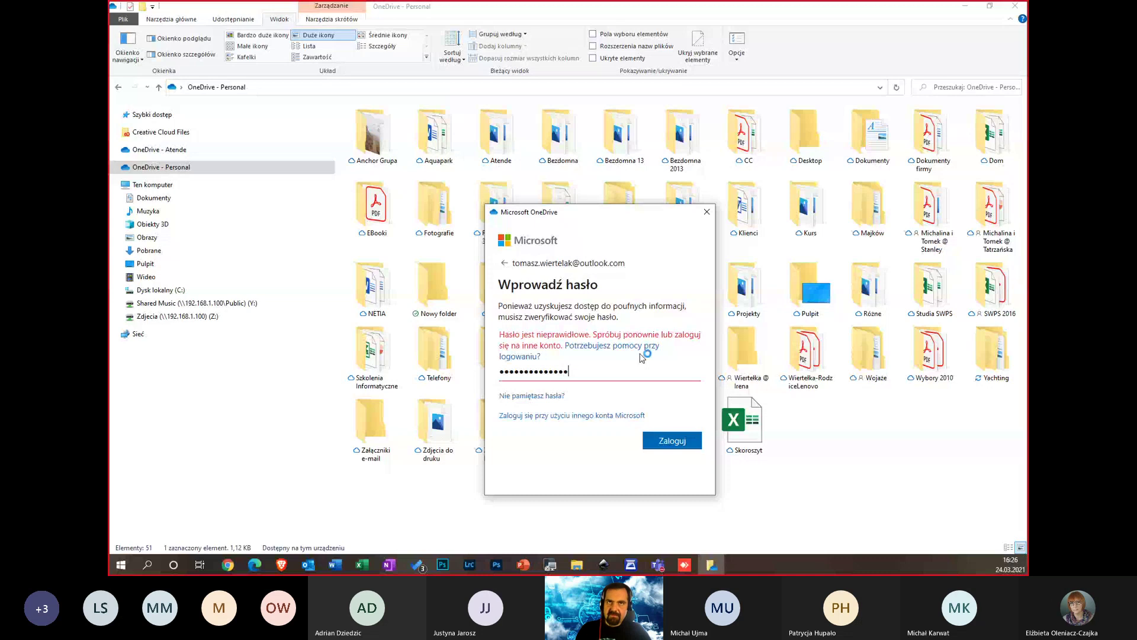
{"action": "key", "text": "Return"}
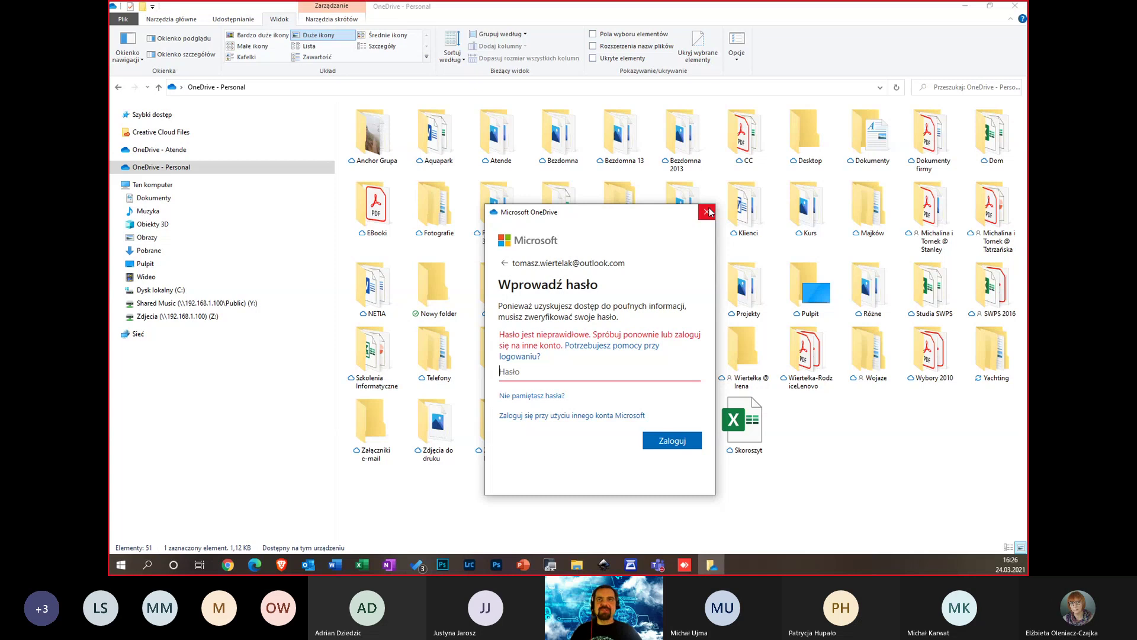
Close the OneDrive sign-in dialog.
{"action": "left_click", "coordinate": [708, 212]}
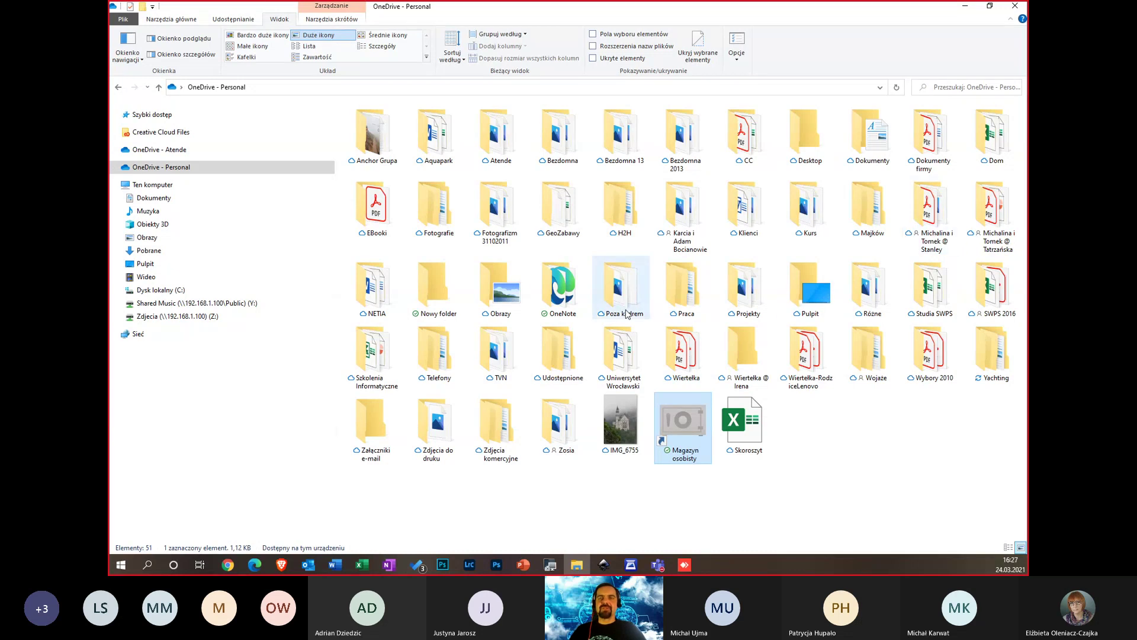
{"action": "mouse_move", "coordinate": [626, 314]}
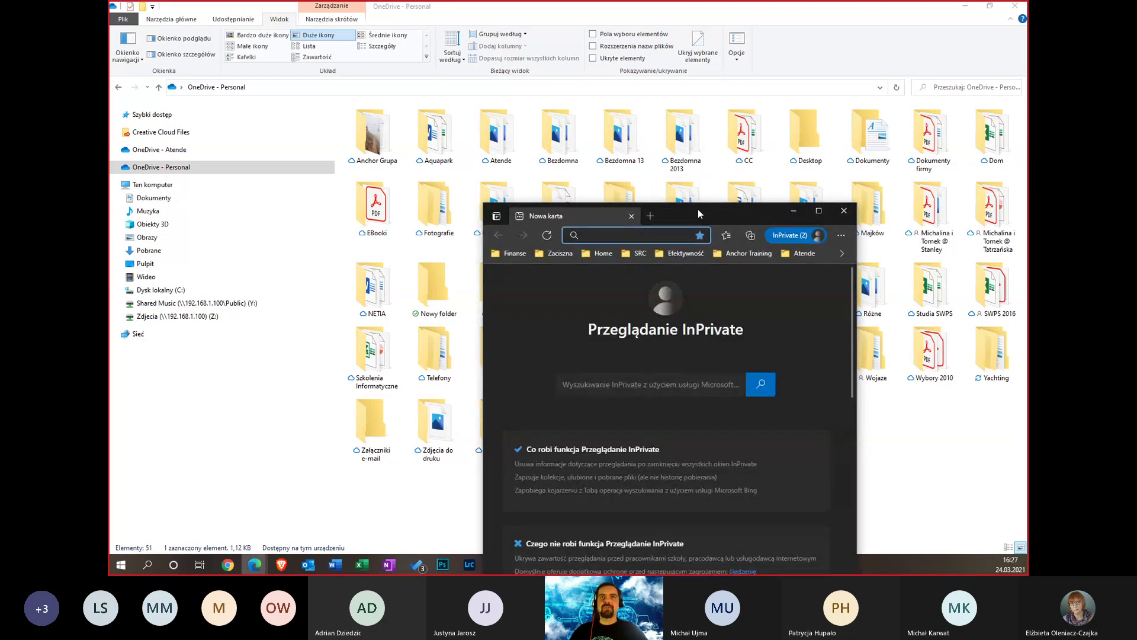
Maximize the InPrivate window, then load onedrive.live.com in a new regular Edge window.
{"action": "double_click", "coordinate": [697, 209]}
{"action": "type", "text": "t"}
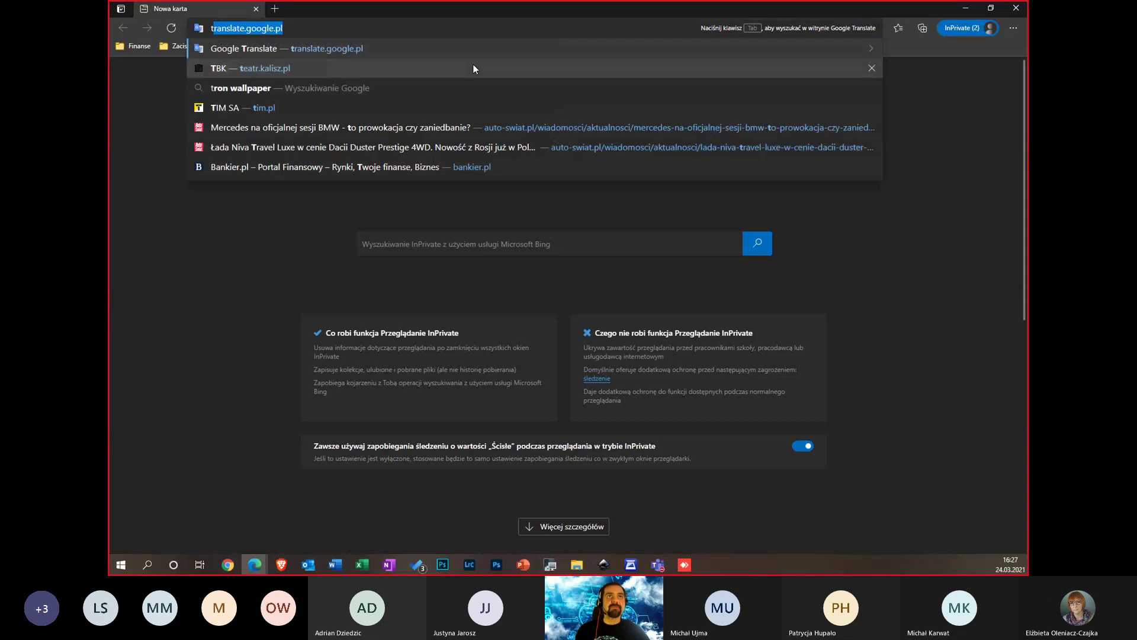
{"action": "key", "text": "BackSpace"}
{"action": "key", "text": "BackSpace"}
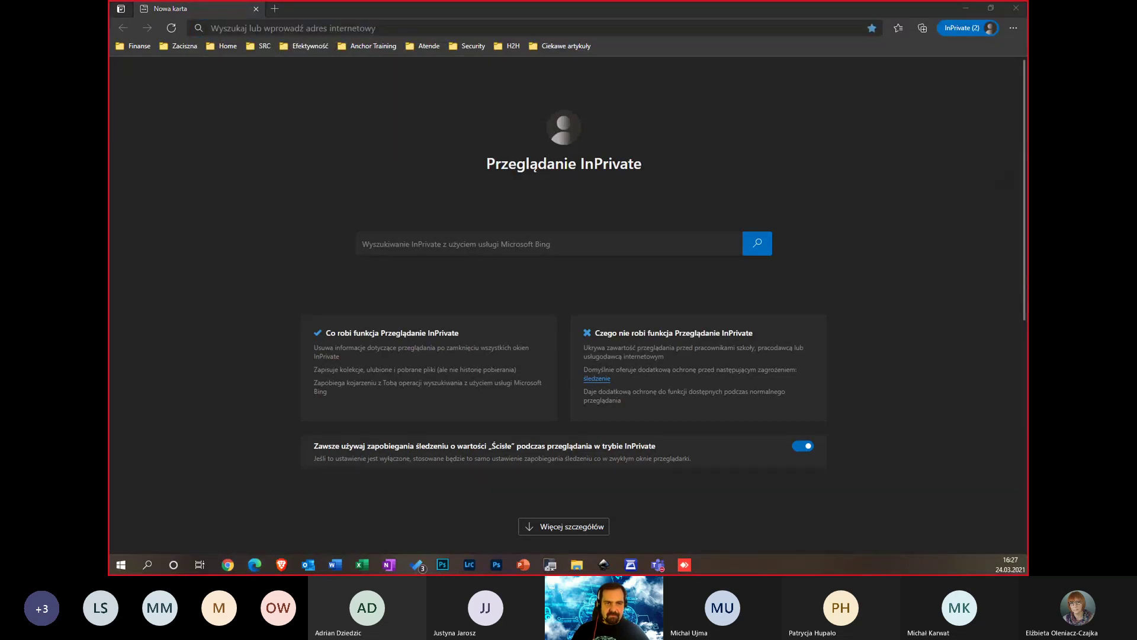
{"action": "key", "text": "alt+Tab"}
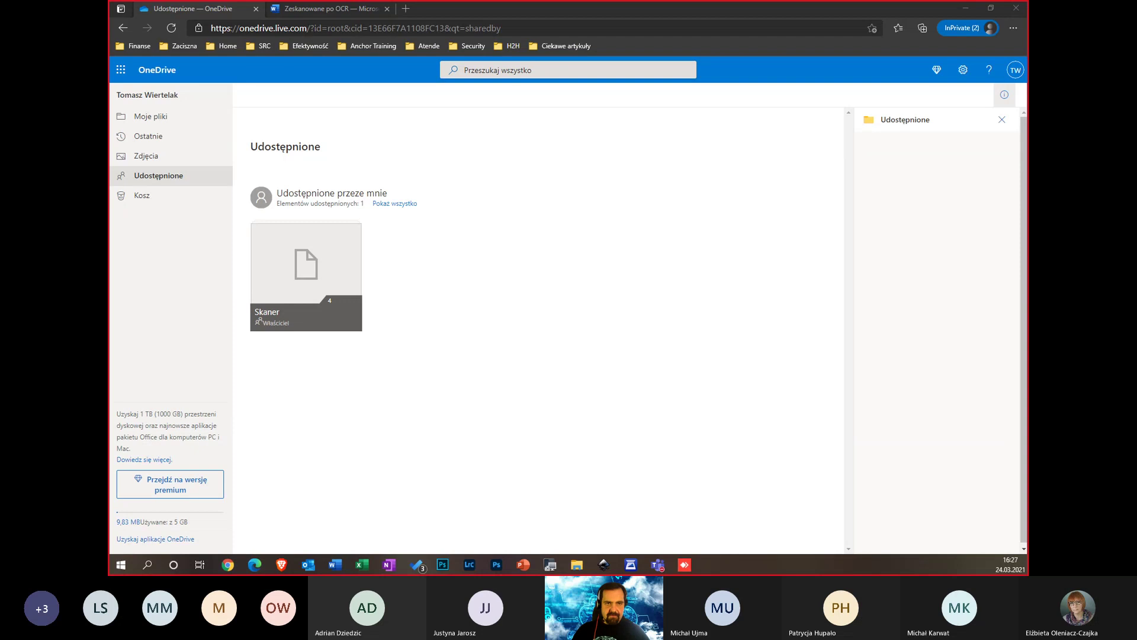
{"action": "key", "text": "ctrl+n"}
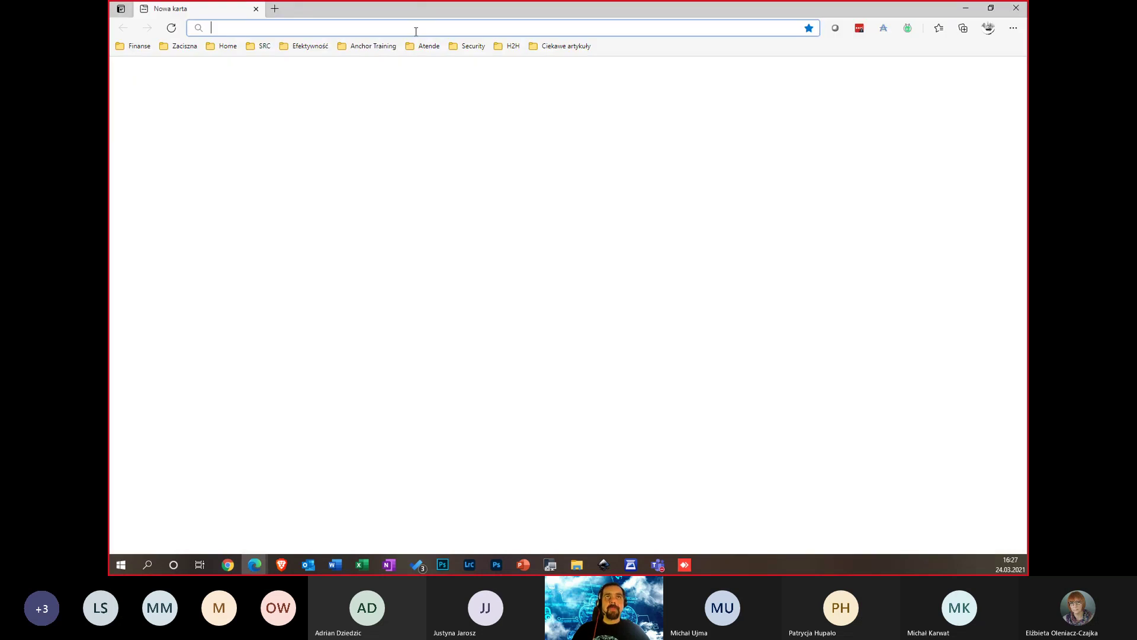
{"action": "type", "text": "oned"}
{"action": "key", "text": "Return"}
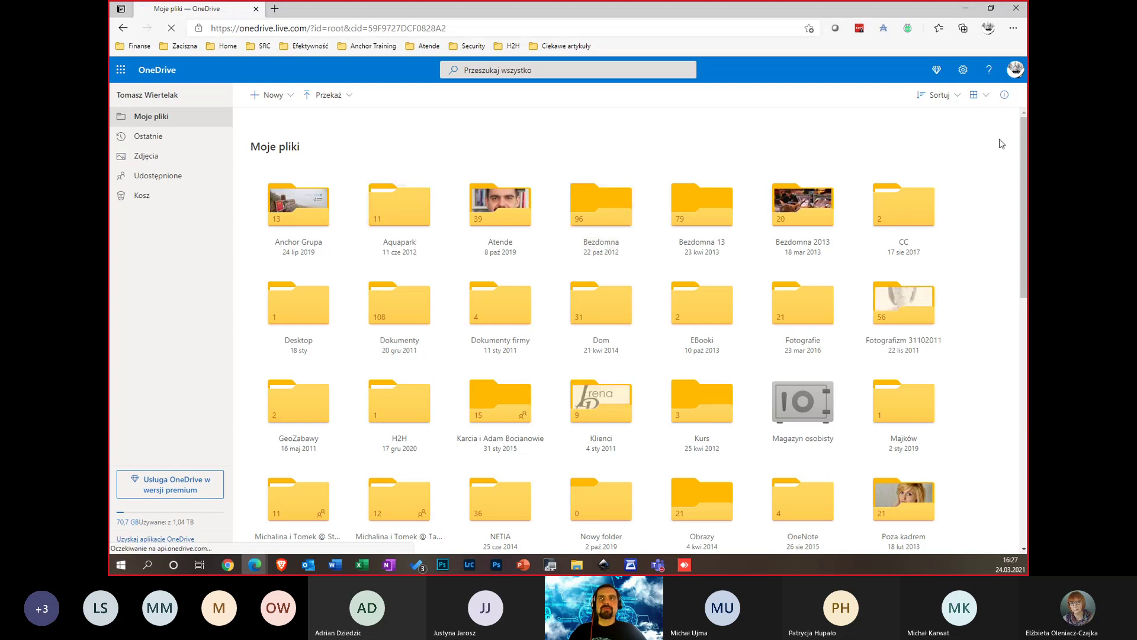
Go to the Udostępnione page and select the shared Skaner folder.
{"action": "left_click", "coordinate": [152, 179]}
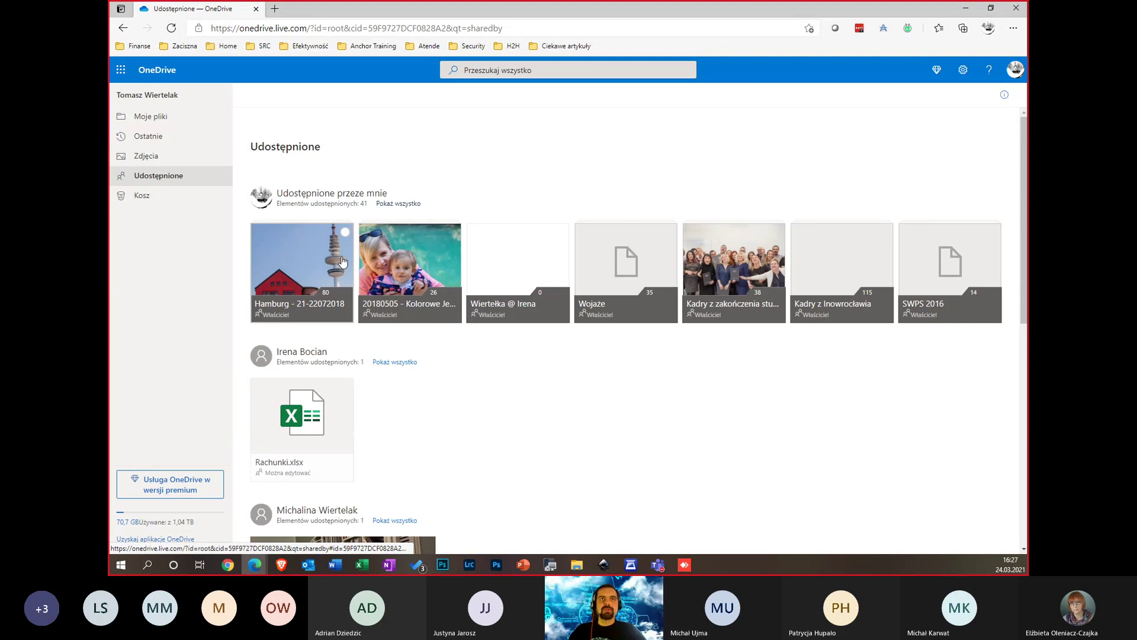
{"action": "scroll", "coordinate": [536, 332], "scroll_direction": "down", "scroll_amount": 3}
{"action": "scroll", "coordinate": [540, 333], "scroll_direction": "down", "scroll_amount": 4}
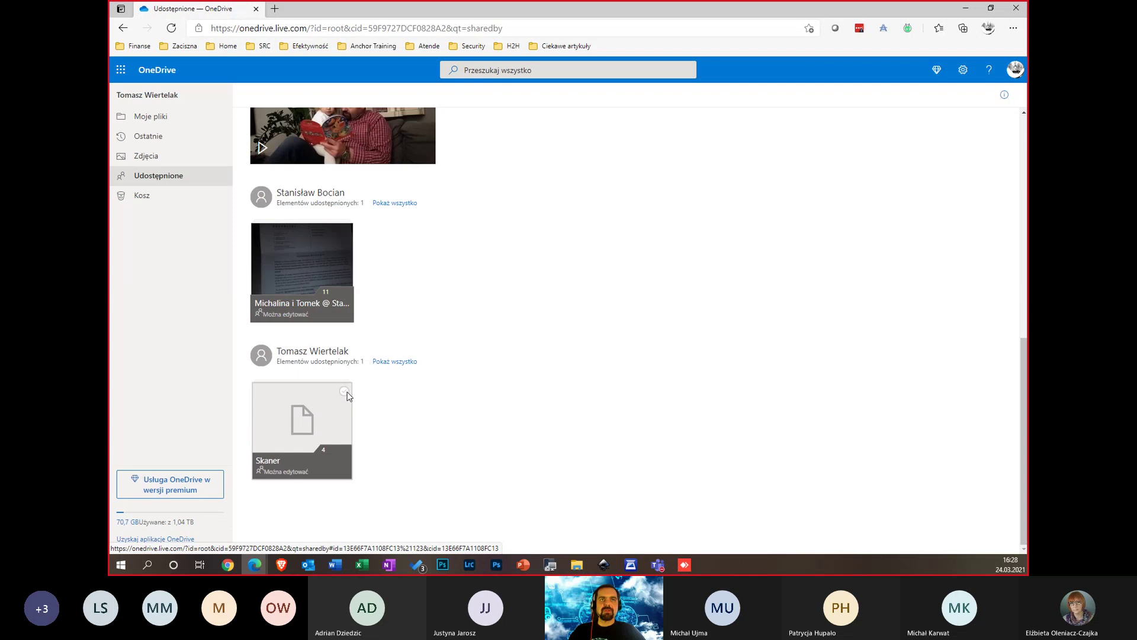
{"action": "left_click", "coordinate": [346, 390]}
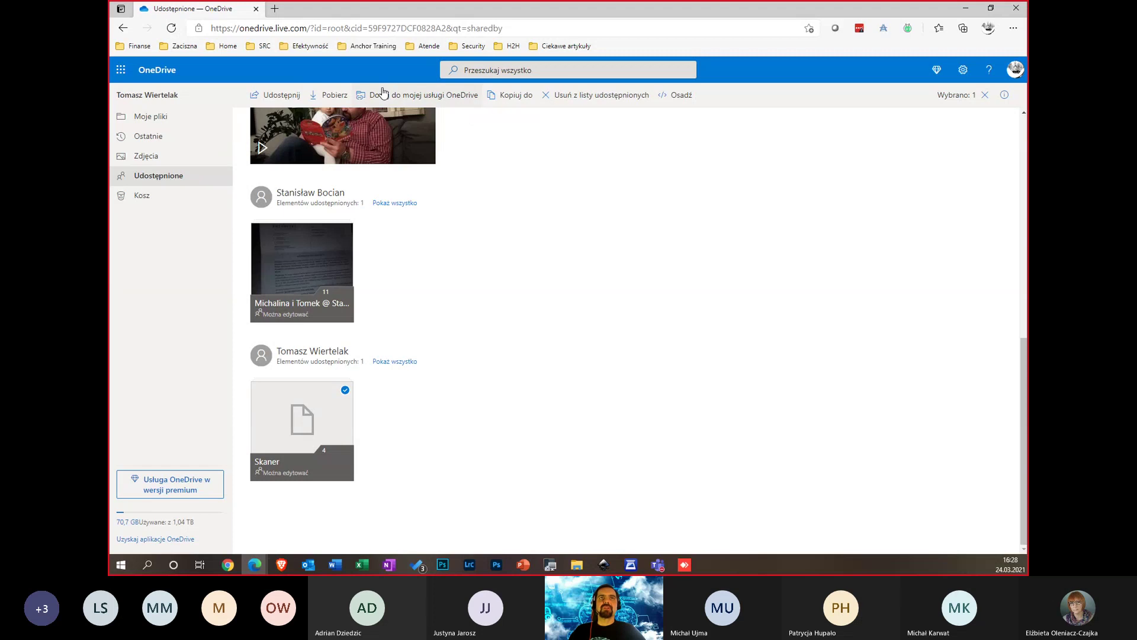
Add the shared Skaner folder to My OneDrive and check it appears in Moje pliki.
{"action": "left_click", "coordinate": [445, 98]}
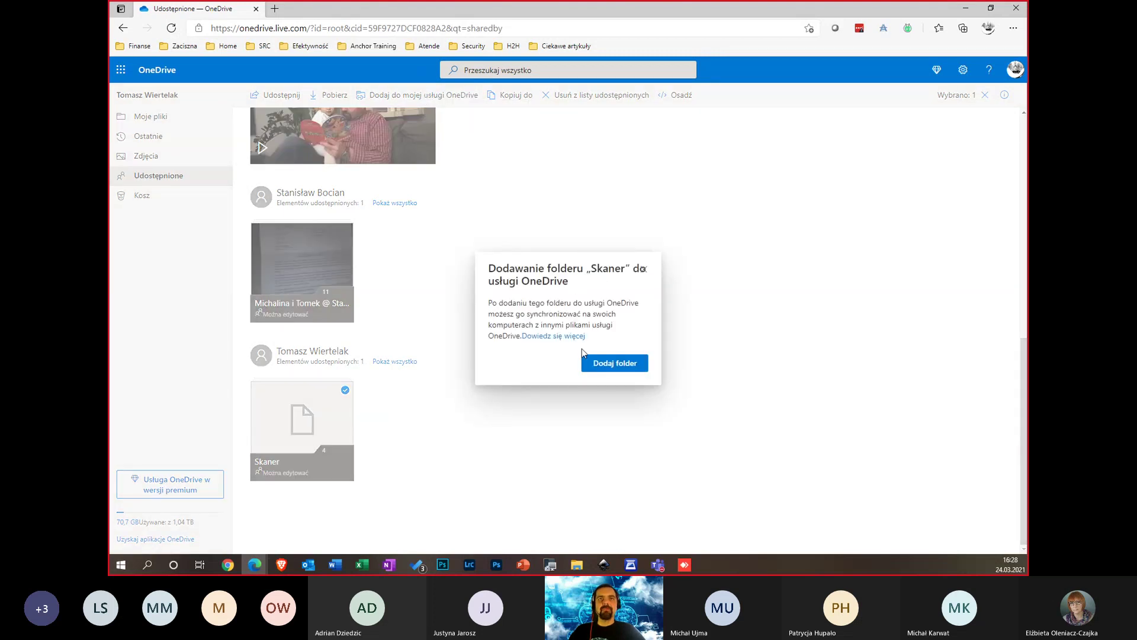
{"action": "left_click", "coordinate": [612, 365]}
{"action": "left_click", "coordinate": [612, 365]}
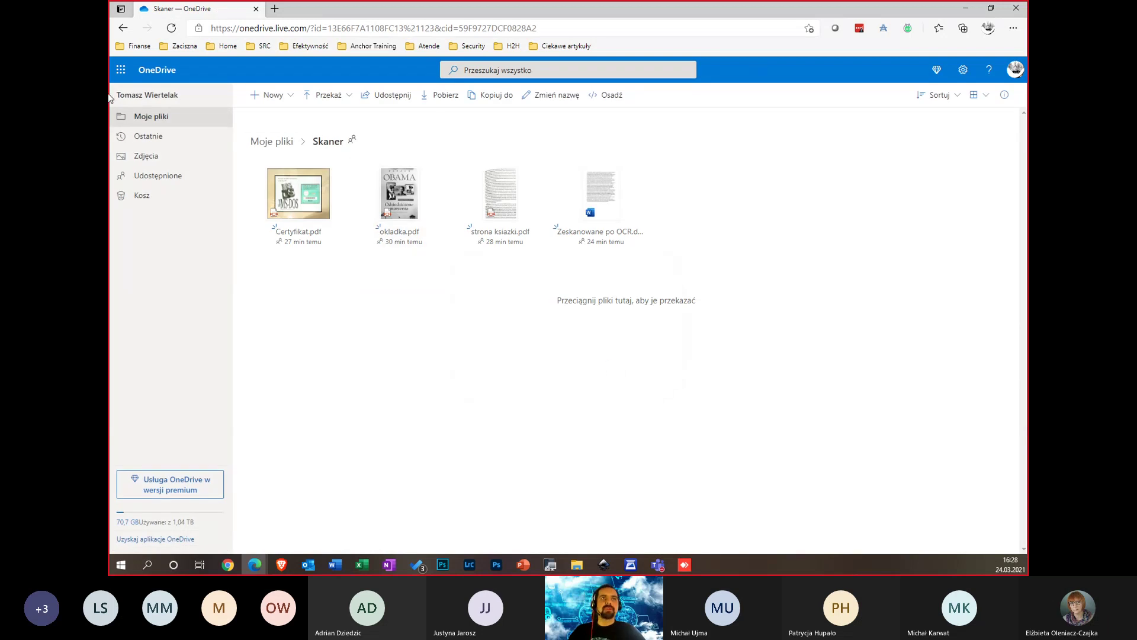
{"action": "left_click", "coordinate": [157, 121]}
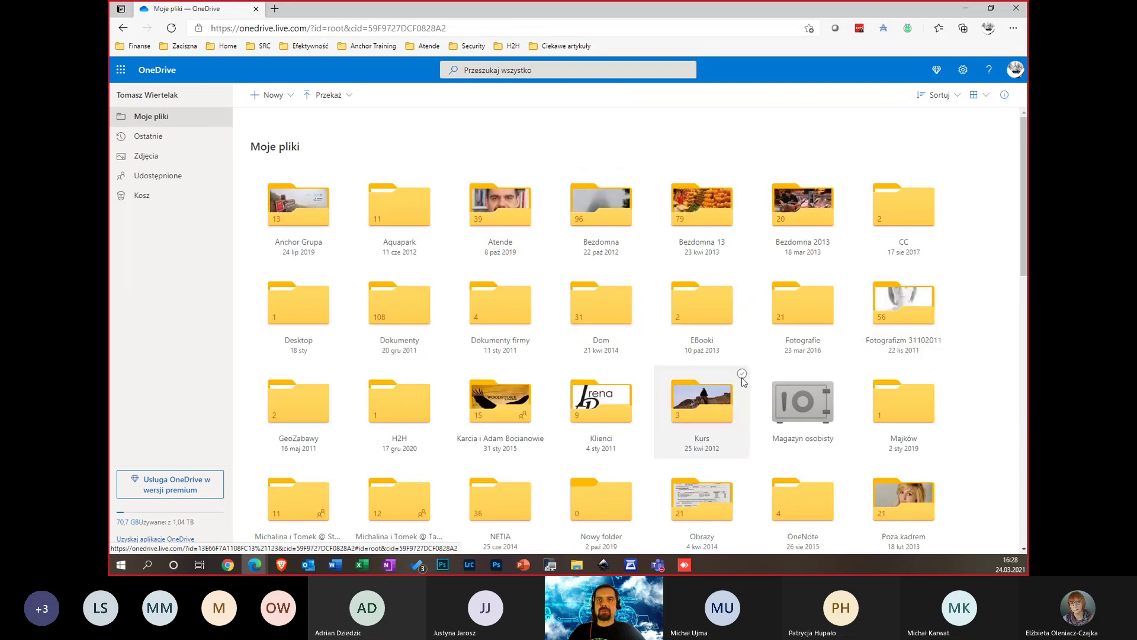
{"action": "scroll", "coordinate": [794, 420], "scroll_direction": "down", "scroll_amount": 3}
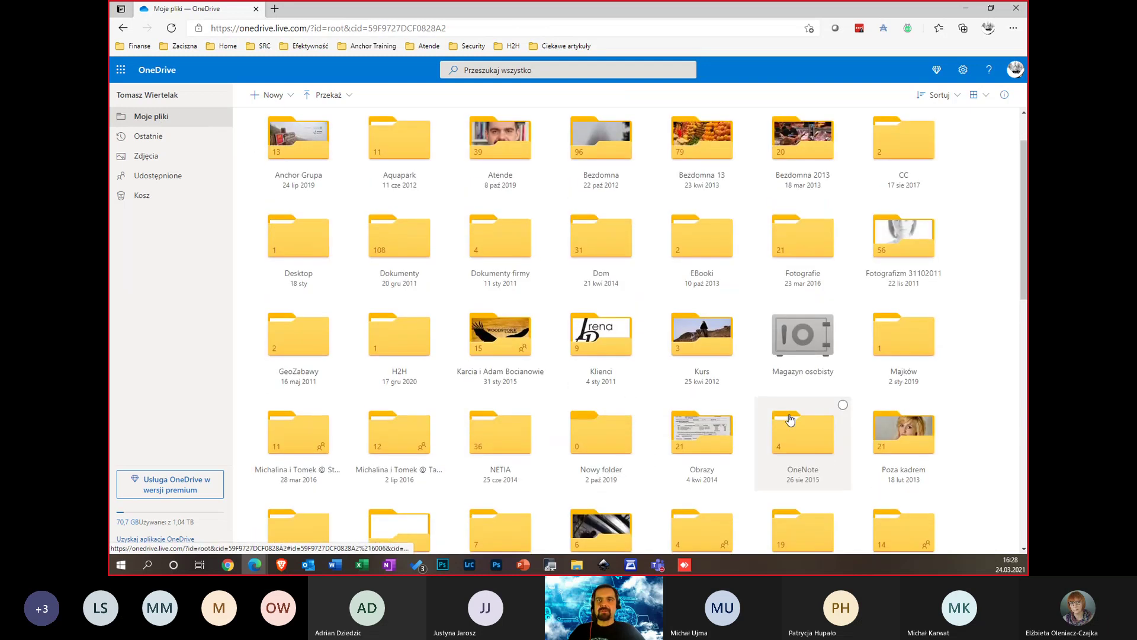
{"action": "scroll", "coordinate": [396, 380], "scroll_direction": "down", "scroll_amount": 2}
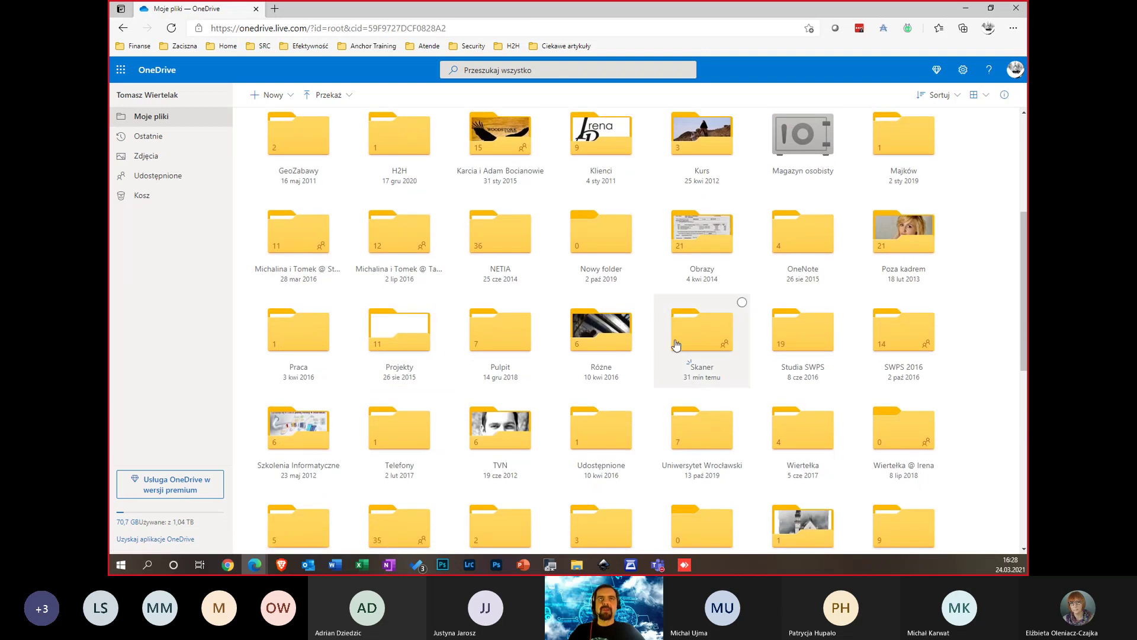
Minimize and close the Edge browser windows to return to File Explorer.
{"action": "left_click", "coordinate": [966, 8]}
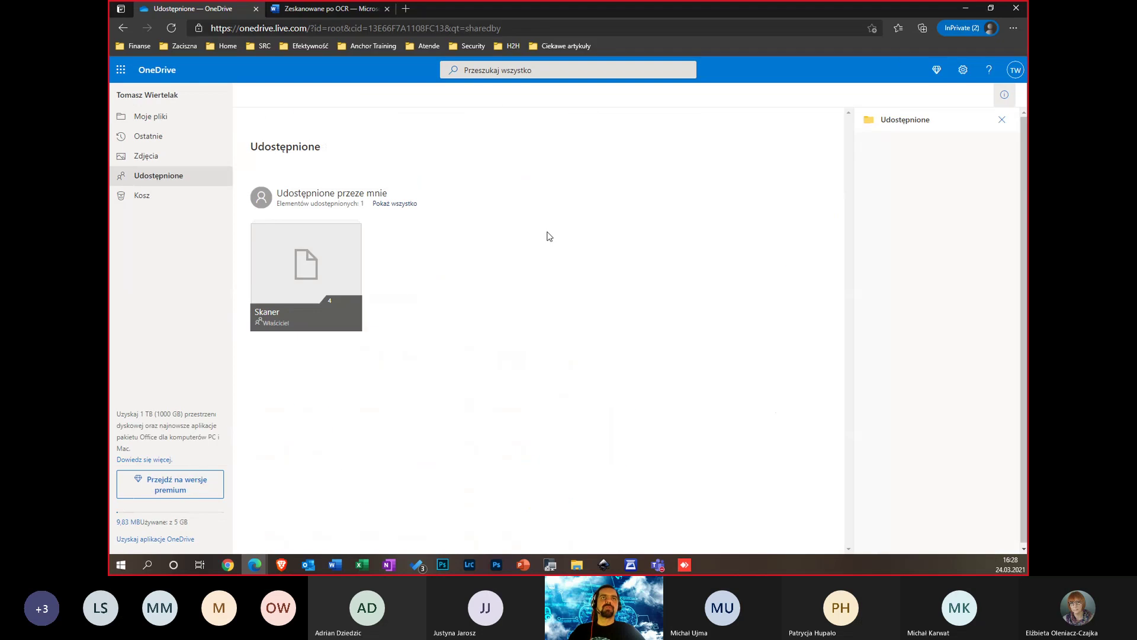
{"action": "left_click", "coordinate": [966, 8]}
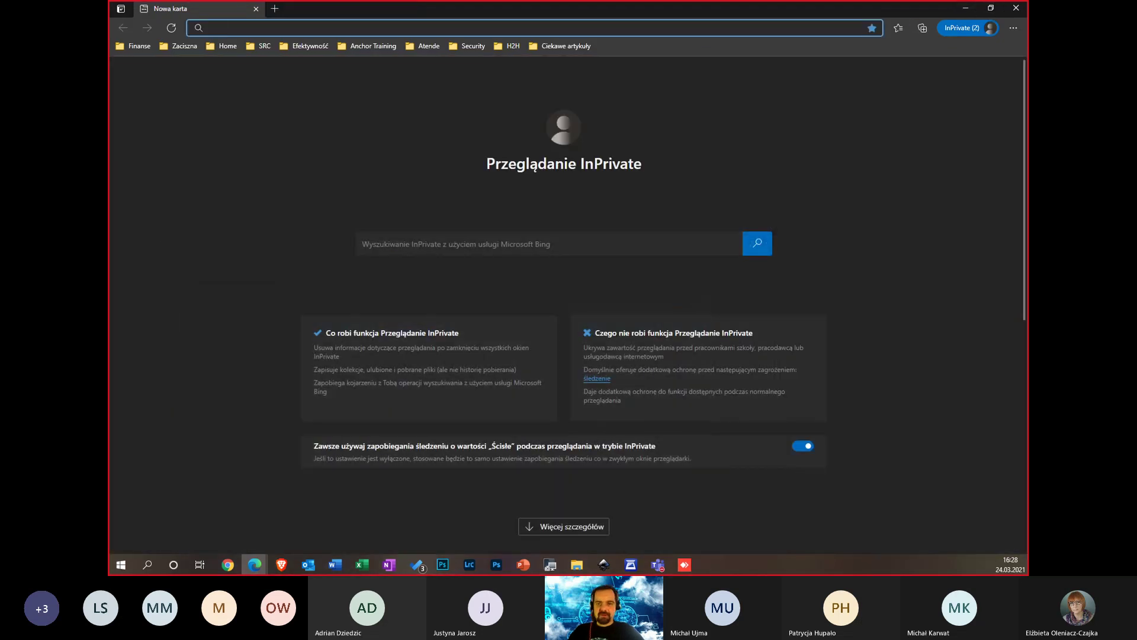
{"action": "left_click", "coordinate": [966, 9]}
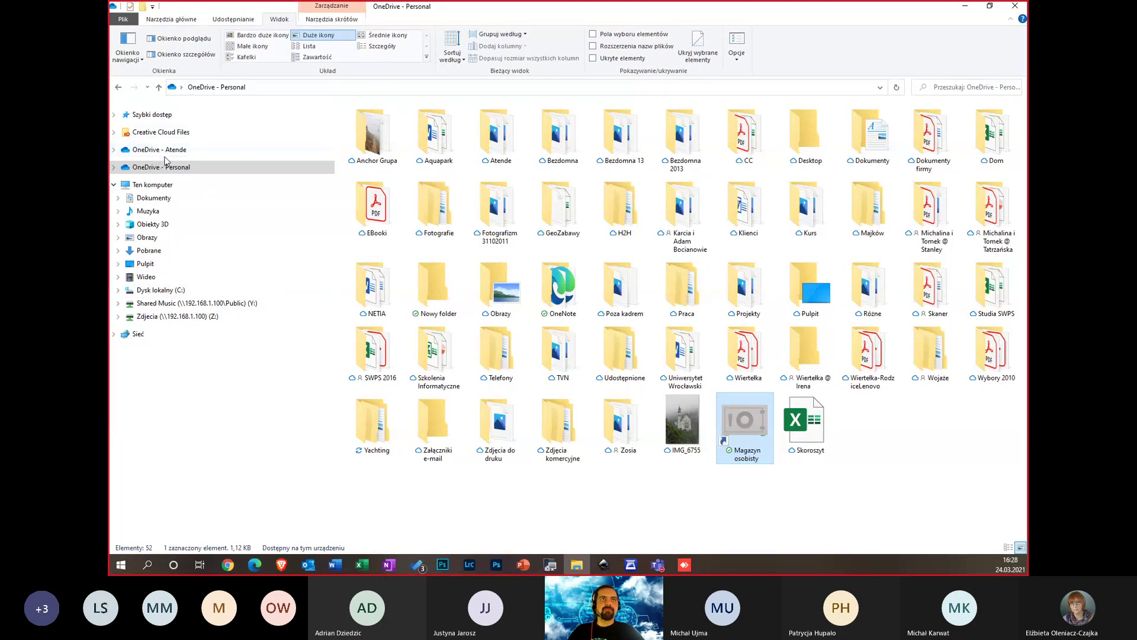
Switch to OneDrive - Atende and back to OneDrive - Personal to refresh its contents.
{"action": "left_click", "coordinate": [165, 156]}
{"action": "left_click", "coordinate": [165, 168]}
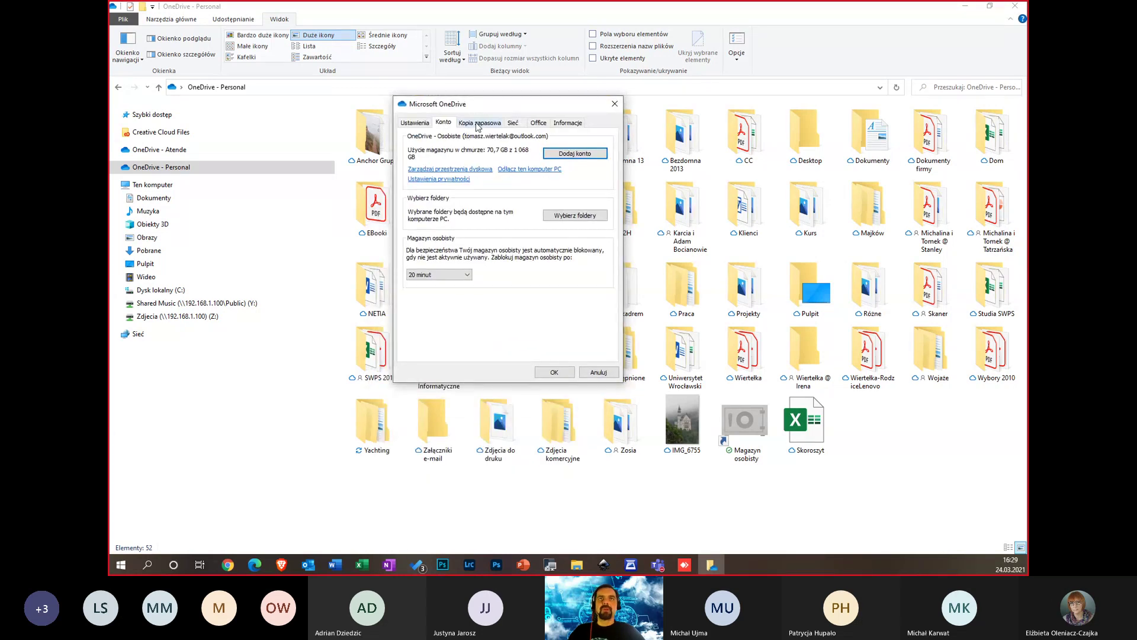
Review the synced folder list under Wybierz foldery, cancel unchanged, and close OneDrive settings.
{"action": "left_click", "coordinate": [560, 214]}
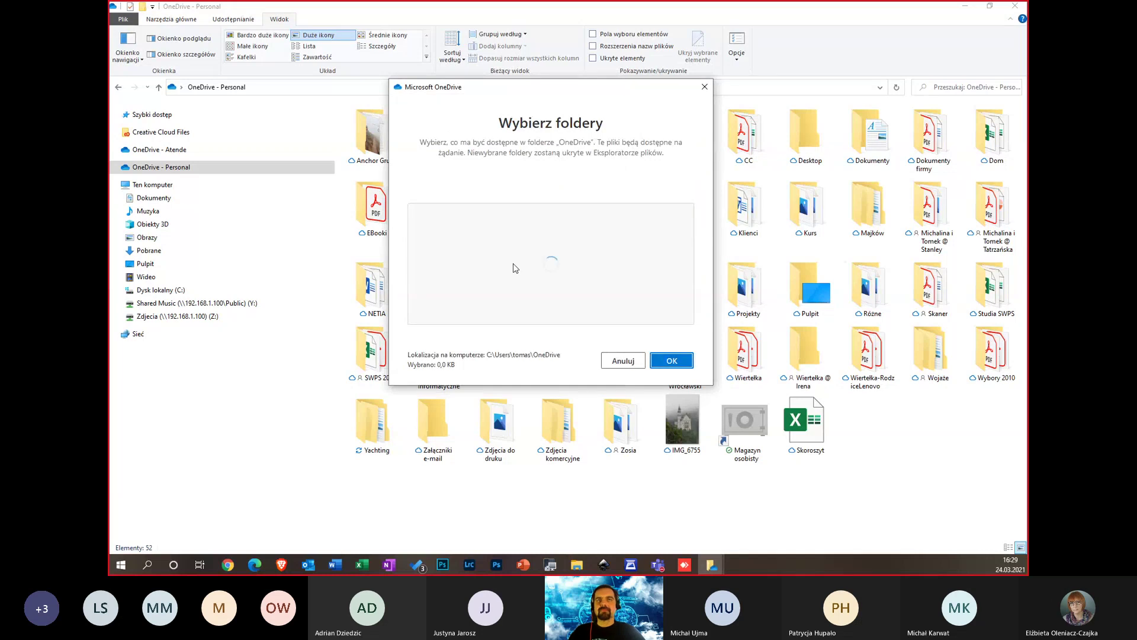
{"action": "scroll", "coordinate": [513, 267], "scroll_direction": "down", "scroll_amount": 5}
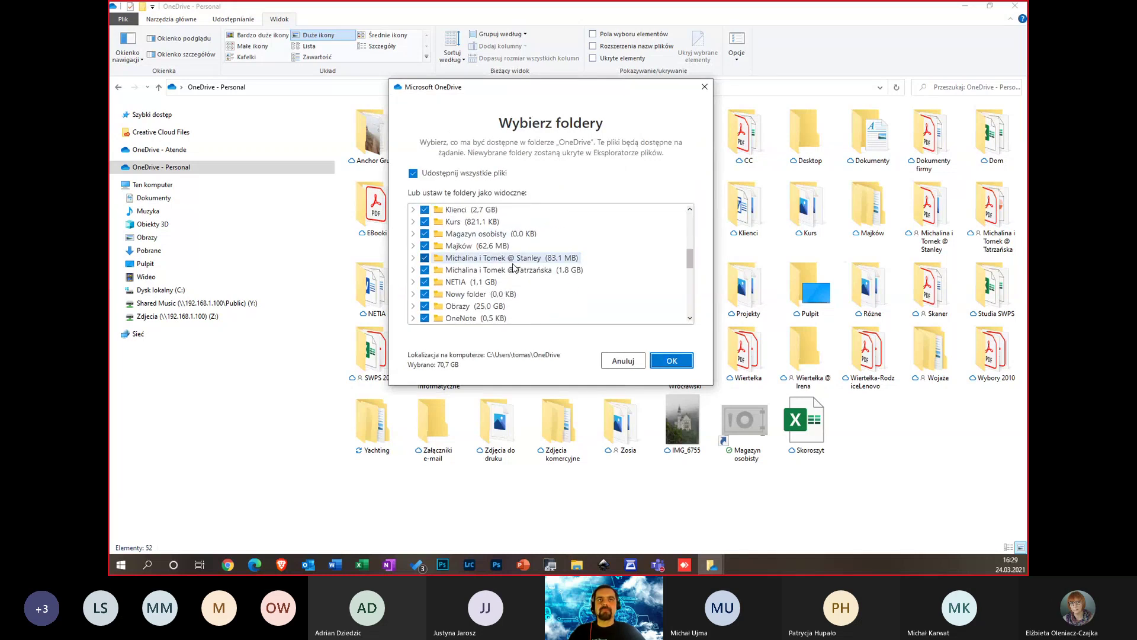
{"action": "scroll", "coordinate": [513, 267], "scroll_direction": "down", "scroll_amount": 3}
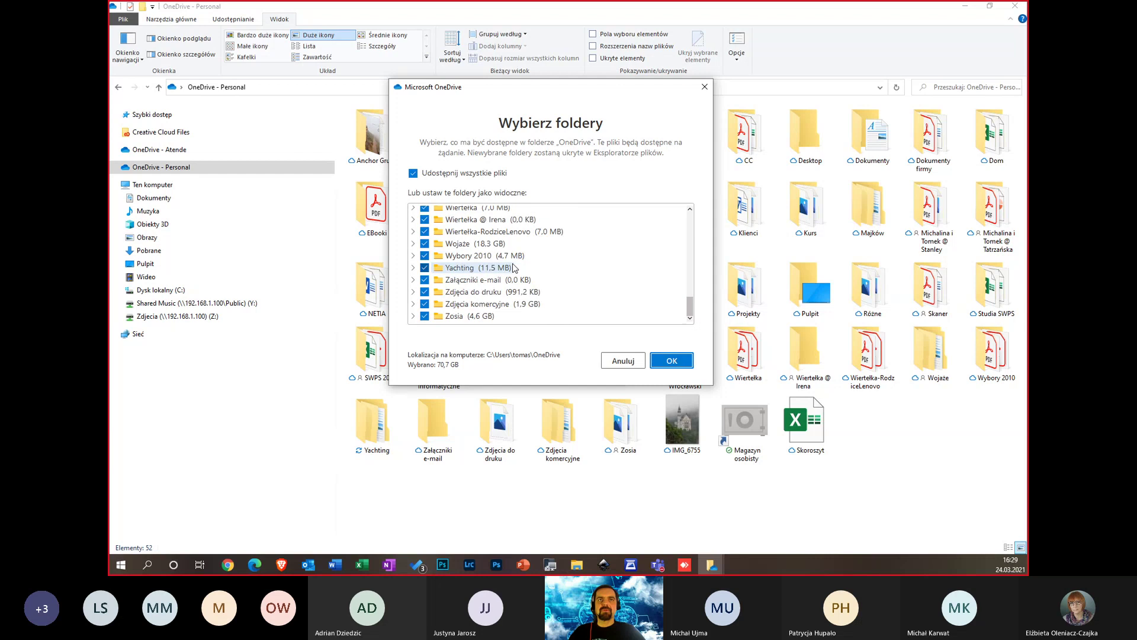
{"action": "scroll", "coordinate": [513, 267], "scroll_direction": "up", "scroll_amount": 4}
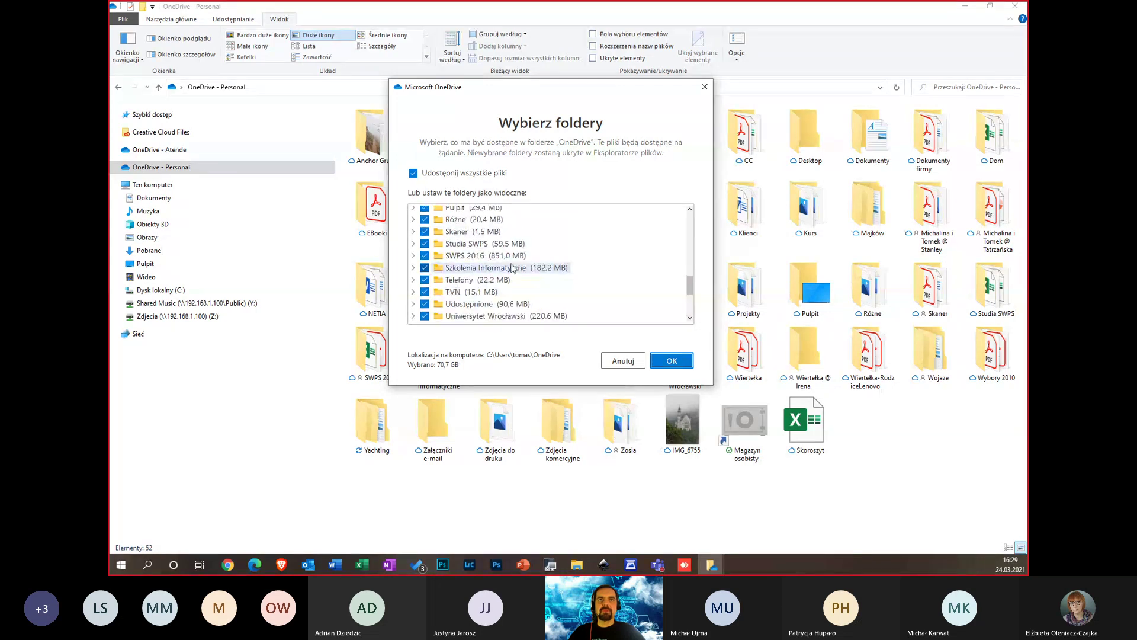
{"action": "left_click", "coordinate": [623, 360]}
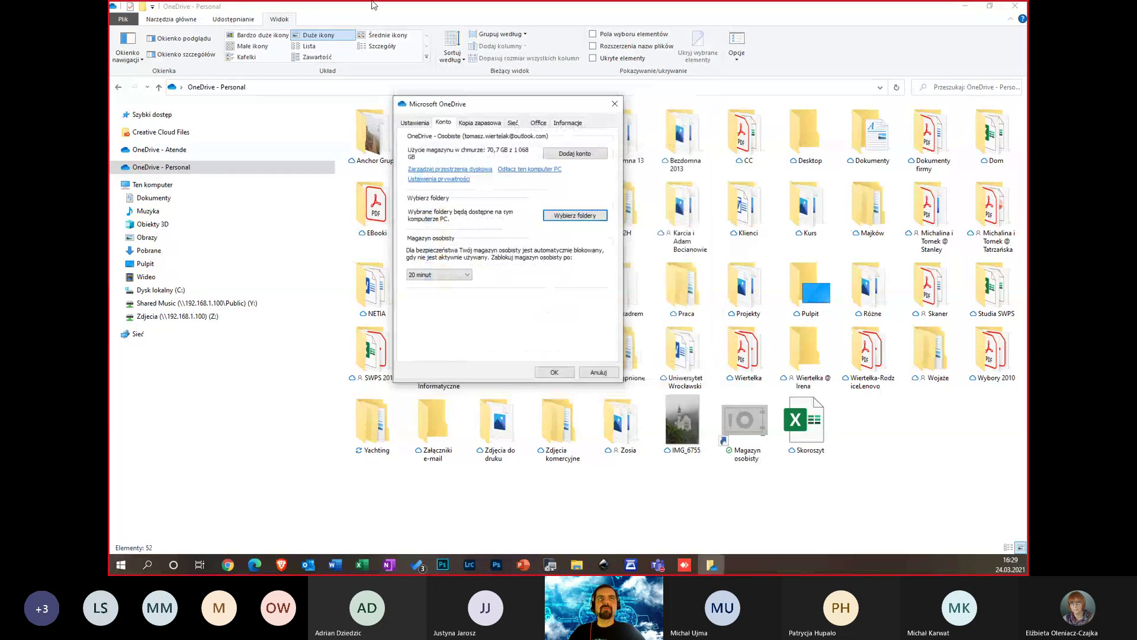
{"action": "left_click", "coordinate": [615, 104]}
Open the Skaner folder and its okladka cover PDF in Acrobat Reader.
{"action": "left_click", "coordinate": [525, 86]}
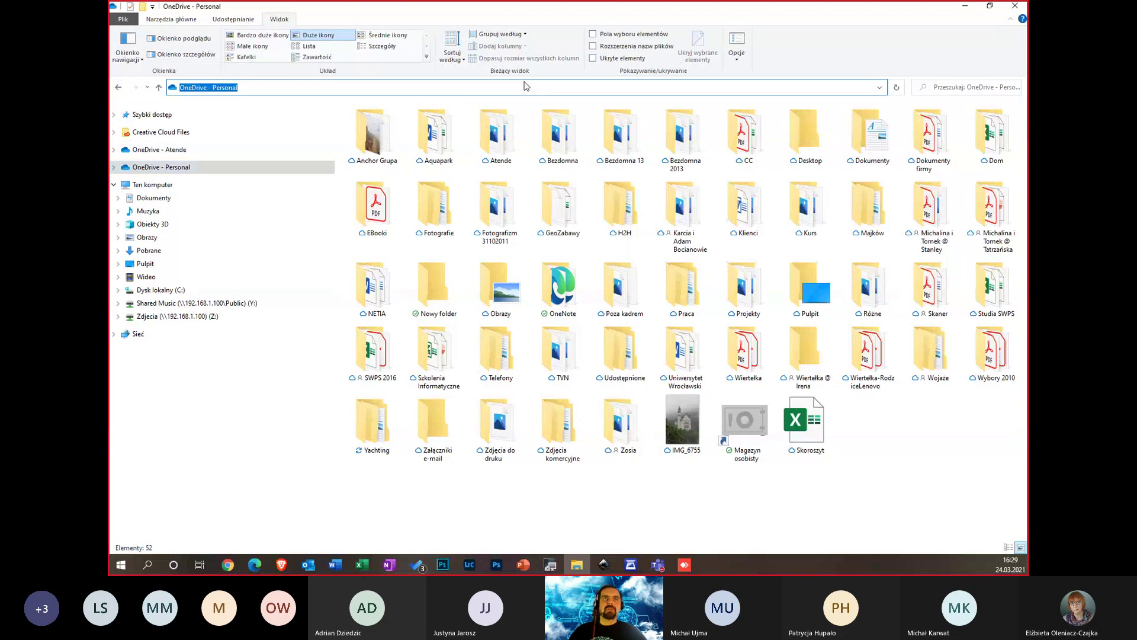
{"action": "key", "text": "Escape"}
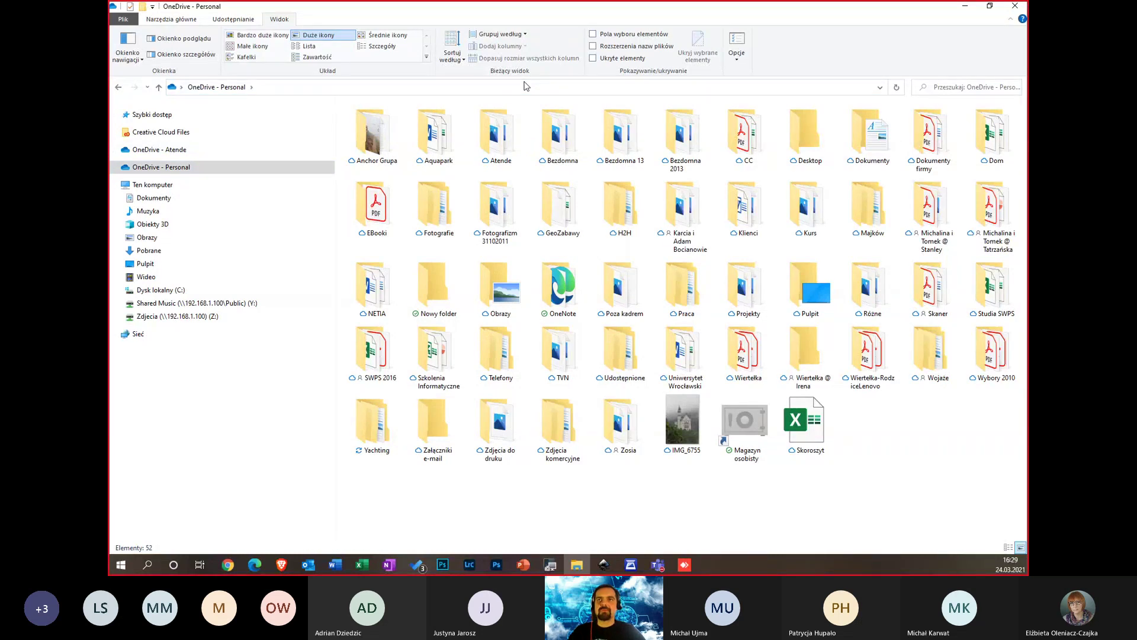
{"action": "double_click", "coordinate": [942, 304]}
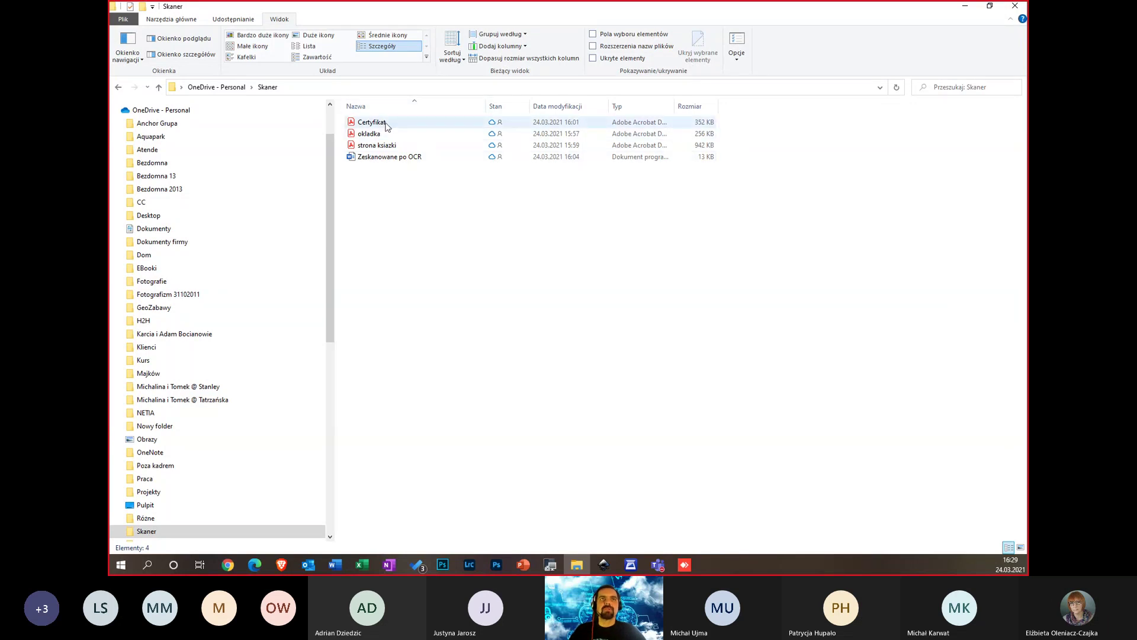
{"action": "double_click", "coordinate": [373, 135]}
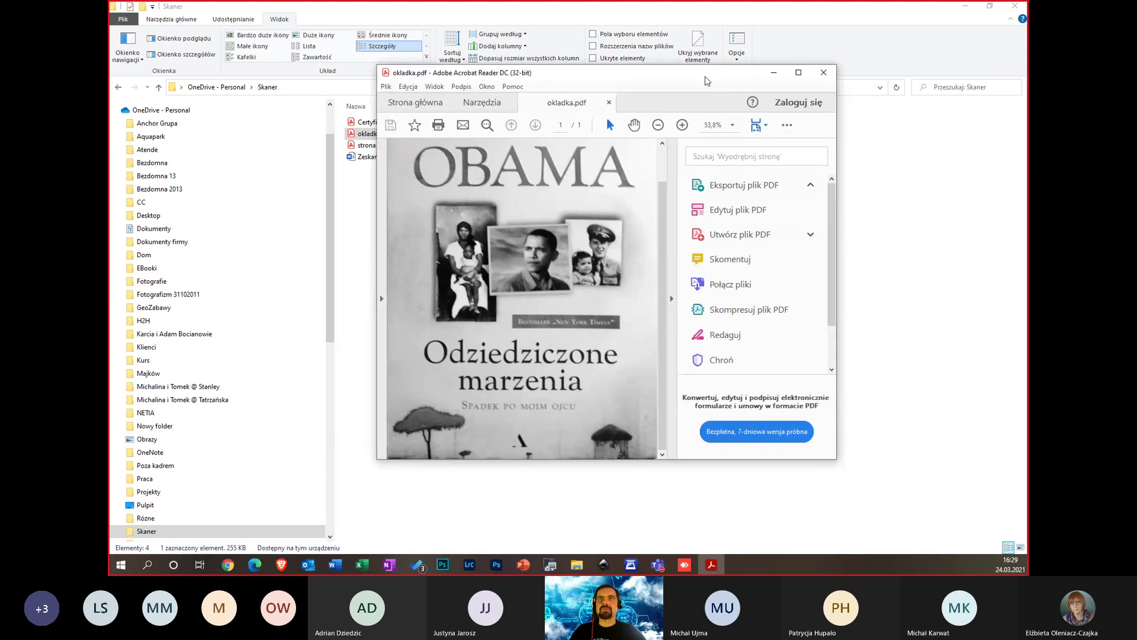
Reopen okladka maximized, scroll through the cover, and close Acrobat Reader.
{"action": "left_click", "coordinate": [823, 72]}
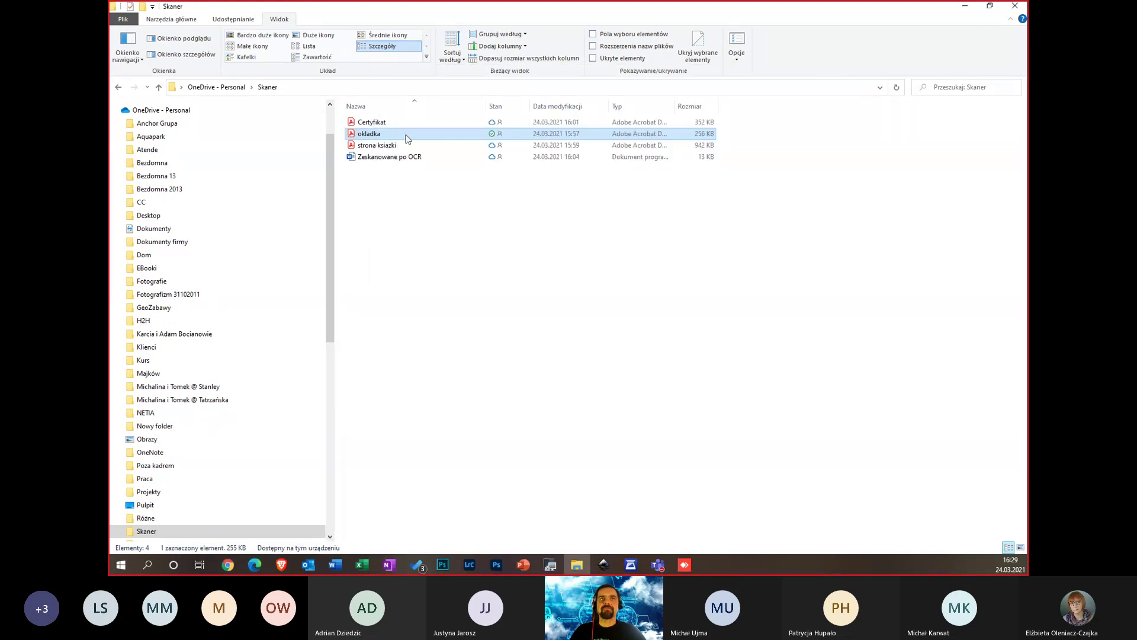
{"action": "key", "text": "Return"}
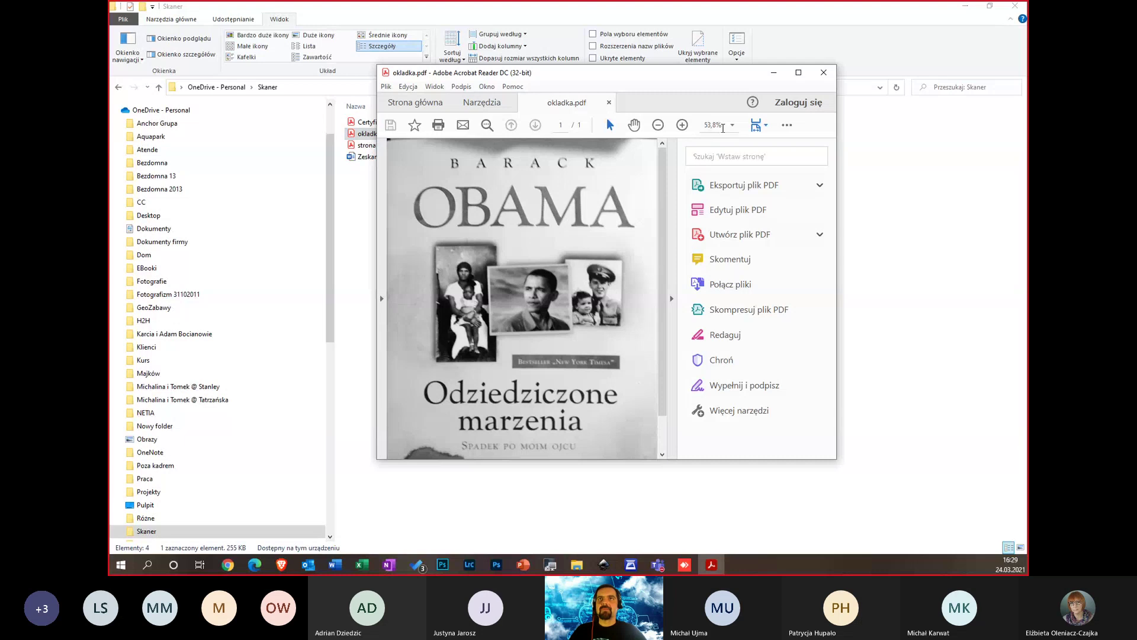
{"action": "key", "text": "super+Up"}
{"action": "scroll", "coordinate": [509, 349], "scroll_direction": "down", "scroll_amount": 5}
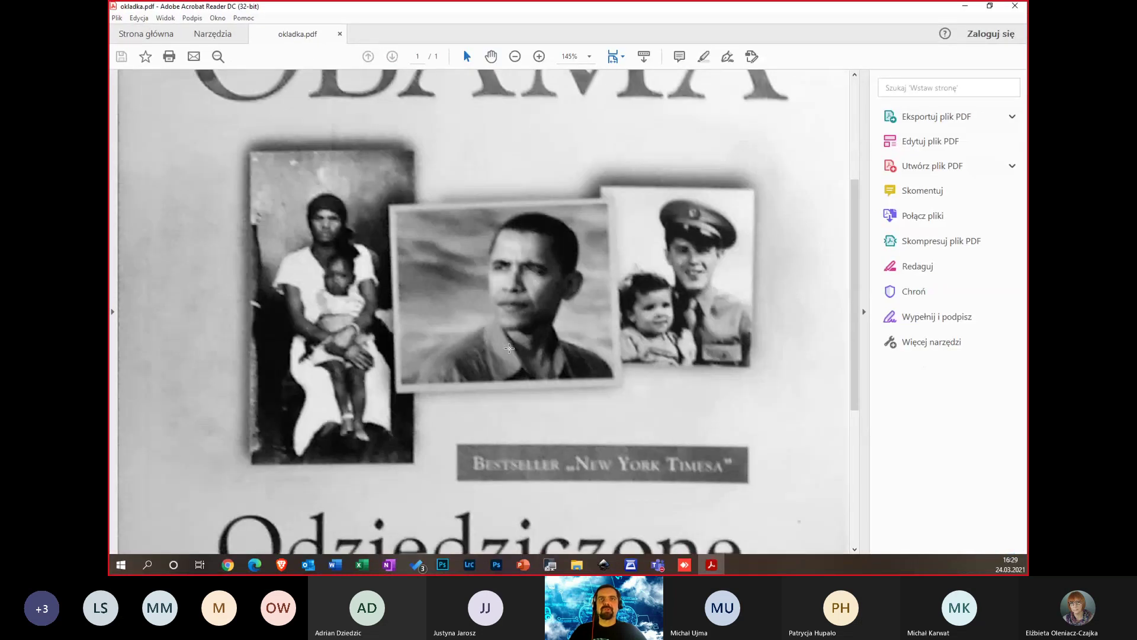
{"action": "scroll", "coordinate": [509, 348], "scroll_direction": "down", "scroll_amount": 3}
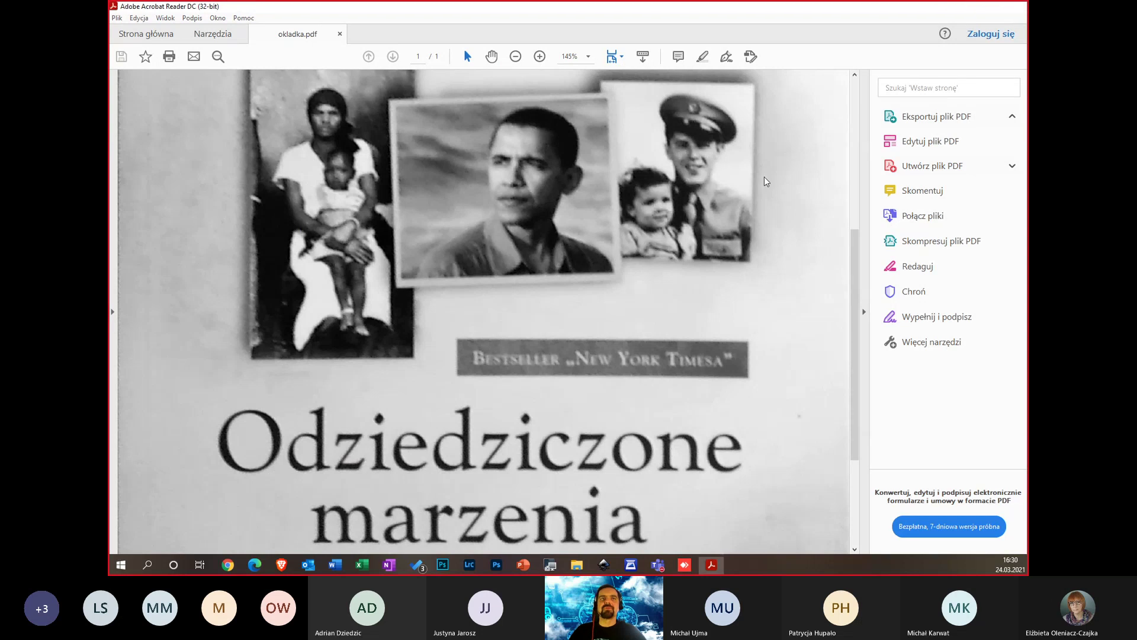
{"action": "key", "text": "ctrl+q"}
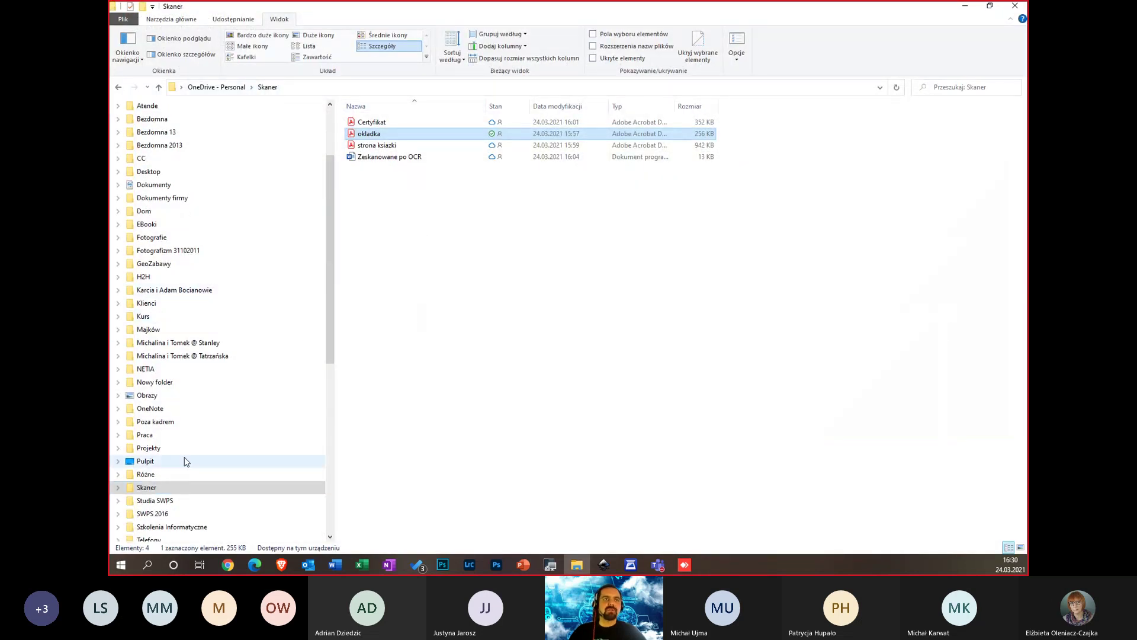
Select photo IMG_0376 in Wojaże › Kanary - 012020 to copy it.
{"action": "scroll", "coordinate": [186, 460], "scroll_direction": "down", "scroll_amount": 4}
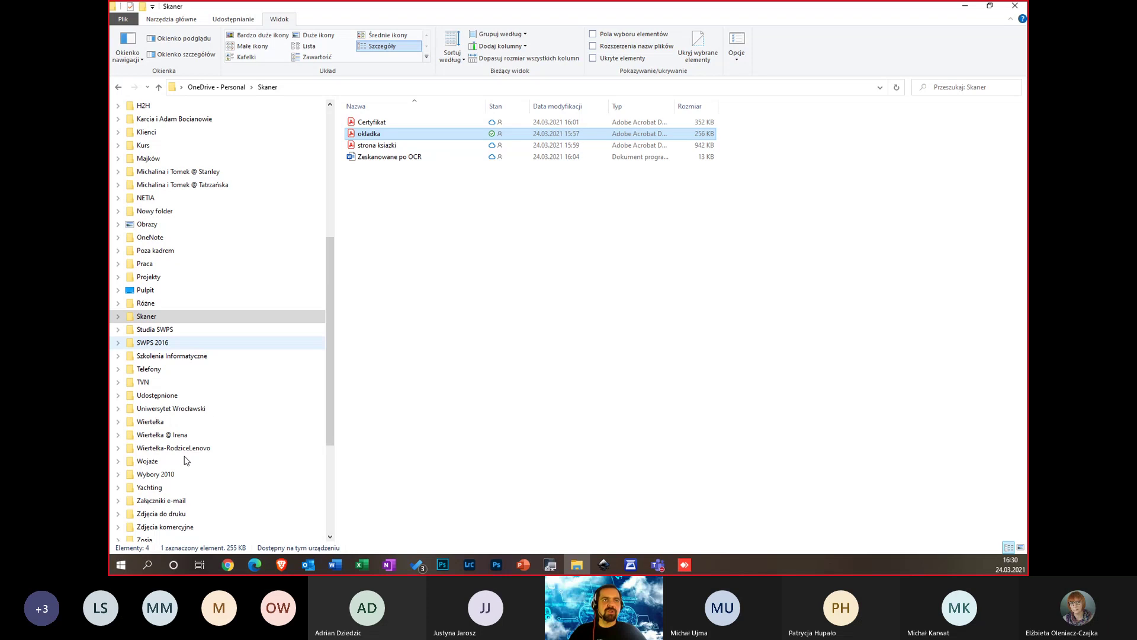
{"action": "scroll", "coordinate": [186, 461], "scroll_direction": "down", "scroll_amount": 3}
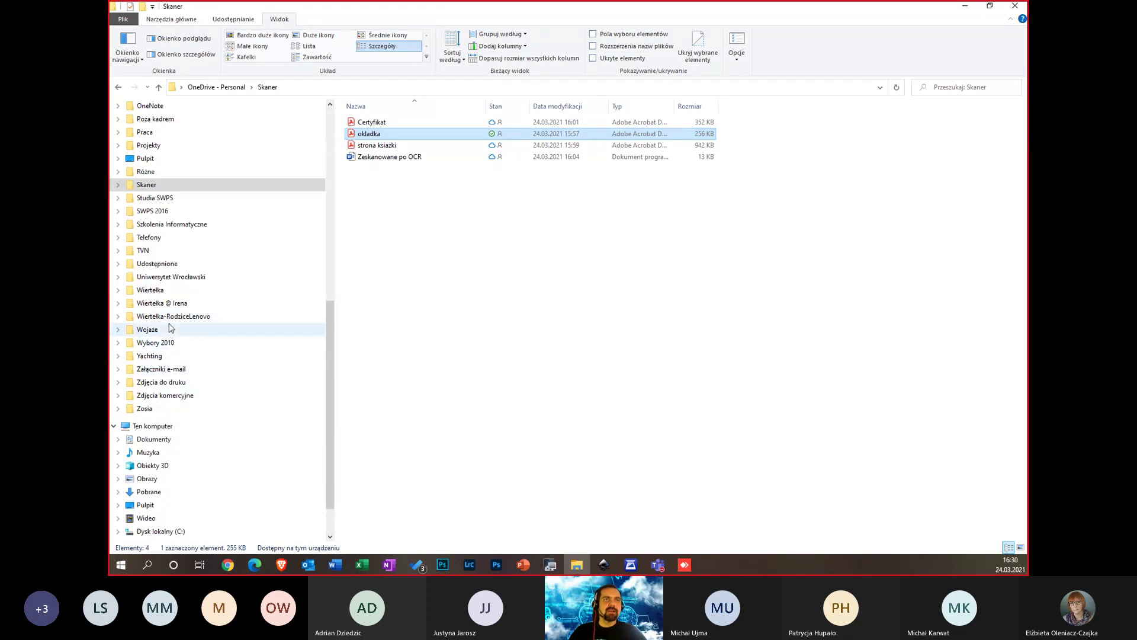
{"action": "left_click", "coordinate": [164, 329]}
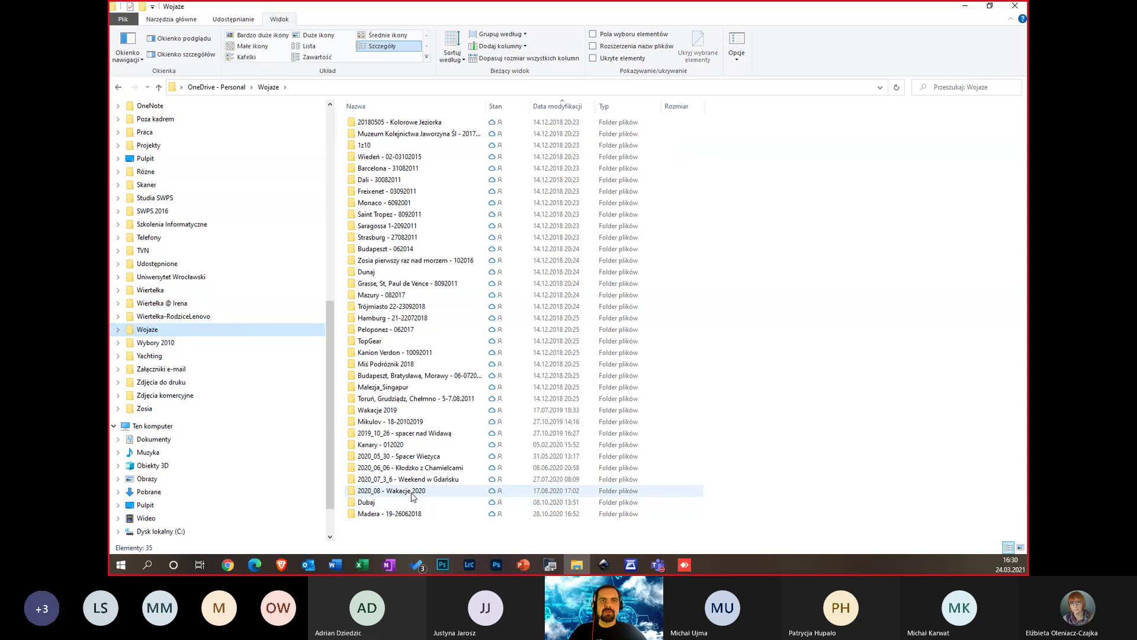
{"action": "left_click", "coordinate": [388, 445]}
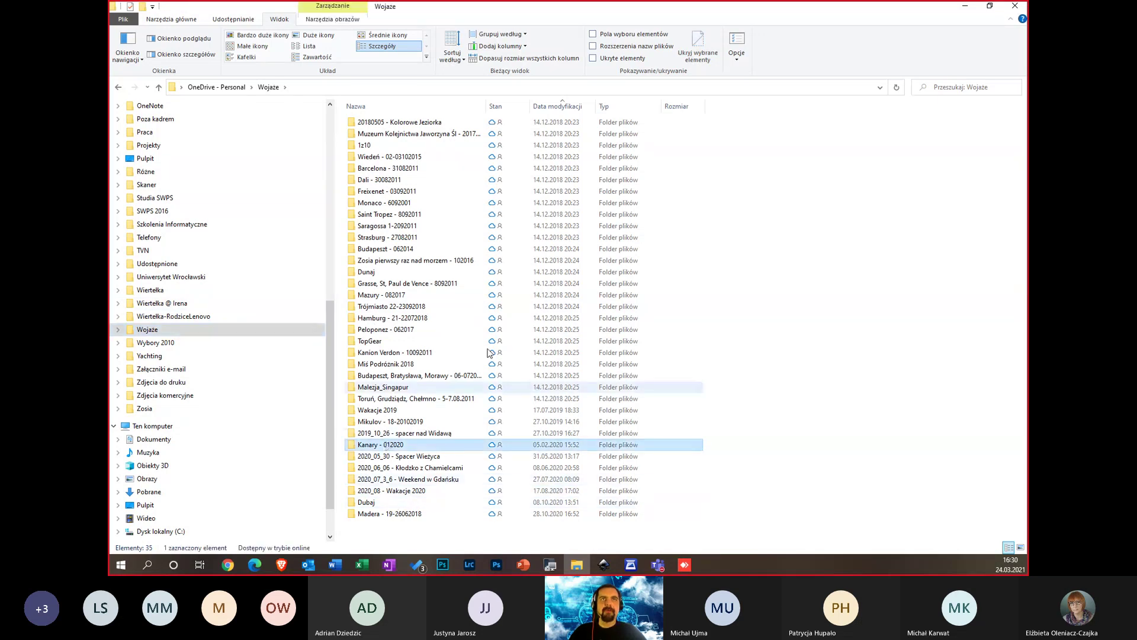
{"action": "double_click", "coordinate": [390, 446]}
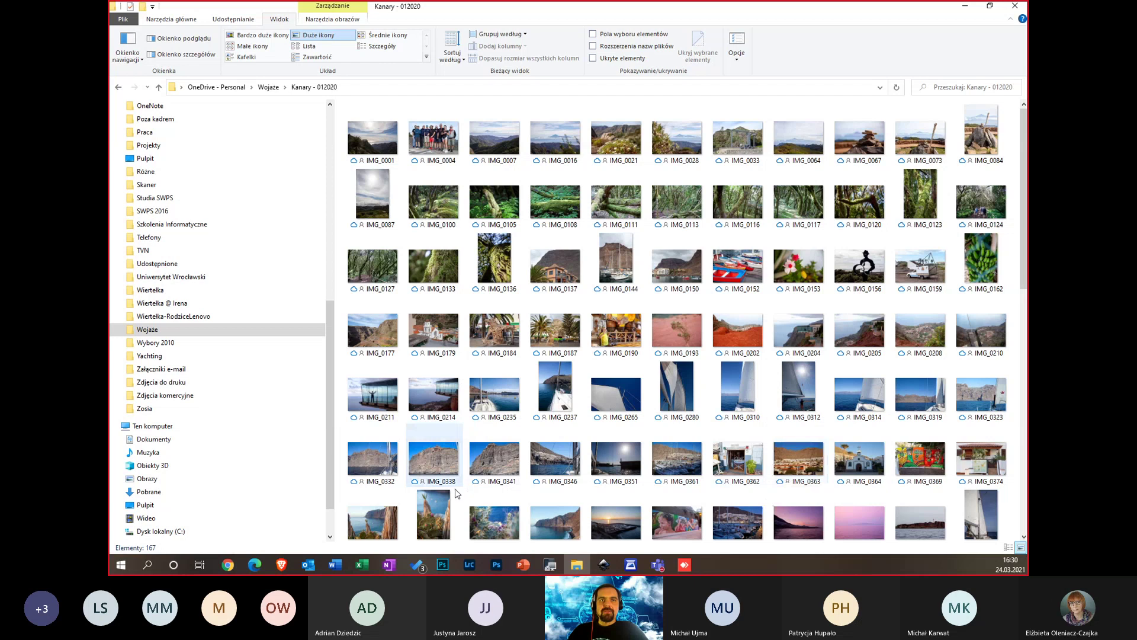
{"action": "left_click", "coordinate": [372, 520]}
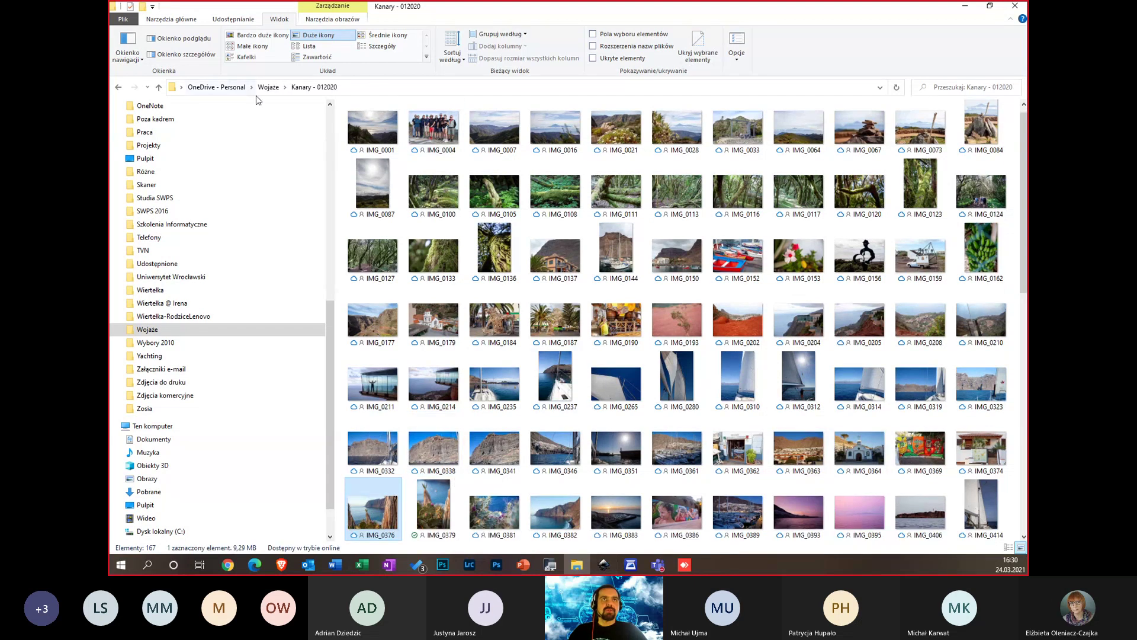
Paste IMG_0376 into the Skaner folder, making 5 items, and return to Edge.
{"action": "left_click", "coordinate": [215, 90]}
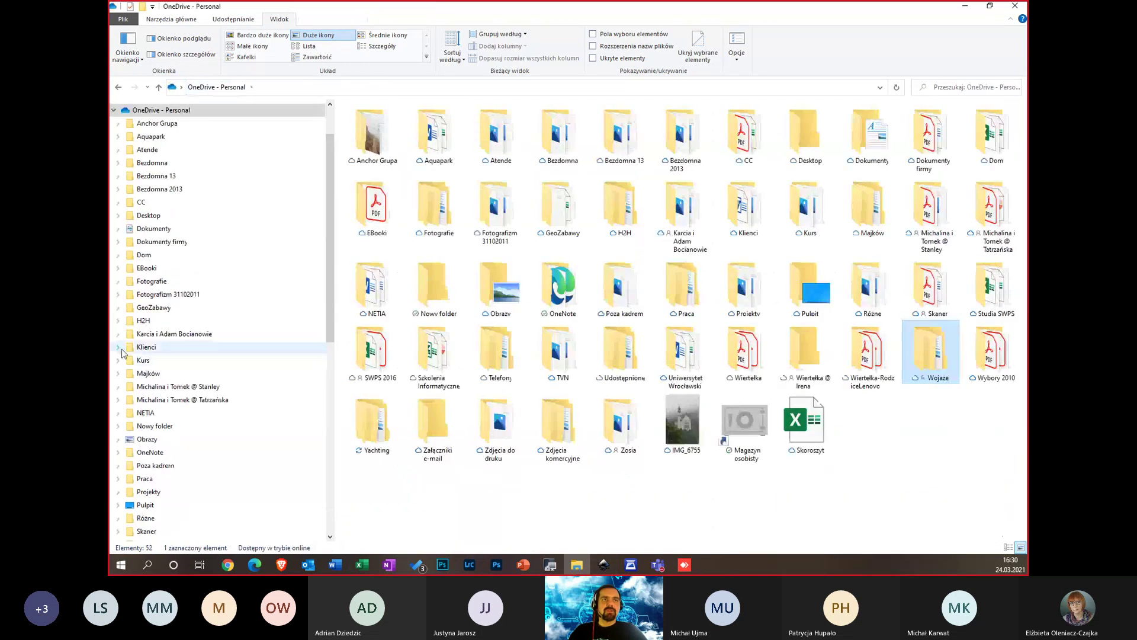
{"action": "type", "text": "sk"}
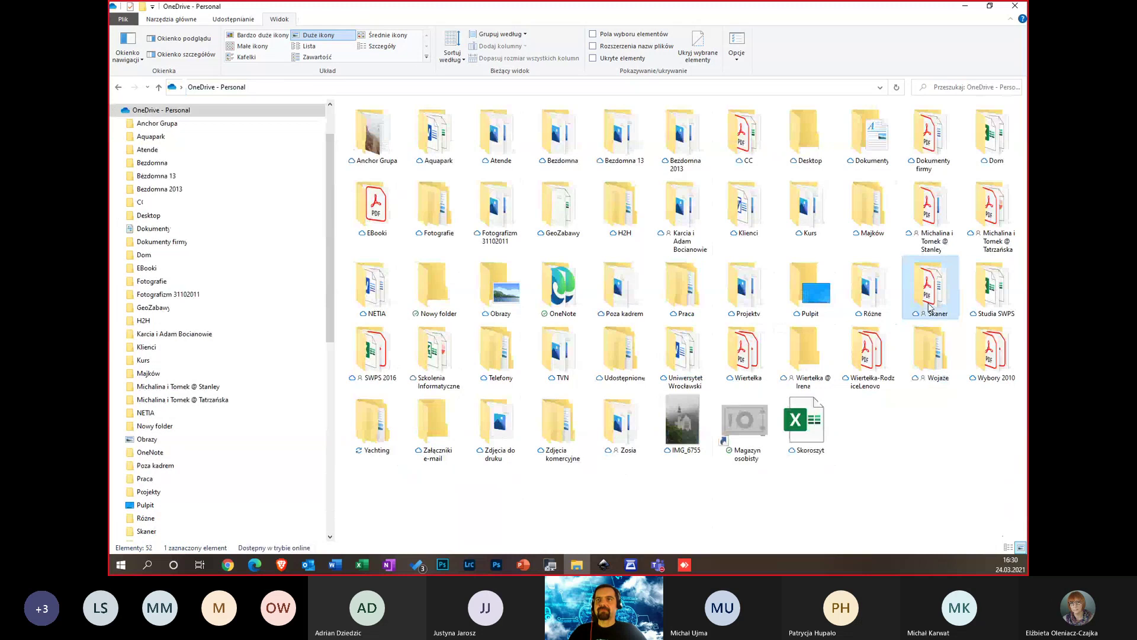
{"action": "key", "text": "Return"}
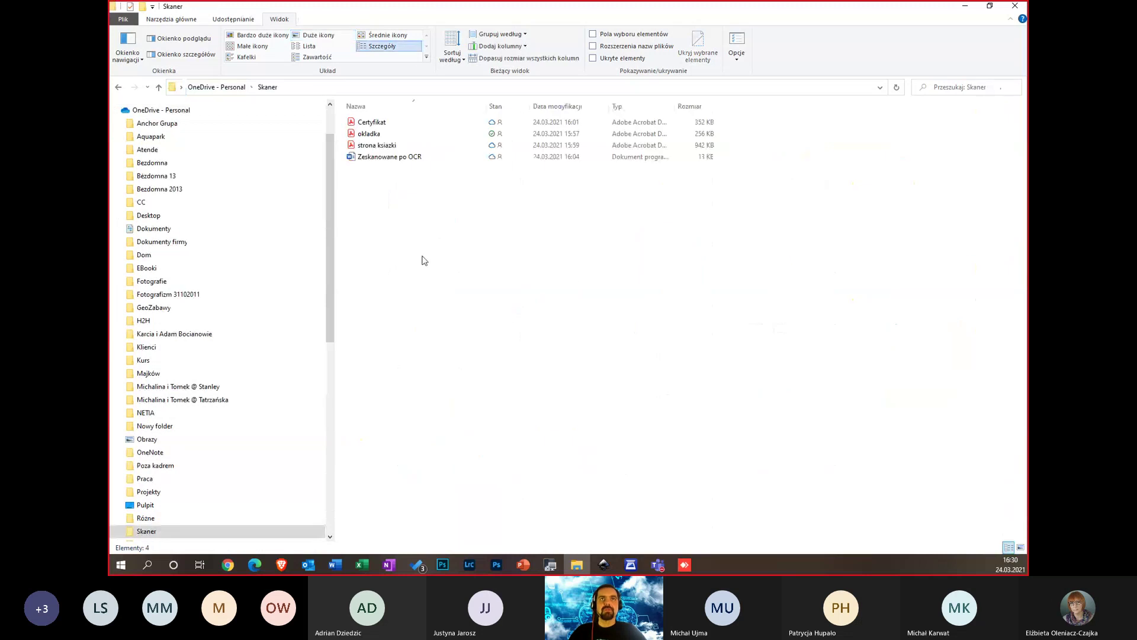
{"action": "key", "text": "ctrl+v"}
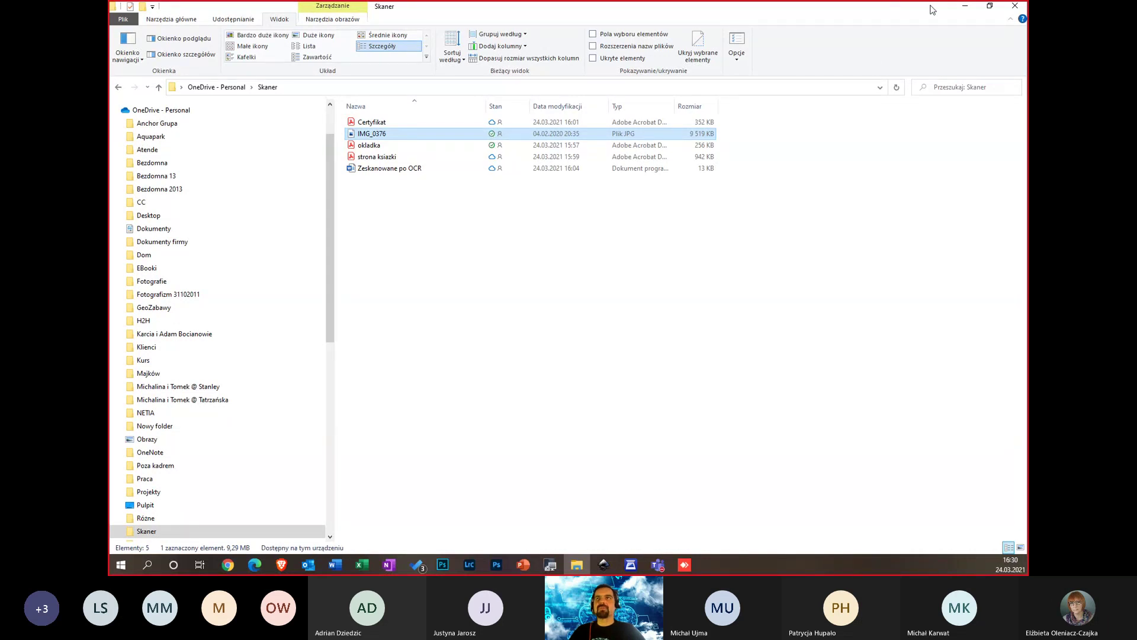
{"action": "key", "text": "alt+Tab"}
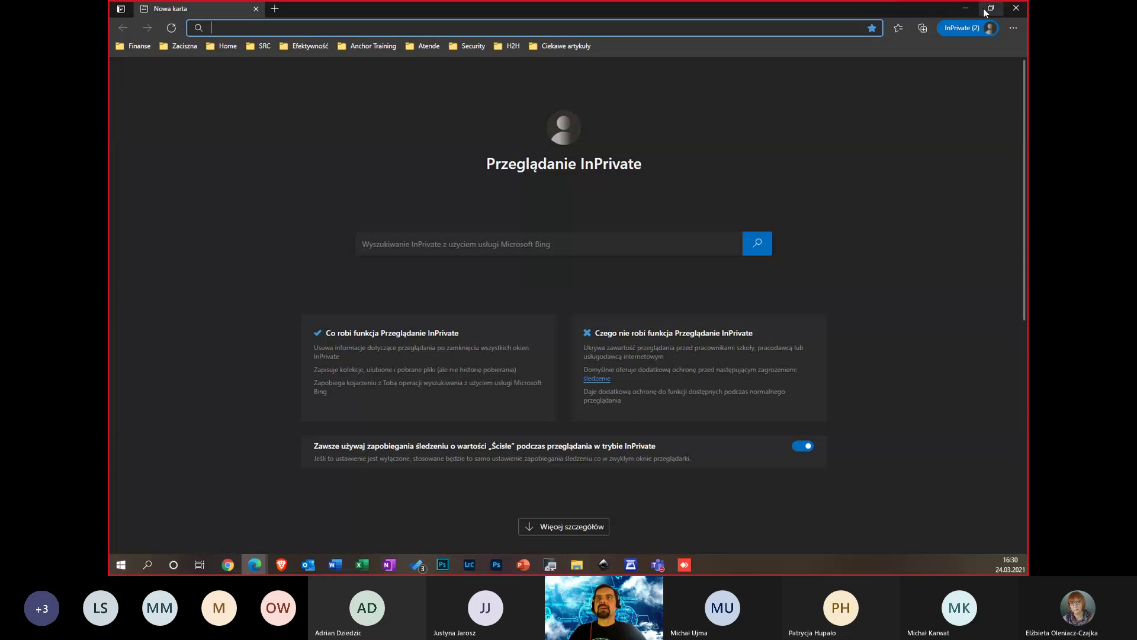
In OneDrive web, open Skaner from Moje pliki to see its 5 items with the new photo.
{"action": "left_click", "coordinate": [966, 8]}
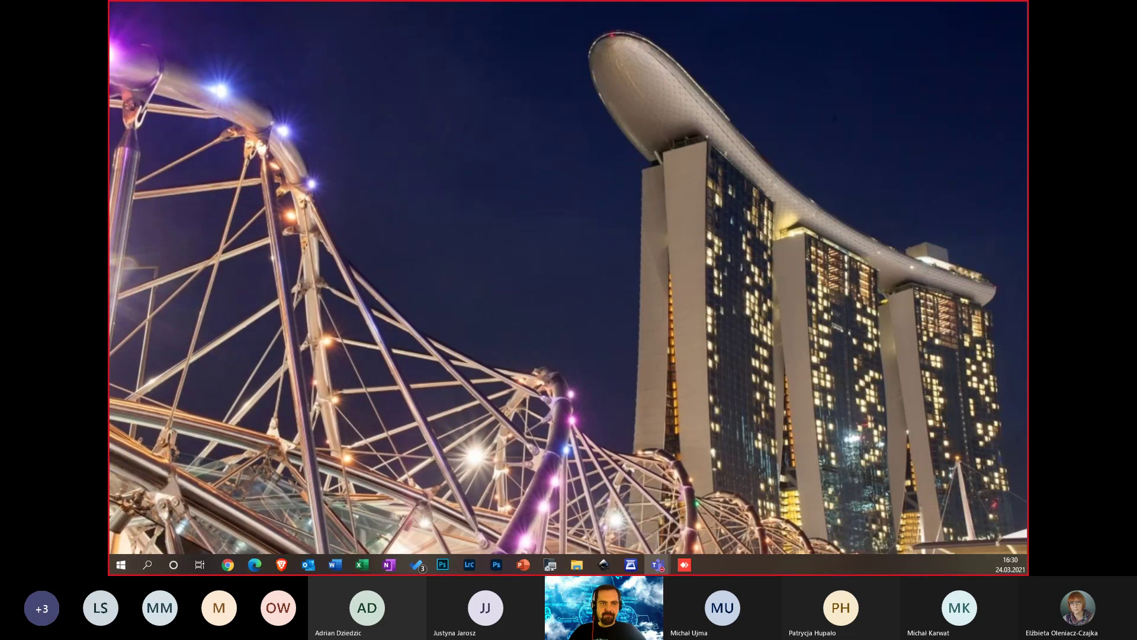
{"action": "key", "text": "alt+Tab"}
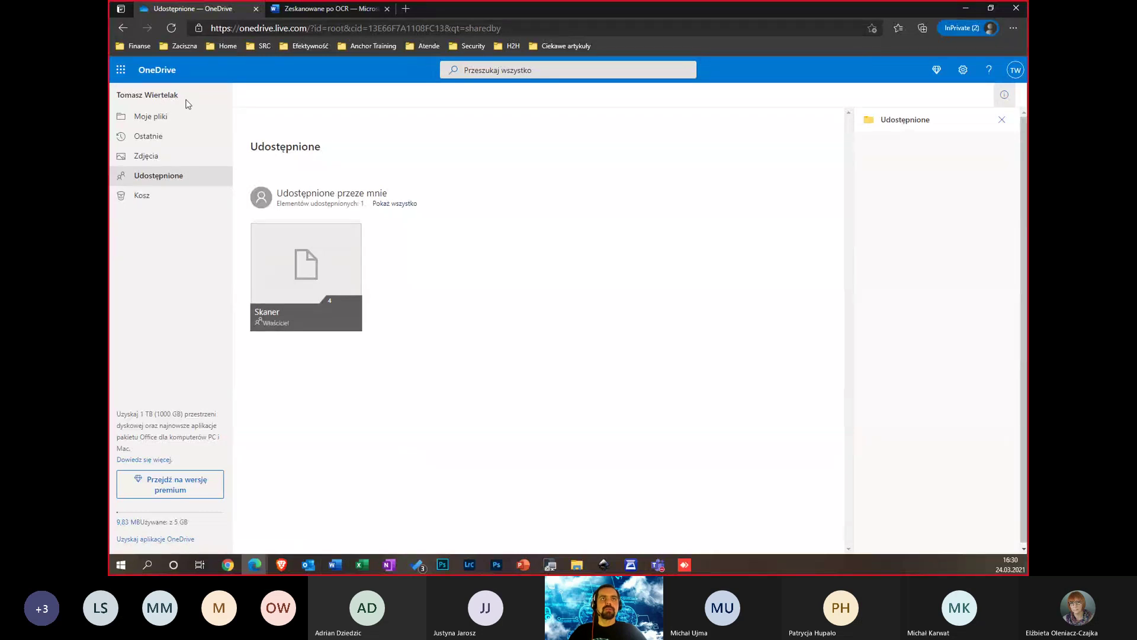
{"action": "left_click", "coordinate": [146, 122]}
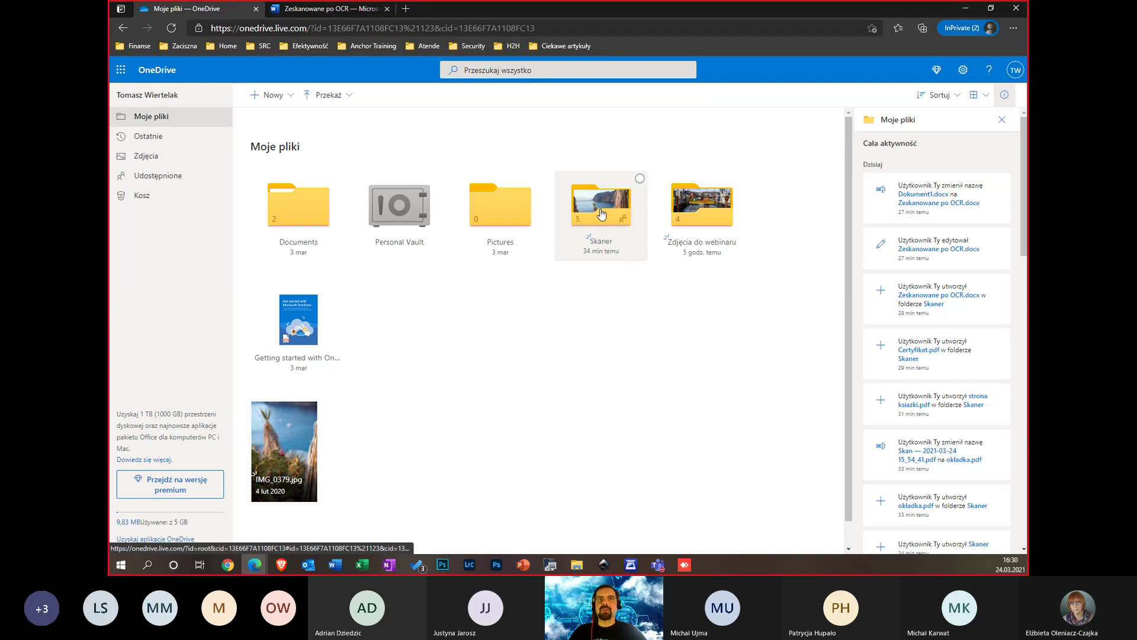
{"action": "left_click", "coordinate": [579, 227]}
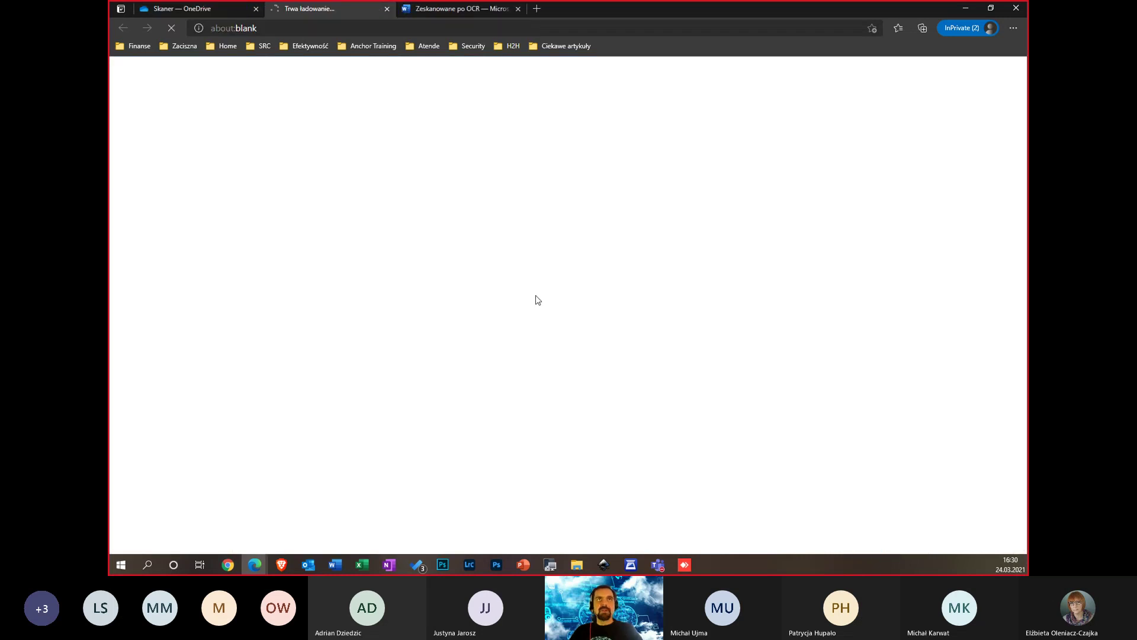